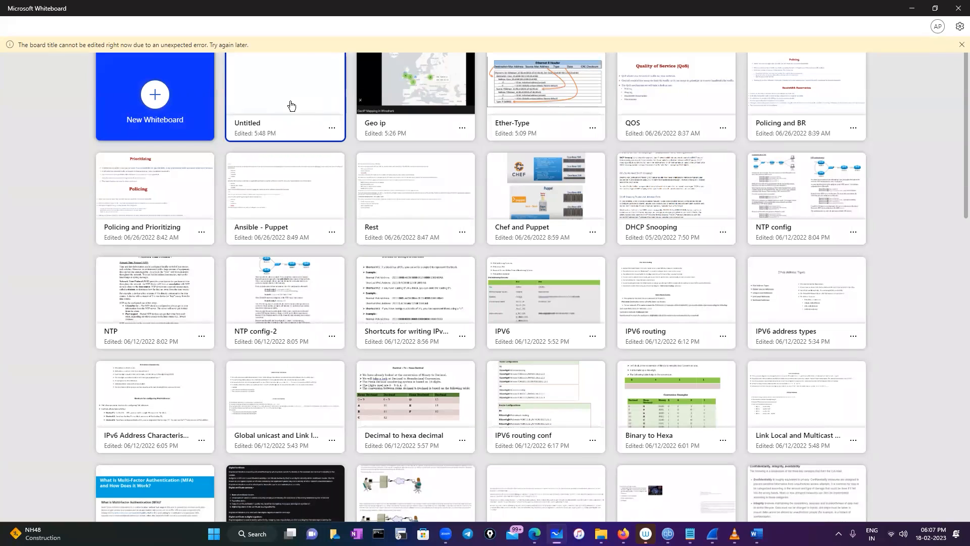
Step: Open the Untitled whiteboard and sketch a computer on a stand with the purple pen
{"action": "left_click", "coordinate": [291, 104]}
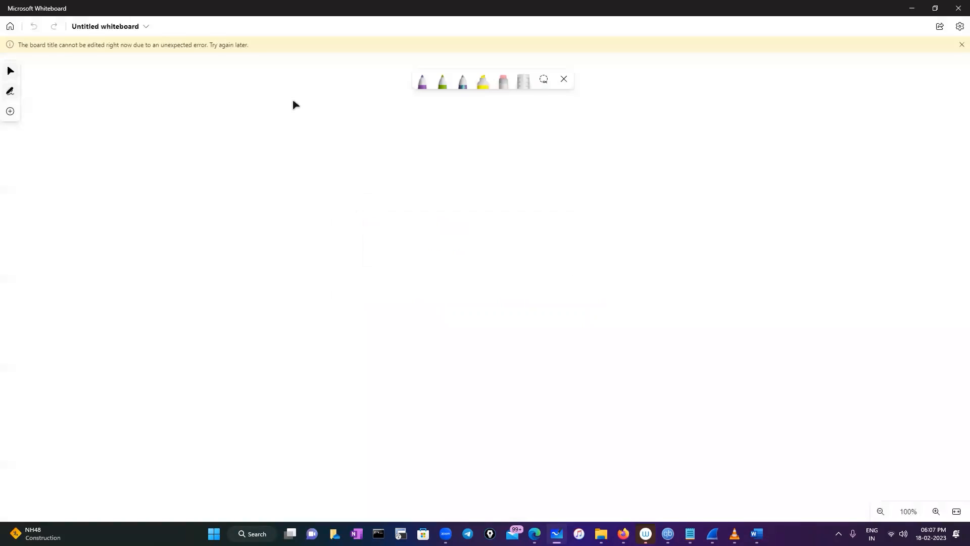
{"action": "left_click", "coordinate": [417, 133]}
{"action": "left_click", "coordinate": [422, 79]}
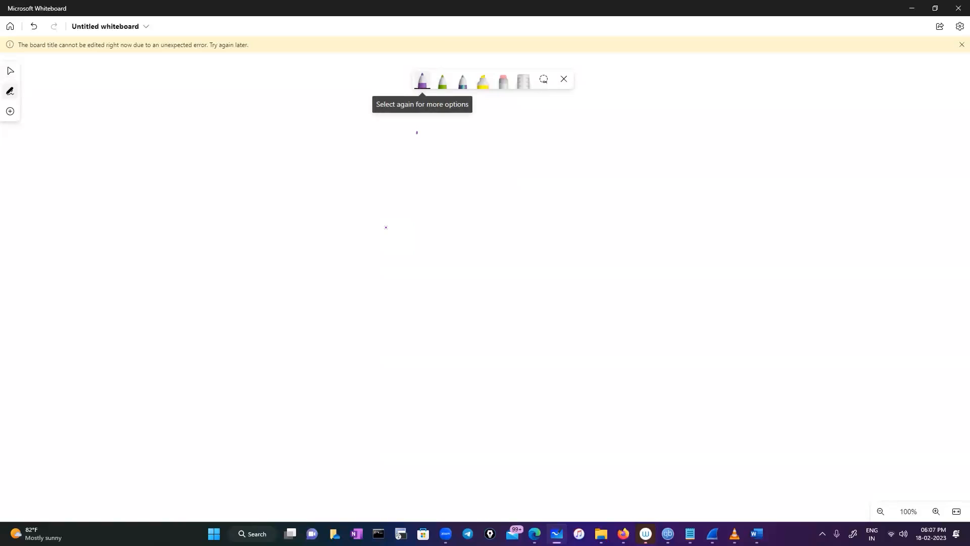
{"action": "mouse_move", "coordinate": [316, 294]}
{"action": "left_mouse_down"}
{"action": "mouse_move", "coordinate": [321, 315]}
{"action": "mouse_move", "coordinate": [347, 334]}
{"action": "left_mouse_up"}
Step: Draw a box labelled "DHCP" across from the computer and write "SERVER" beside it
{"action": "mouse_move", "coordinate": [520, 260]}
{"action": "left_mouse_down"}
{"action": "mouse_move", "coordinate": [519, 308]}
{"action": "mouse_move", "coordinate": [574, 303]}
{"action": "mouse_move", "coordinate": [517, 308]}
{"action": "mouse_move", "coordinate": [527, 298]}
{"action": "left_mouse_up"}
{"action": "mouse_move", "coordinate": [526, 279]}
{"action": "left_mouse_down"}
{"action": "mouse_move", "coordinate": [527, 296]}
{"action": "mouse_move", "coordinate": [541, 292]}
{"action": "left_mouse_up"}
{"action": "left_click_drag", "start_coordinate": [549, 277], "coordinate": [550, 285]}
{"action": "left_click_drag", "start_coordinate": [558, 281], "coordinate": [561, 293]}
{"action": "mouse_move", "coordinate": [561, 277]}
{"action": "left_mouse_down"}
{"action": "mouse_move", "coordinate": [562, 287]}
{"action": "mouse_move", "coordinate": [597, 289]}
{"action": "mouse_move", "coordinate": [626, 272]}
{"action": "mouse_move", "coordinate": [644, 280]}
{"action": "left_mouse_up"}
{"action": "left_click_drag", "start_coordinate": [644, 267], "coordinate": [655, 278]}
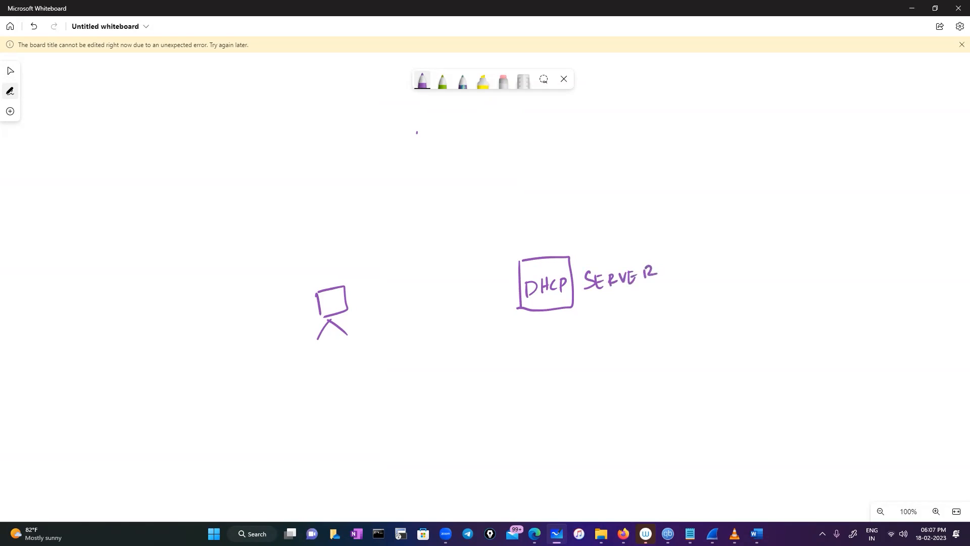
Step: Draw two flat switch boxes joined by a line, and frame the one nearer the DHCP server with a larger box
{"action": "mouse_move", "coordinate": [382, 228]}
{"action": "left_mouse_down"}
{"action": "mouse_move", "coordinate": [439, 218]}
{"action": "mouse_move", "coordinate": [446, 242]}
{"action": "mouse_move", "coordinate": [350, 236]}
{"action": "mouse_move", "coordinate": [392, 228]}
{"action": "left_mouse_up"}
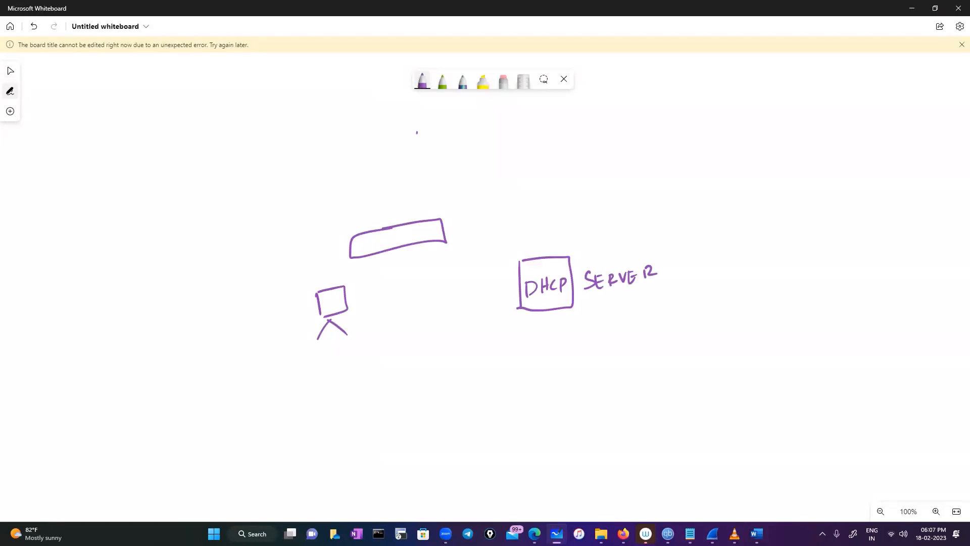
{"action": "mouse_move", "coordinate": [195, 268]}
{"action": "left_mouse_down"}
{"action": "mouse_move", "coordinate": [266, 273]}
{"action": "mouse_move", "coordinate": [187, 299]}
{"action": "mouse_move", "coordinate": [206, 264]}
{"action": "left_mouse_up"}
{"action": "left_click_drag", "start_coordinate": [266, 276], "coordinate": [361, 255]}
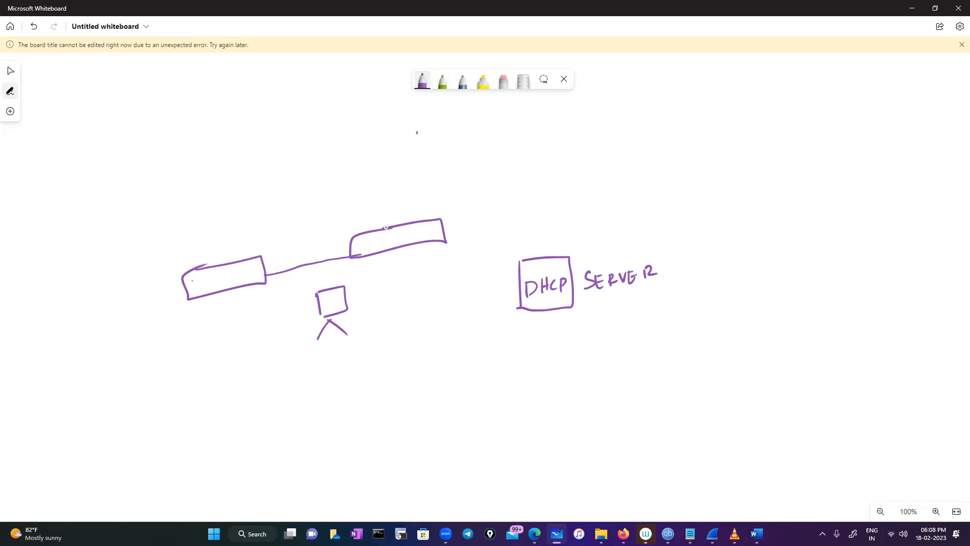
{"action": "mouse_move", "coordinate": [336, 207]}
{"action": "left_mouse_down"}
{"action": "mouse_move", "coordinate": [354, 305]}
{"action": "mouse_move", "coordinate": [402, 191]}
{"action": "mouse_move", "coordinate": [467, 234]}
{"action": "mouse_move", "coordinate": [422, 284]}
{"action": "mouse_move", "coordinate": [344, 305]}
{"action": "left_mouse_up"}
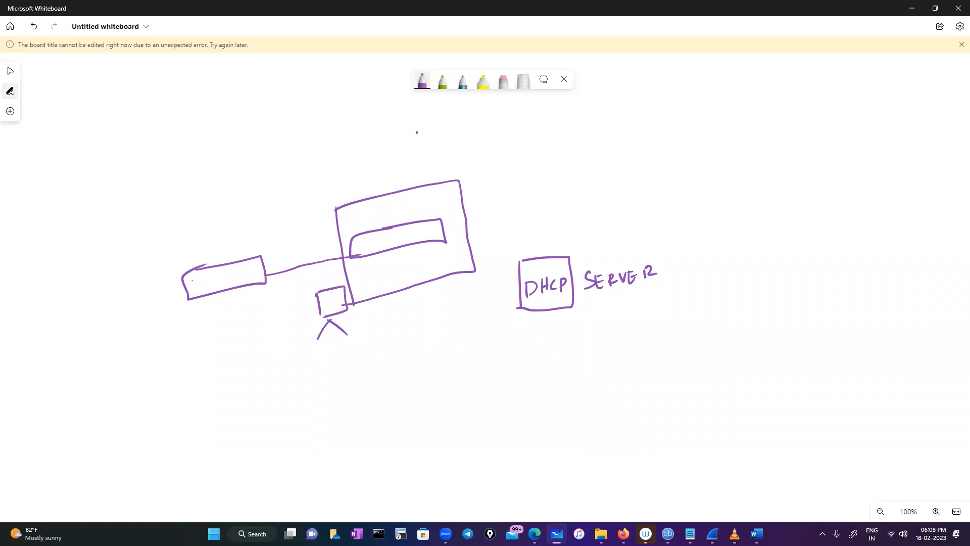
Step: Link the unframed switch's port to the computer, label that switch "Switch", and draw an arrow from the framed switch to the DHCP server
{"action": "mouse_move", "coordinate": [228, 290]}
{"action": "left_mouse_down"}
{"action": "mouse_move", "coordinate": [288, 321]}
{"action": "mouse_move", "coordinate": [318, 315]}
{"action": "mouse_move", "coordinate": [311, 325]}
{"action": "left_mouse_up"}
{"action": "mouse_move", "coordinate": [220, 284]}
{"action": "left_mouse_down"}
{"action": "mouse_move", "coordinate": [233, 281]}
{"action": "mouse_move", "coordinate": [223, 292]}
{"action": "left_mouse_up"}
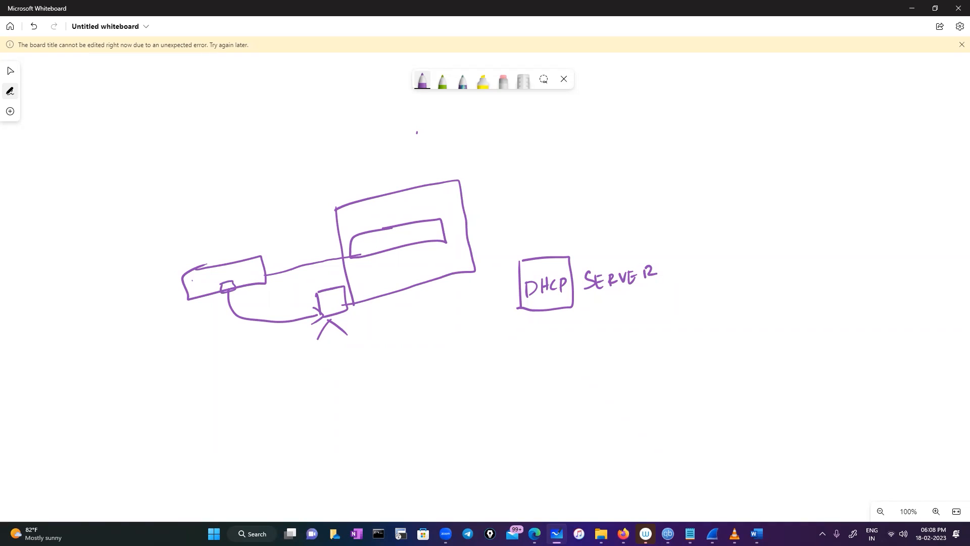
{"action": "left_click_drag", "start_coordinate": [202, 247], "coordinate": [198, 264]}
{"action": "left_click_drag", "start_coordinate": [207, 253], "coordinate": [226, 259]}
{"action": "mouse_move", "coordinate": [228, 244]}
{"action": "left_mouse_down"}
{"action": "mouse_move", "coordinate": [230, 258]}
{"action": "mouse_move", "coordinate": [251, 244]}
{"action": "left_mouse_up"}
{"action": "mouse_move", "coordinate": [445, 234]}
{"action": "left_mouse_down"}
{"action": "mouse_move", "coordinate": [518, 275]}
{"action": "mouse_move", "coordinate": [506, 289]}
{"action": "left_mouse_up"}
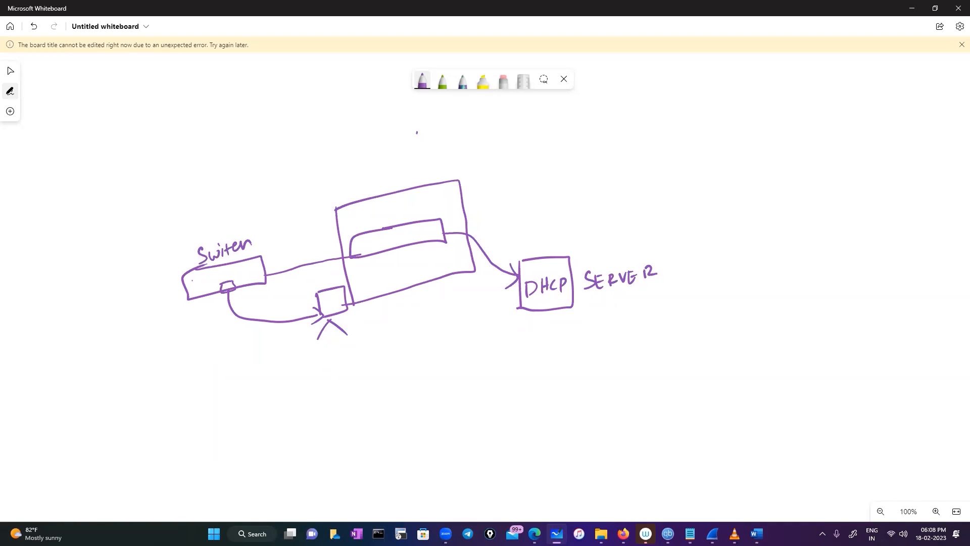
Step: Write "Local DHCP server" above the DHCP server box
{"action": "mouse_move", "coordinate": [525, 223]}
{"action": "left_mouse_down"}
{"action": "mouse_move", "coordinate": [524, 241]}
{"action": "mouse_move", "coordinate": [535, 238]}
{"action": "left_mouse_up"}
{"action": "left_click_drag", "start_coordinate": [545, 230], "coordinate": [556, 236]}
{"action": "left_click_drag", "start_coordinate": [567, 225], "coordinate": [597, 228]}
{"action": "mouse_move", "coordinate": [613, 216]}
{"action": "left_mouse_down"}
{"action": "mouse_move", "coordinate": [615, 227]}
{"action": "mouse_move", "coordinate": [622, 223]}
{"action": "left_mouse_up"}
{"action": "left_click_drag", "start_coordinate": [633, 216], "coordinate": [633, 225]}
{"action": "left_click_drag", "start_coordinate": [643, 212], "coordinate": [690, 216]}
{"action": "left_click_drag", "start_coordinate": [692, 216], "coordinate": [728, 208]}
{"action": "left_click_drag", "start_coordinate": [731, 210], "coordinate": [743, 193]}
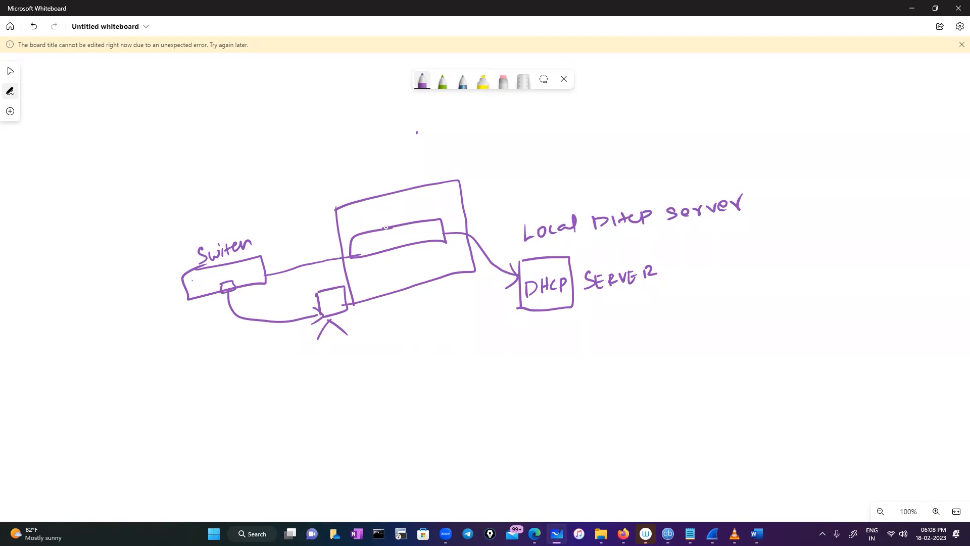
Step: Draw a circled-X router labelled "HQ" and sketch a flat switch box below it
{"action": "mouse_move", "coordinate": [169, 106]}
{"action": "left_mouse_down"}
{"action": "mouse_move", "coordinate": [152, 141]}
{"action": "mouse_move", "coordinate": [172, 105]}
{"action": "left_mouse_up"}
{"action": "left_click_drag", "start_coordinate": [162, 117], "coordinate": [171, 126]}
{"action": "left_click_drag", "start_coordinate": [192, 95], "coordinate": [191, 110]}
{"action": "left_click_drag", "start_coordinate": [201, 92], "coordinate": [205, 103]}
{"action": "left_click_drag", "start_coordinate": [212, 92], "coordinate": [231, 99]}
{"action": "mouse_move", "coordinate": [84, 178]}
{"action": "left_mouse_down"}
{"action": "mouse_move", "coordinate": [149, 184]}
{"action": "mouse_move", "coordinate": [83, 183]}
{"action": "mouse_move", "coordinate": [101, 172]}
{"action": "left_mouse_up"}
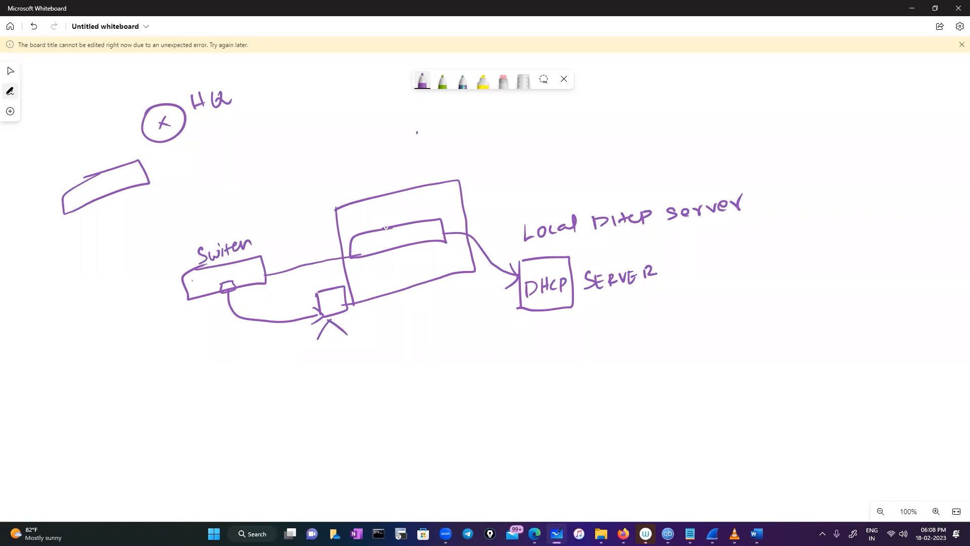
Step: Label the HQ switch "SW", connect it to a new server box labelled "DHCP", and link it to the HQ router
{"action": "mouse_move", "coordinate": [91, 190]}
{"action": "left_mouse_down"}
{"action": "mouse_move", "coordinate": [84, 202]}
{"action": "mouse_move", "coordinate": [109, 184]}
{"action": "mouse_move", "coordinate": [77, 252]}
{"action": "left_mouse_up"}
{"action": "left_click_drag", "start_coordinate": [65, 263], "coordinate": [71, 292]}
{"action": "mouse_move", "coordinate": [64, 263]}
{"action": "left_mouse_down"}
{"action": "mouse_move", "coordinate": [101, 246]}
{"action": "mouse_move", "coordinate": [66, 299]}
{"action": "left_mouse_up"}
{"action": "mouse_move", "coordinate": [27, 269]}
{"action": "left_mouse_down"}
{"action": "mouse_move", "coordinate": [29, 282]}
{"action": "mouse_move", "coordinate": [70, 251]}
{"action": "left_mouse_up"}
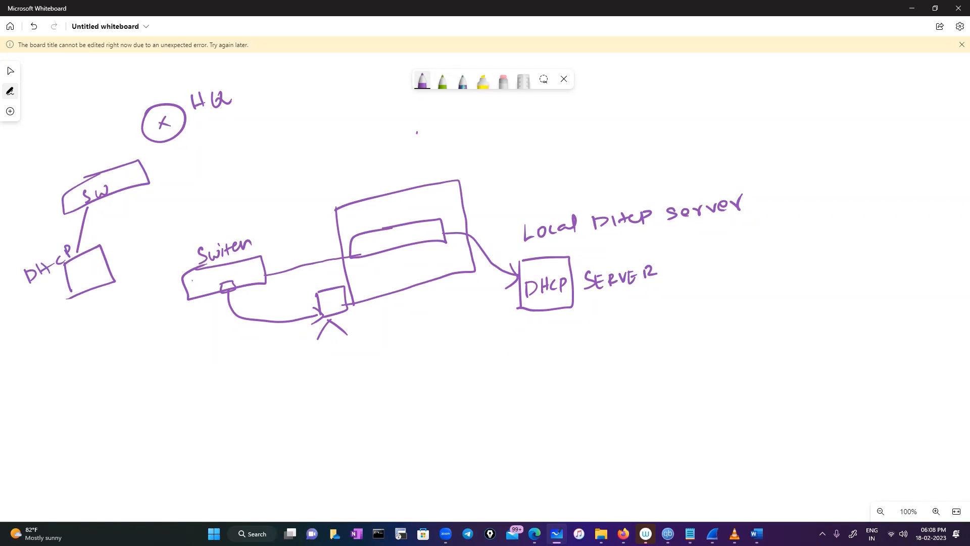
{"action": "left_click_drag", "start_coordinate": [158, 137], "coordinate": [117, 167]}
Step: Draw a second circled-X router above the "Switch" box and label it "Head end" and "BR"
{"action": "mouse_move", "coordinate": [287, 156]}
{"action": "left_mouse_down"}
{"action": "mouse_move", "coordinate": [277, 193]}
{"action": "mouse_move", "coordinate": [271, 160]}
{"action": "left_mouse_up"}
{"action": "mouse_move", "coordinate": [276, 169]}
{"action": "left_mouse_down"}
{"action": "mouse_move", "coordinate": [285, 182]}
{"action": "mouse_move", "coordinate": [275, 183]}
{"action": "left_mouse_up"}
{"action": "left_click_drag", "start_coordinate": [319, 160], "coordinate": [319, 175]}
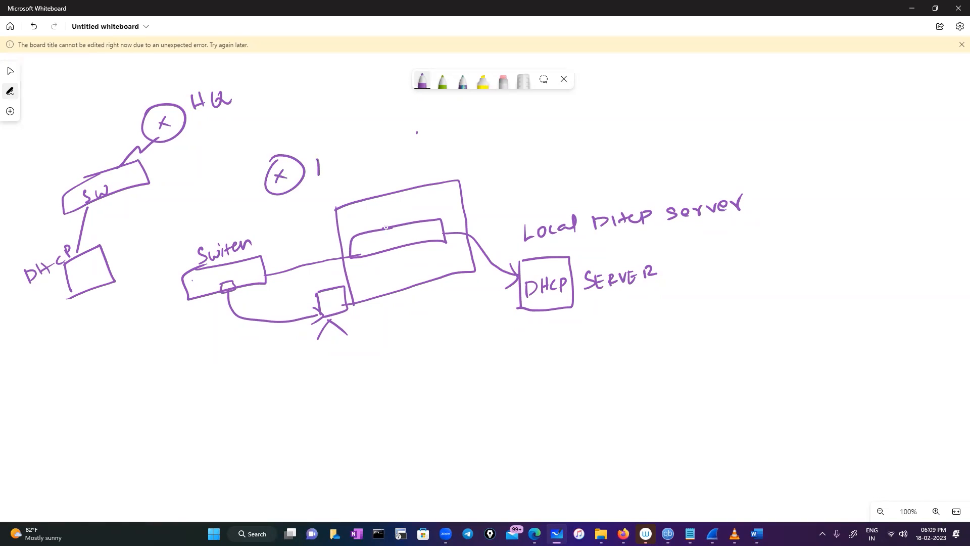
{"action": "left_click_drag", "start_coordinate": [319, 161], "coordinate": [319, 175]}
{"action": "left_click_drag", "start_coordinate": [337, 173], "coordinate": [346, 172]}
{"action": "left_click_drag", "start_coordinate": [279, 134], "coordinate": [287, 149]}
{"action": "left_click_drag", "start_coordinate": [278, 143], "coordinate": [286, 143]}
{"action": "mouse_move", "coordinate": [291, 146]}
{"action": "left_mouse_down"}
{"action": "mouse_move", "coordinate": [309, 150]}
{"action": "mouse_move", "coordinate": [320, 134]}
{"action": "mouse_move", "coordinate": [335, 150]}
{"action": "left_mouse_up"}
{"action": "mouse_move", "coordinate": [339, 144]}
{"action": "left_mouse_down"}
{"action": "mouse_move", "coordinate": [348, 149]}
{"action": "mouse_move", "coordinate": [357, 136]}
{"action": "mouse_move", "coordinate": [358, 148]}
{"action": "left_mouse_up"}
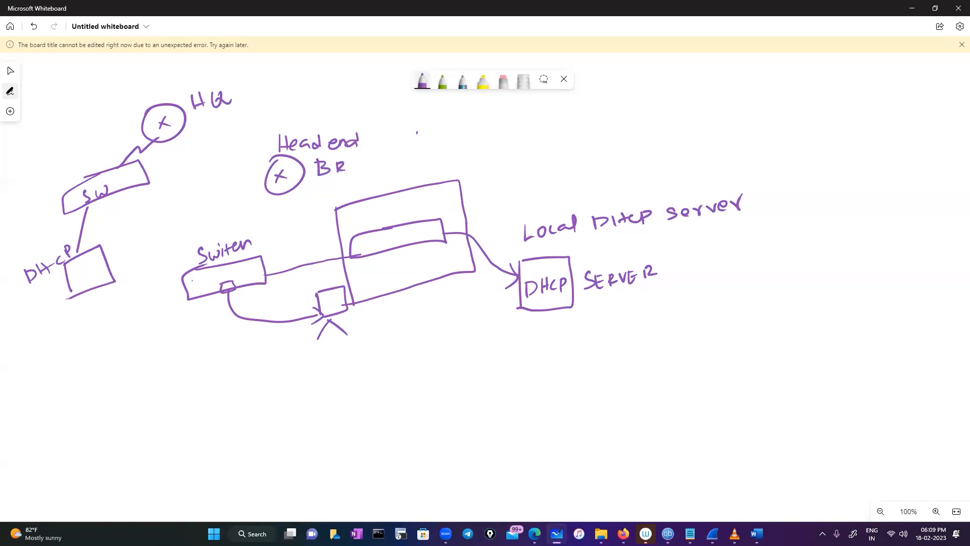
Step: Connect the HQ and head end routers through a cloud, write "Centralized DHCP", and link the head end router to the switch below
{"action": "mouse_move", "coordinate": [190, 163]}
{"action": "left_mouse_down"}
{"action": "mouse_move", "coordinate": [215, 133]}
{"action": "mouse_move", "coordinate": [234, 150]}
{"action": "mouse_move", "coordinate": [195, 162]}
{"action": "mouse_move", "coordinate": [276, 172]}
{"action": "left_mouse_up"}
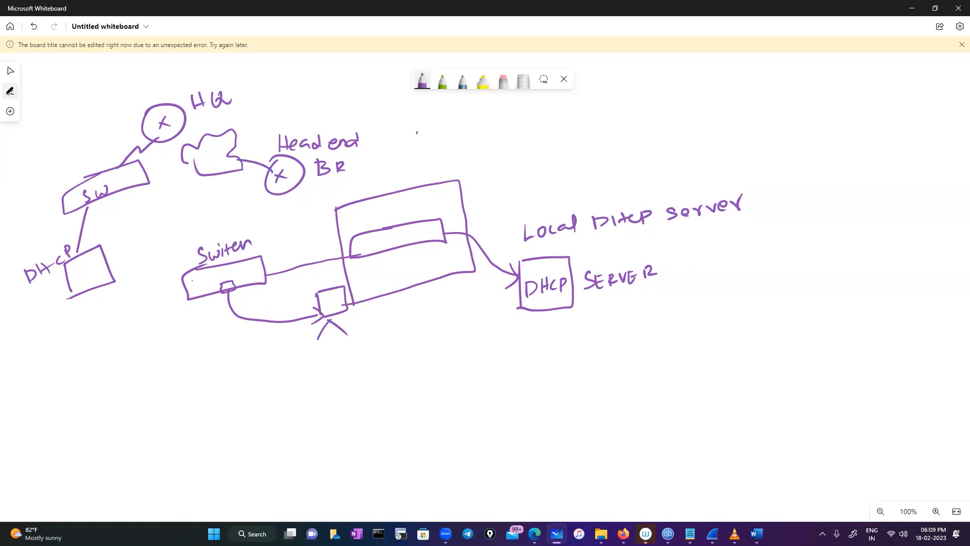
{"action": "left_click_drag", "start_coordinate": [178, 134], "coordinate": [210, 143]}
{"action": "mouse_move", "coordinate": [48, 349]}
{"action": "left_mouse_down"}
{"action": "mouse_move", "coordinate": [40, 350]}
{"action": "mouse_move", "coordinate": [56, 359]}
{"action": "mouse_move", "coordinate": [130, 339]}
{"action": "mouse_move", "coordinate": [144, 326]}
{"action": "mouse_move", "coordinate": [147, 339]}
{"action": "mouse_move", "coordinate": [204, 329]}
{"action": "left_mouse_up"}
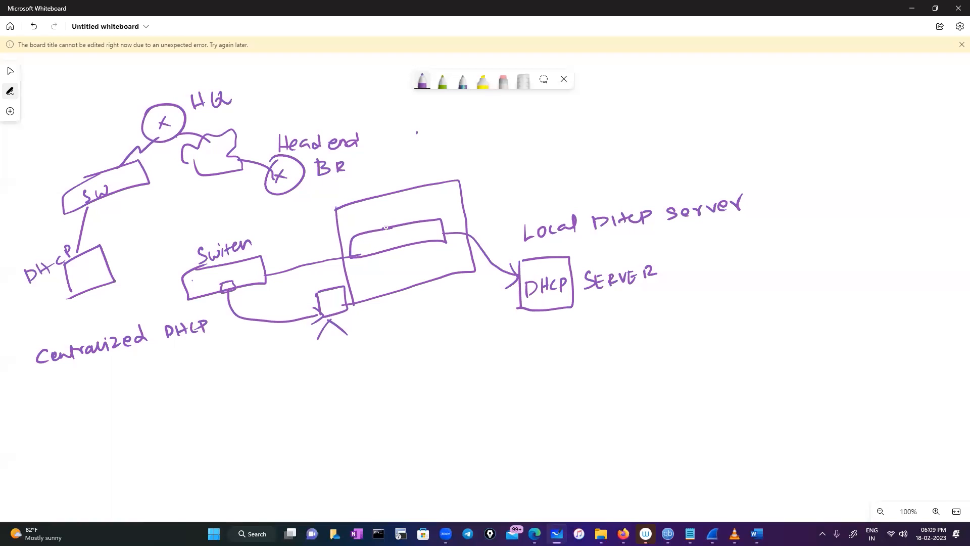
{"action": "left_click_drag", "start_coordinate": [277, 194], "coordinate": [238, 260]}
Step: Draw a remote circled-X router labelled "RO" and join it to the head end router with a WAN line
{"action": "left_click_drag", "start_coordinate": [541, 127], "coordinate": [552, 126]}
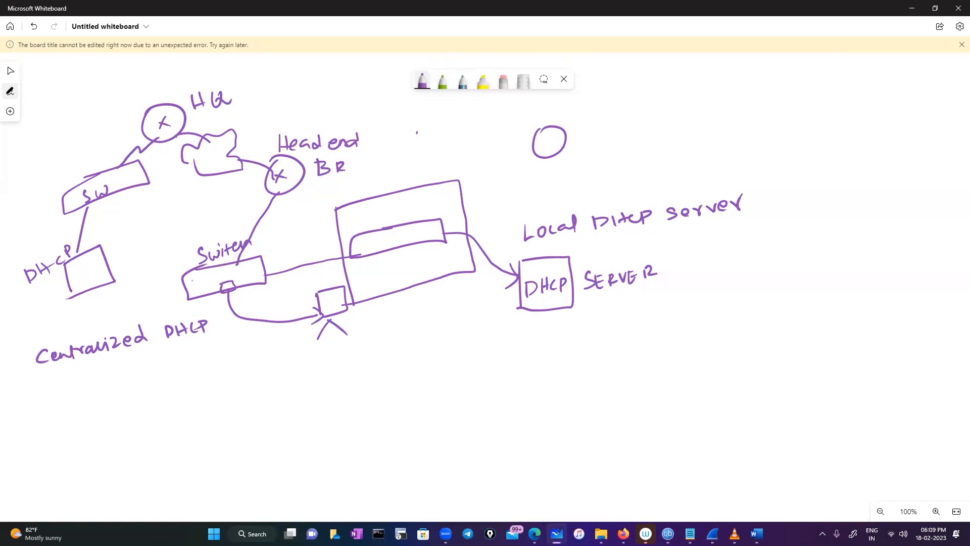
{"action": "left_click_drag", "start_coordinate": [305, 182], "coordinate": [543, 149]}
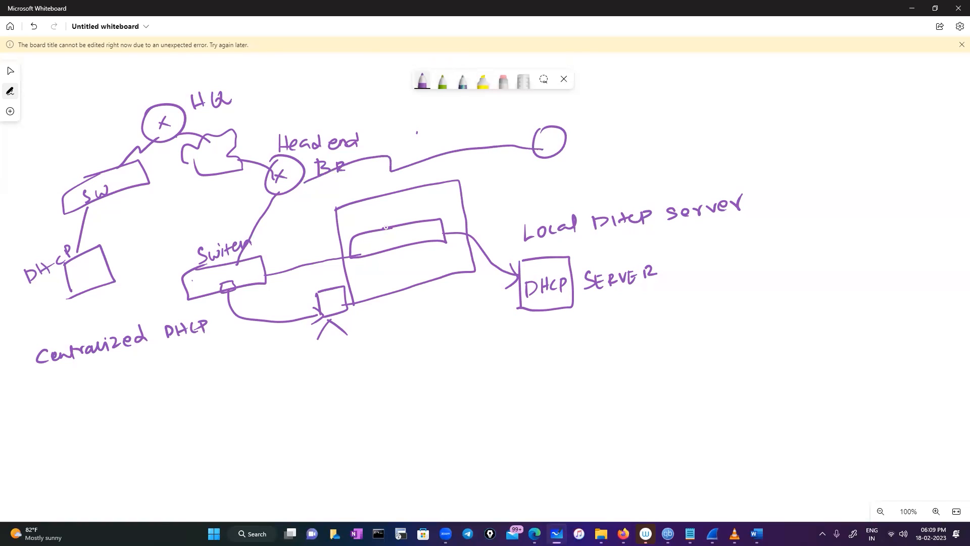
{"action": "left_click_drag", "start_coordinate": [583, 139], "coordinate": [583, 157]}
{"action": "left_click_drag", "start_coordinate": [582, 140], "coordinate": [591, 155]}
{"action": "mouse_move", "coordinate": [601, 144]}
{"action": "left_mouse_down"}
{"action": "mouse_move", "coordinate": [606, 152]}
{"action": "mouse_move", "coordinate": [601, 143]}
{"action": "left_mouse_up"}
{"action": "left_click_drag", "start_coordinate": [558, 134], "coordinate": [547, 152]}
Step: Extend a line from the RO router to a box labelled "Switch", and connect that switch to a new server box
{"action": "left_click_drag", "start_coordinate": [548, 146], "coordinate": [652, 112]}
{"action": "left_click_drag", "start_coordinate": [679, 96], "coordinate": [679, 123]}
{"action": "mouse_move", "coordinate": [677, 101]}
{"action": "left_mouse_down"}
{"action": "mouse_move", "coordinate": [760, 87]}
{"action": "mouse_move", "coordinate": [671, 118]}
{"action": "mouse_move", "coordinate": [700, 103]}
{"action": "mouse_move", "coordinate": [693, 116]}
{"action": "left_mouse_up"}
{"action": "left_click_drag", "start_coordinate": [701, 107], "coordinate": [732, 115]}
{"action": "left_click_drag", "start_coordinate": [728, 108], "coordinate": [738, 105]}
{"action": "mouse_move", "coordinate": [743, 107]}
{"action": "left_mouse_down"}
{"action": "mouse_move", "coordinate": [739, 114]}
{"action": "mouse_move", "coordinate": [820, 131]}
{"action": "mouse_move", "coordinate": [869, 126]}
{"action": "mouse_move", "coordinate": [870, 163]}
{"action": "left_mouse_up"}
Step: Label the remote server box "DHCP SERVER" with a line drawn above the text
{"action": "mouse_move", "coordinate": [865, 161]}
{"action": "left_mouse_down"}
{"action": "mouse_move", "coordinate": [827, 161]}
{"action": "mouse_move", "coordinate": [824, 197]}
{"action": "left_mouse_up"}
{"action": "mouse_move", "coordinate": [822, 184]}
{"action": "left_mouse_down"}
{"action": "mouse_move", "coordinate": [825, 196]}
{"action": "mouse_move", "coordinate": [838, 196]}
{"action": "left_mouse_up"}
{"action": "mouse_move", "coordinate": [846, 182]}
{"action": "left_mouse_down"}
{"action": "mouse_move", "coordinate": [851, 193]}
{"action": "mouse_move", "coordinate": [859, 184]}
{"action": "left_mouse_up"}
{"action": "mouse_move", "coordinate": [868, 183]}
{"action": "left_mouse_down"}
{"action": "mouse_move", "coordinate": [858, 196]}
{"action": "mouse_move", "coordinate": [877, 183]}
{"action": "mouse_move", "coordinate": [884, 192]}
{"action": "left_mouse_up"}
{"action": "mouse_move", "coordinate": [897, 181]}
{"action": "left_mouse_down"}
{"action": "mouse_move", "coordinate": [903, 194]}
{"action": "mouse_move", "coordinate": [916, 190]}
{"action": "left_mouse_up"}
{"action": "left_click_drag", "start_coordinate": [921, 178], "coordinate": [932, 189]}
{"action": "left_click_drag", "start_coordinate": [930, 181], "coordinate": [954, 185]}
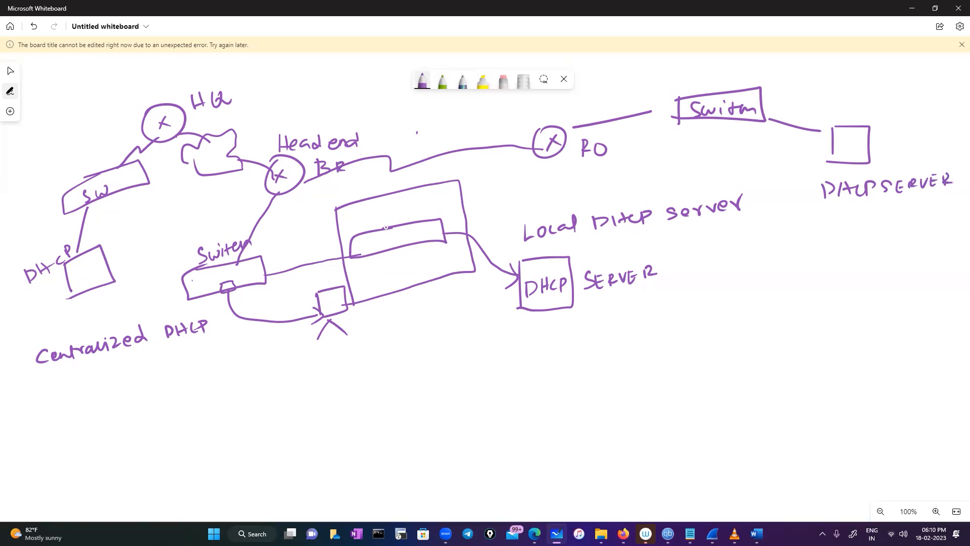
{"action": "left_click_drag", "start_coordinate": [813, 175], "coordinate": [863, 172]}
Step: Write "Local server" above the remote DHCP server box
{"action": "mouse_move", "coordinate": [830, 85]}
{"action": "left_mouse_down"}
{"action": "mouse_move", "coordinate": [832, 108]}
{"action": "mouse_move", "coordinate": [843, 104]}
{"action": "left_mouse_up"}
{"action": "left_click_drag", "start_coordinate": [847, 100], "coordinate": [856, 108]}
{"action": "left_click_drag", "start_coordinate": [868, 101], "coordinate": [874, 108]}
{"action": "mouse_move", "coordinate": [892, 94]}
{"action": "left_mouse_down"}
{"action": "mouse_move", "coordinate": [887, 105]}
{"action": "mouse_move", "coordinate": [911, 105]}
{"action": "left_mouse_up"}
{"action": "left_click_drag", "start_coordinate": [912, 95], "coordinate": [937, 93]}
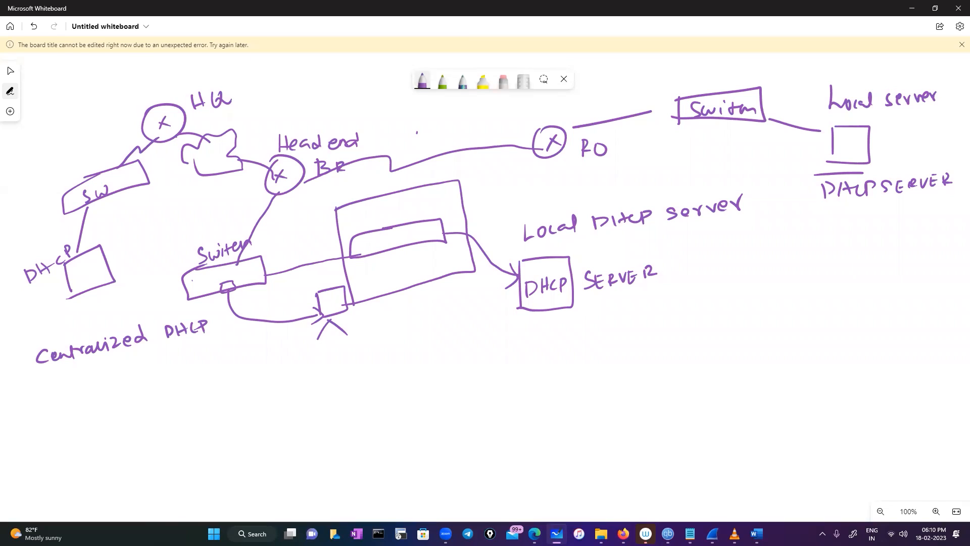
Step: Label the framed box "Switch" and the computer "PC", and add the computer's network card with a boxed "NIC" label
{"action": "mouse_move", "coordinate": [378, 238]}
{"action": "left_mouse_down"}
{"action": "mouse_move", "coordinate": [386, 248]}
{"action": "mouse_move", "coordinate": [431, 238]}
{"action": "left_mouse_up"}
{"action": "mouse_move", "coordinate": [326, 311]}
{"action": "left_mouse_down"}
{"action": "mouse_move", "coordinate": [329, 300]}
{"action": "mouse_move", "coordinate": [338, 305]}
{"action": "mouse_move", "coordinate": [302, 320]}
{"action": "mouse_move", "coordinate": [319, 319]}
{"action": "left_mouse_up"}
{"action": "mouse_move", "coordinate": [273, 379]}
{"action": "left_mouse_down"}
{"action": "mouse_move", "coordinate": [310, 359]}
{"action": "mouse_move", "coordinate": [304, 341]}
{"action": "mouse_move", "coordinate": [268, 390]}
{"action": "mouse_move", "coordinate": [270, 355]}
{"action": "left_mouse_up"}
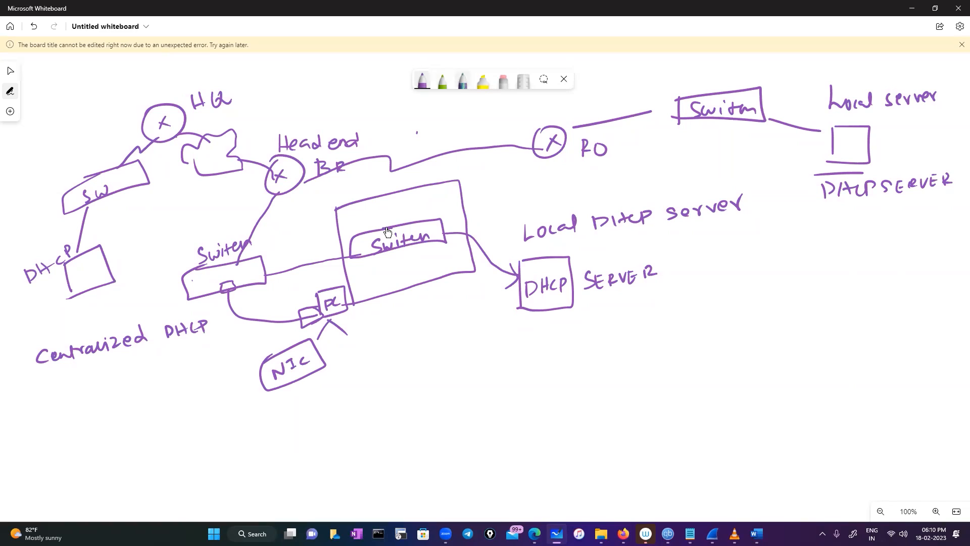
Step: Draw a green arrow from the NIC to the DHCP server and write a boxed "DHCP Broadcast" beside it
{"action": "left_click", "coordinate": [443, 81]}
{"action": "mouse_move", "coordinate": [327, 386]}
{"action": "left_mouse_down"}
{"action": "mouse_move", "coordinate": [400, 389]}
{"action": "mouse_move", "coordinate": [540, 312]}
{"action": "mouse_move", "coordinate": [533, 334]}
{"action": "left_mouse_up"}
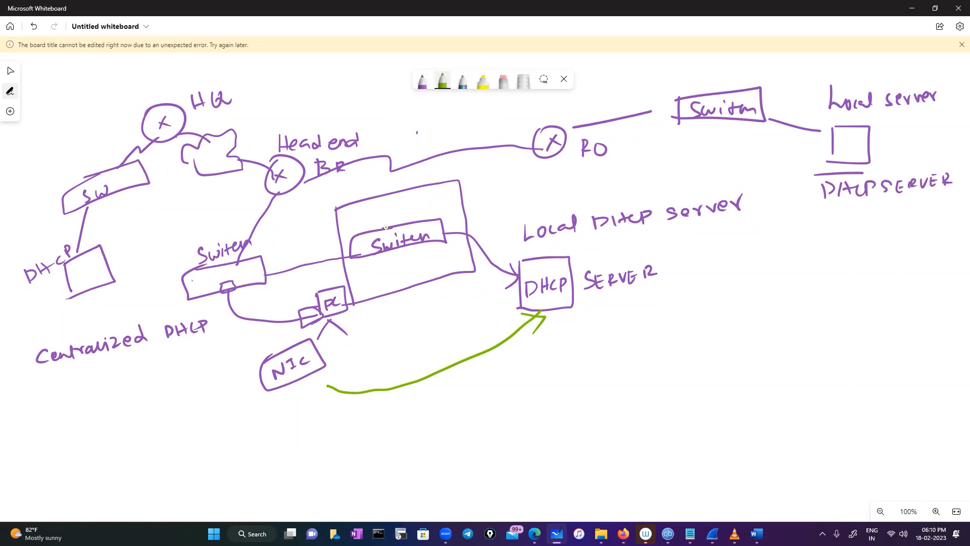
{"action": "mouse_move", "coordinate": [482, 370]}
{"action": "left_mouse_down"}
{"action": "mouse_move", "coordinate": [483, 385]}
{"action": "mouse_move", "coordinate": [553, 375]}
{"action": "left_mouse_up"}
{"action": "mouse_move", "coordinate": [553, 364]}
{"action": "left_mouse_down"}
{"action": "mouse_move", "coordinate": [561, 374]}
{"action": "mouse_move", "coordinate": [596, 372]}
{"action": "left_mouse_up"}
{"action": "left_click_drag", "start_coordinate": [615, 354], "coordinate": [617, 360]}
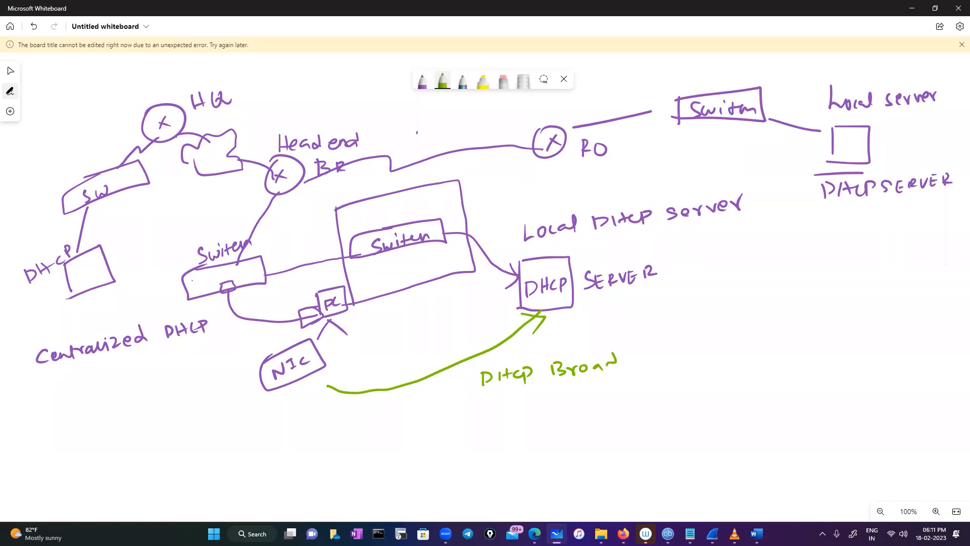
{"action": "left_click_drag", "start_coordinate": [630, 358], "coordinate": [626, 366]}
{"action": "left_click_drag", "start_coordinate": [638, 359], "coordinate": [639, 365]}
{"action": "left_click_drag", "start_coordinate": [645, 356], "coordinate": [642, 364]}
{"action": "left_click_drag", "start_coordinate": [649, 357], "coordinate": [655, 355]}
{"action": "mouse_move", "coordinate": [497, 352]}
{"action": "left_mouse_down"}
{"action": "mouse_move", "coordinate": [561, 388]}
{"action": "mouse_move", "coordinate": [456, 367]}
{"action": "mouse_move", "coordinate": [498, 352]}
{"action": "left_mouse_up"}
Step: Add an arrow beside the DHCP Broadcast box followed by the text "DHCP Discover"
{"action": "left_click_drag", "start_coordinate": [708, 355], "coordinate": [729, 354]}
{"action": "mouse_move", "coordinate": [722, 349]}
{"action": "left_mouse_down"}
{"action": "mouse_move", "coordinate": [724, 360]}
{"action": "mouse_move", "coordinate": [757, 345]}
{"action": "mouse_move", "coordinate": [752, 355]}
{"action": "left_mouse_up"}
{"action": "mouse_move", "coordinate": [772, 338]}
{"action": "left_mouse_down"}
{"action": "mouse_move", "coordinate": [771, 350]}
{"action": "mouse_move", "coordinate": [784, 341]}
{"action": "left_mouse_up"}
{"action": "mouse_move", "coordinate": [784, 338]}
{"action": "left_mouse_down"}
{"action": "mouse_move", "coordinate": [795, 350]}
{"action": "mouse_move", "coordinate": [829, 342]}
{"action": "left_mouse_up"}
{"action": "left_click_drag", "start_coordinate": [829, 325], "coordinate": [831, 340]}
{"action": "left_click_drag", "start_coordinate": [850, 326], "coordinate": [851, 335]}
{"action": "left_click_drag", "start_coordinate": [861, 323], "coordinate": [858, 331]}
{"action": "mouse_move", "coordinate": [873, 322]}
{"action": "left_mouse_down"}
{"action": "mouse_move", "coordinate": [870, 331]}
{"action": "mouse_move", "coordinate": [917, 307]}
{"action": "left_mouse_up"}
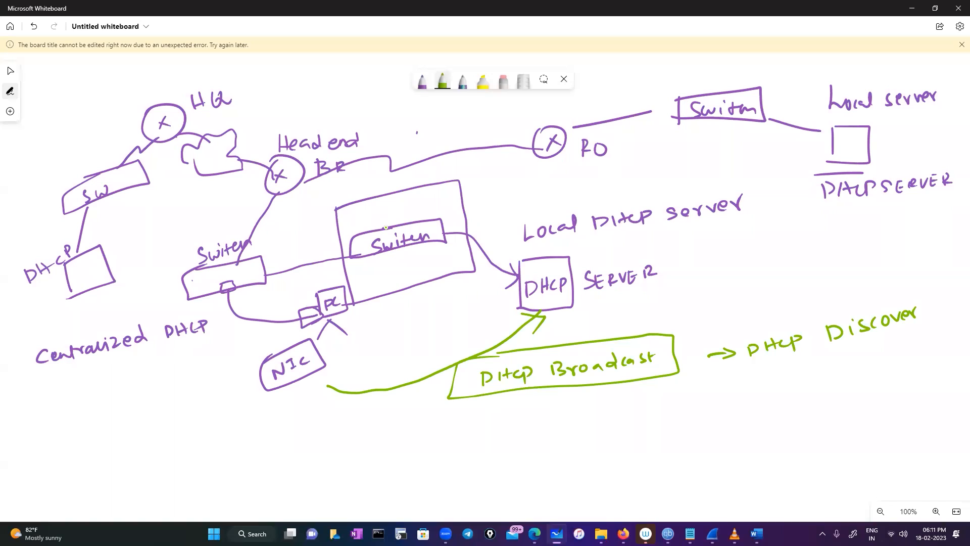
Step: Write a boxed "0.0.0.0" below DHCP Broadcast, followed by a dash and "everything"
{"action": "left_click_drag", "start_coordinate": [579, 403], "coordinate": [597, 404]}
{"action": "left_click", "coordinate": [587, 409]}
{"action": "left_click", "coordinate": [613, 408]}
{"action": "left_click_drag", "start_coordinate": [623, 403], "coordinate": [652, 403]}
{"action": "left_click", "coordinate": [635, 407]}
{"action": "mouse_move", "coordinate": [567, 400]}
{"action": "left_mouse_down"}
{"action": "mouse_move", "coordinate": [614, 396]}
{"action": "mouse_move", "coordinate": [556, 400]}
{"action": "left_mouse_up"}
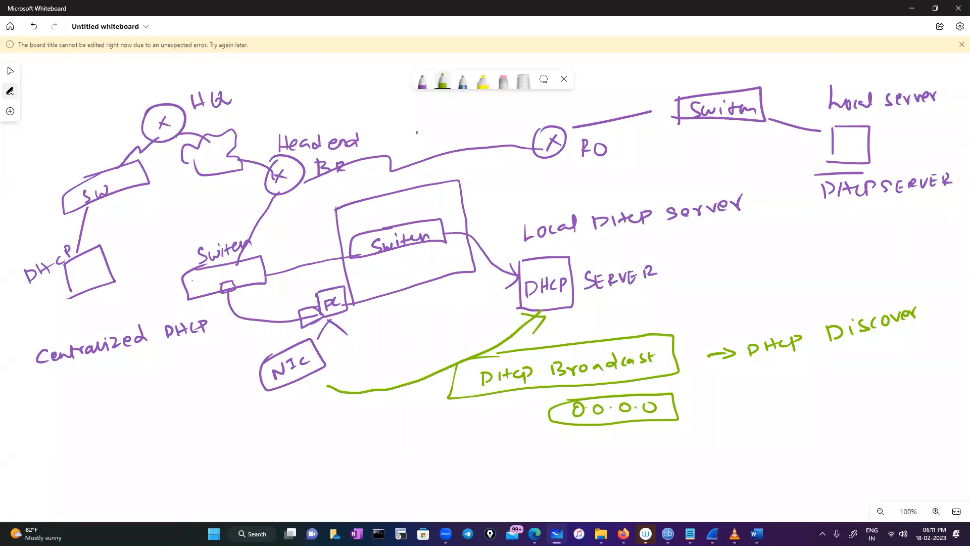
{"action": "mouse_move", "coordinate": [690, 406]}
{"action": "left_mouse_down"}
{"action": "mouse_move", "coordinate": [824, 381]}
{"action": "mouse_move", "coordinate": [846, 402]}
{"action": "left_mouse_up"}
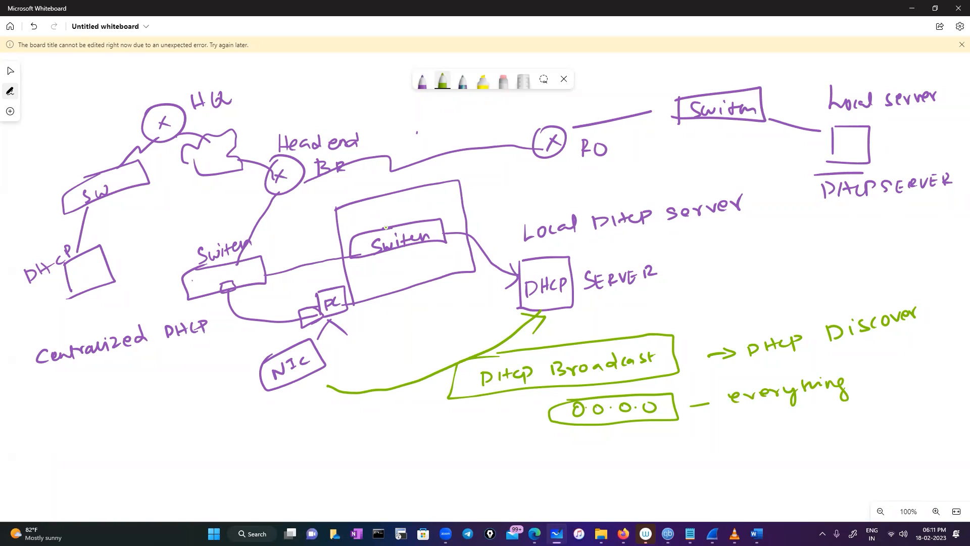
Step: Write the broadcast address "255.255.255.255" in a box below 0.0.0.0
{"action": "left_click_drag", "start_coordinate": [580, 445], "coordinate": [592, 452]}
{"action": "mouse_move", "coordinate": [606, 444]}
{"action": "left_mouse_down"}
{"action": "mouse_move", "coordinate": [597, 451]}
{"action": "mouse_move", "coordinate": [702, 441]}
{"action": "left_mouse_up"}
{"action": "left_click", "coordinate": [625, 448]}
{"action": "left_click", "coordinate": [670, 446]}
{"action": "left_click", "coordinate": [717, 435]}
{"action": "left_click_drag", "start_coordinate": [725, 434], "coordinate": [736, 438]}
{"action": "left_click_drag", "start_coordinate": [749, 431], "coordinate": [739, 437]}
{"action": "left_click_drag", "start_coordinate": [762, 428], "coordinate": [751, 436]}
{"action": "mouse_move", "coordinate": [593, 434]}
{"action": "left_mouse_down"}
{"action": "mouse_move", "coordinate": [762, 421]}
{"action": "mouse_move", "coordinate": [747, 452]}
{"action": "mouse_move", "coordinate": [558, 461]}
{"action": "mouse_move", "coordinate": [582, 438]}
{"action": "left_mouse_up"}
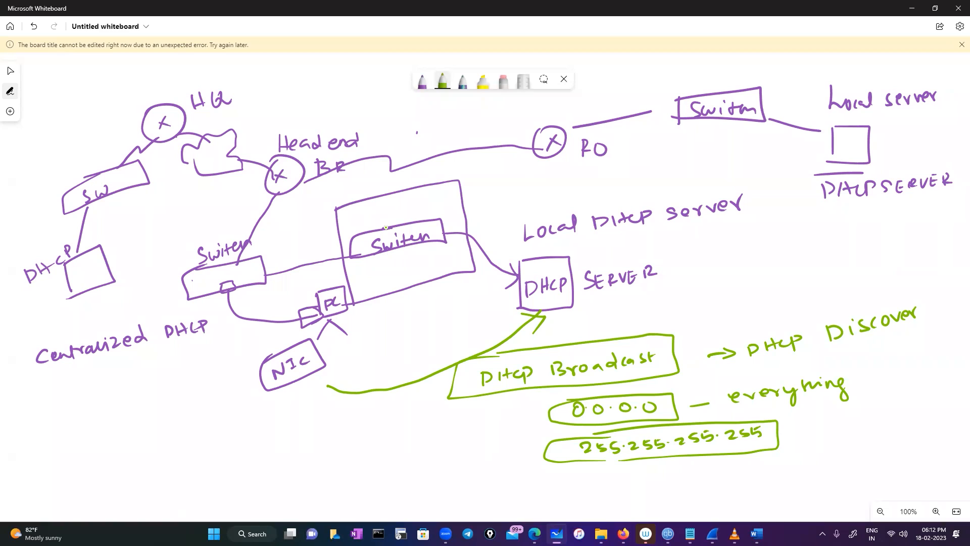
Step: Draw a green return arrow from the DHCP server toward the PC, and write "DHCP Release" with a check mark beside the NIC
{"action": "left_click_drag", "start_coordinate": [497, 301], "coordinate": [422, 315]}
{"action": "left_click_drag", "start_coordinate": [423, 302], "coordinate": [411, 338]}
{"action": "mouse_move", "coordinate": [182, 387]}
{"action": "left_mouse_down"}
{"action": "mouse_move", "coordinate": [189, 400]}
{"action": "mouse_move", "coordinate": [234, 375]}
{"action": "left_mouse_up"}
{"action": "left_click_drag", "start_coordinate": [234, 368], "coordinate": [288, 338]}
{"action": "mouse_move", "coordinate": [157, 399]}
{"action": "left_mouse_down"}
{"action": "mouse_move", "coordinate": [174, 402]}
{"action": "mouse_move", "coordinate": [187, 374]}
{"action": "left_mouse_up"}
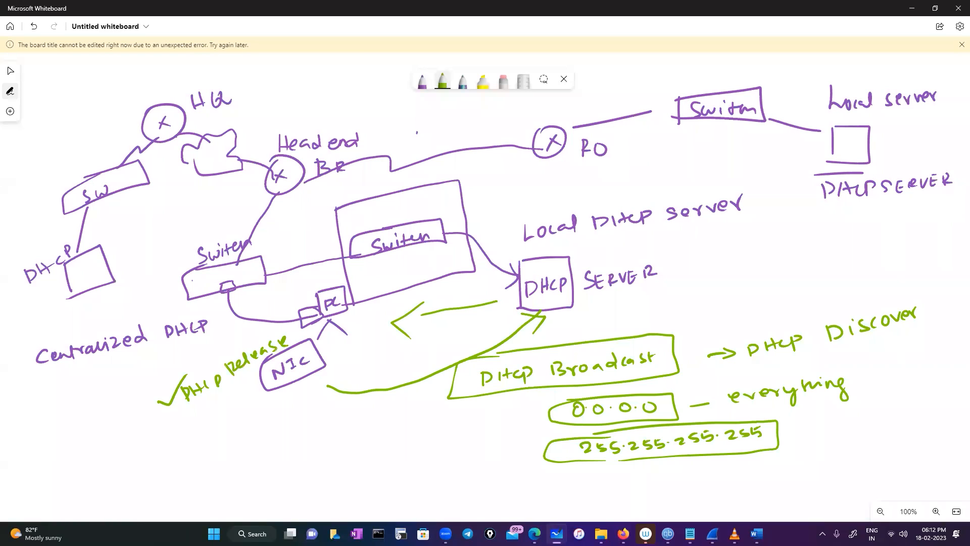
Step: Write "DHCP Renew" with a check mark below DHCP Release and draw outlines around both notes
{"action": "left_click_drag", "start_coordinate": [167, 441], "coordinate": [201, 430]}
{"action": "mouse_move", "coordinate": [202, 430]}
{"action": "left_mouse_down"}
{"action": "mouse_move", "coordinate": [242, 414]}
{"action": "mouse_move", "coordinate": [263, 416]}
{"action": "mouse_move", "coordinate": [318, 382]}
{"action": "left_mouse_up"}
{"action": "mouse_move", "coordinate": [170, 378]}
{"action": "left_mouse_down"}
{"action": "mouse_move", "coordinate": [314, 327]}
{"action": "mouse_move", "coordinate": [170, 411]}
{"action": "mouse_move", "coordinate": [193, 359]}
{"action": "left_mouse_up"}
{"action": "mouse_move", "coordinate": [223, 405]}
{"action": "left_mouse_down"}
{"action": "mouse_move", "coordinate": [199, 480]}
{"action": "mouse_move", "coordinate": [249, 454]}
{"action": "mouse_move", "coordinate": [340, 369]}
{"action": "mouse_move", "coordinate": [268, 445]}
{"action": "mouse_move", "coordinate": [201, 478]}
{"action": "left_mouse_up"}
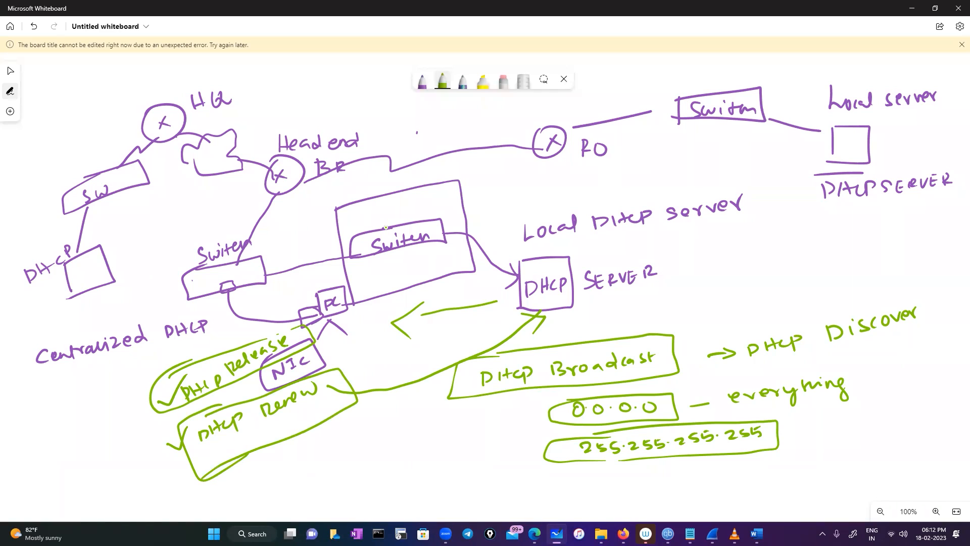
Step: Draw a green arrow from DHCP Broadcast to DHCP Renew and a purple double-headed curved arrow beneath it
{"action": "mouse_move", "coordinate": [475, 388]}
{"action": "left_mouse_down"}
{"action": "mouse_move", "coordinate": [367, 416]}
{"action": "mouse_move", "coordinate": [374, 437]}
{"action": "left_mouse_up"}
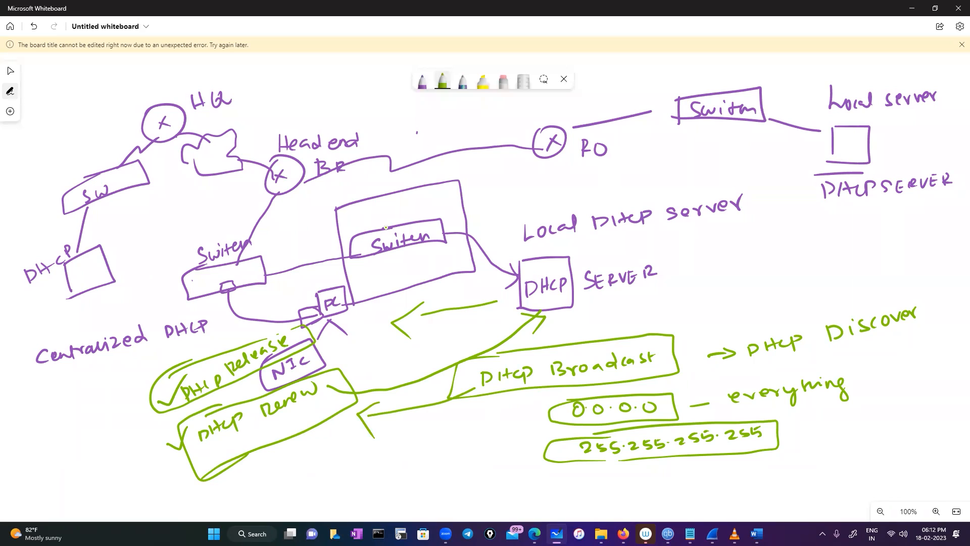
{"action": "left_click", "coordinate": [423, 81]}
{"action": "mouse_move", "coordinate": [303, 435]}
{"action": "left_mouse_down"}
{"action": "mouse_move", "coordinate": [343, 456]}
{"action": "mouse_move", "coordinate": [500, 400]}
{"action": "mouse_move", "coordinate": [506, 408]}
{"action": "mouse_move", "coordinate": [316, 436]}
{"action": "mouse_move", "coordinate": [316, 455]}
{"action": "left_mouse_up"}
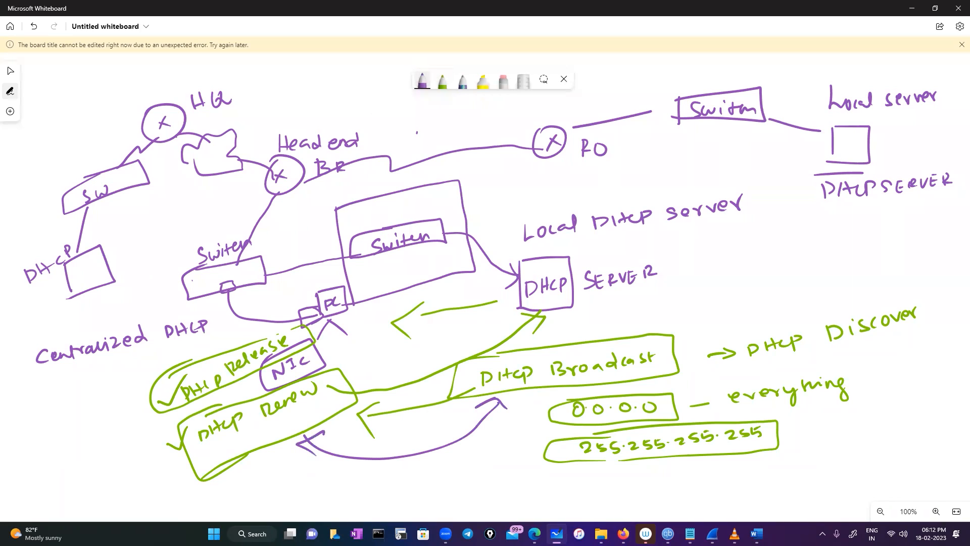
Step: In purple, add a boxed note ending in "/DHCP", with "ipconfig" and "DHCP renew" written beside the DHCP Renew box
{"action": "mouse_move", "coordinate": [58, 430]}
{"action": "left_mouse_down"}
{"action": "mouse_move", "coordinate": [114, 408]}
{"action": "mouse_move", "coordinate": [56, 468]}
{"action": "mouse_move", "coordinate": [55, 427]}
{"action": "mouse_move", "coordinate": [76, 446]}
{"action": "mouse_move", "coordinate": [106, 434]}
{"action": "left_mouse_up"}
{"action": "mouse_move", "coordinate": [112, 435]}
{"action": "left_mouse_down"}
{"action": "mouse_move", "coordinate": [84, 457]}
{"action": "mouse_move", "coordinate": [47, 462]}
{"action": "left_mouse_up"}
{"action": "mouse_move", "coordinate": [51, 453]}
{"action": "left_mouse_down"}
{"action": "mouse_move", "coordinate": [69, 452]}
{"action": "mouse_move", "coordinate": [59, 489]}
{"action": "mouse_move", "coordinate": [78, 482]}
{"action": "left_mouse_up"}
{"action": "left_click_drag", "start_coordinate": [86, 475], "coordinate": [104, 470]}
{"action": "mouse_move", "coordinate": [113, 459]}
{"action": "left_mouse_down"}
{"action": "mouse_move", "coordinate": [107, 475]}
{"action": "mouse_move", "coordinate": [124, 473]}
{"action": "left_mouse_up"}
{"action": "left_click_drag", "start_coordinate": [133, 461], "coordinate": [132, 478]}
{"action": "mouse_move", "coordinate": [135, 444]}
{"action": "left_mouse_down"}
{"action": "mouse_move", "coordinate": [137, 470]}
{"action": "mouse_move", "coordinate": [178, 448]}
{"action": "mouse_move", "coordinate": [199, 418]}
{"action": "mouse_move", "coordinate": [234, 406]}
{"action": "left_mouse_up"}
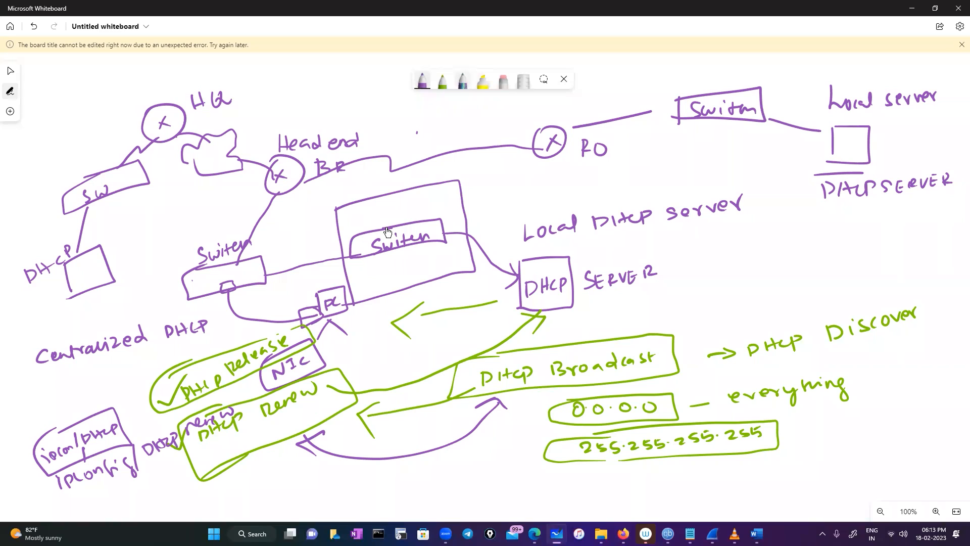
Step: With the third pen, write boxed "Client" and "Server" labels between the PC and the DHCP server, and add a check mark to each
{"action": "left_click", "coordinate": [462, 80]}
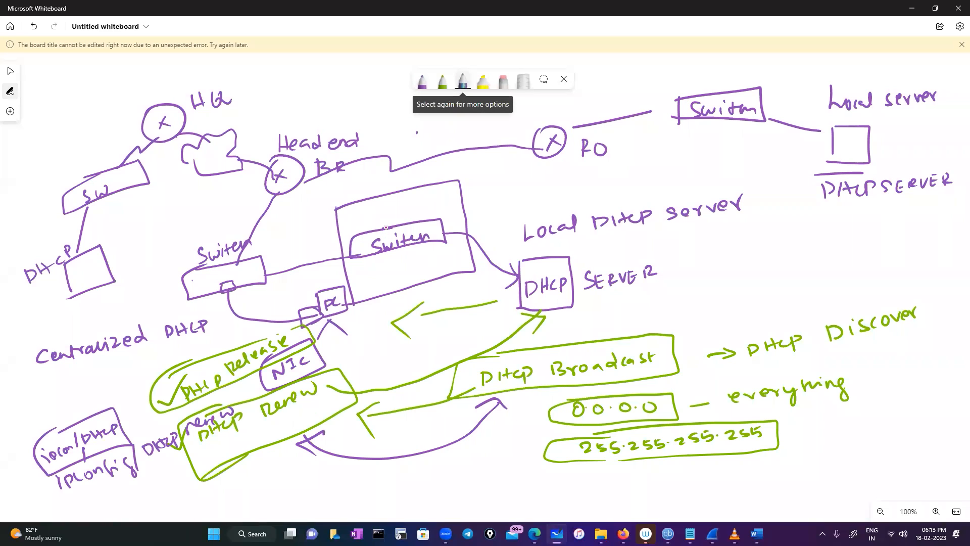
{"action": "left_click_drag", "start_coordinate": [361, 343], "coordinate": [354, 358]}
{"action": "mouse_move", "coordinate": [371, 336]}
{"action": "left_mouse_down"}
{"action": "mouse_move", "coordinate": [372, 353]}
{"action": "mouse_move", "coordinate": [408, 349]}
{"action": "left_mouse_up"}
{"action": "left_click_drag", "start_coordinate": [399, 342], "coordinate": [412, 339]}
{"action": "mouse_move", "coordinate": [341, 335]}
{"action": "left_mouse_down"}
{"action": "mouse_move", "coordinate": [428, 353]}
{"action": "mouse_move", "coordinate": [340, 329]}
{"action": "left_mouse_up"}
{"action": "mouse_move", "coordinate": [461, 317]}
{"action": "left_mouse_down"}
{"action": "mouse_move", "coordinate": [469, 321]}
{"action": "mouse_move", "coordinate": [459, 337]}
{"action": "left_mouse_up"}
{"action": "mouse_move", "coordinate": [470, 329]}
{"action": "left_mouse_down"}
{"action": "mouse_move", "coordinate": [505, 324]}
{"action": "mouse_move", "coordinate": [516, 310]}
{"action": "left_mouse_up"}
{"action": "mouse_move", "coordinate": [455, 314]}
{"action": "left_mouse_down"}
{"action": "mouse_move", "coordinate": [523, 303]}
{"action": "mouse_move", "coordinate": [528, 333]}
{"action": "left_mouse_up"}
{"action": "mouse_move", "coordinate": [376, 319]}
{"action": "left_mouse_down"}
{"action": "mouse_move", "coordinate": [442, 283]}
{"action": "mouse_move", "coordinate": [515, 279]}
{"action": "left_mouse_up"}
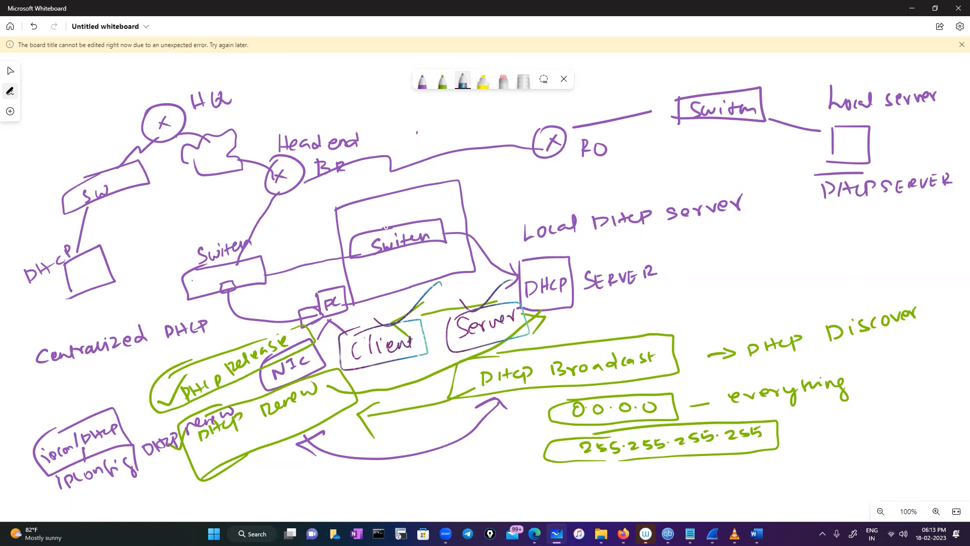
Step: Erase the DHCP topology sketch and delete all remaining ink so the whiteboard is blank
{"action": "left_click", "coordinate": [503, 79]}
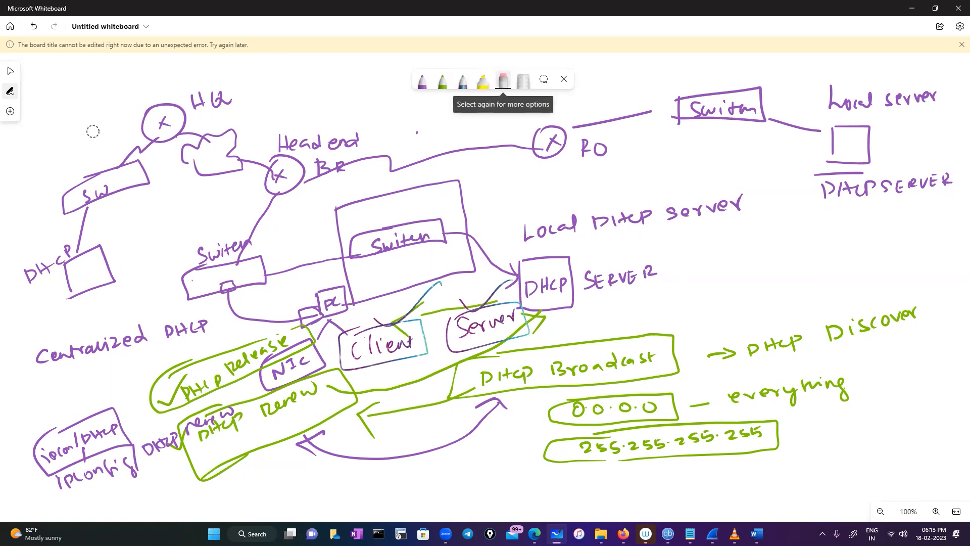
{"action": "mouse_move", "coordinate": [93, 131]}
{"action": "left_mouse_down"}
{"action": "mouse_move", "coordinate": [349, 212]}
{"action": "mouse_move", "coordinate": [202, 154]}
{"action": "mouse_move", "coordinate": [364, 166]}
{"action": "mouse_move", "coordinate": [119, 456]}
{"action": "mouse_move", "coordinate": [310, 381]}
{"action": "mouse_move", "coordinate": [423, 379]}
{"action": "mouse_move", "coordinate": [151, 442]}
{"action": "mouse_move", "coordinate": [25, 435]}
{"action": "mouse_move", "coordinate": [960, 151]}
{"action": "mouse_move", "coordinate": [331, 121]}
{"action": "mouse_move", "coordinate": [136, 372]}
{"action": "mouse_move", "coordinate": [95, 296]}
{"action": "left_mouse_up"}
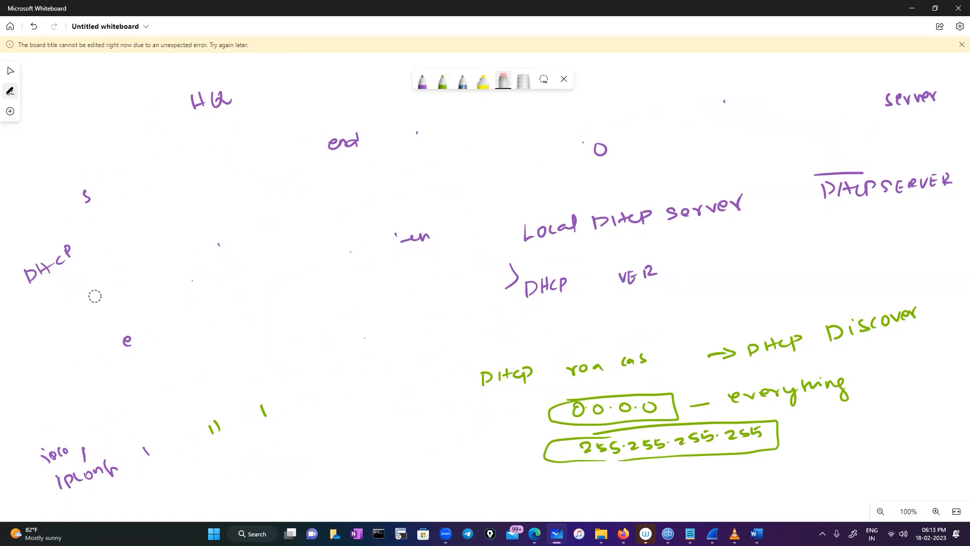
{"action": "key", "text": "ctrl+a"}
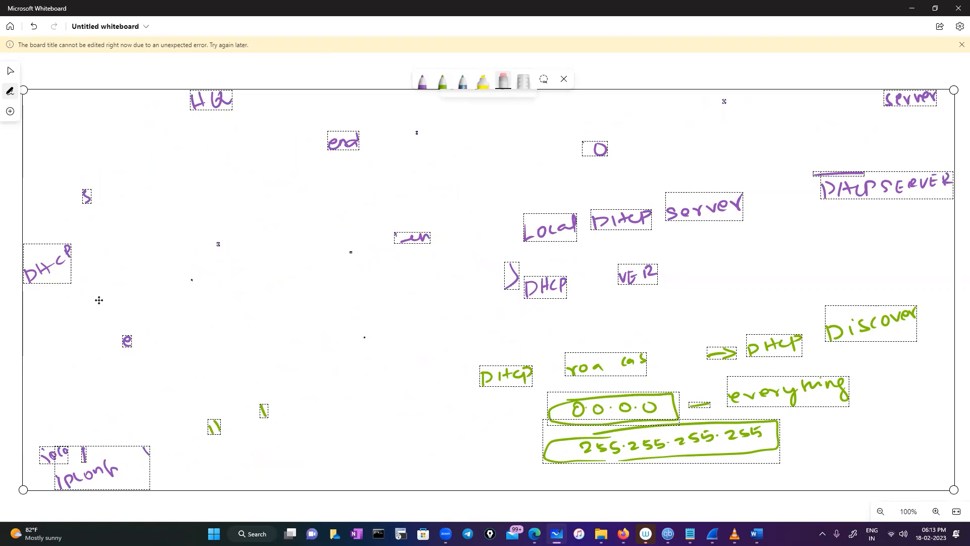
{"action": "key", "text": "Delete"}
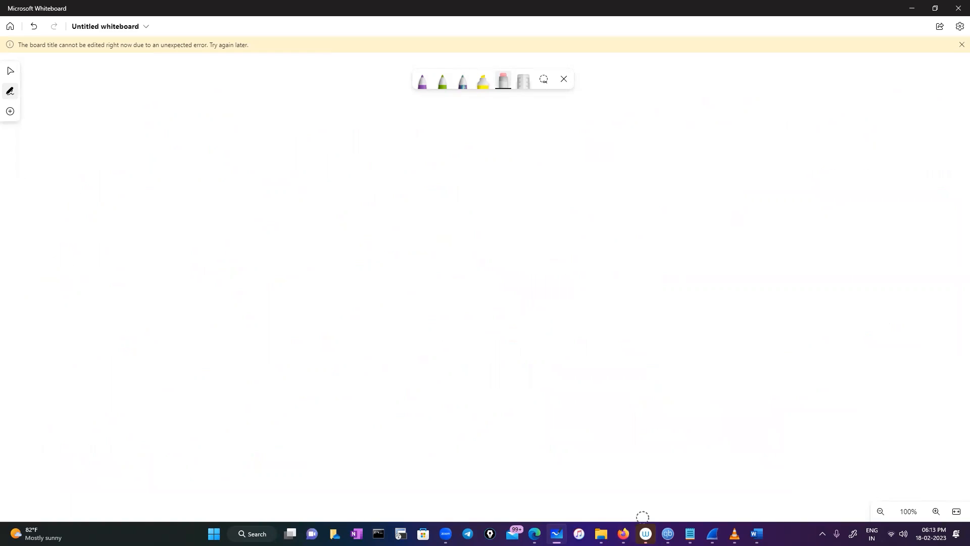
{"action": "left_click", "coordinate": [544, 79]}
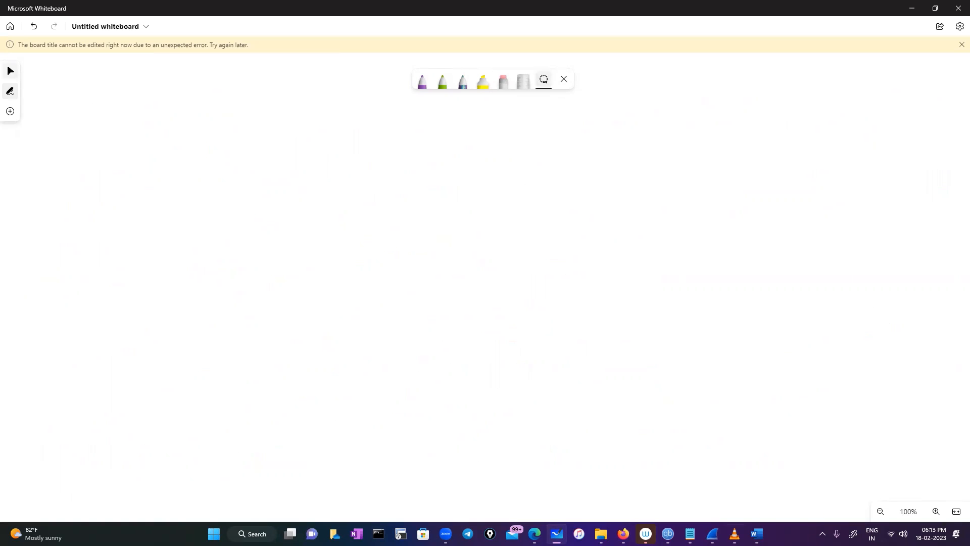
Step: Switch to the desktop and open the 3.1dhcp capture file in Wireshark
{"action": "mouse_move", "coordinate": [556, 533]}
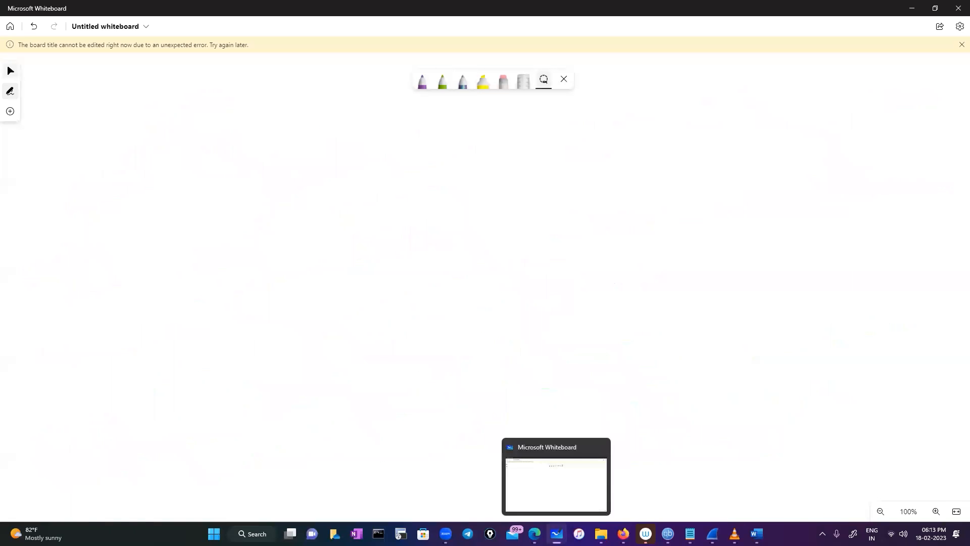
{"action": "mouse_move", "coordinate": [713, 534]}
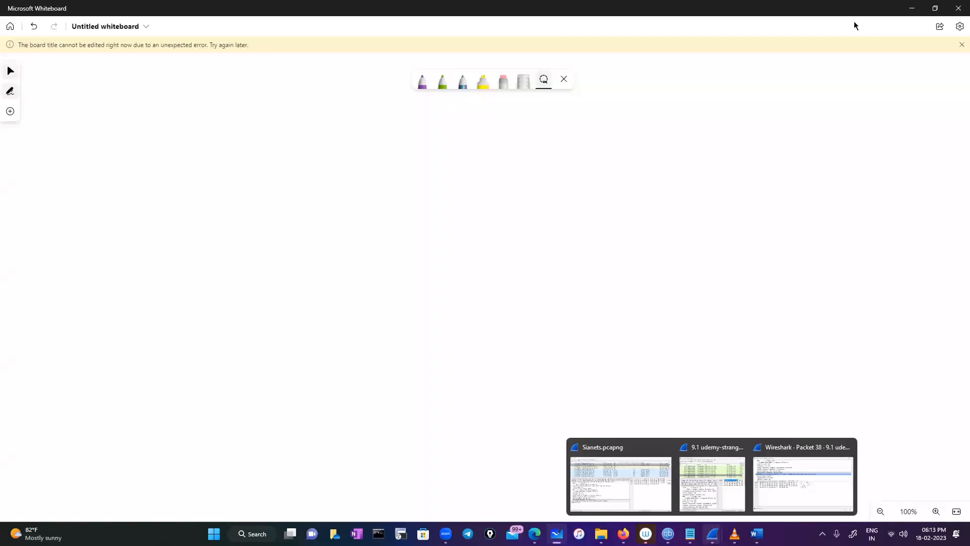
{"action": "key", "text": "alt+Tab"}
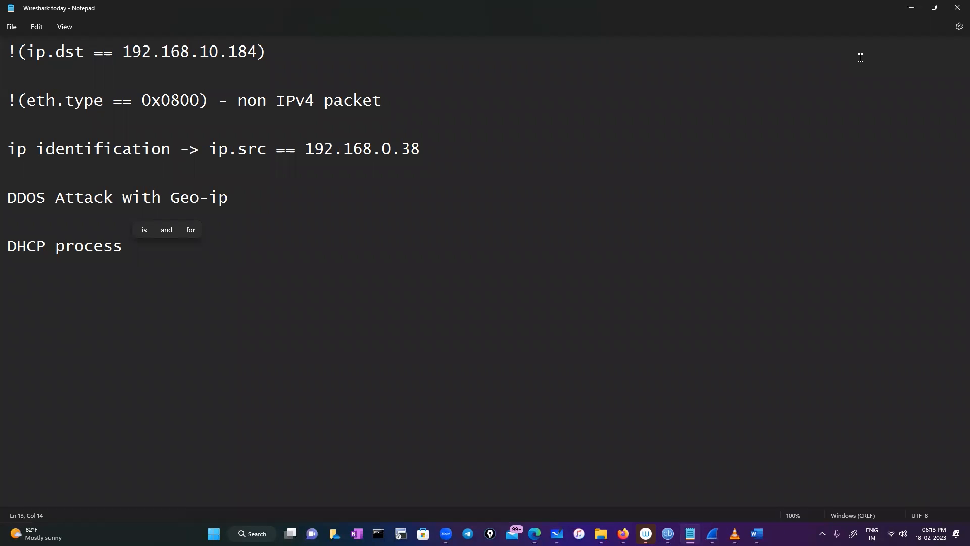
{"action": "key", "text": "super+d"}
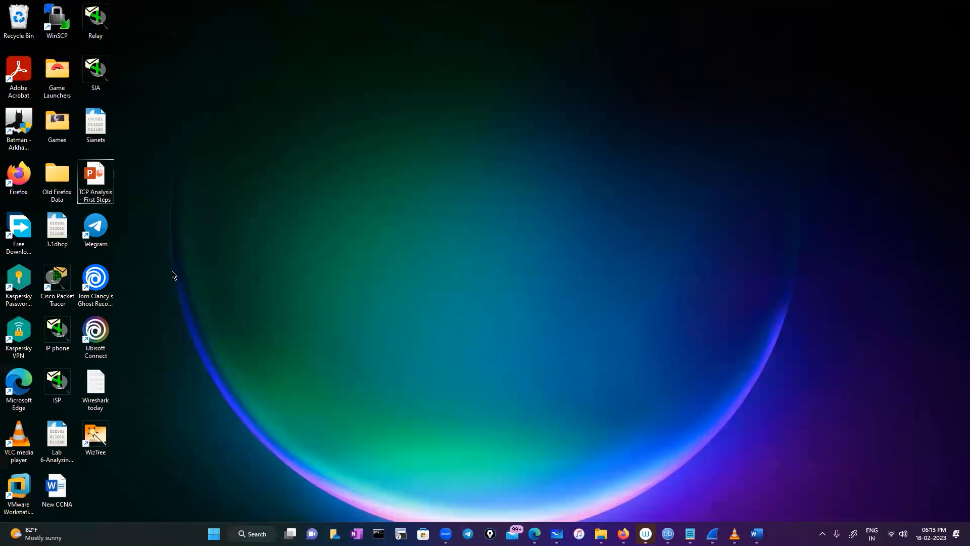
{"action": "double_click", "coordinate": [57, 228]}
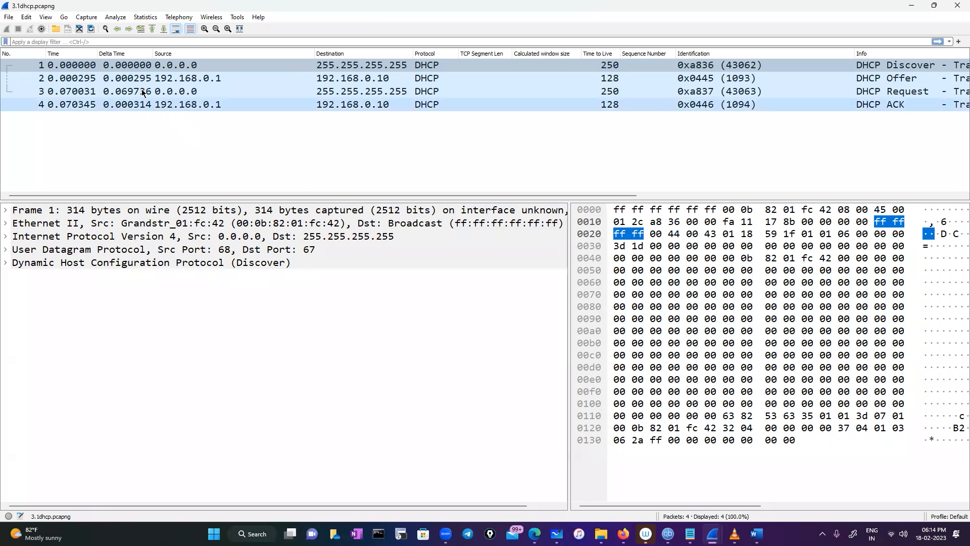
Step: Select the DHCP Discover packet and circle its source 0.0.0.0 and destination 255.255.255.255 with the screen annotation pen
{"action": "left_click", "coordinate": [175, 66]}
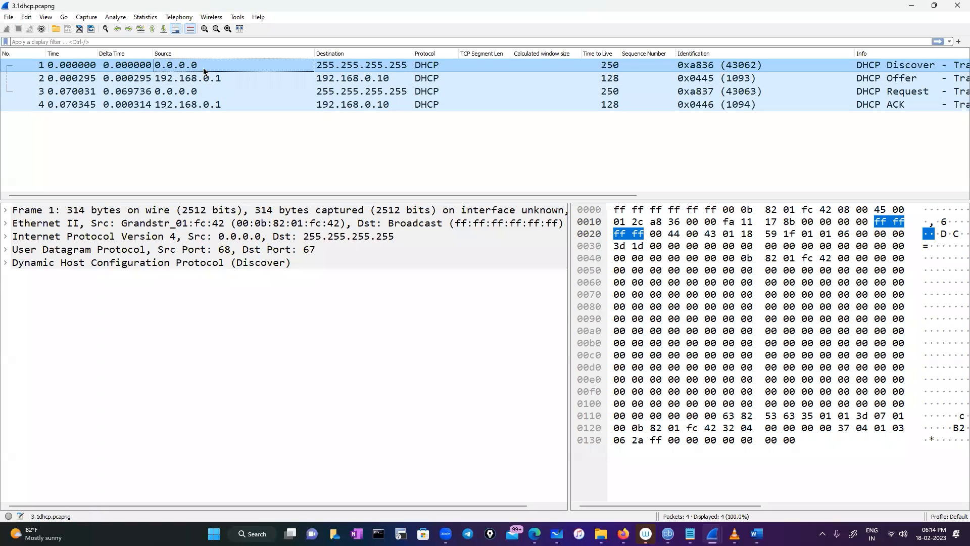
{"action": "left_click", "coordinate": [490, 534]}
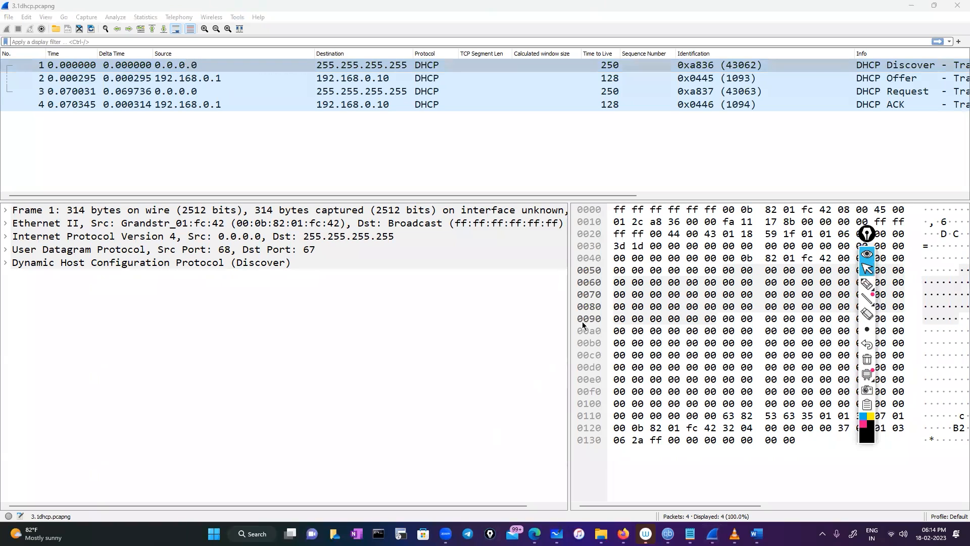
{"action": "left_click", "coordinate": [867, 287]}
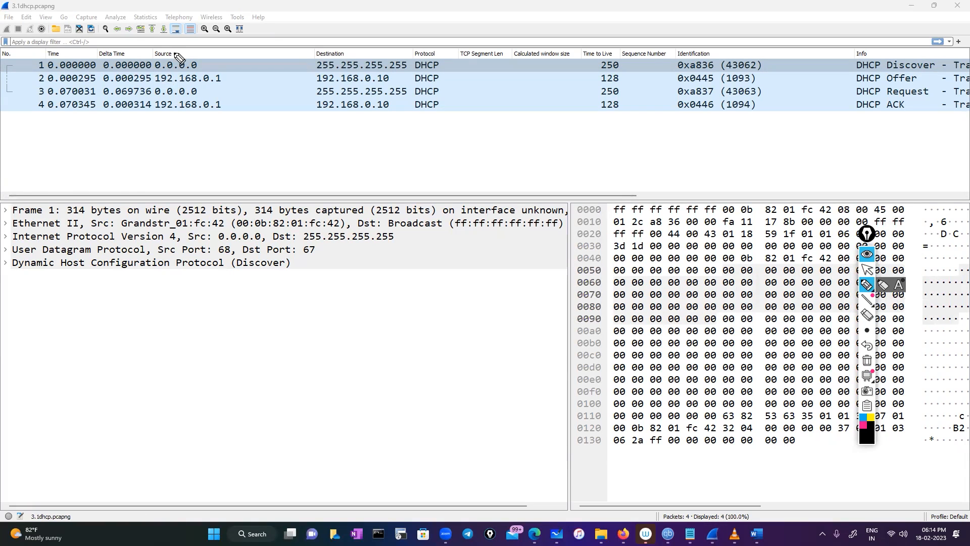
{"action": "mouse_move", "coordinate": [180, 55]}
{"action": "left_mouse_down"}
{"action": "mouse_move", "coordinate": [204, 80]}
{"action": "mouse_move", "coordinate": [164, 81]}
{"action": "left_mouse_up"}
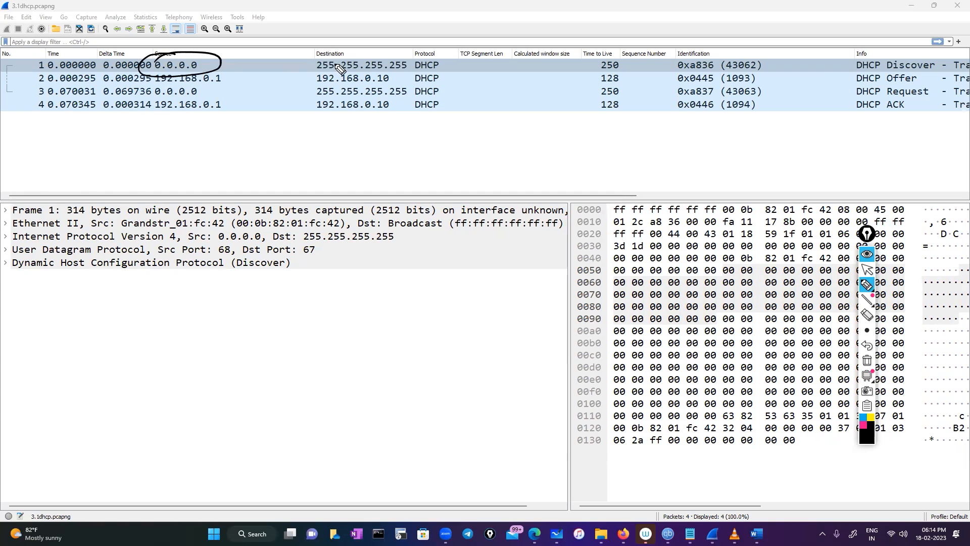
{"action": "mouse_move", "coordinate": [350, 54]}
{"action": "left_mouse_down"}
{"action": "mouse_move", "coordinate": [307, 78]}
{"action": "mouse_move", "coordinate": [420, 78]}
{"action": "mouse_move", "coordinate": [331, 57]}
{"action": "left_mouse_up"}
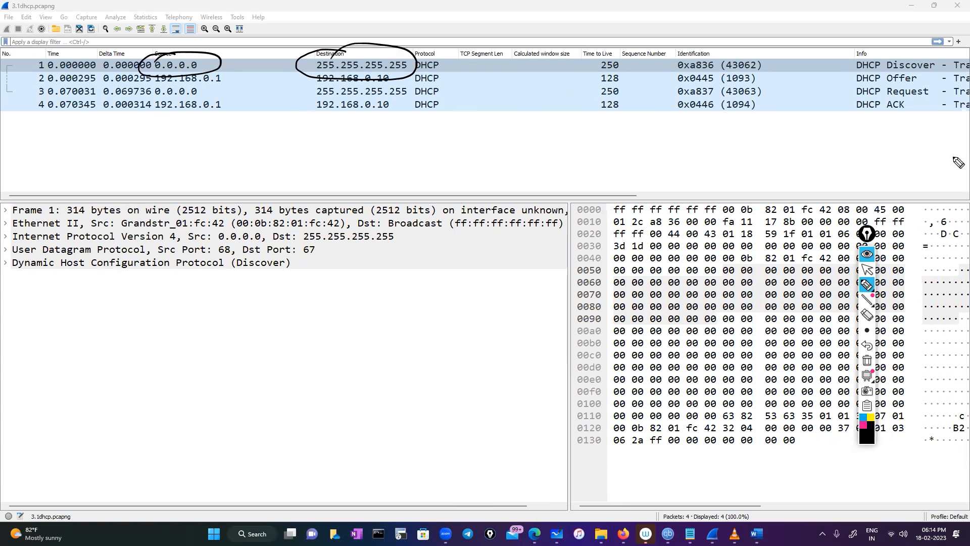
Step: Bring the full Info column into view, sketch a computer below the packet details, and write "DHCP Discover From Client" beside it
{"action": "left_click", "coordinate": [867, 269]}
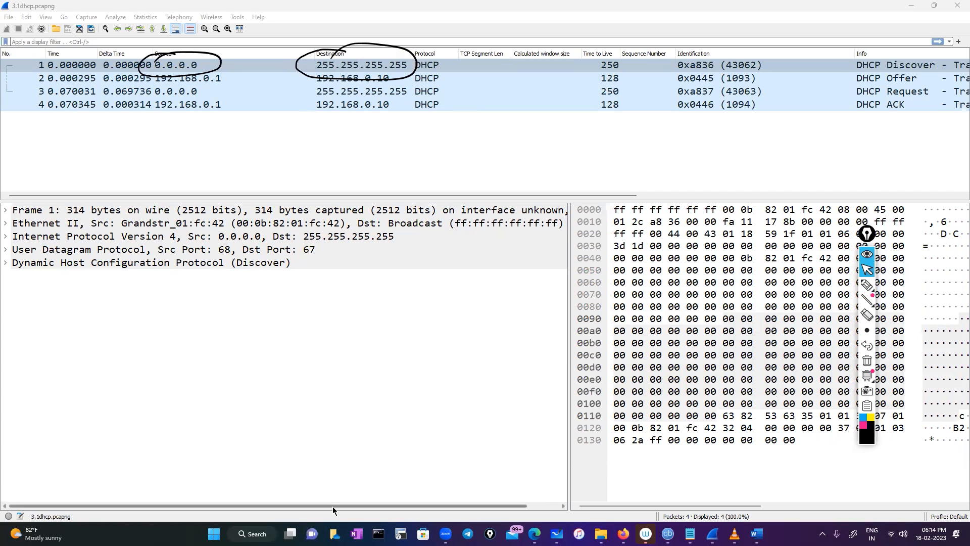
{"action": "left_click_drag", "start_coordinate": [409, 506], "coordinate": [443, 521]}
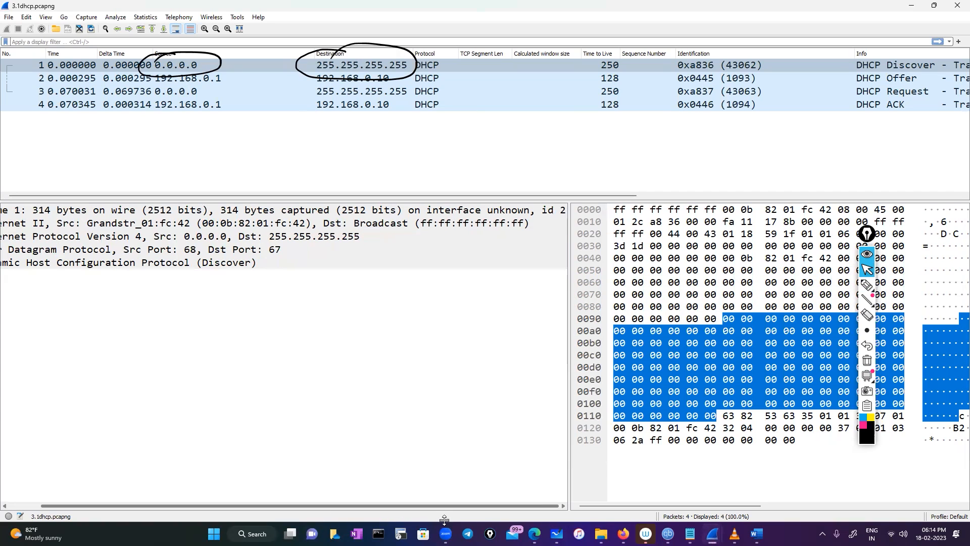
{"action": "left_click_drag", "start_coordinate": [549, 196], "coordinate": [700, 196]}
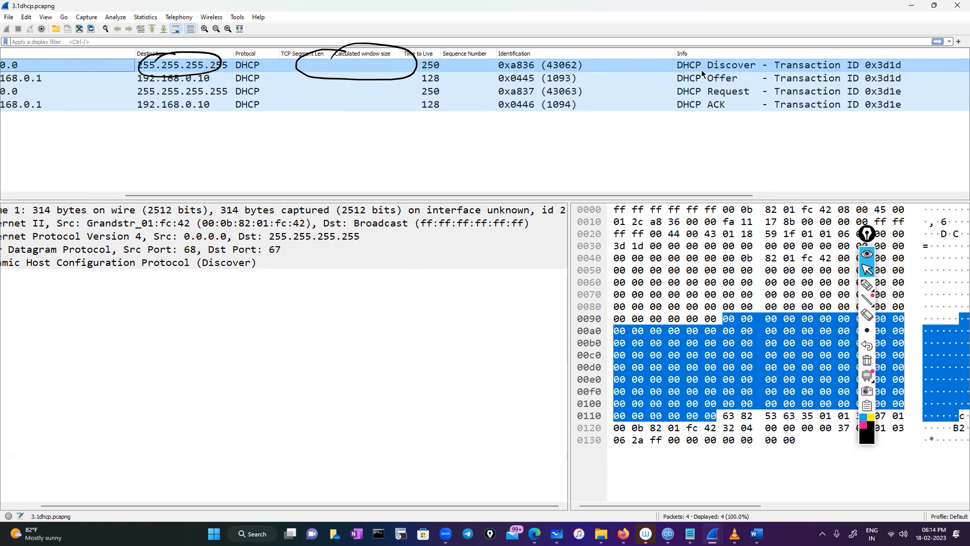
{"action": "left_click", "coordinate": [867, 285]}
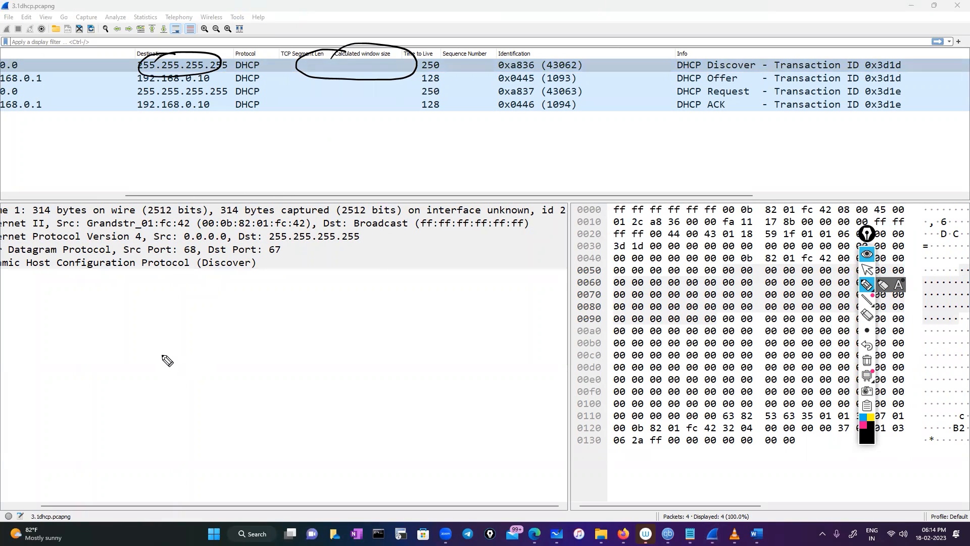
{"action": "left_click_drag", "start_coordinate": [160, 355], "coordinate": [186, 397]}
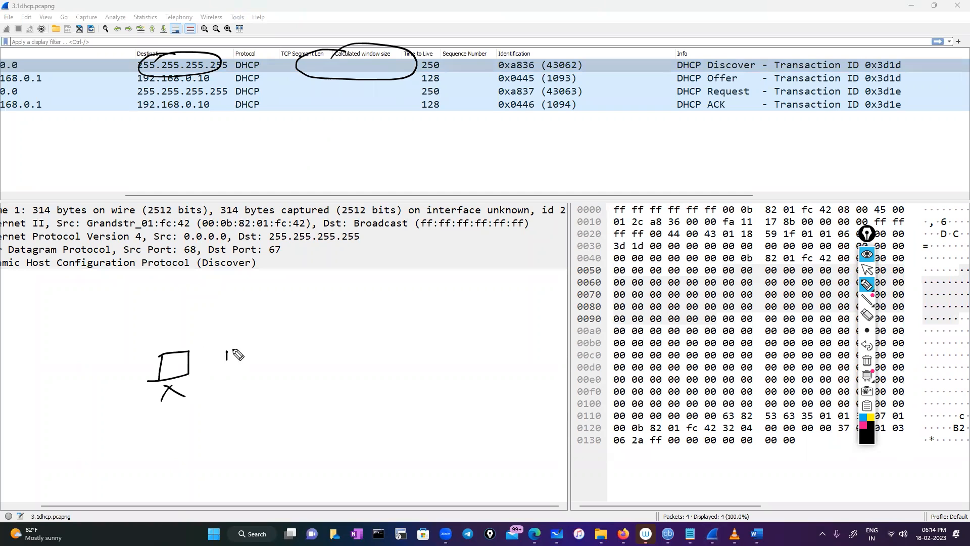
{"action": "left_click_drag", "start_coordinate": [238, 355], "coordinate": [369, 326]}
{"action": "mouse_move", "coordinate": [235, 377]}
{"action": "left_mouse_down"}
{"action": "mouse_move", "coordinate": [263, 385]}
{"action": "mouse_move", "coordinate": [357, 364]}
{"action": "left_mouse_up"}
{"action": "left_click", "coordinate": [337, 367]}
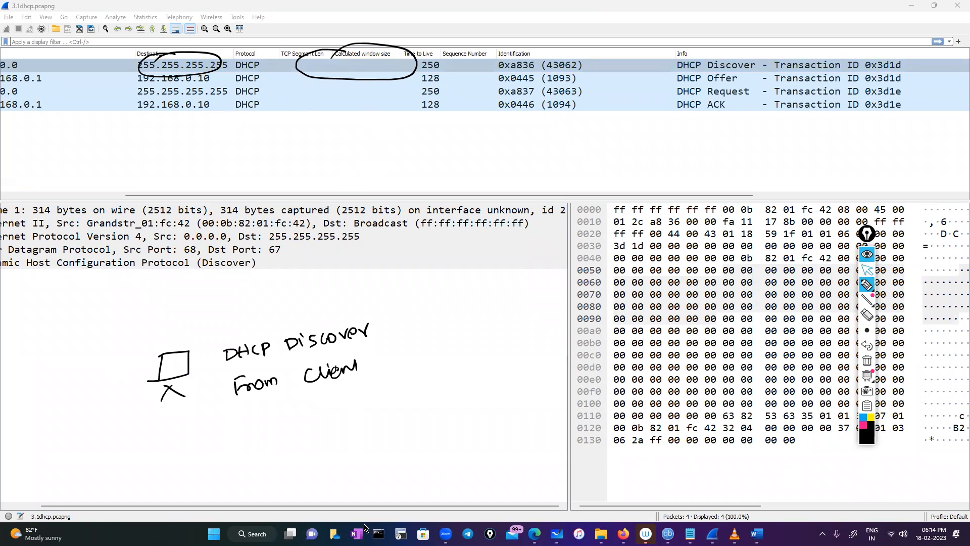
Step: Open packet 1 in its own window and expand its Dynamic Host Configuration Protocol (Discover) section
{"action": "left_click_drag", "start_coordinate": [166, 505], "coordinate": [129, 505]}
{"action": "double_click", "coordinate": [50, 69]}
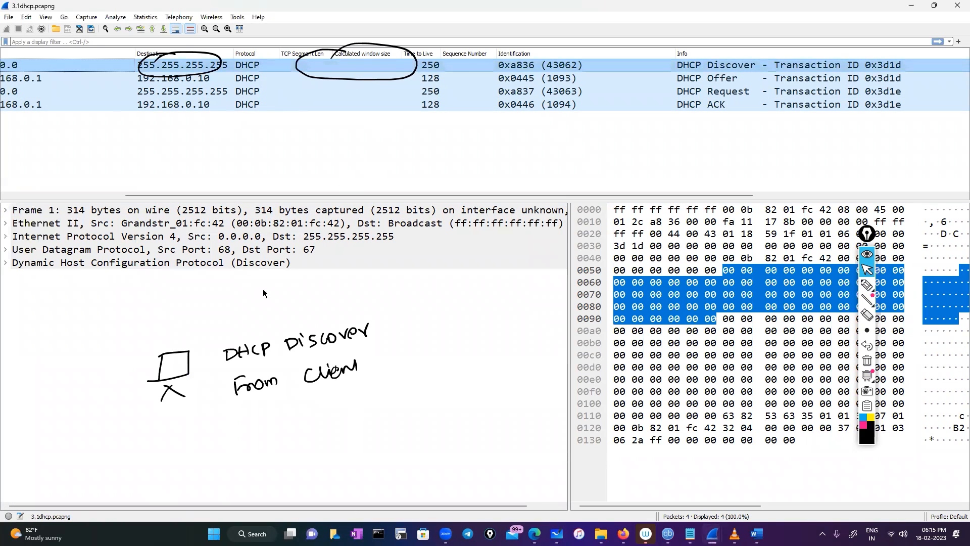
{"action": "left_click", "coordinate": [107, 125]}
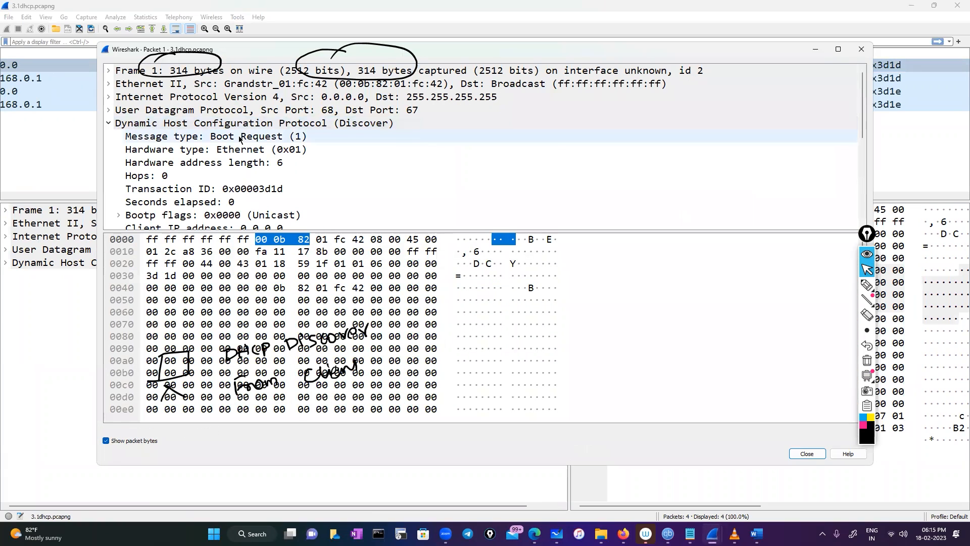
Step: Examine the Discover packet's client, server and relay agent IP addresses, client MAC address, DHCP options, and IPv4 source and destination
{"action": "scroll", "coordinate": [234, 161], "scroll_direction": "down", "scroll_amount": 3}
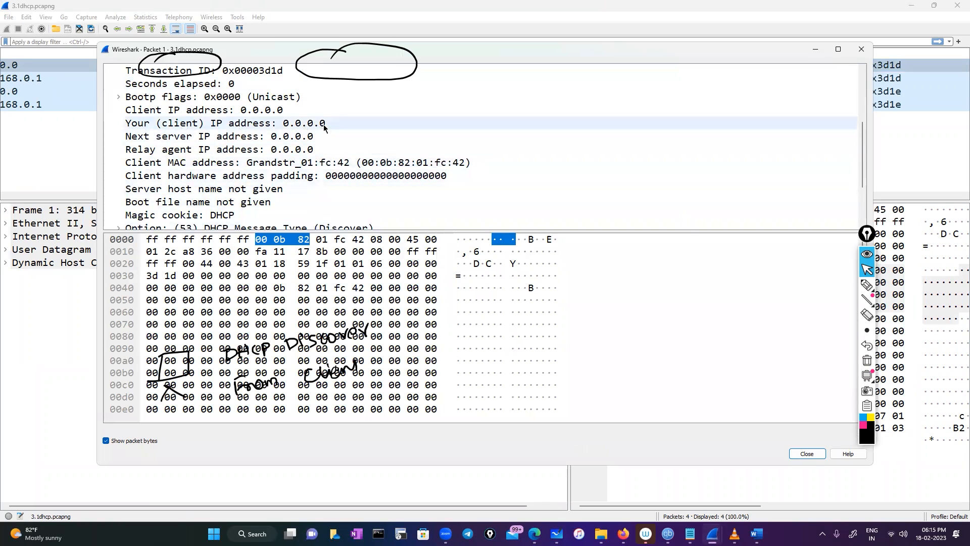
{"action": "scroll", "coordinate": [298, 151], "scroll_direction": "up", "scroll_amount": 1}
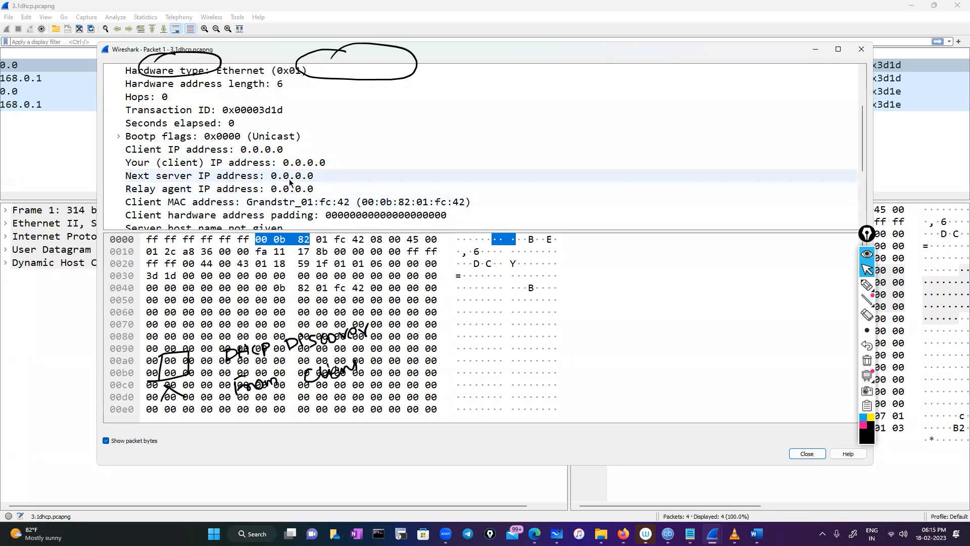
{"action": "scroll", "coordinate": [289, 182], "scroll_direction": "down", "scroll_amount": 1}
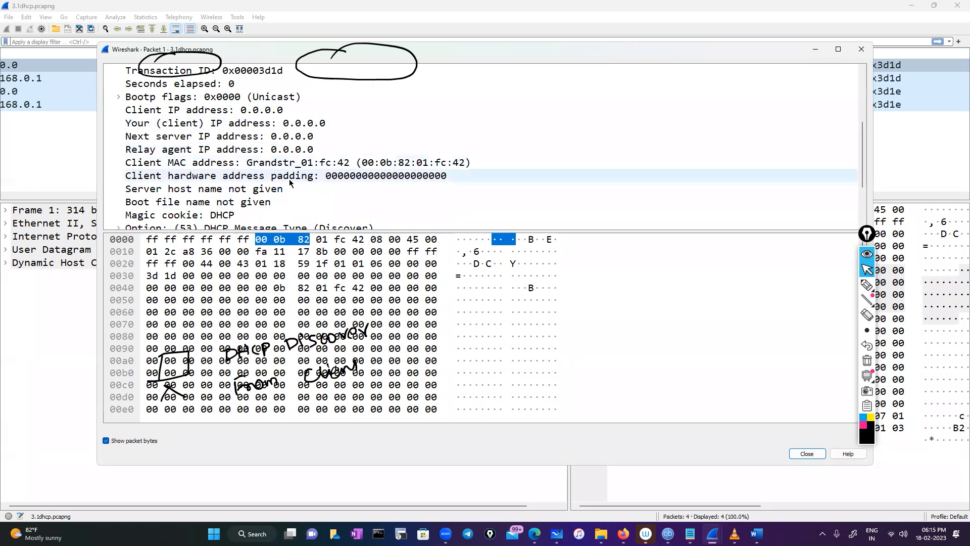
{"action": "scroll", "coordinate": [289, 182], "scroll_direction": "down", "scroll_amount": 1}
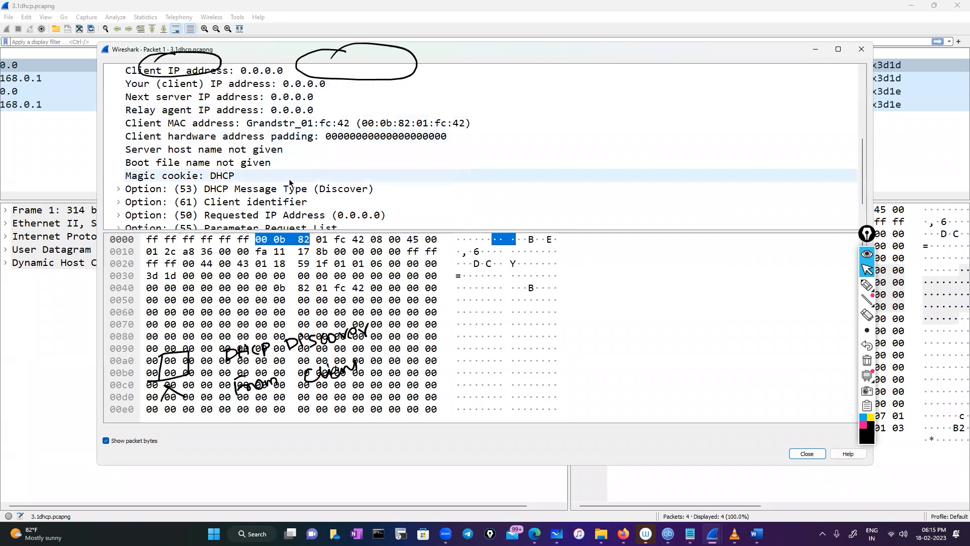
{"action": "scroll", "coordinate": [290, 182], "scroll_direction": "down", "scroll_amount": 1}
{"action": "scroll", "coordinate": [292, 189], "scroll_direction": "up", "scroll_amount": 3}
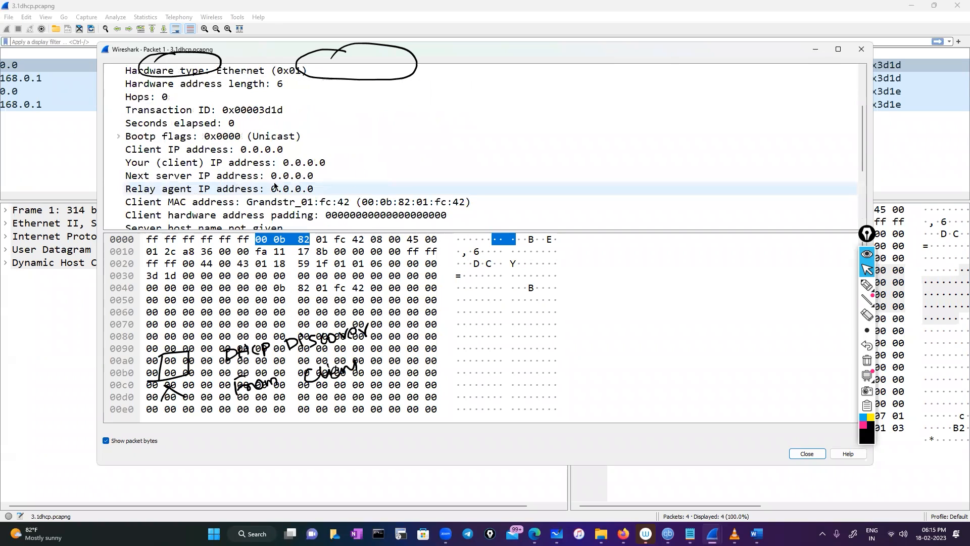
{"action": "scroll", "coordinate": [219, 180], "scroll_direction": "up", "scroll_amount": 1}
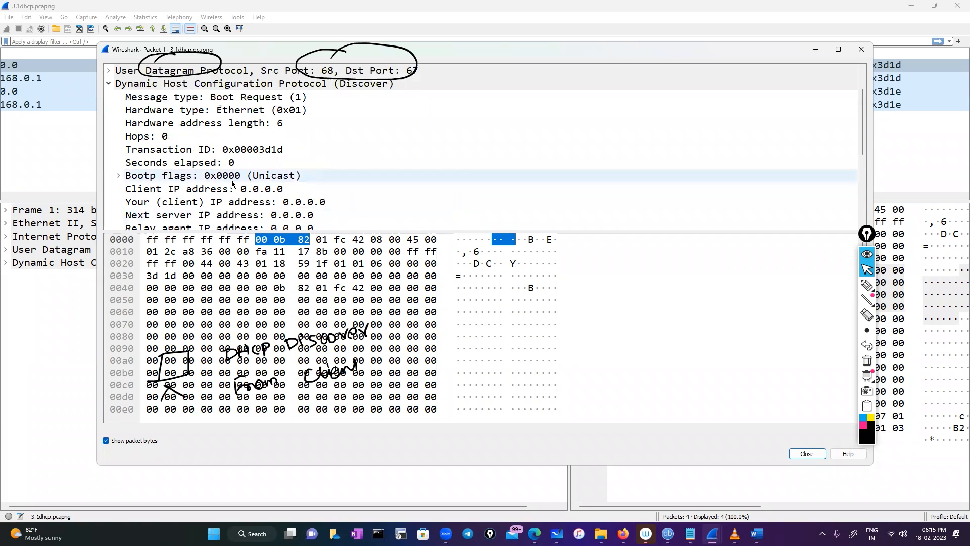
{"action": "scroll", "coordinate": [232, 184], "scroll_direction": "down", "scroll_amount": 2}
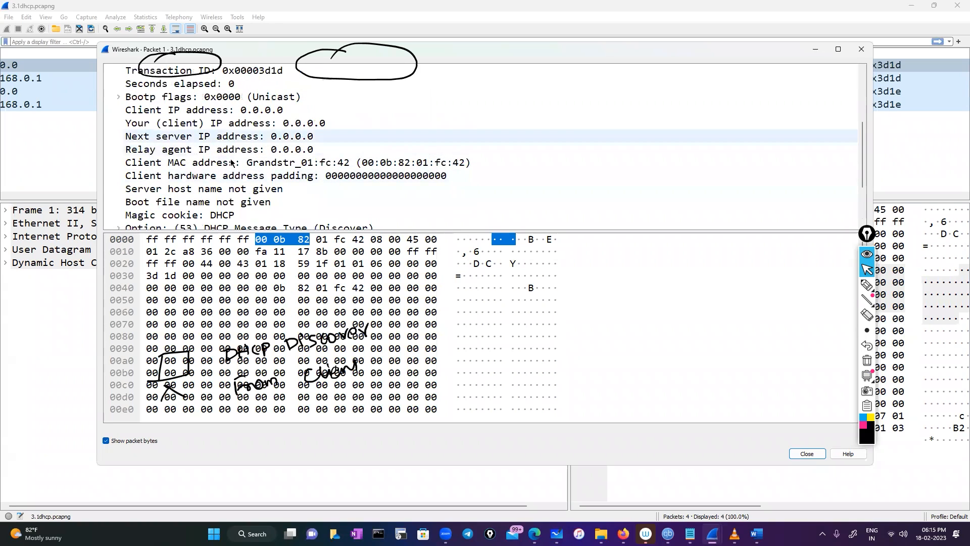
{"action": "left_click", "coordinate": [252, 110]}
{"action": "scroll", "coordinate": [258, 151], "scroll_direction": "up", "scroll_amount": 3}
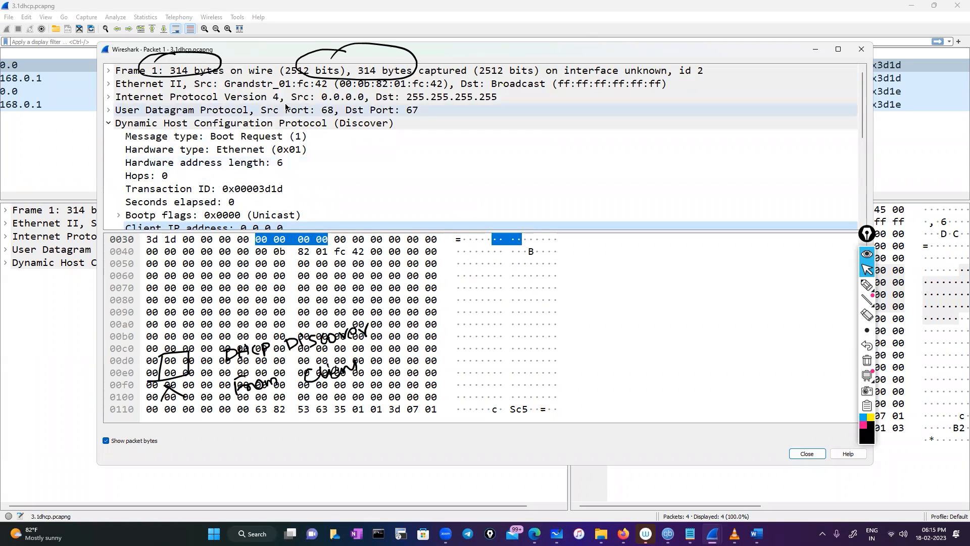
{"action": "left_click", "coordinate": [471, 99]}
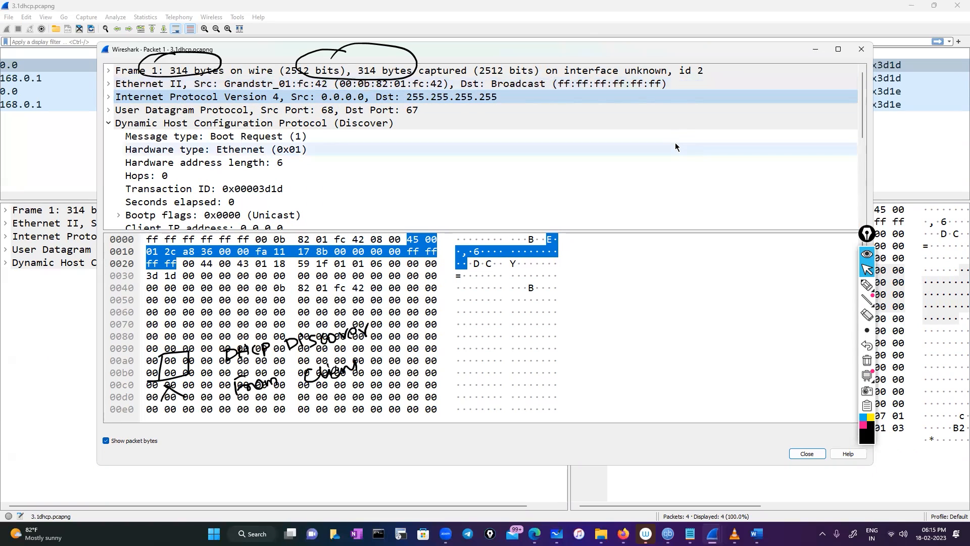
Step: Draw an arrow labelled "L2 Broadcast" beside the Ethernet II destination address, and clear all screen annotations
{"action": "left_click", "coordinate": [869, 287]}
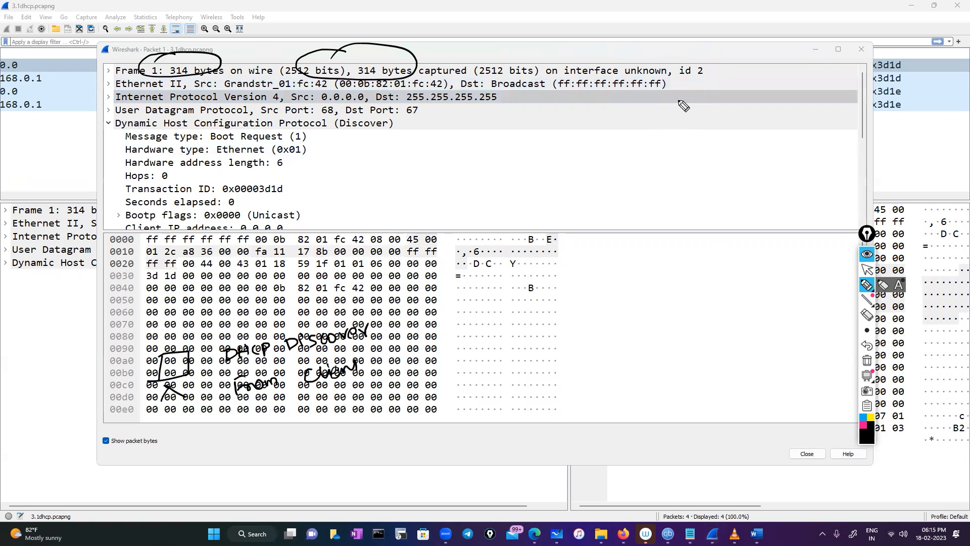
{"action": "left_click_drag", "start_coordinate": [672, 87], "coordinate": [693, 85]}
{"action": "mouse_move", "coordinate": [685, 81]}
{"action": "left_mouse_down"}
{"action": "mouse_move", "coordinate": [686, 91]}
{"action": "mouse_move", "coordinate": [713, 91]}
{"action": "mouse_move", "coordinate": [829, 73]}
{"action": "left_mouse_up"}
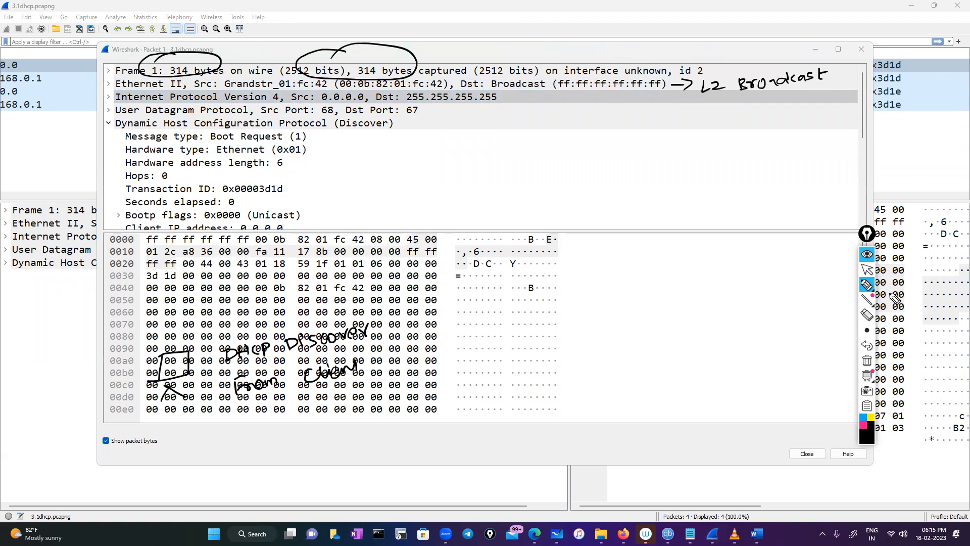
{"action": "left_click", "coordinate": [868, 368]}
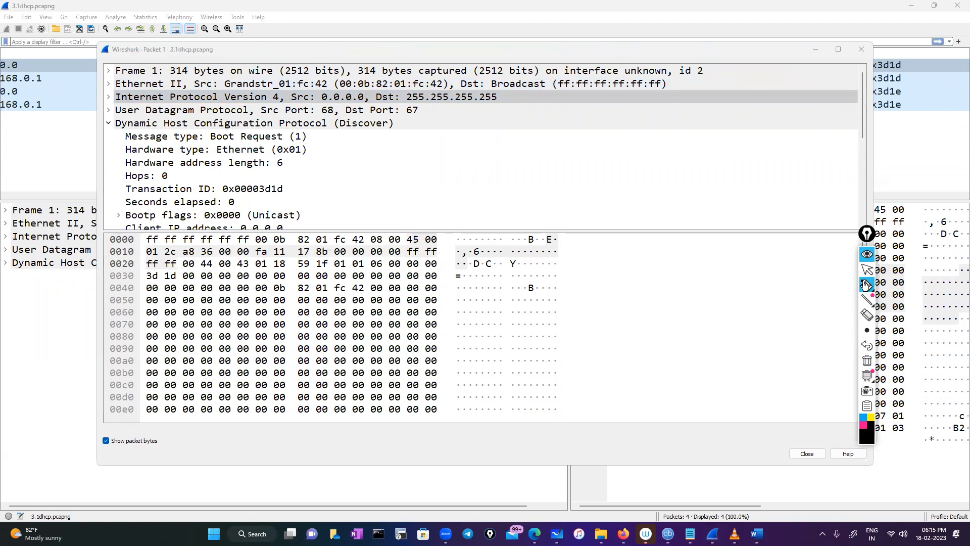
Step: Leave drawing mode, minimize the Discover packet's window, and bring the Source column into view in the packet list
{"action": "left_click", "coordinate": [867, 270]}
{"action": "left_click", "coordinate": [816, 49]}
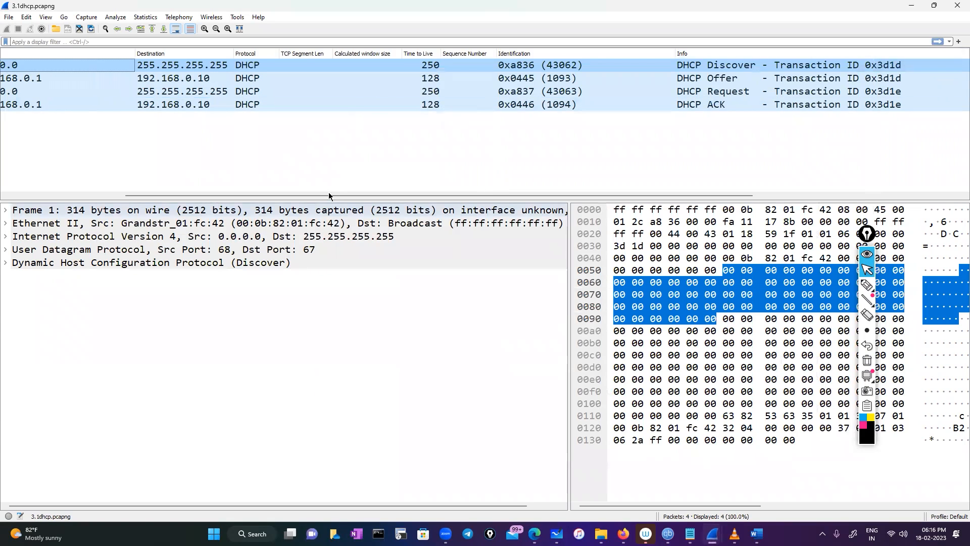
{"action": "left_click_drag", "start_coordinate": [328, 195], "coordinate": [235, 195]}
{"action": "scroll", "coordinate": [296, 190], "scroll_direction": "right", "scroll_amount": 3}
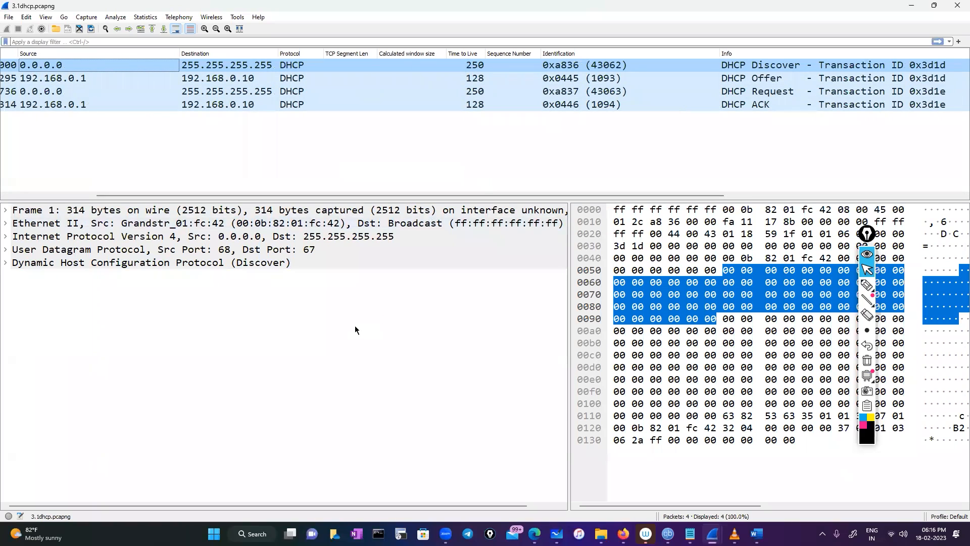
Step: Sketch a black switch box labelled "SW" below the packet details, with three link lines running down from it
{"action": "left_click", "coordinate": [867, 285]}
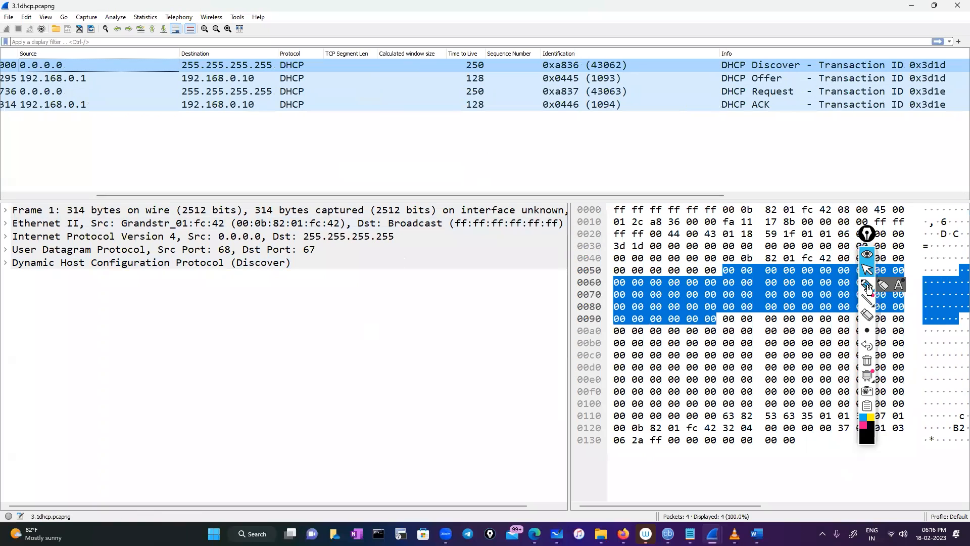
{"action": "left_click_drag", "start_coordinate": [355, 313], "coordinate": [436, 317]}
{"action": "left_click_drag", "start_coordinate": [354, 314], "coordinate": [433, 308]}
{"action": "mouse_move", "coordinate": [383, 318]}
{"action": "left_mouse_down"}
{"action": "mouse_move", "coordinate": [371, 329]}
{"action": "mouse_move", "coordinate": [396, 326]}
{"action": "mouse_move", "coordinate": [331, 368]}
{"action": "left_mouse_up"}
{"action": "mouse_move", "coordinate": [385, 335]}
{"action": "left_mouse_down"}
{"action": "mouse_move", "coordinate": [407, 368]}
{"action": "mouse_move", "coordinate": [445, 360]}
{"action": "left_mouse_up"}
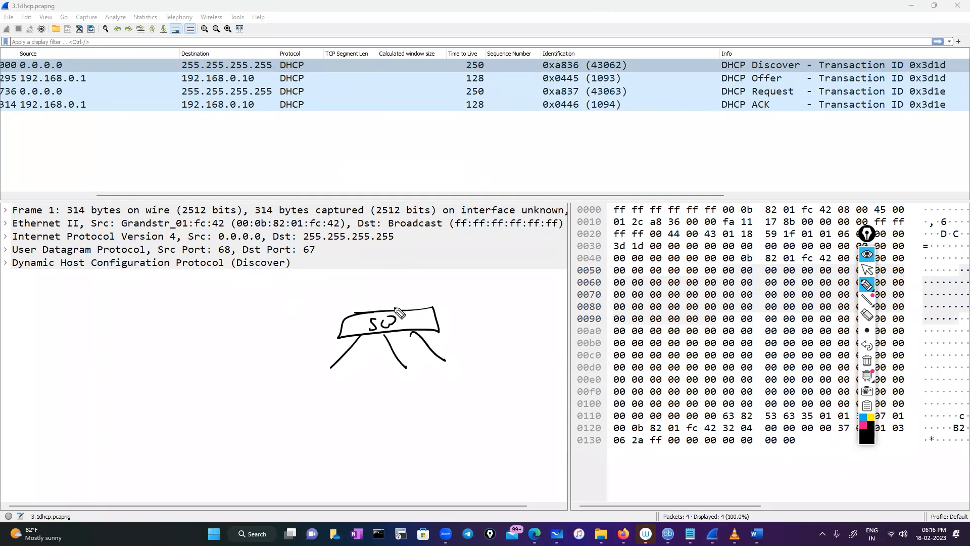
Step: Draw two links up from the switch and a server box marked "S" with the label "DHCP" beside it
{"action": "left_click_drag", "start_coordinate": [395, 308], "coordinate": [420, 275]}
{"action": "left_click_drag", "start_coordinate": [358, 311], "coordinate": [359, 275]}
{"action": "left_click_drag", "start_coordinate": [410, 255], "coordinate": [498, 258]}
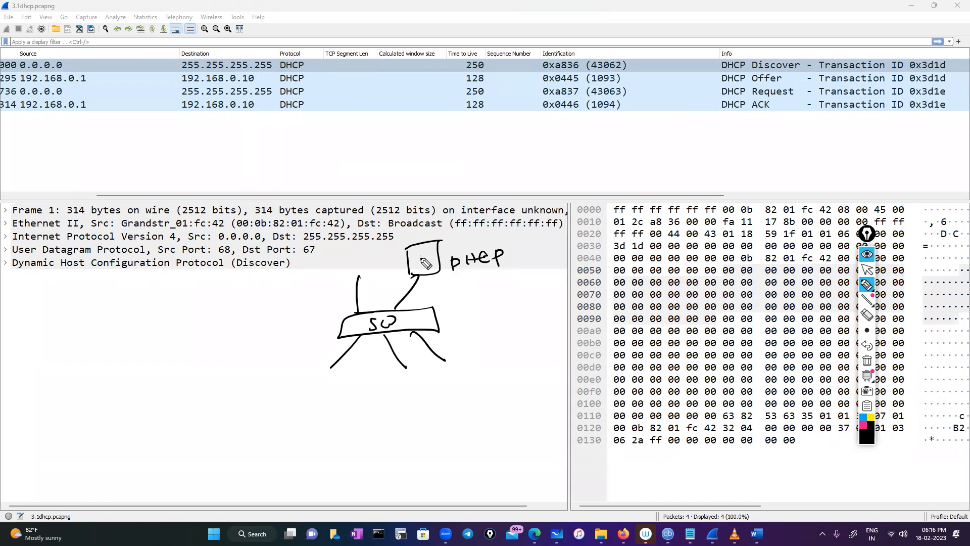
{"action": "left_click_drag", "start_coordinate": [423, 255], "coordinate": [417, 266]}
Step: Draw four client boxes marked "C" on the switch's remaining links, one above it and three below
{"action": "mouse_move", "coordinate": [323, 268]}
{"action": "left_mouse_down"}
{"action": "mouse_move", "coordinate": [364, 278]}
{"action": "mouse_move", "coordinate": [322, 267]}
{"action": "mouse_move", "coordinate": [339, 284]}
{"action": "left_mouse_up"}
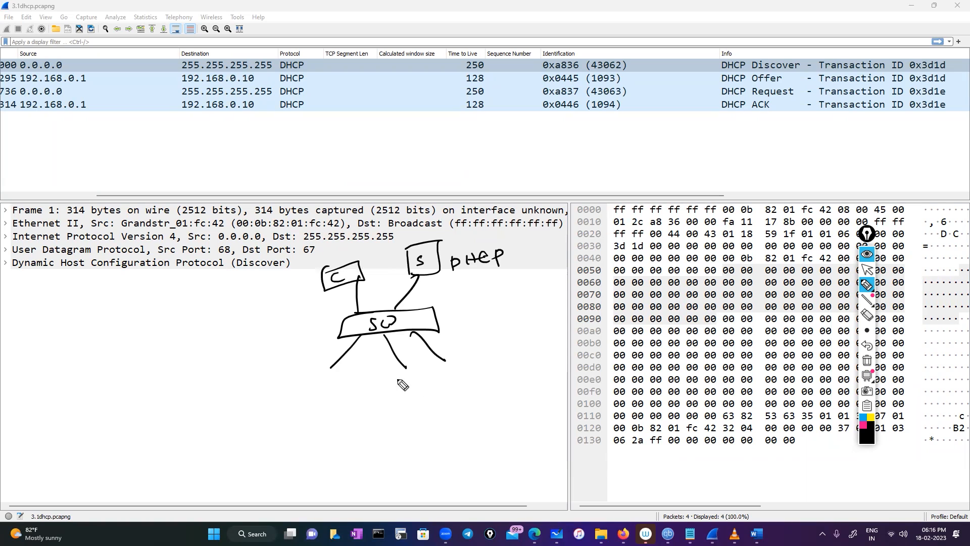
{"action": "mouse_move", "coordinate": [408, 382]}
{"action": "left_mouse_down"}
{"action": "mouse_move", "coordinate": [384, 400]}
{"action": "mouse_move", "coordinate": [376, 372]}
{"action": "left_mouse_up"}
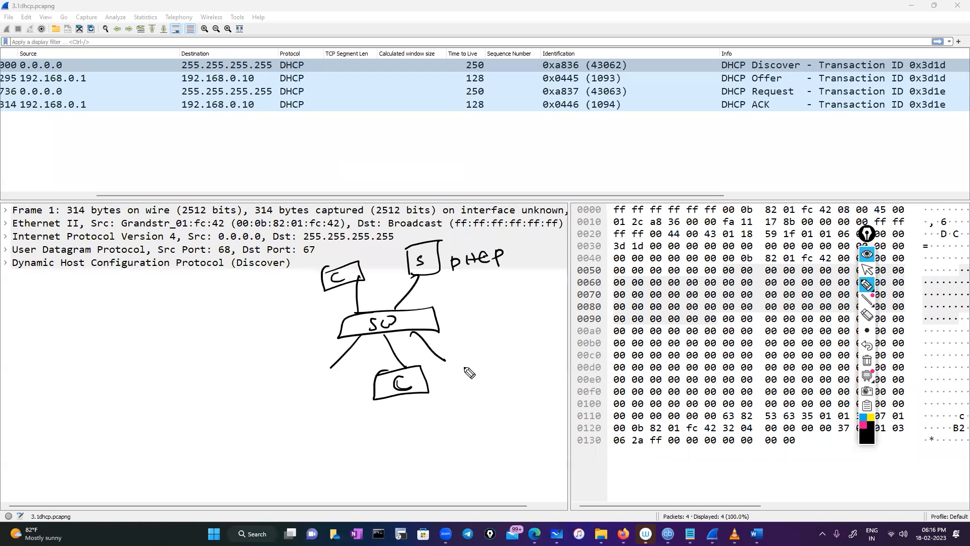
{"action": "mouse_move", "coordinate": [470, 368]}
{"action": "left_mouse_down"}
{"action": "mouse_move", "coordinate": [470, 377]}
{"action": "mouse_move", "coordinate": [493, 374]}
{"action": "mouse_move", "coordinate": [445, 390]}
{"action": "left_mouse_up"}
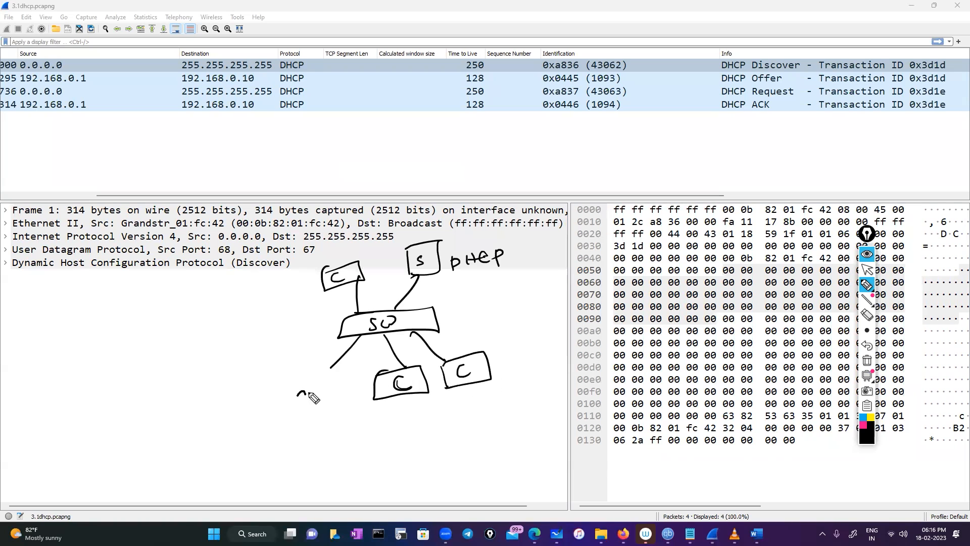
{"action": "left_click_drag", "start_coordinate": [298, 393], "coordinate": [306, 403]}
Step: Draw a curved arrow from the lower-left client and write "DHCP -> Broadcast" beside it
{"action": "mouse_move", "coordinate": [275, 389]}
{"action": "left_mouse_down"}
{"action": "mouse_move", "coordinate": [273, 417]}
{"action": "mouse_move", "coordinate": [323, 410]}
{"action": "mouse_move", "coordinate": [273, 418]}
{"action": "mouse_move", "coordinate": [255, 404]}
{"action": "mouse_move", "coordinate": [260, 358]}
{"action": "left_mouse_up"}
{"action": "left_click_drag", "start_coordinate": [162, 385], "coordinate": [168, 396]}
{"action": "left_click_drag", "start_coordinate": [163, 387], "coordinate": [167, 395]}
{"action": "mouse_move", "coordinate": [176, 383]}
{"action": "left_mouse_down"}
{"action": "mouse_move", "coordinate": [179, 392]}
{"action": "mouse_move", "coordinate": [187, 383]}
{"action": "left_mouse_up"}
{"action": "left_click_drag", "start_coordinate": [193, 375], "coordinate": [197, 381]}
{"action": "left_click_drag", "start_coordinate": [199, 372], "coordinate": [202, 382]}
{"action": "left_click_drag", "start_coordinate": [197, 372], "coordinate": [234, 357]}
{"action": "mouse_move", "coordinate": [243, 349]}
{"action": "left_mouse_down"}
{"action": "mouse_move", "coordinate": [245, 334]}
{"action": "mouse_move", "coordinate": [258, 345]}
{"action": "mouse_move", "coordinate": [269, 326]}
{"action": "left_mouse_up"}
{"action": "left_click_drag", "start_coordinate": [272, 324], "coordinate": [329, 298]}
{"action": "left_click_drag", "start_coordinate": [329, 291], "coordinate": [338, 294]}
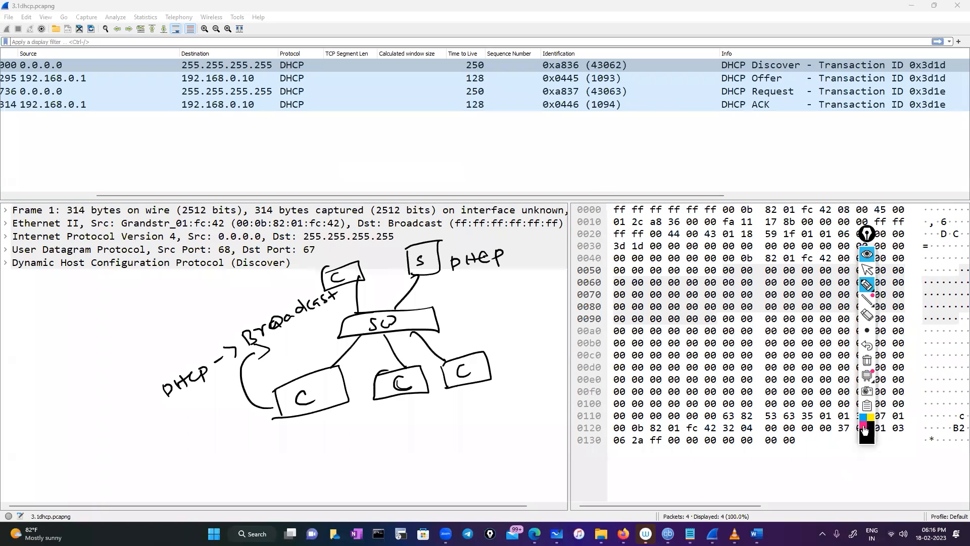
Step: In pink, trace the broadcast from the lower-left client to the switch, other clients and server, and outline the DHCP server
{"action": "left_click", "coordinate": [863, 428]}
{"action": "left_click_drag", "start_coordinate": [286, 388], "coordinate": [364, 326]}
{"action": "mouse_move", "coordinate": [334, 398]}
{"action": "left_mouse_down"}
{"action": "mouse_move", "coordinate": [369, 401]}
{"action": "mouse_move", "coordinate": [413, 381]}
{"action": "left_mouse_up"}
{"action": "mouse_move", "coordinate": [296, 381]}
{"action": "left_mouse_down"}
{"action": "mouse_move", "coordinate": [311, 297]}
{"action": "mouse_move", "coordinate": [351, 275]}
{"action": "left_mouse_up"}
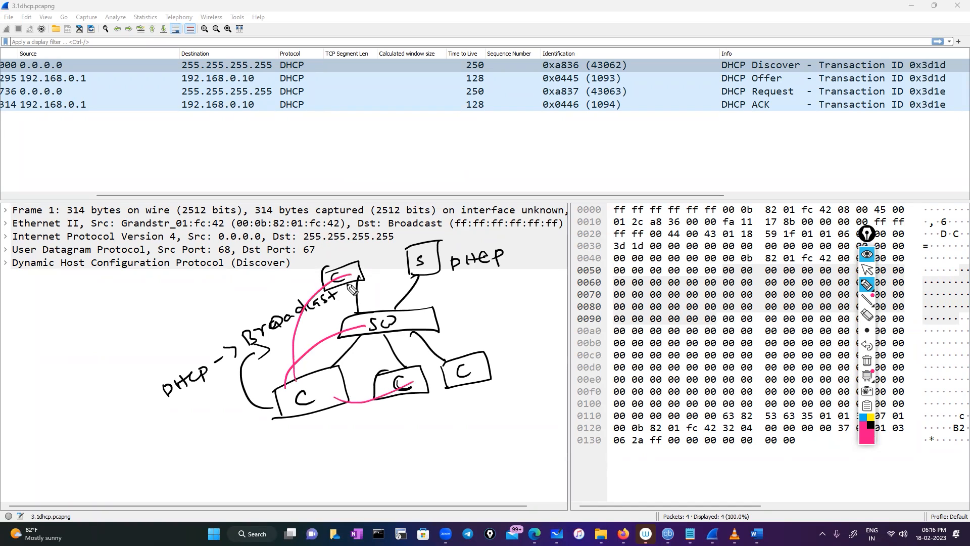
{"action": "mouse_move", "coordinate": [334, 386]}
{"action": "left_mouse_down"}
{"action": "mouse_move", "coordinate": [446, 380]}
{"action": "mouse_move", "coordinate": [460, 371]}
{"action": "left_mouse_up"}
{"action": "mouse_move", "coordinate": [314, 394]}
{"action": "left_mouse_down"}
{"action": "mouse_move", "coordinate": [403, 276]}
{"action": "mouse_move", "coordinate": [410, 282]}
{"action": "left_mouse_up"}
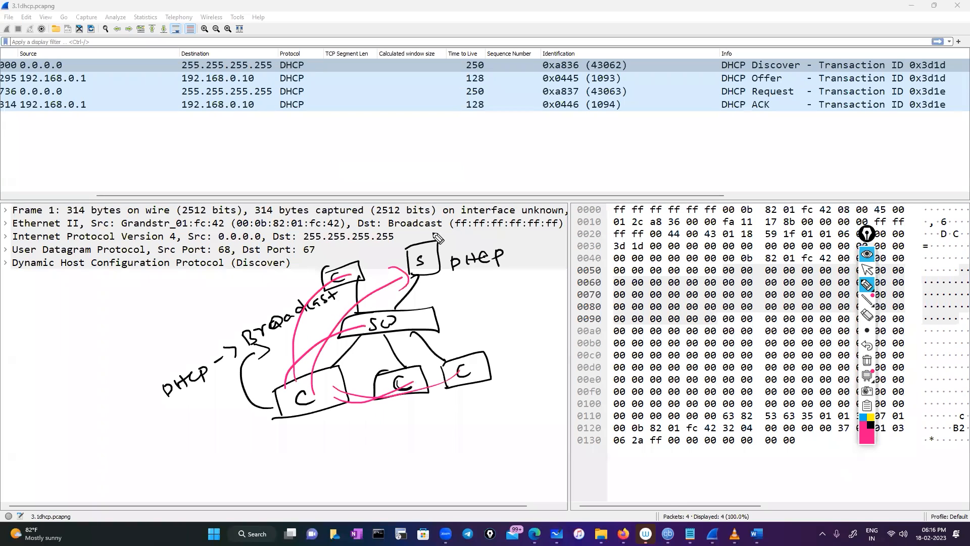
{"action": "mouse_move", "coordinate": [402, 232]}
{"action": "left_mouse_down"}
{"action": "mouse_move", "coordinate": [392, 236]}
{"action": "mouse_move", "coordinate": [516, 276]}
{"action": "mouse_move", "coordinate": [399, 253]}
{"action": "mouse_move", "coordinate": [397, 233]}
{"action": "left_mouse_up"}
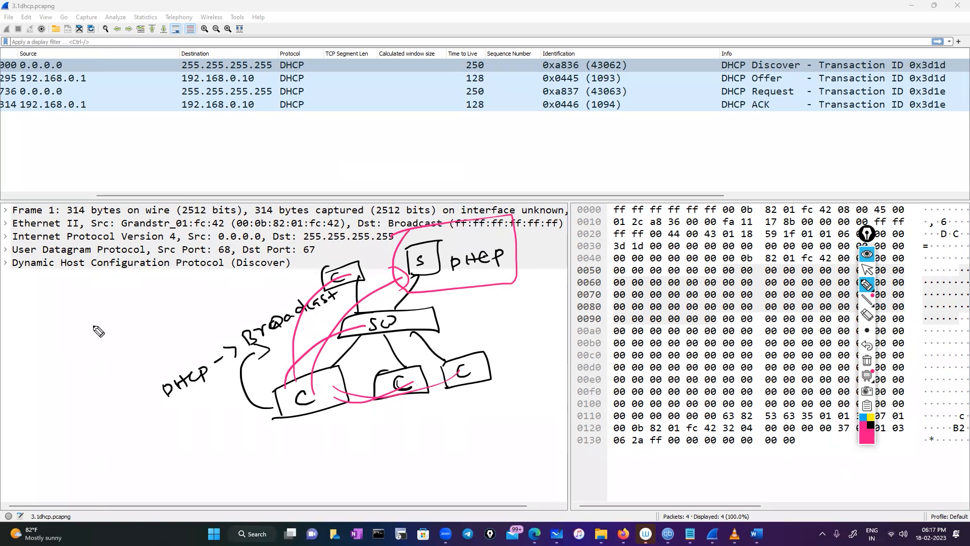
Step: Write a boxed "DHCP" in pink beside the topology, with an arrow to a boxed "10.0.0.0/24"
{"action": "mouse_move", "coordinate": [55, 336]}
{"action": "left_mouse_down"}
{"action": "mouse_move", "coordinate": [110, 326]}
{"action": "mouse_move", "coordinate": [37, 319]}
{"action": "mouse_move", "coordinate": [119, 321]}
{"action": "mouse_move", "coordinate": [40, 314]}
{"action": "left_mouse_up"}
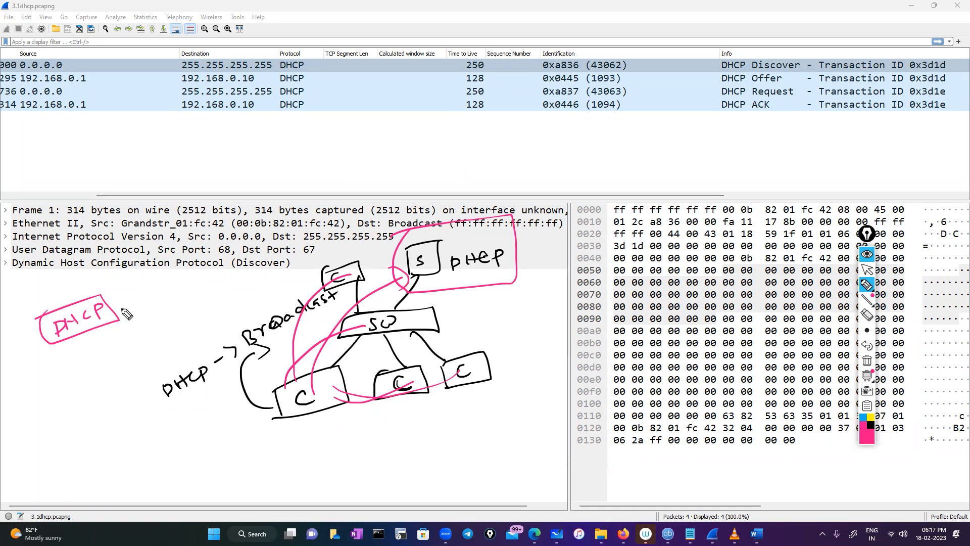
{"action": "mouse_move", "coordinate": [122, 307]}
{"action": "left_mouse_down"}
{"action": "mouse_move", "coordinate": [133, 304]}
{"action": "mouse_move", "coordinate": [133, 317]}
{"action": "mouse_move", "coordinate": [170, 313]}
{"action": "mouse_move", "coordinate": [181, 297]}
{"action": "mouse_move", "coordinate": [273, 293]}
{"action": "left_mouse_up"}
{"action": "left_click", "coordinate": [194, 302]}
{"action": "left_click", "coordinate": [210, 297]}
{"action": "left_click", "coordinate": [233, 295]}
{"action": "left_click_drag", "start_coordinate": [275, 278], "coordinate": [281, 295]}
{"action": "mouse_move", "coordinate": [156, 276]}
{"action": "left_mouse_down"}
{"action": "mouse_move", "coordinate": [284, 278]}
{"action": "mouse_move", "coordinate": [212, 309]}
{"action": "mouse_move", "coordinate": [157, 278]}
{"action": "left_mouse_up"}
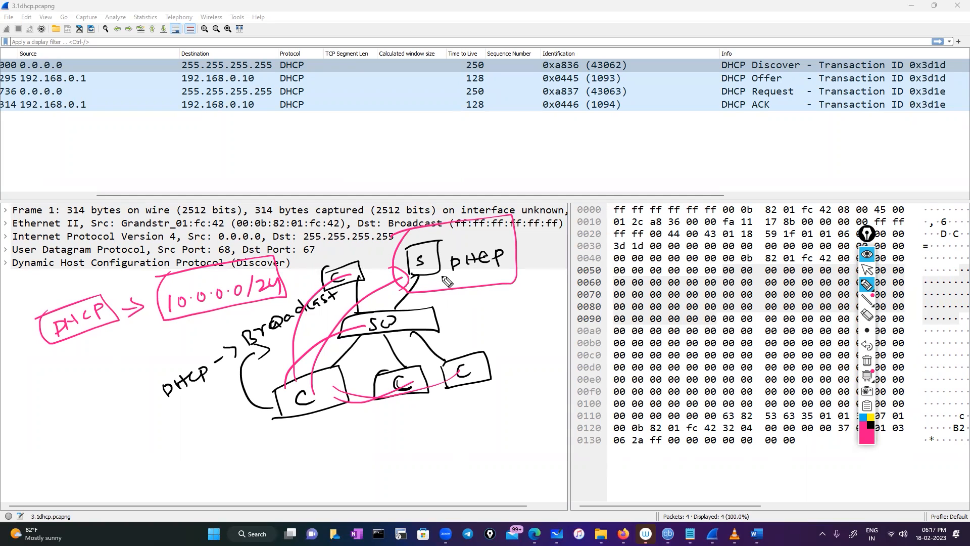
Step: Draw a pink arrow out of the DHCP server and write "10.0.0.0/24" and "10.0.0.1" in blue beside it
{"action": "mouse_move", "coordinate": [445, 275]}
{"action": "left_mouse_down"}
{"action": "mouse_move", "coordinate": [472, 308]}
{"action": "mouse_move", "coordinate": [457, 322]}
{"action": "left_mouse_up"}
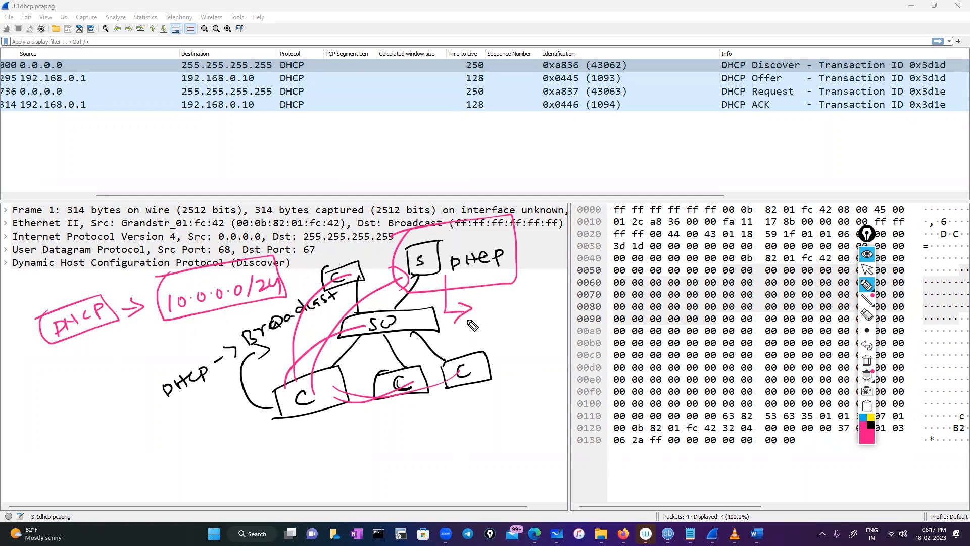
{"action": "left_click", "coordinate": [862, 419]}
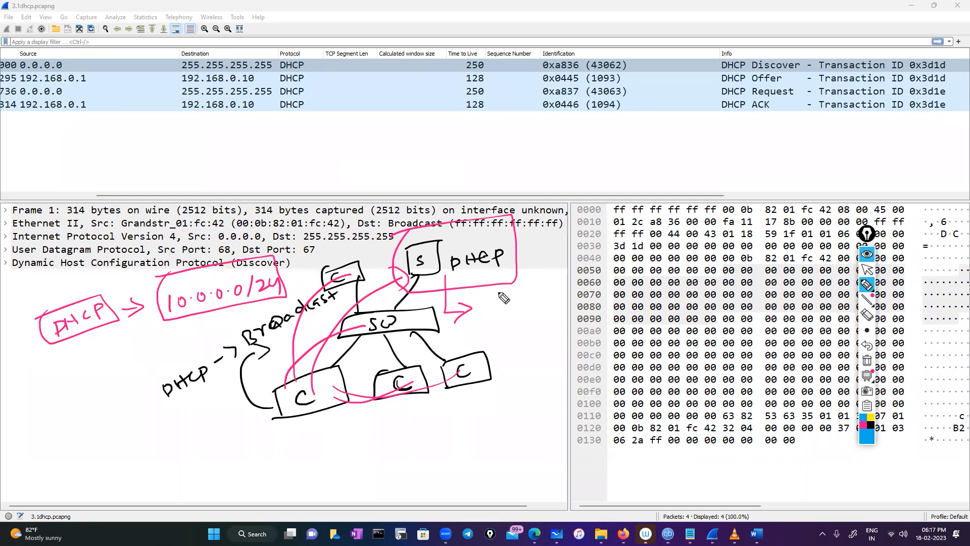
{"action": "mouse_move", "coordinate": [498, 299]}
{"action": "left_mouse_down"}
{"action": "mouse_move", "coordinate": [497, 313]}
{"action": "mouse_move", "coordinate": [505, 301]}
{"action": "mouse_move", "coordinate": [554, 299]}
{"action": "mouse_move", "coordinate": [566, 310]}
{"action": "mouse_move", "coordinate": [596, 303]}
{"action": "left_mouse_up"}
{"action": "left_click", "coordinate": [516, 302]}
{"action": "left_click", "coordinate": [533, 302]}
{"action": "left_click_drag", "start_coordinate": [593, 295], "coordinate": [590, 311]}
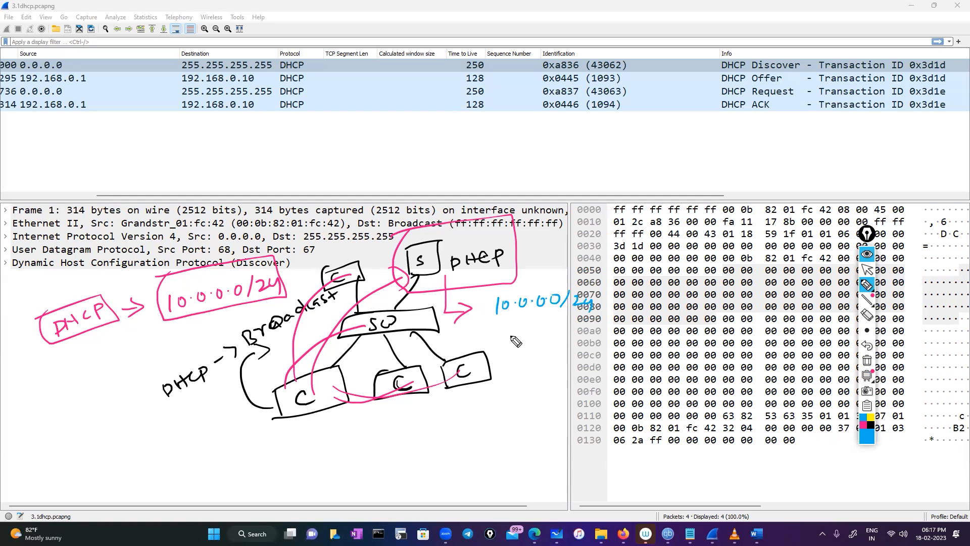
{"action": "left_click_drag", "start_coordinate": [498, 324], "coordinate": [562, 331]}
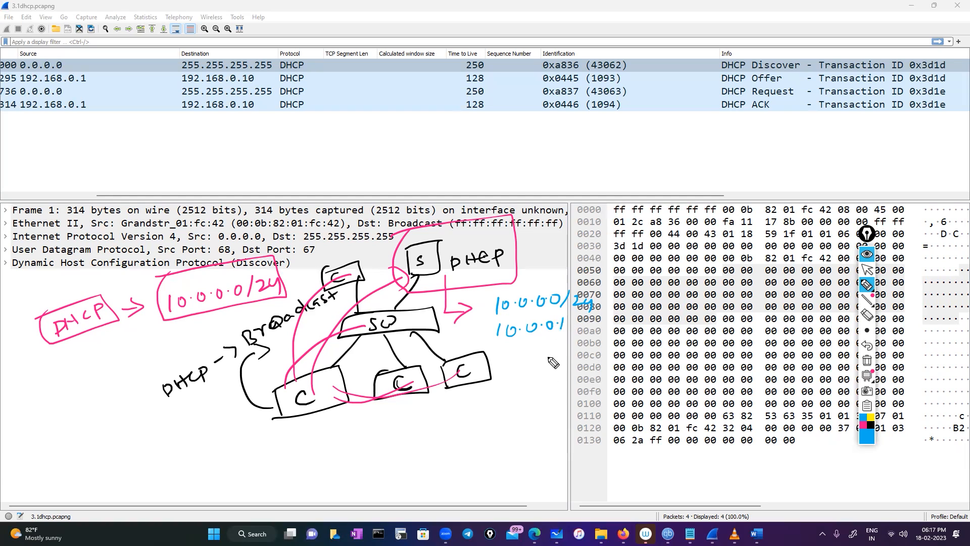
Step: Write "254" and, below it, the address 10.0.0.255 in blue to continue the server's address list
{"action": "left_click_drag", "start_coordinate": [544, 362], "coordinate": [552, 371]}
{"action": "left_click_drag", "start_coordinate": [555, 365], "coordinate": [570, 372]}
{"action": "mouse_move", "coordinate": [555, 361]}
{"action": "left_mouse_down"}
{"action": "mouse_move", "coordinate": [549, 394]}
{"action": "mouse_move", "coordinate": [579, 394]}
{"action": "left_mouse_up"}
{"action": "left_click", "coordinate": [558, 390]}
{"action": "mouse_move", "coordinate": [494, 394]}
{"action": "left_mouse_down"}
{"action": "mouse_move", "coordinate": [494, 406]}
{"action": "mouse_move", "coordinate": [540, 393]}
{"action": "left_mouse_up"}
{"action": "left_click", "coordinate": [517, 397]}
{"action": "left_click", "coordinate": [536, 396]}
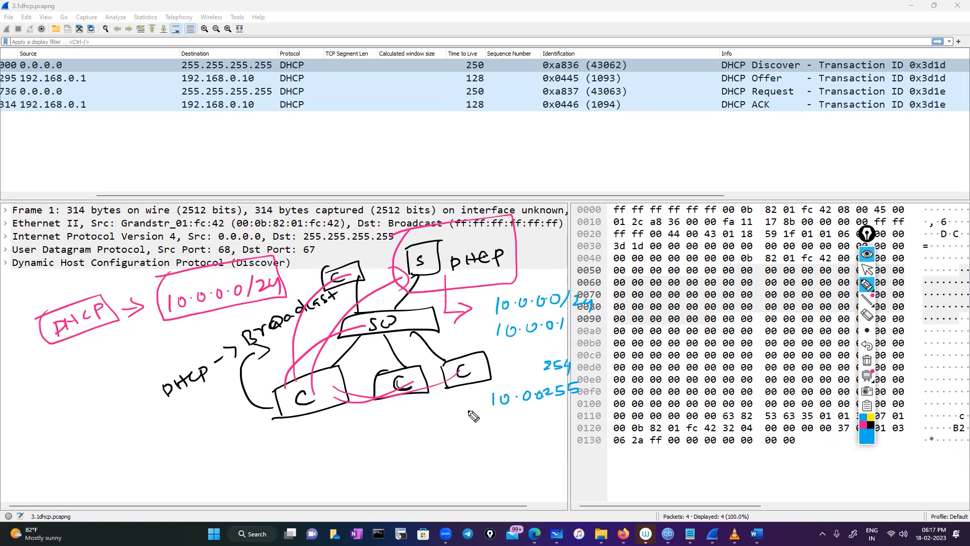
Step: Draw an arrow from the 10.0.0.255 address and label it "B.a" as the broadcast address
{"action": "left_click_drag", "start_coordinate": [468, 411], "coordinate": [481, 408]}
{"action": "left_click_drag", "start_coordinate": [460, 406], "coordinate": [461, 416]}
{"action": "left_click_drag", "start_coordinate": [393, 424], "coordinate": [391, 433]}
{"action": "left_click_drag", "start_coordinate": [392, 422], "coordinate": [434, 424]}
{"action": "left_click", "coordinate": [413, 421]}
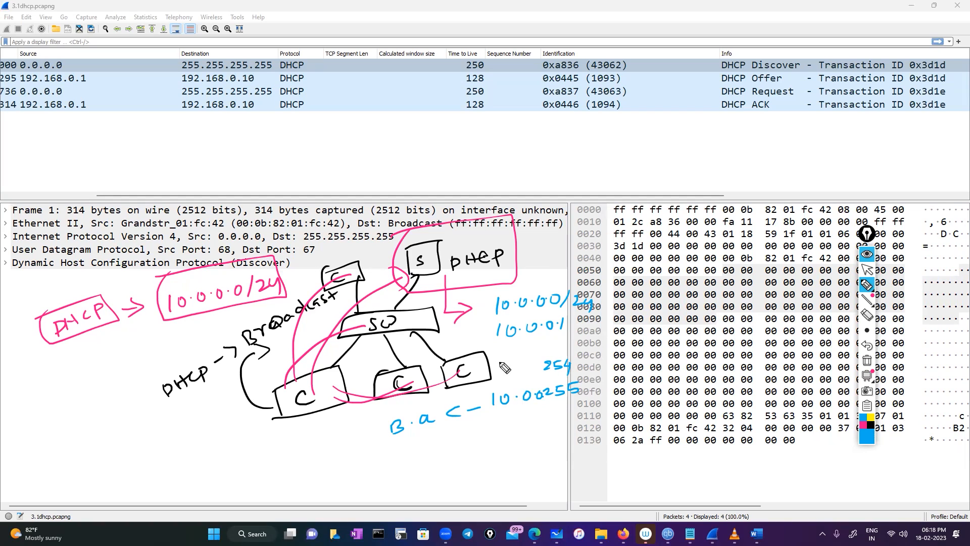
Step: Complete the 254 entry as the address 10.0.0.254 and outline the whole address list in blue
{"action": "left_click_drag", "start_coordinate": [500, 363], "coordinate": [497, 376]}
{"action": "left_click_drag", "start_coordinate": [505, 365], "coordinate": [526, 362]}
{"action": "left_click", "coordinate": [515, 370]}
{"action": "left_click", "coordinate": [531, 363]}
{"action": "mouse_move", "coordinate": [497, 299]}
{"action": "left_mouse_down"}
{"action": "mouse_move", "coordinate": [484, 364]}
{"action": "mouse_move", "coordinate": [508, 412]}
{"action": "left_mouse_up"}
{"action": "mouse_move", "coordinate": [500, 302]}
{"action": "left_mouse_down"}
{"action": "mouse_move", "coordinate": [604, 292]}
{"action": "mouse_move", "coordinate": [582, 400]}
{"action": "mouse_move", "coordinate": [503, 417]}
{"action": "left_mouse_up"}
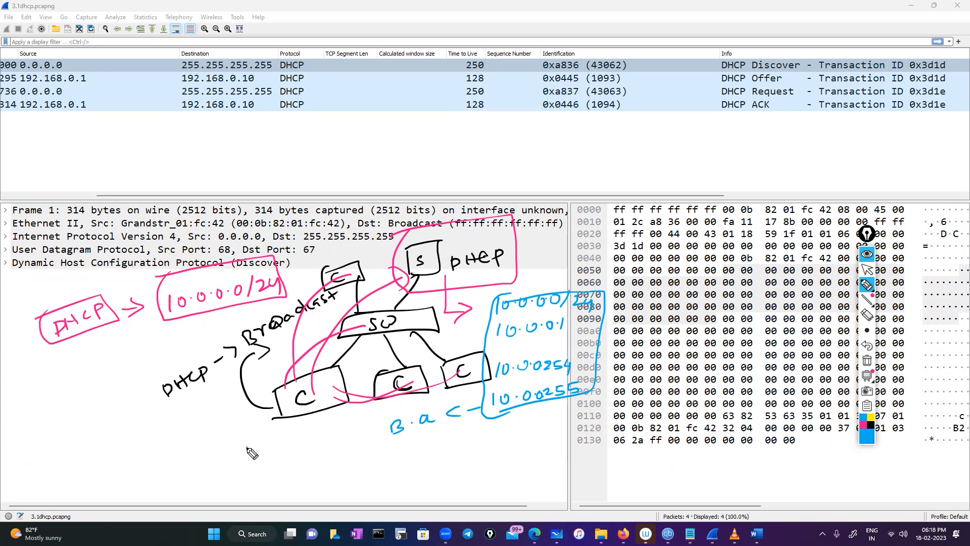
Step: Write a boxed "Gateway address" below the topology, with an arrow to a boxed "10.0.0.1"
{"action": "mouse_move", "coordinate": [247, 448]}
{"action": "left_mouse_down"}
{"action": "mouse_move", "coordinate": [281, 458]}
{"action": "mouse_move", "coordinate": [395, 441]}
{"action": "left_mouse_up"}
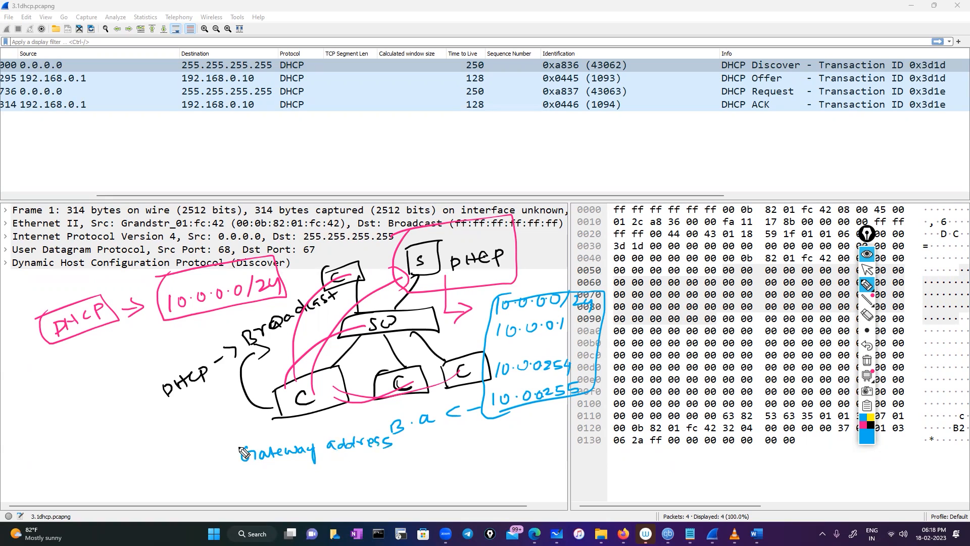
{"action": "mouse_move", "coordinate": [232, 440]}
{"action": "left_mouse_down"}
{"action": "mouse_move", "coordinate": [399, 421]}
{"action": "mouse_move", "coordinate": [269, 481]}
{"action": "mouse_move", "coordinate": [268, 441]}
{"action": "left_mouse_up"}
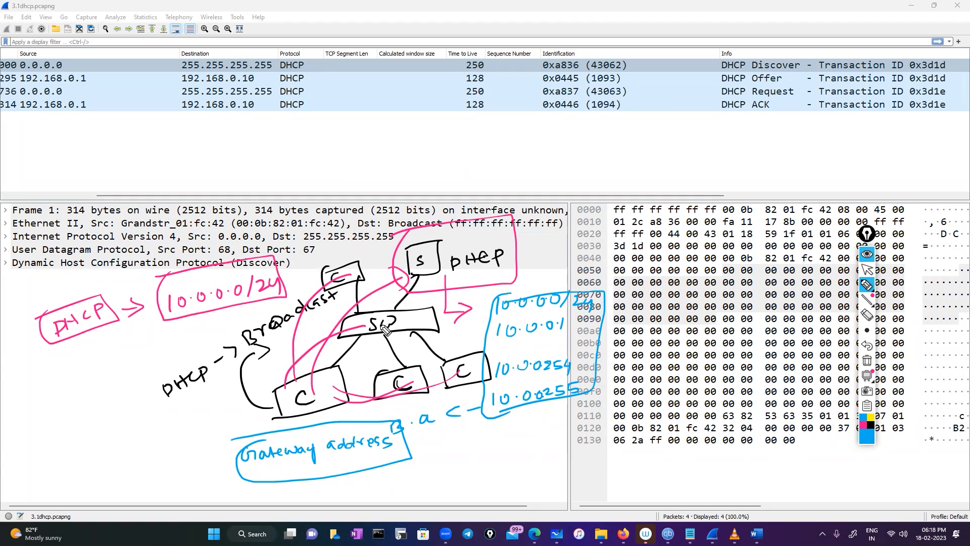
{"action": "left_click_drag", "start_coordinate": [383, 326], "coordinate": [380, 333]}
{"action": "left_click_drag", "start_coordinate": [421, 444], "coordinate": [537, 441]}
{"action": "mouse_move", "coordinate": [447, 424]}
{"action": "left_mouse_down"}
{"action": "mouse_move", "coordinate": [478, 421]}
{"action": "mouse_move", "coordinate": [516, 456]}
{"action": "mouse_move", "coordinate": [457, 436]}
{"action": "left_mouse_up"}
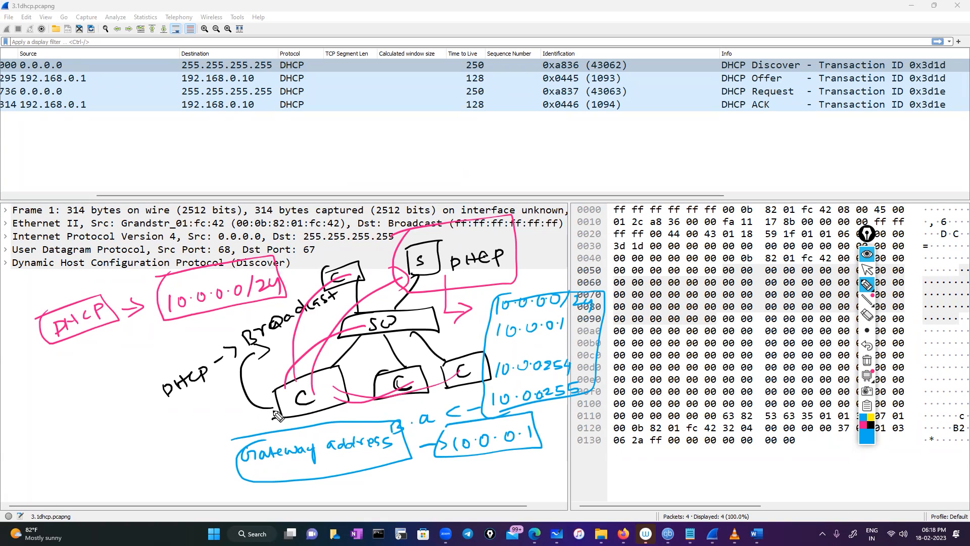
Step: Trace the client's request through the switch to the DHCP server, then the offered address back to the client in blue and yellow
{"action": "mouse_move", "coordinate": [276, 413]}
{"action": "left_mouse_down"}
{"action": "mouse_move", "coordinate": [255, 401]}
{"action": "mouse_move", "coordinate": [283, 319]}
{"action": "mouse_move", "coordinate": [344, 293]}
{"action": "mouse_move", "coordinate": [368, 318]}
{"action": "left_mouse_up"}
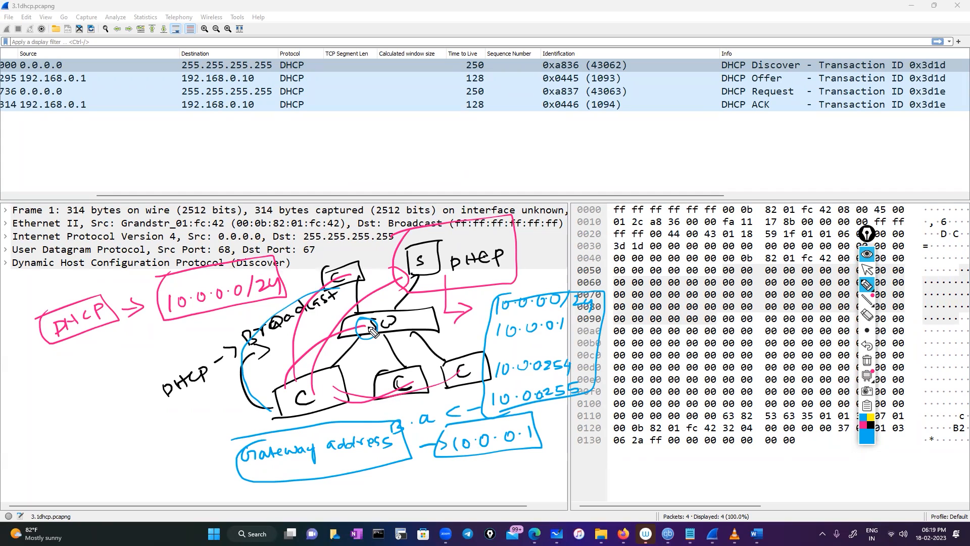
{"action": "mouse_move", "coordinate": [370, 327]}
{"action": "left_mouse_down"}
{"action": "mouse_move", "coordinate": [404, 301]}
{"action": "mouse_move", "coordinate": [477, 273]}
{"action": "mouse_move", "coordinate": [476, 264]}
{"action": "left_mouse_up"}
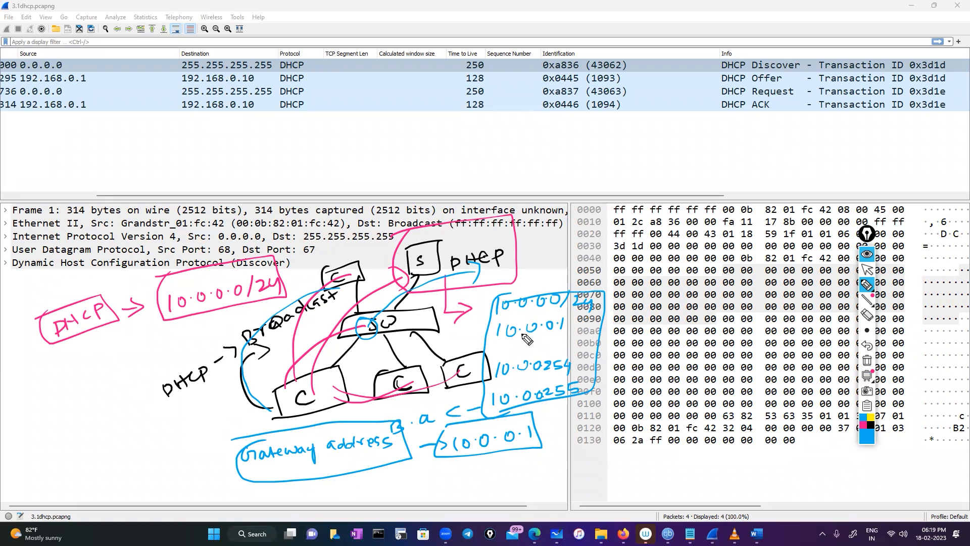
{"action": "mouse_move", "coordinate": [522, 341]}
{"action": "left_mouse_down"}
{"action": "mouse_move", "coordinate": [508, 350]}
{"action": "mouse_move", "coordinate": [523, 340]}
{"action": "left_mouse_up"}
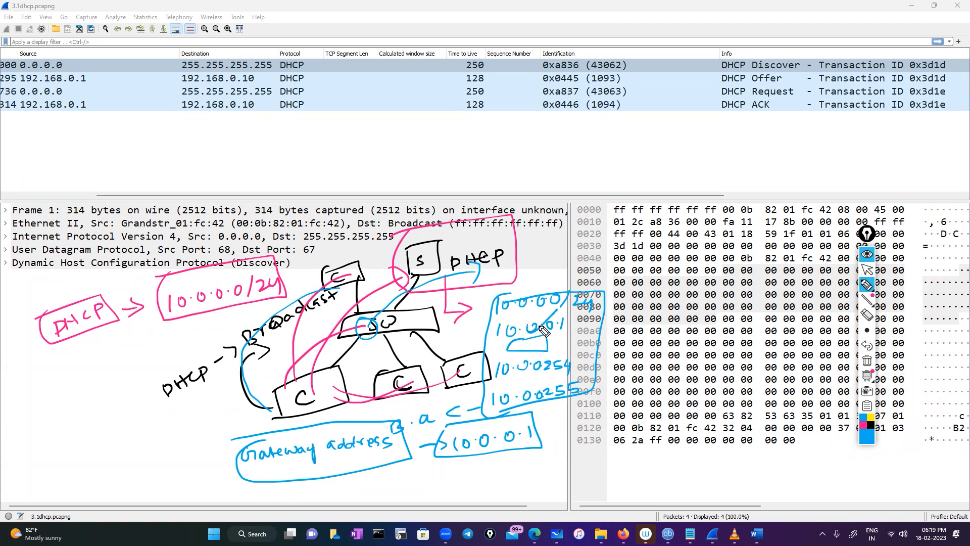
{"action": "mouse_move", "coordinate": [543, 331]}
{"action": "left_mouse_down"}
{"action": "mouse_move", "coordinate": [503, 285]}
{"action": "mouse_move", "coordinate": [353, 287]}
{"action": "mouse_move", "coordinate": [277, 382]}
{"action": "mouse_move", "coordinate": [290, 389]}
{"action": "mouse_move", "coordinate": [289, 405]}
{"action": "left_mouse_up"}
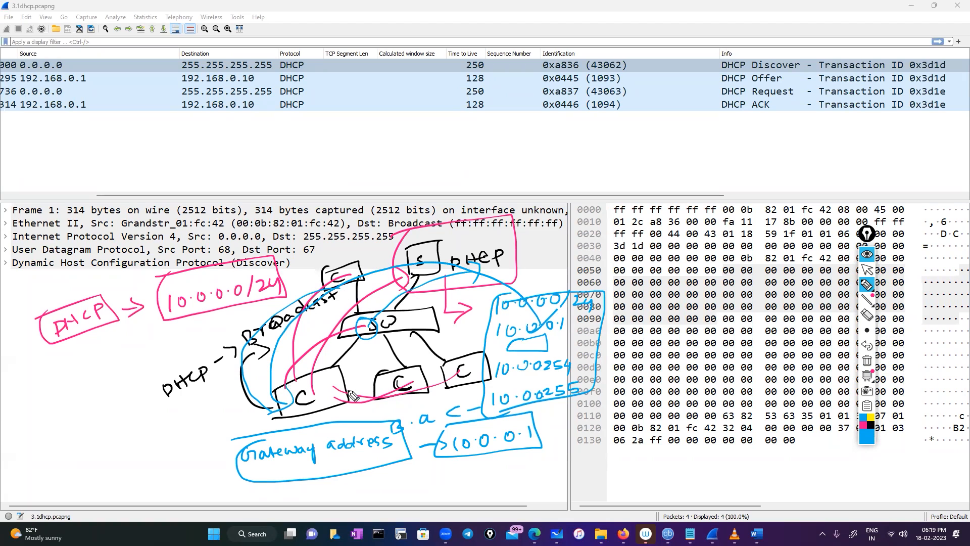
{"action": "left_click", "coordinate": [871, 417]}
{"action": "mouse_move", "coordinate": [540, 322]}
{"action": "left_mouse_down"}
{"action": "mouse_move", "coordinate": [520, 313]}
{"action": "mouse_move", "coordinate": [336, 338]}
{"action": "mouse_move", "coordinate": [304, 393]}
{"action": "left_mouse_up"}
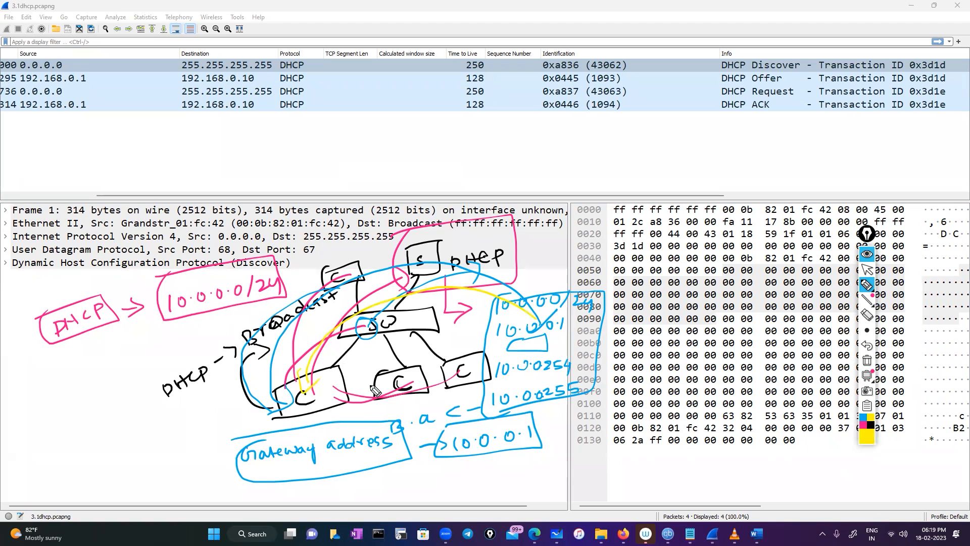
Step: Open the DHCP Offer, packet 2, in its own window and clear all screen annotations
{"action": "left_click", "coordinate": [872, 271]}
{"action": "left_click", "coordinate": [223, 76]}
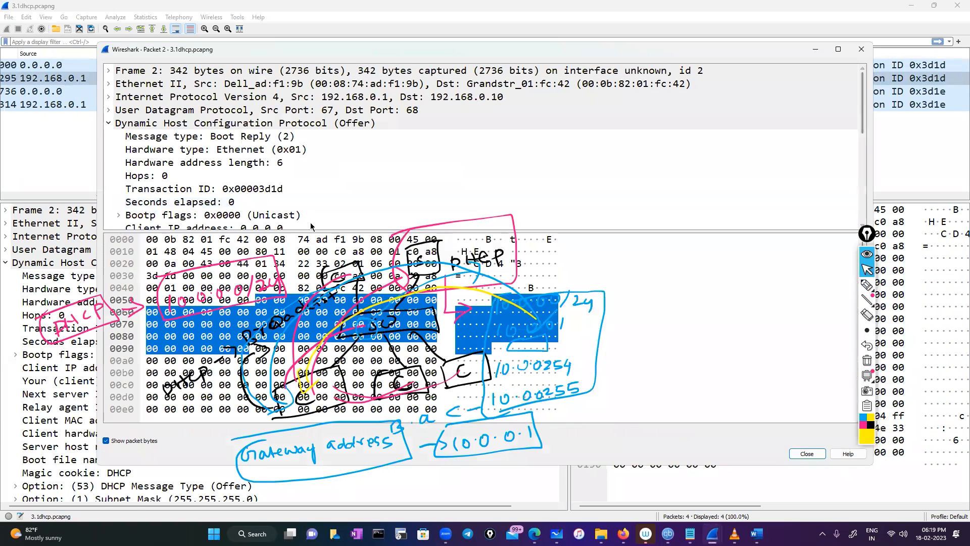
{"action": "left_click", "coordinate": [867, 360]}
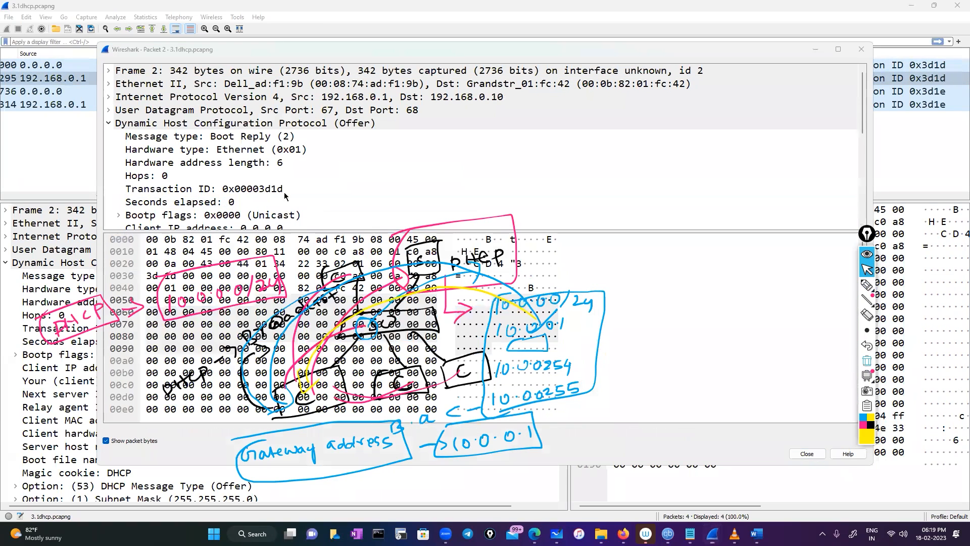
Step: Examine the Offer packet's message type, client IP address and Your (client) IP address fields
{"action": "left_click", "coordinate": [254, 143]}
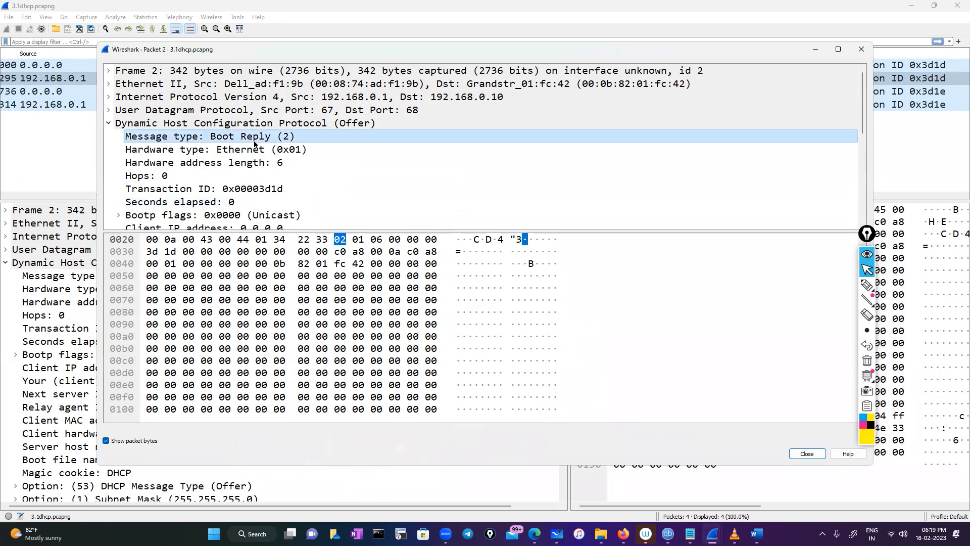
{"action": "scroll", "coordinate": [254, 144], "scroll_direction": "down", "scroll_amount": 2}
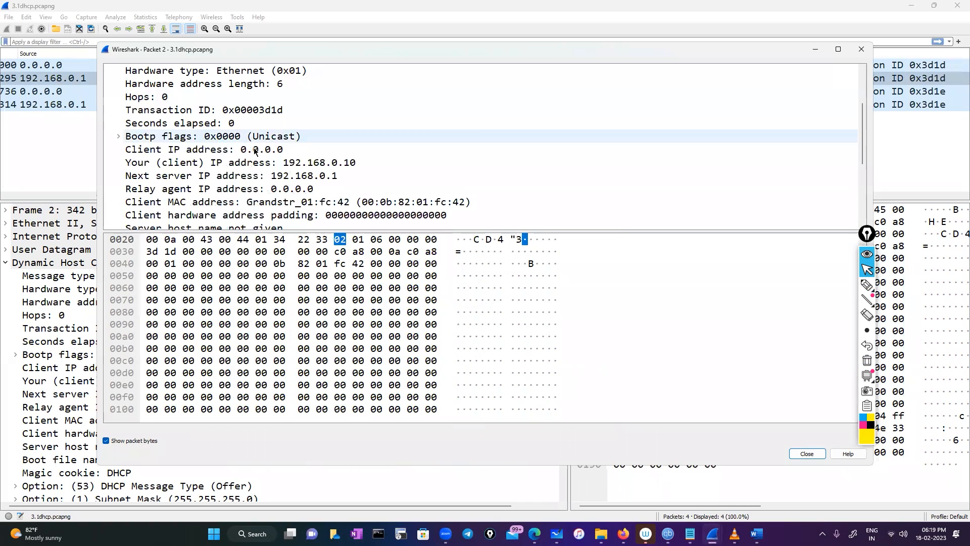
{"action": "left_click", "coordinate": [245, 151]}
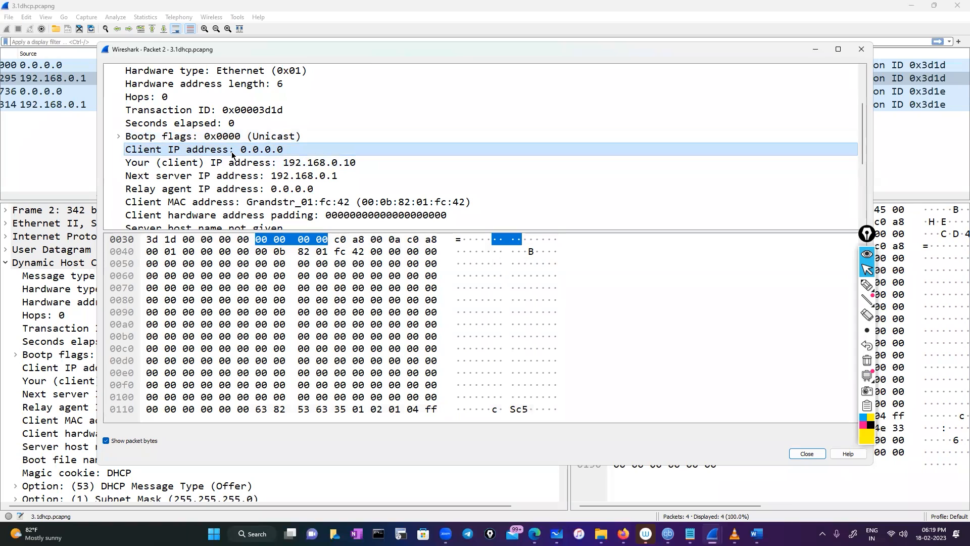
{"action": "left_click", "coordinate": [263, 167]}
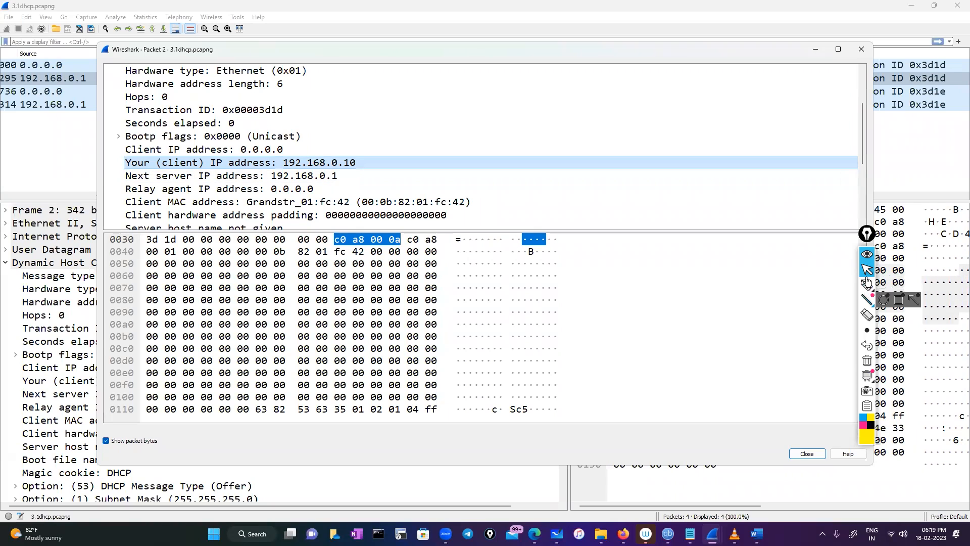
Step: Draw a yellow arrow beside the Offer's Your (client) IP address and circle the Next server IP address
{"action": "left_click", "coordinate": [859, 288]}
{"action": "left_click", "coordinate": [860, 287]}
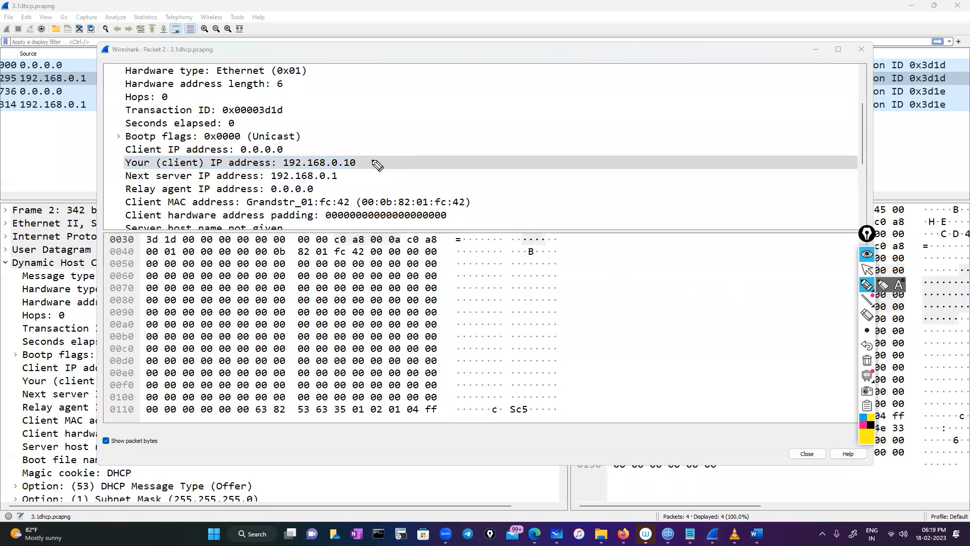
{"action": "mouse_move", "coordinate": [370, 167]}
{"action": "left_mouse_down"}
{"action": "mouse_move", "coordinate": [397, 162]}
{"action": "mouse_move", "coordinate": [384, 173]}
{"action": "left_mouse_up"}
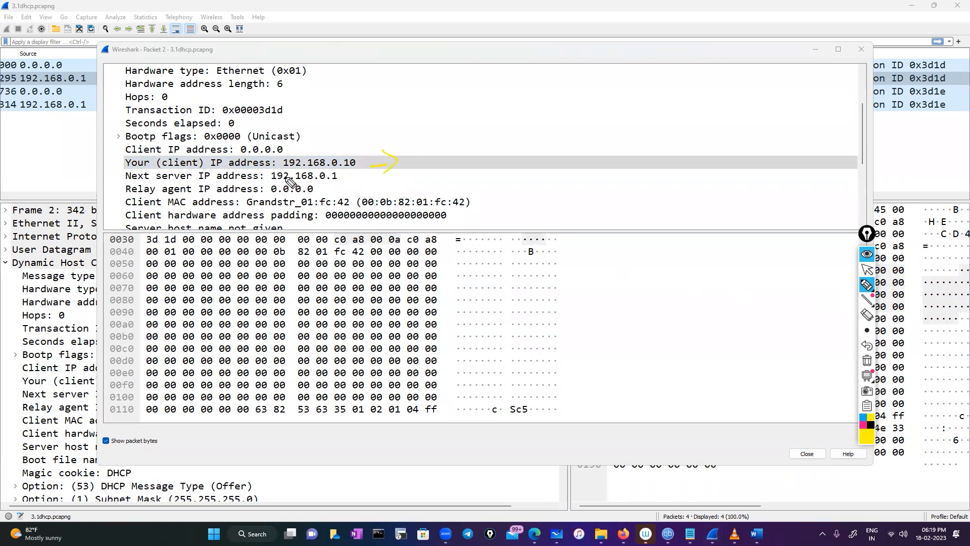
{"action": "mouse_move", "coordinate": [274, 190]}
{"action": "left_mouse_down"}
{"action": "mouse_move", "coordinate": [314, 188]}
{"action": "mouse_move", "coordinate": [319, 167]}
{"action": "mouse_move", "coordinate": [286, 188]}
{"action": "left_mouse_up"}
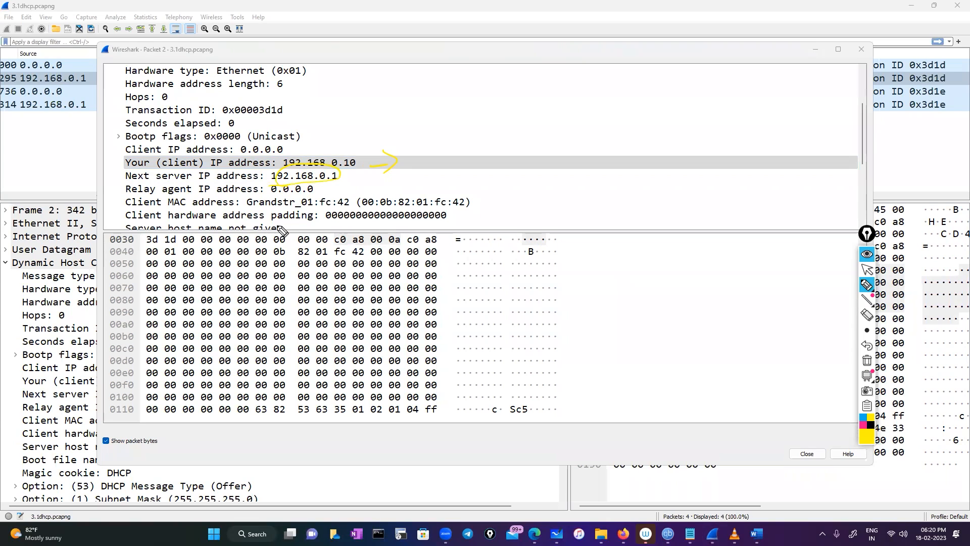
{"action": "left_click", "coordinate": [868, 270]}
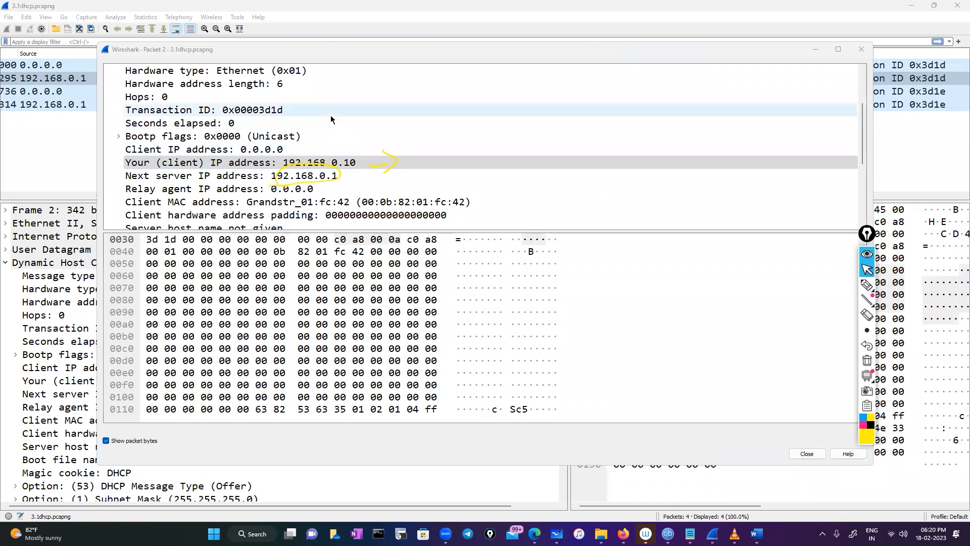
Step: Examine the Offer packet's DHCP options, including subnet mask, renewal, rebinding, lease time and server identifier
{"action": "scroll", "coordinate": [355, 204], "scroll_direction": "down", "scroll_amount": 3}
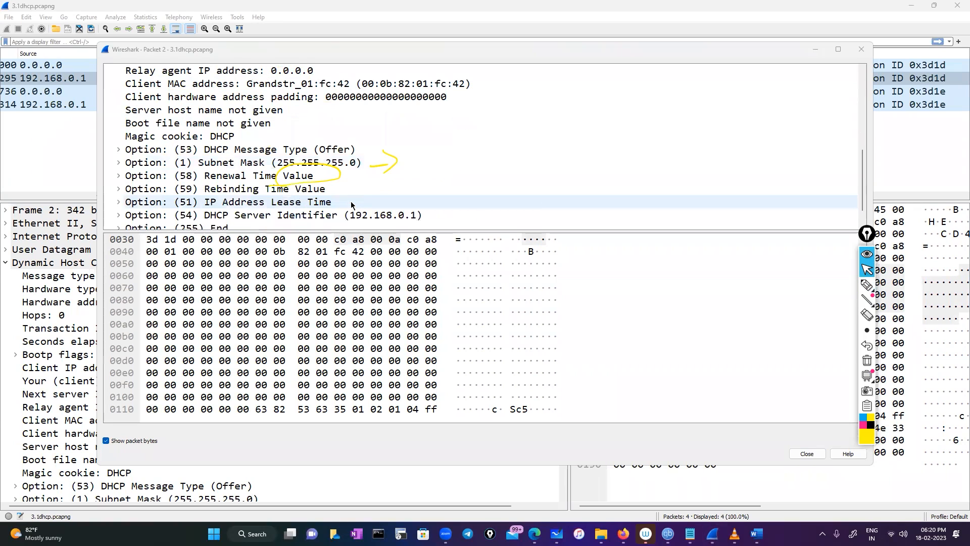
{"action": "scroll", "coordinate": [352, 205], "scroll_direction": "down", "scroll_amount": 1}
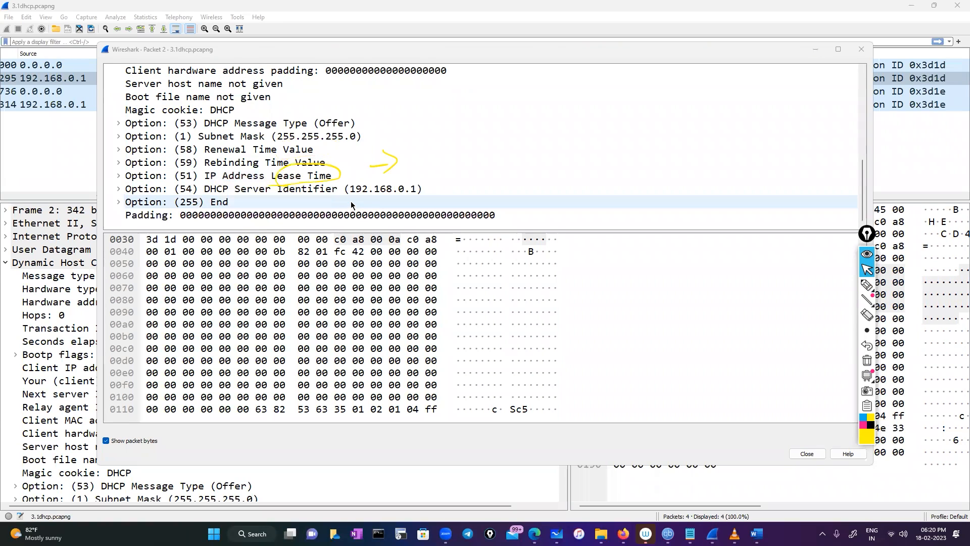
{"action": "scroll", "coordinate": [349, 203], "scroll_direction": "up", "scroll_amount": 3}
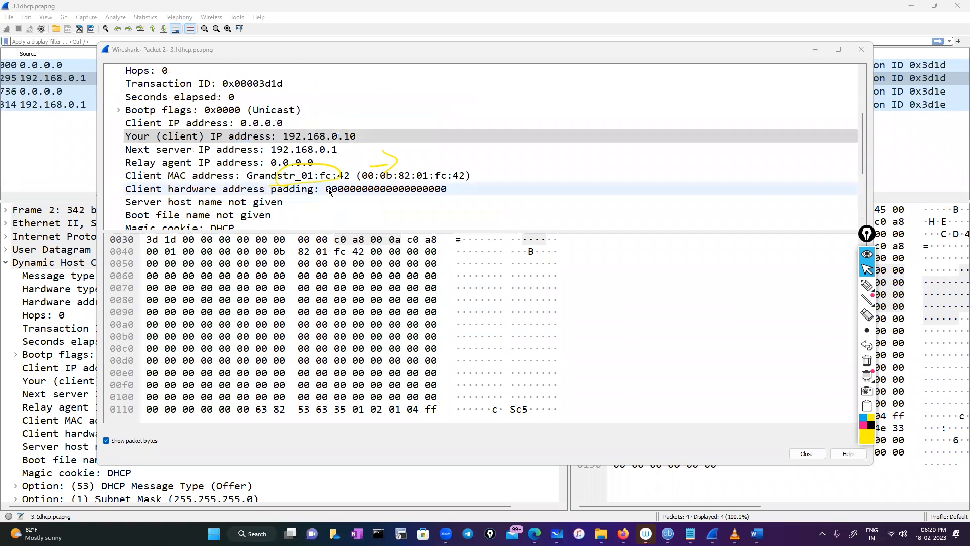
{"action": "scroll", "coordinate": [329, 190], "scroll_direction": "down", "scroll_amount": 2}
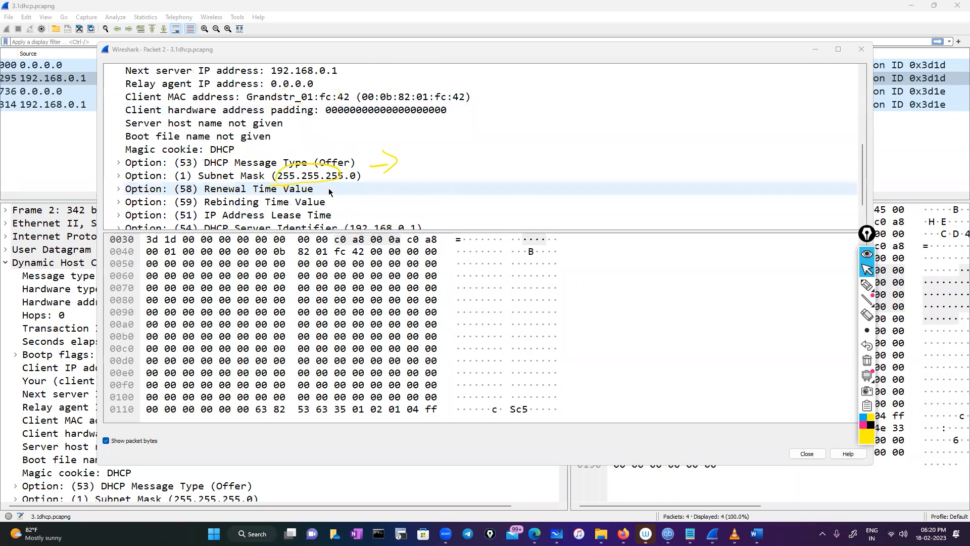
{"action": "scroll", "coordinate": [328, 189], "scroll_direction": "down", "scroll_amount": 1}
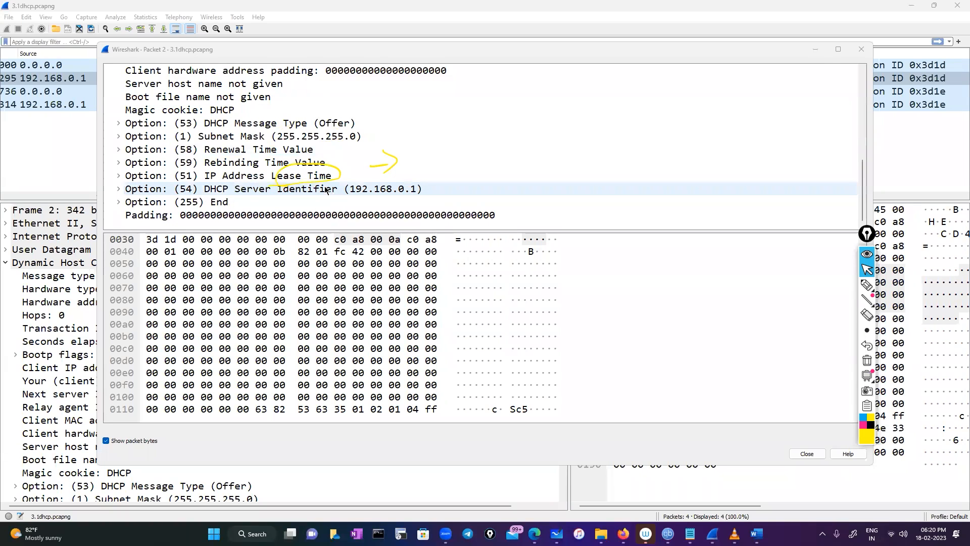
{"action": "scroll", "coordinate": [326, 190], "scroll_direction": "up", "scroll_amount": 1}
{"action": "scroll", "coordinate": [325, 190], "scroll_direction": "down", "scroll_amount": 1}
{"action": "scroll", "coordinate": [323, 178], "scroll_direction": "up", "scroll_amount": 1}
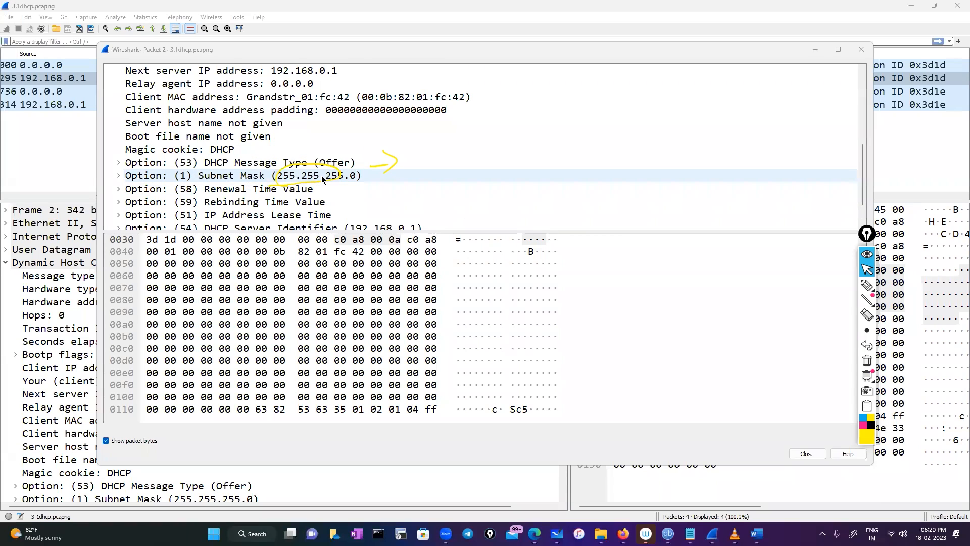
{"action": "scroll", "coordinate": [278, 181], "scroll_direction": "down", "scroll_amount": 1}
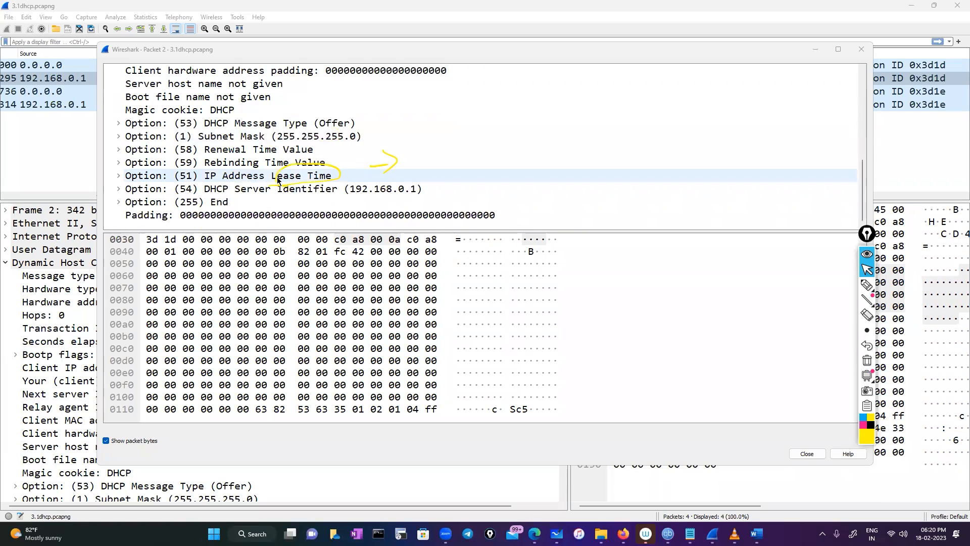
{"action": "scroll", "coordinate": [278, 181], "scroll_direction": "up", "scroll_amount": 3}
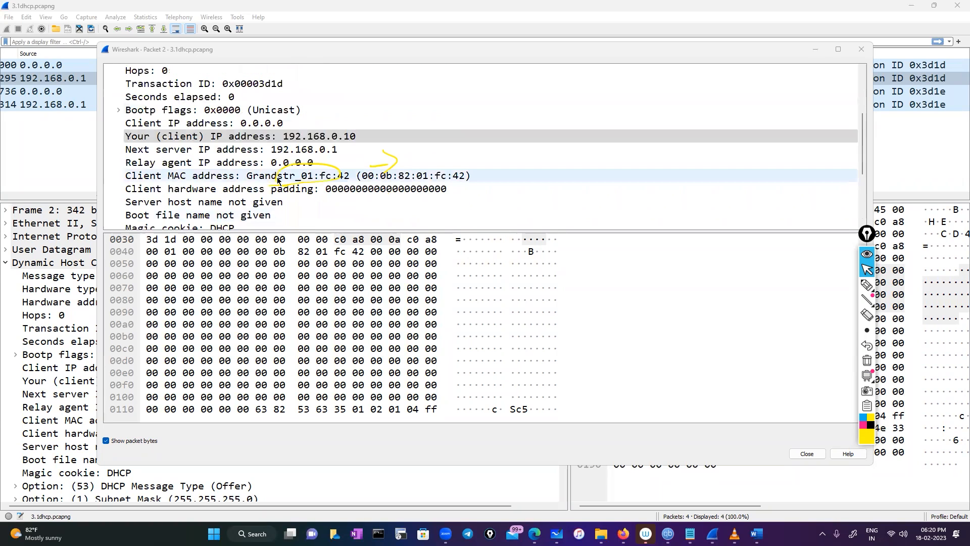
{"action": "scroll", "coordinate": [278, 180], "scroll_direction": "up", "scroll_amount": 3}
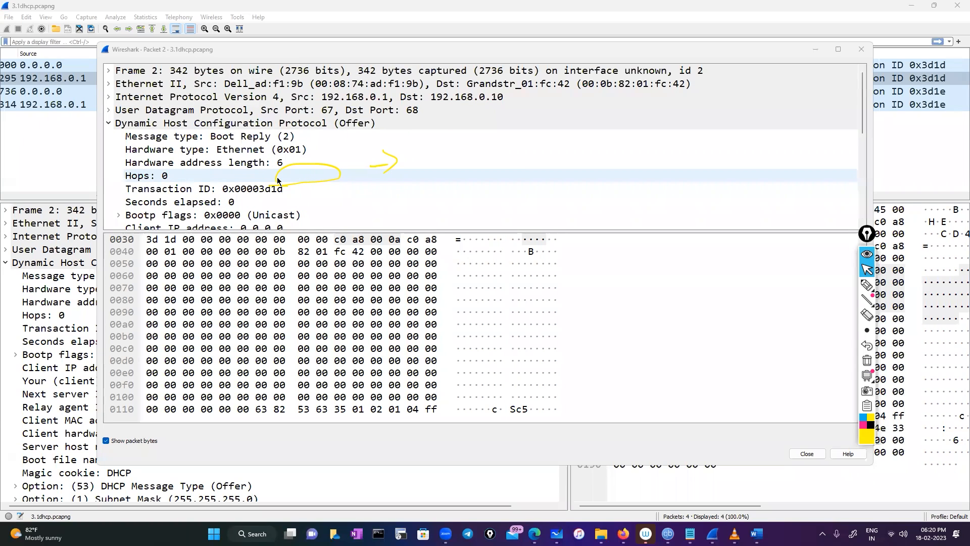
Step: Expand the Offer's User Datagram Protocol section to check its source and destination ports, and close the packet window
{"action": "left_click", "coordinate": [109, 110]}
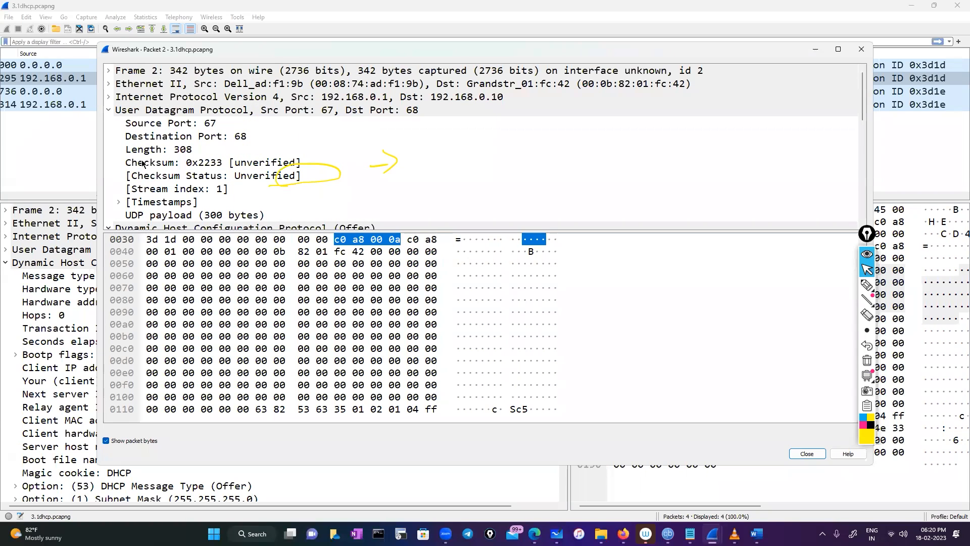
{"action": "scroll", "coordinate": [143, 163], "scroll_direction": "down", "scroll_amount": 1}
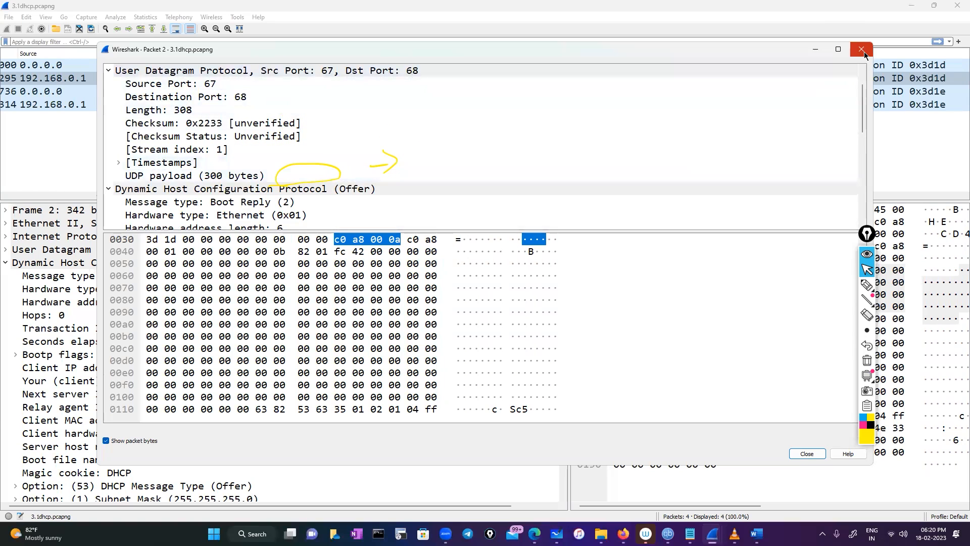
{"action": "left_click", "coordinate": [808, 453]}
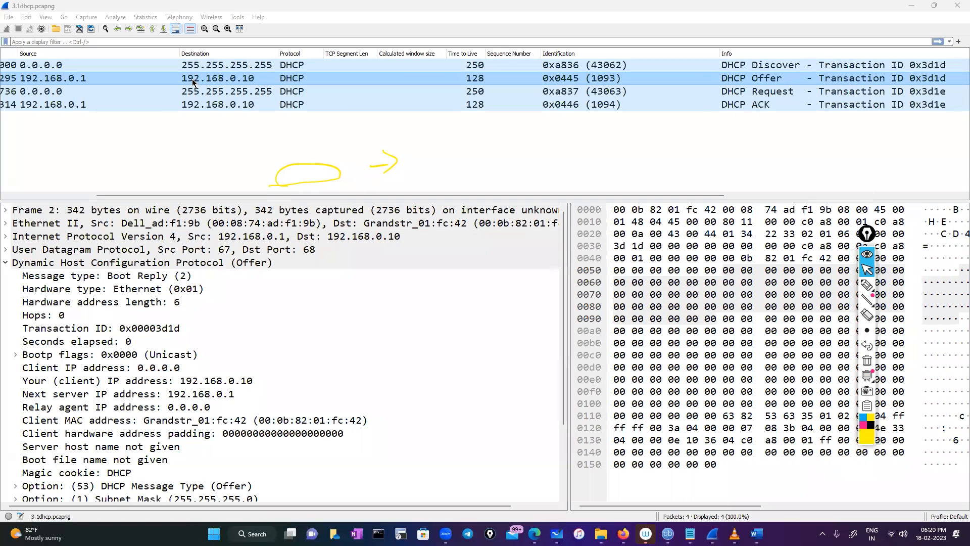
Step: Open the DHCP Request, packet 3, in its own window and clear the yellow annotations
{"action": "left_click_drag", "start_coordinate": [170, 195], "coordinate": [119, 195]}
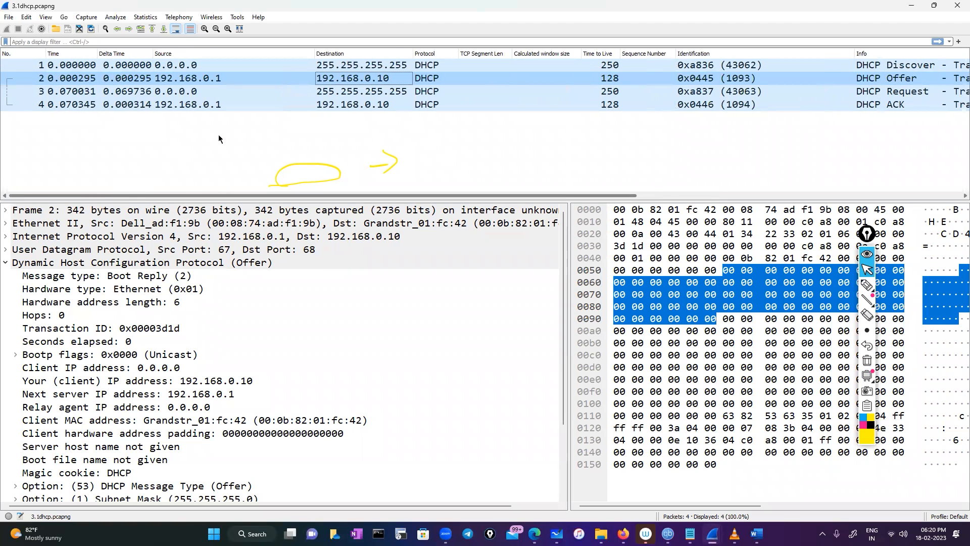
{"action": "left_click", "coordinate": [193, 92]}
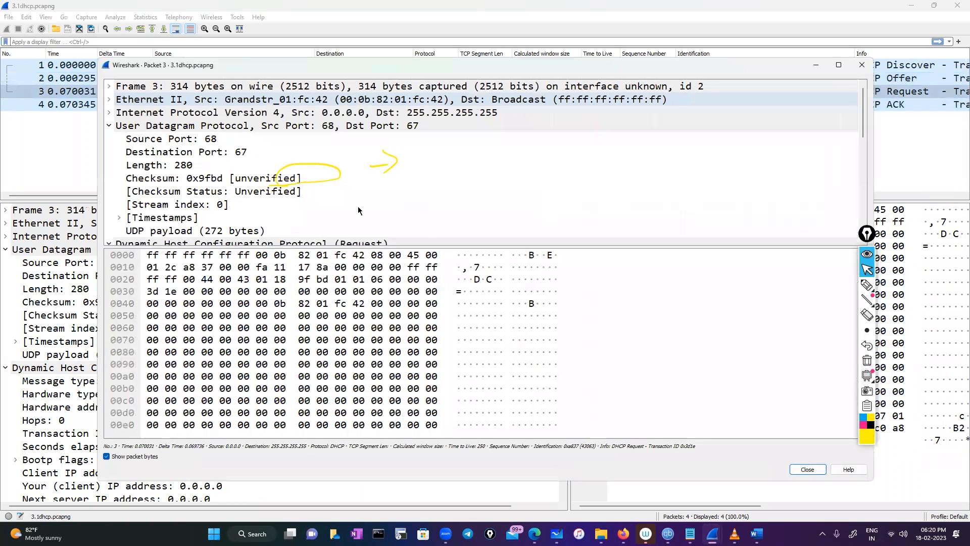
{"action": "left_click", "coordinate": [867, 360]}
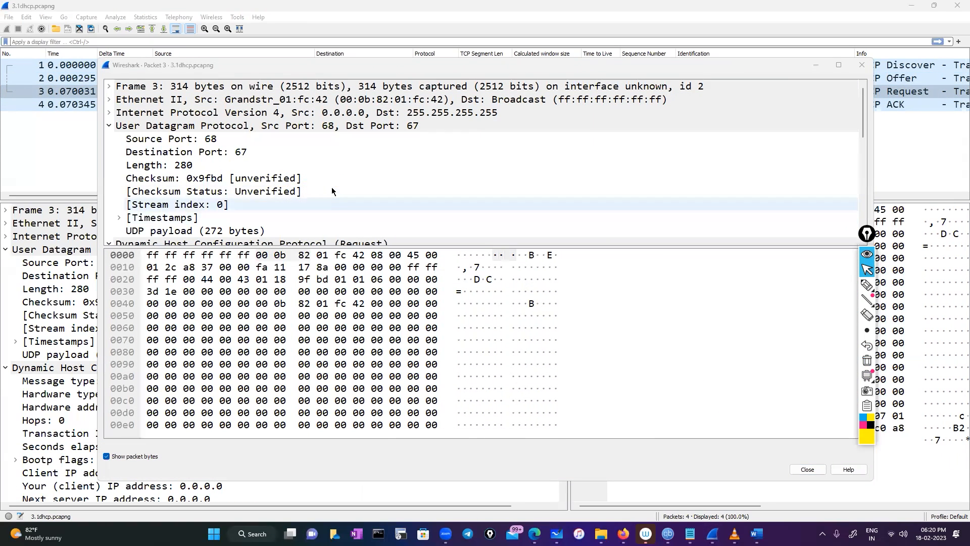
Step: Examine the Request packet's message type, client address fields and requested IP address option, and close its window
{"action": "scroll", "coordinate": [290, 183], "scroll_direction": "down", "scroll_amount": 1}
{"action": "scroll", "coordinate": [290, 180], "scroll_direction": "down", "scroll_amount": 1}
{"action": "left_click", "coordinate": [254, 179]}
{"action": "scroll", "coordinate": [254, 179], "scroll_direction": "down", "scroll_amount": 2}
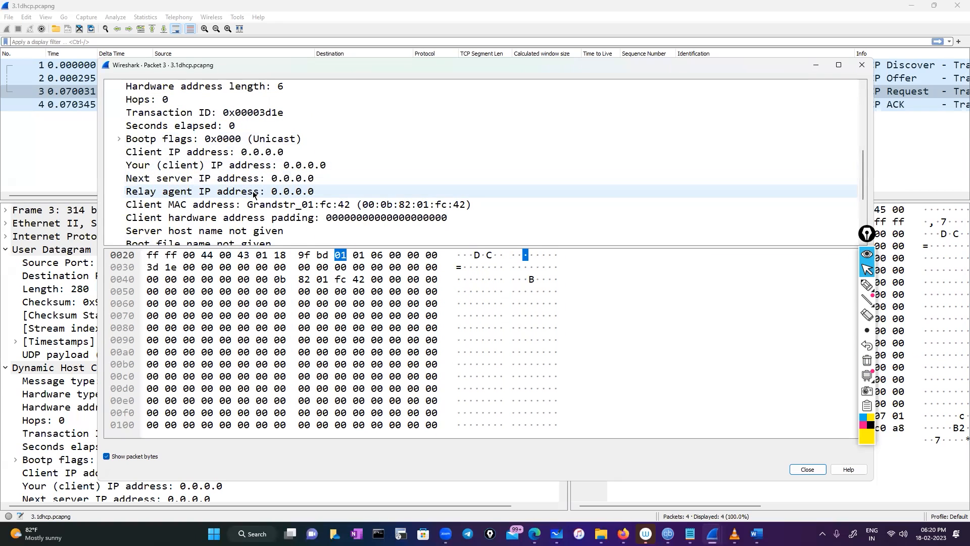
{"action": "scroll", "coordinate": [255, 192], "scroll_direction": "down", "scroll_amount": 3}
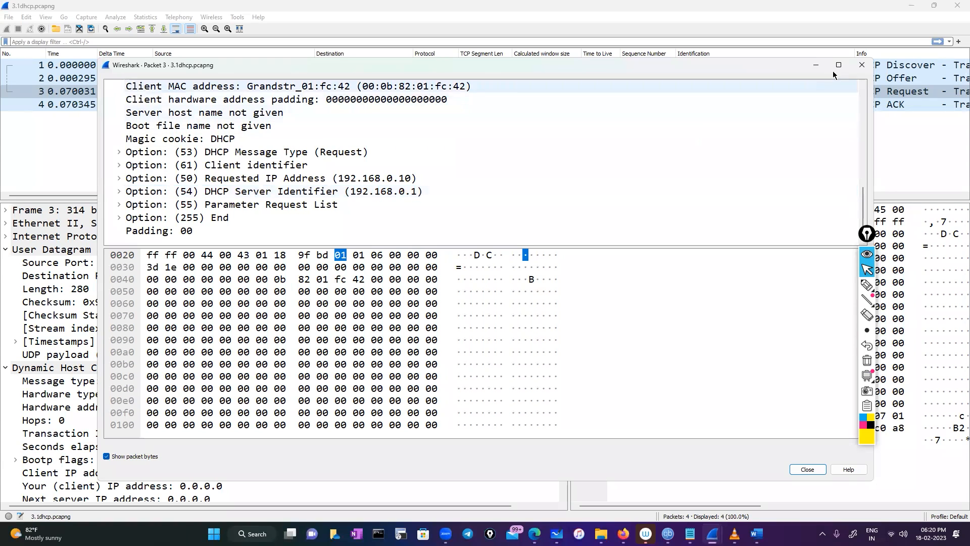
{"action": "left_click", "coordinate": [862, 67]}
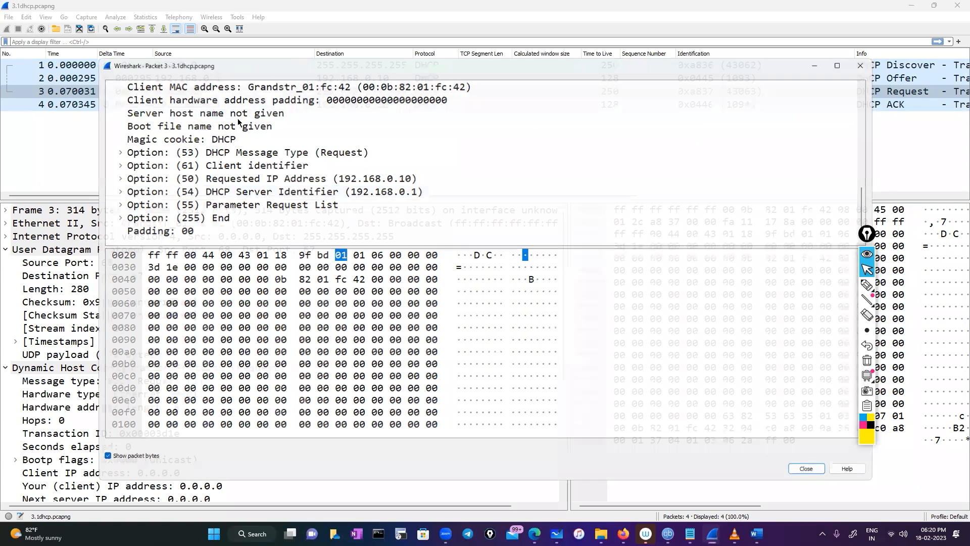
Step: Open the DHCP ACK, packet 4, in its own window and examine its Your (client) IP address and options
{"action": "left_click", "coordinate": [157, 103]}
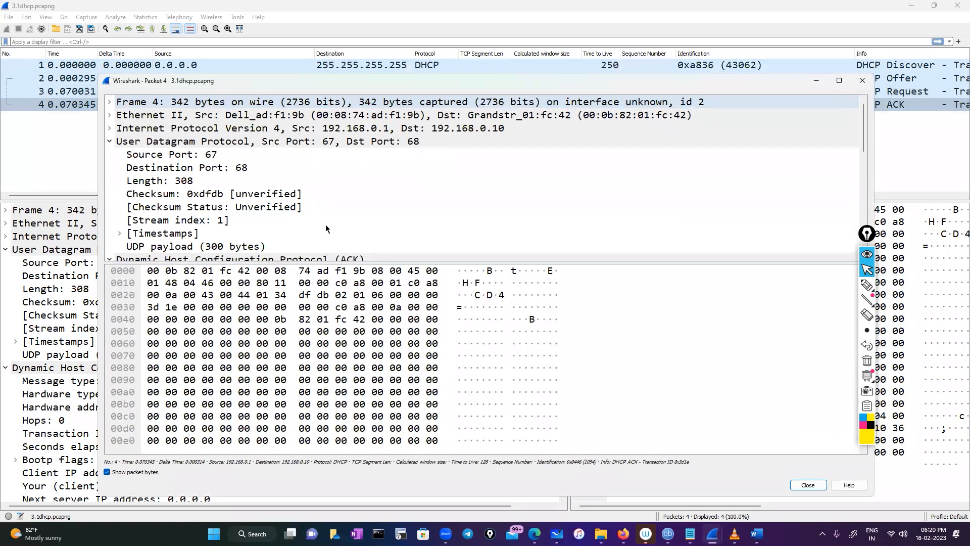
{"action": "scroll", "coordinate": [295, 187], "scroll_direction": "down", "scroll_amount": 2}
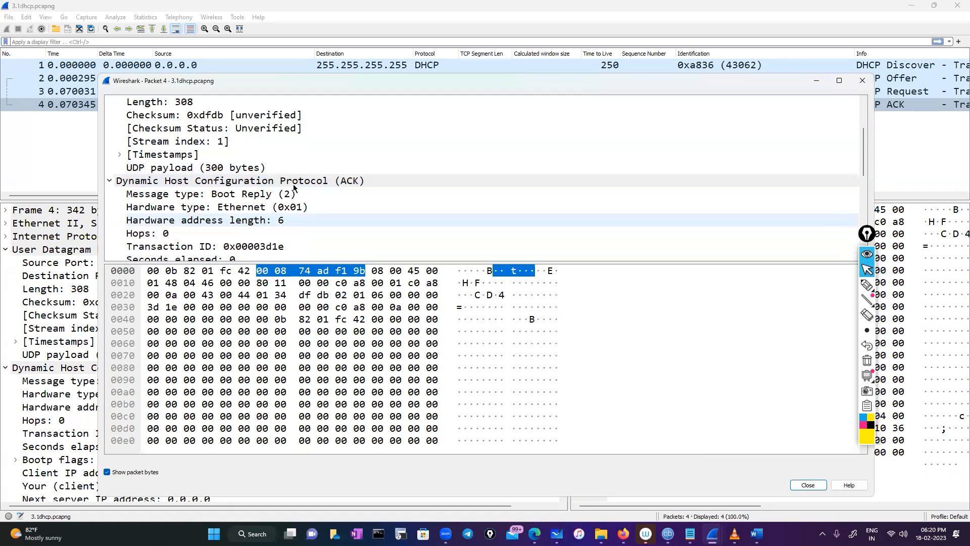
{"action": "scroll", "coordinate": [294, 187], "scroll_direction": "down", "scroll_amount": 3}
{"action": "left_click", "coordinate": [293, 184]}
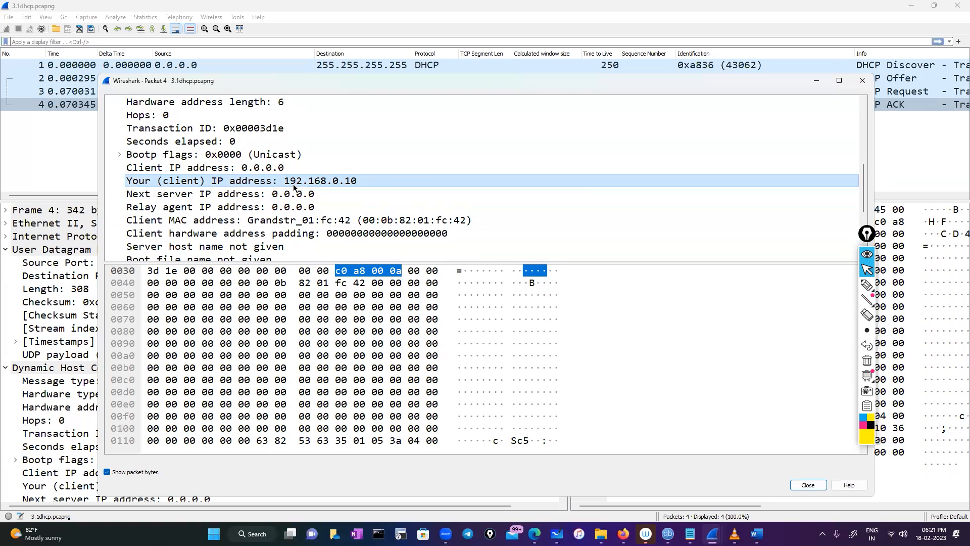
{"action": "scroll", "coordinate": [293, 186], "scroll_direction": "down", "scroll_amount": 2}
{"action": "scroll", "coordinate": [293, 186], "scroll_direction": "down", "scroll_amount": 2}
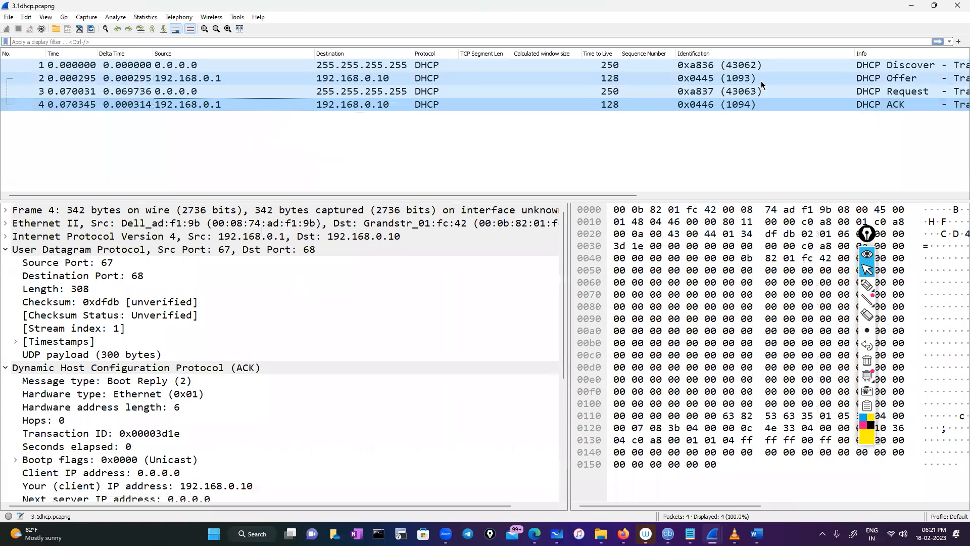
Step: Select the DHCP Offer in the packet list and review its address fields and DHCP options in the packet details
{"action": "left_click", "coordinate": [464, 80]}
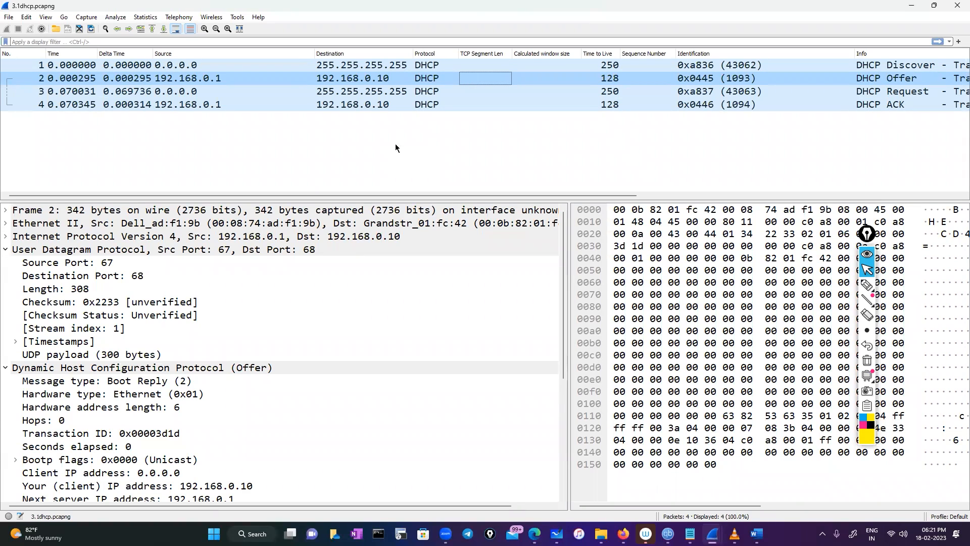
{"action": "scroll", "coordinate": [241, 277], "scroll_direction": "down", "scroll_amount": 2}
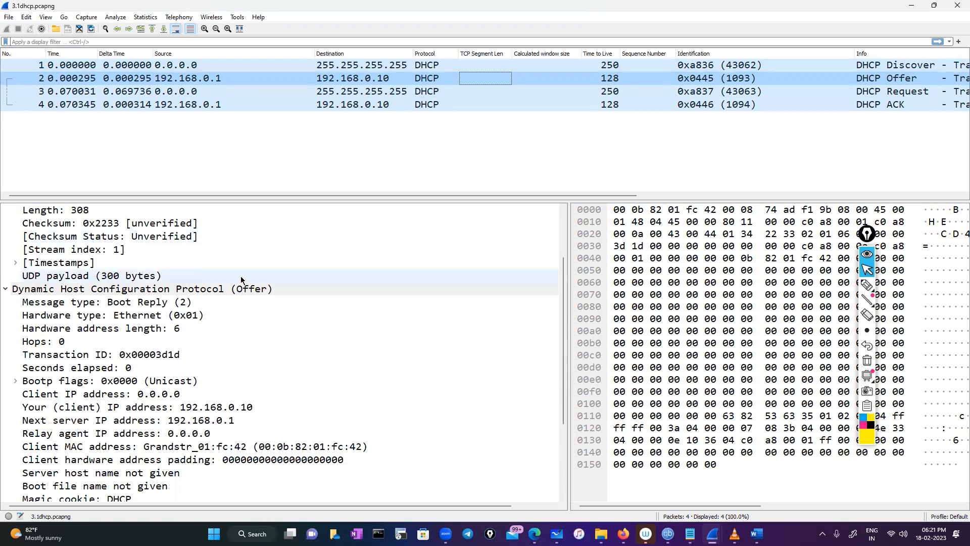
{"action": "scroll", "coordinate": [241, 277], "scroll_direction": "down", "scroll_amount": 2}
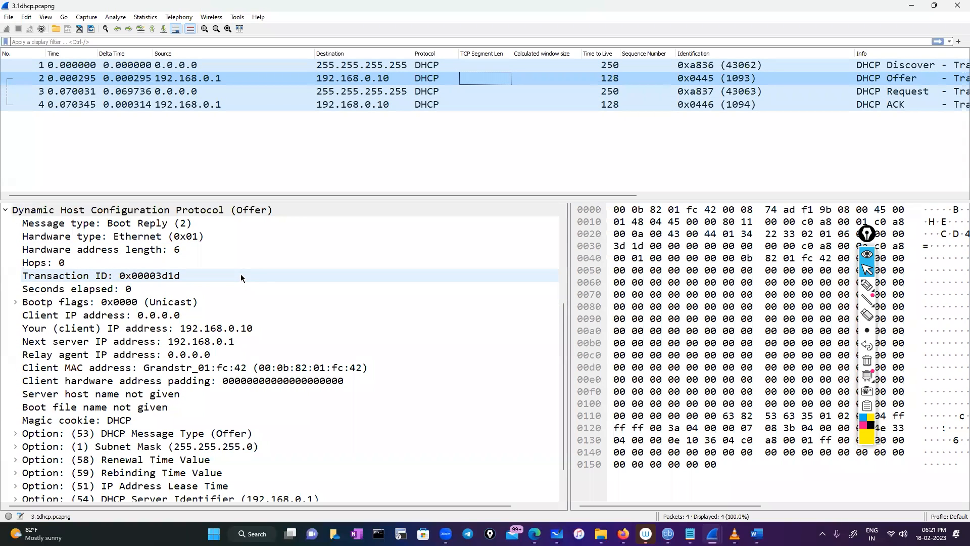
{"action": "scroll", "coordinate": [241, 277], "scroll_direction": "down", "scroll_amount": 1}
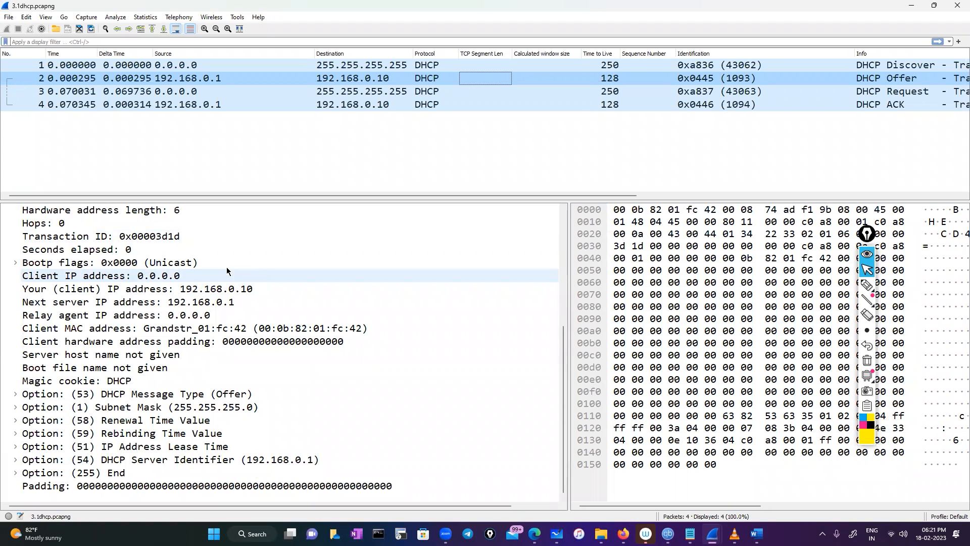
{"action": "scroll", "coordinate": [245, 337], "scroll_direction": "up", "scroll_amount": 2}
{"action": "scroll", "coordinate": [245, 337], "scroll_direction": "up", "scroll_amount": 3}
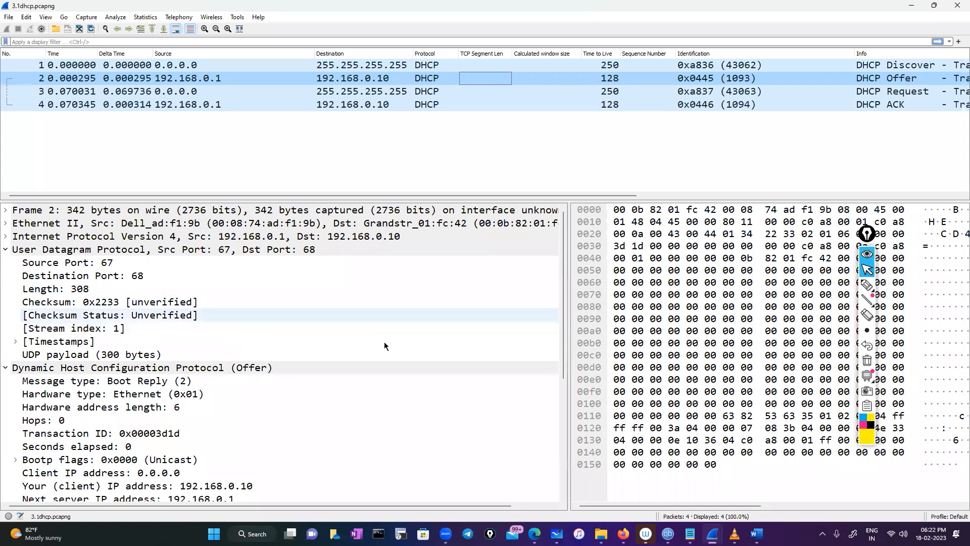
Step: Switch to the "Wireshark today" notes in Notepad and highlight the !(ip.dst == 192.168.10.184) filter line for review
{"action": "left_click", "coordinate": [347, 150]}
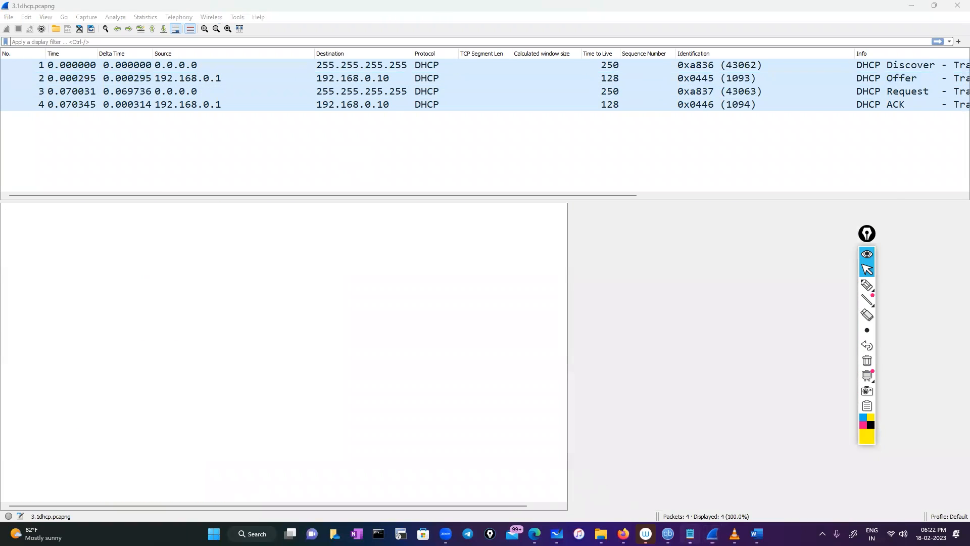
{"action": "left_click", "coordinate": [690, 534]}
{"action": "left_click", "coordinate": [317, 236]}
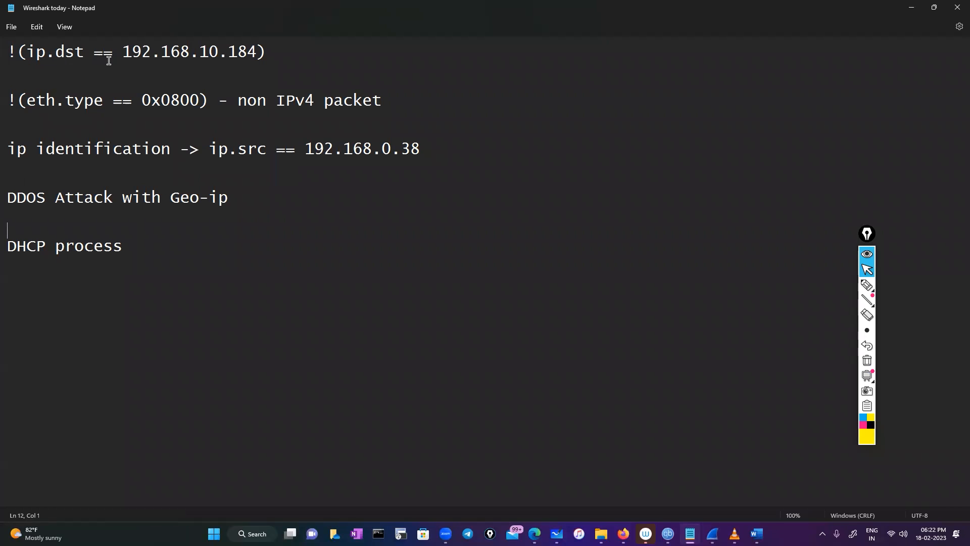
{"action": "left_click_drag", "start_coordinate": [281, 50], "coordinate": [8, 39]}
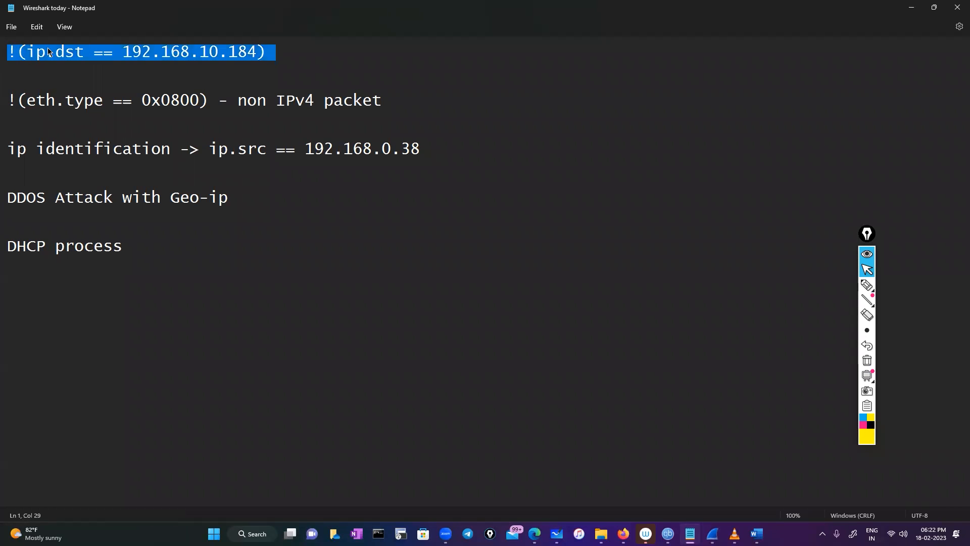
{"action": "left_click", "coordinate": [46, 68]}
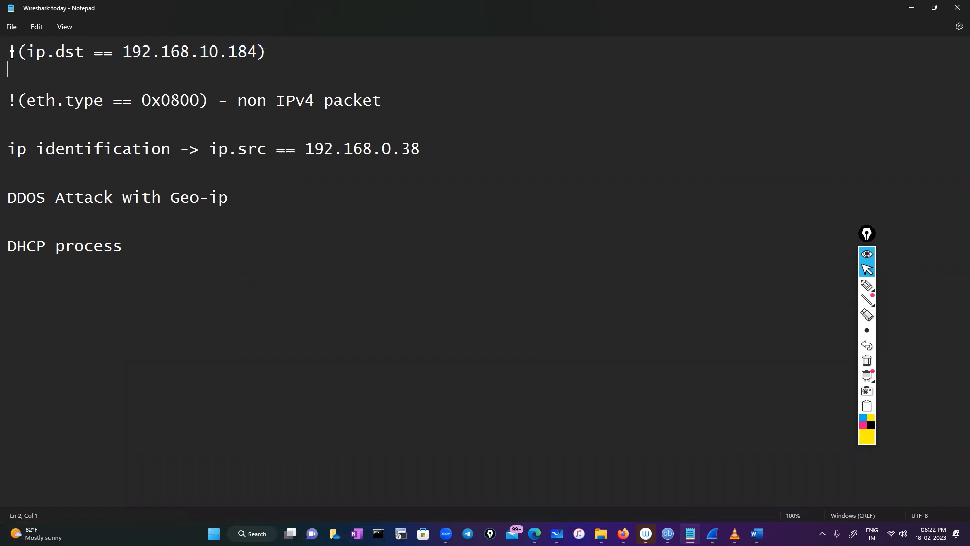
Step: Copy the !(ip.dst == 192.168.10.184) filter line from the notes
{"action": "left_click_drag", "start_coordinate": [9, 50], "coordinate": [263, 66]}
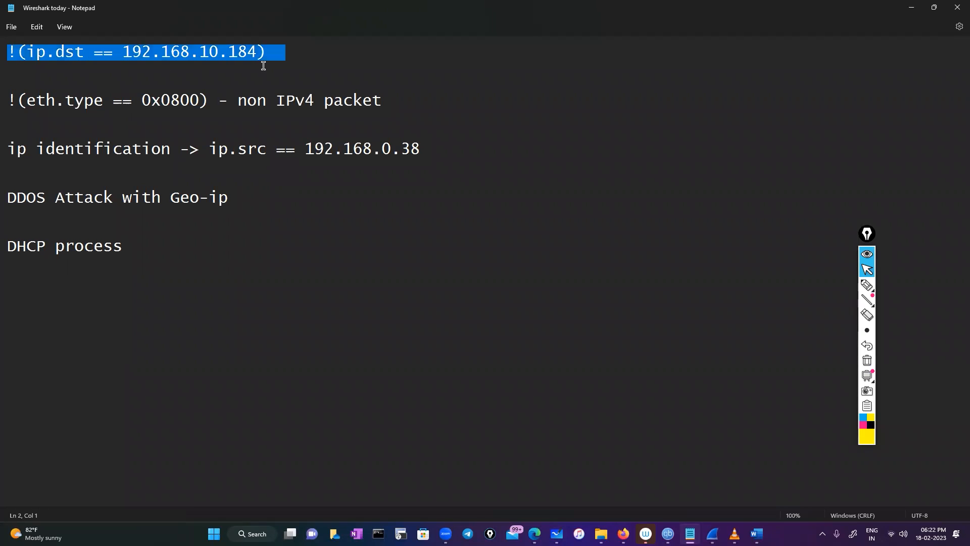
{"action": "left_click", "coordinate": [60, 70]}
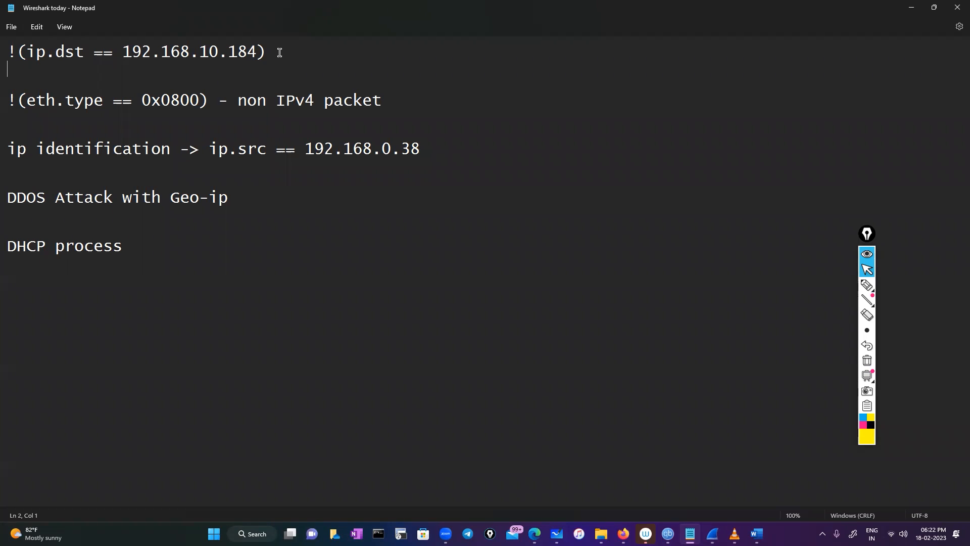
{"action": "left_click_drag", "start_coordinate": [279, 53], "coordinate": [7, 52]}
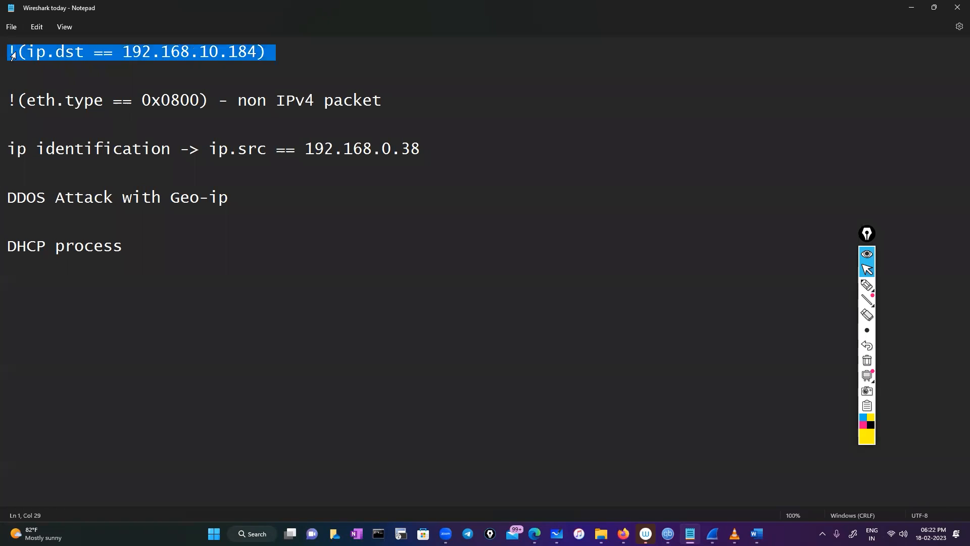
{"action": "right_click", "coordinate": [49, 58]}
{"action": "left_click", "coordinate": [67, 109]}
Step: Switch to the Sianets.pcapng capture in Wireshark and apply the copied !(ip.dst == 192.168.10.184) display filter
{"action": "mouse_move", "coordinate": [712, 534]}
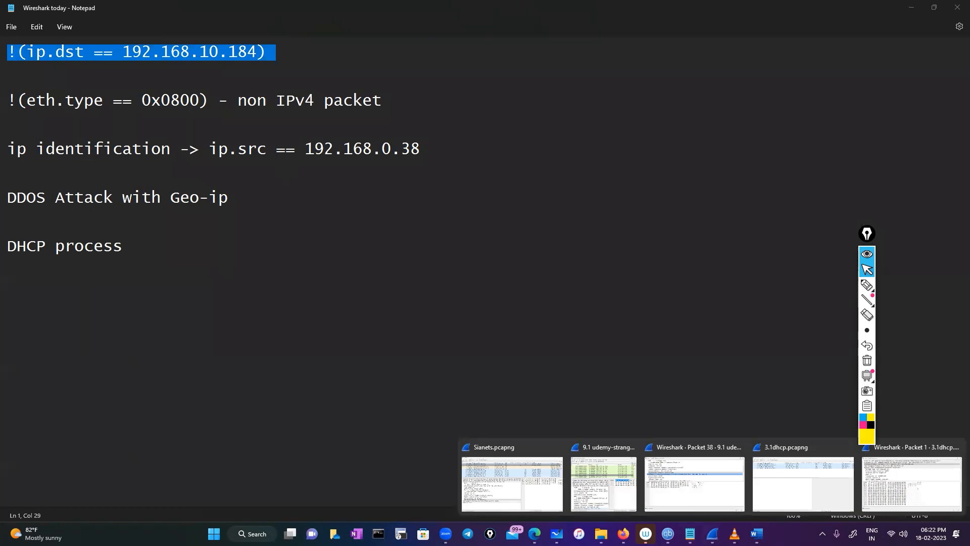
{"action": "left_click", "coordinate": [533, 480]}
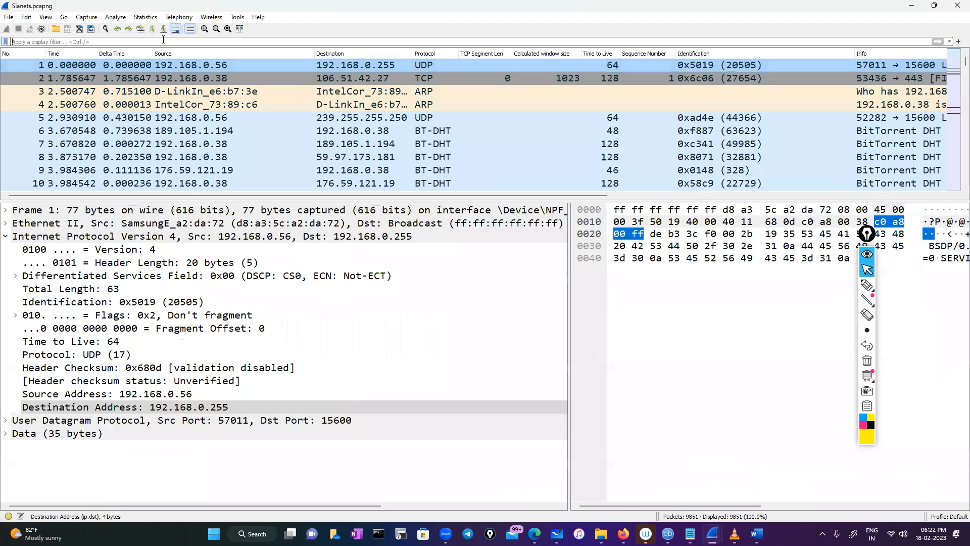
{"action": "left_click", "coordinate": [162, 40]}
{"action": "key", "text": "ctrl+v"}
{"action": "key", "text": "Return"}
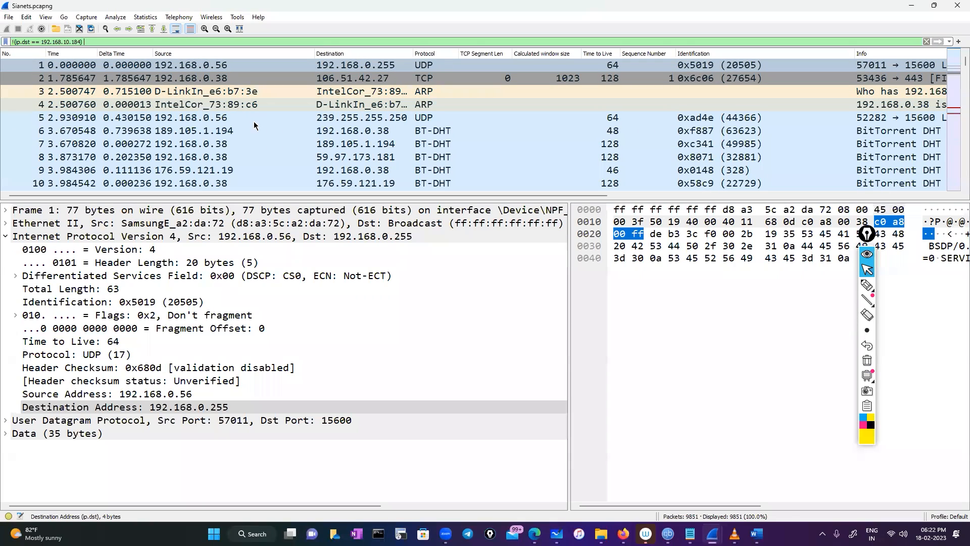
{"action": "scroll", "coordinate": [250, 122], "scroll_direction": "down", "scroll_amount": 2}
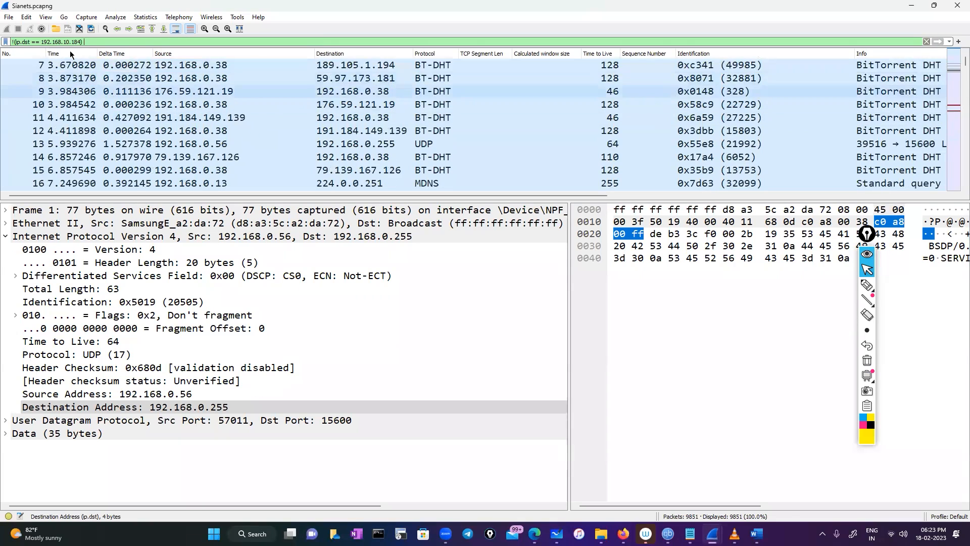
Step: Examine the destination address and the negated expression in the display filter against the source and destination addresses in the packet list
{"action": "left_click_drag", "start_coordinate": [41, 43], "coordinate": [79, 44]}
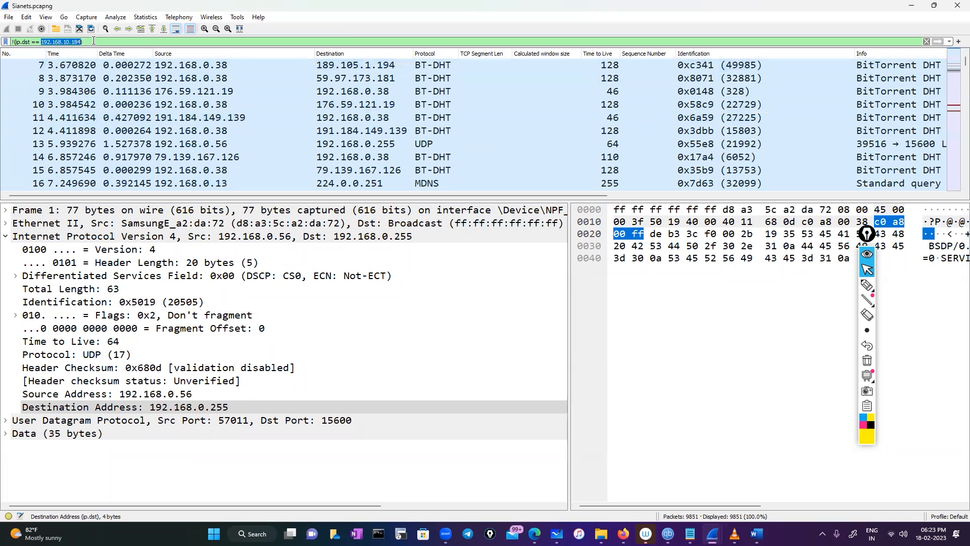
{"action": "left_click_drag", "start_coordinate": [86, 42], "coordinate": [6, 41]}
{"action": "scroll", "coordinate": [215, 139], "scroll_direction": "down", "scroll_amount": 4}
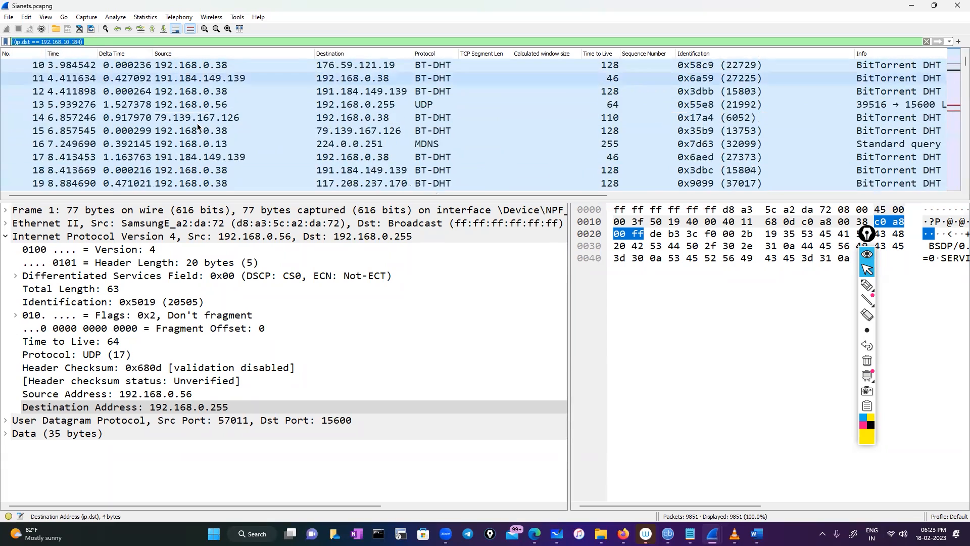
{"action": "scroll", "coordinate": [202, 170], "scroll_direction": "down", "scroll_amount": 3}
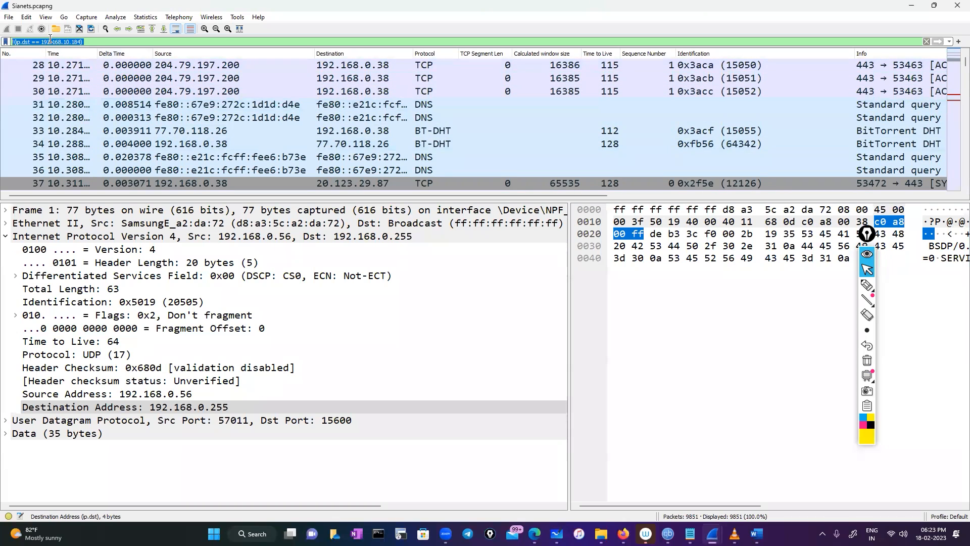
{"action": "left_click", "coordinate": [98, 43]}
{"action": "left_click", "coordinate": [87, 42]}
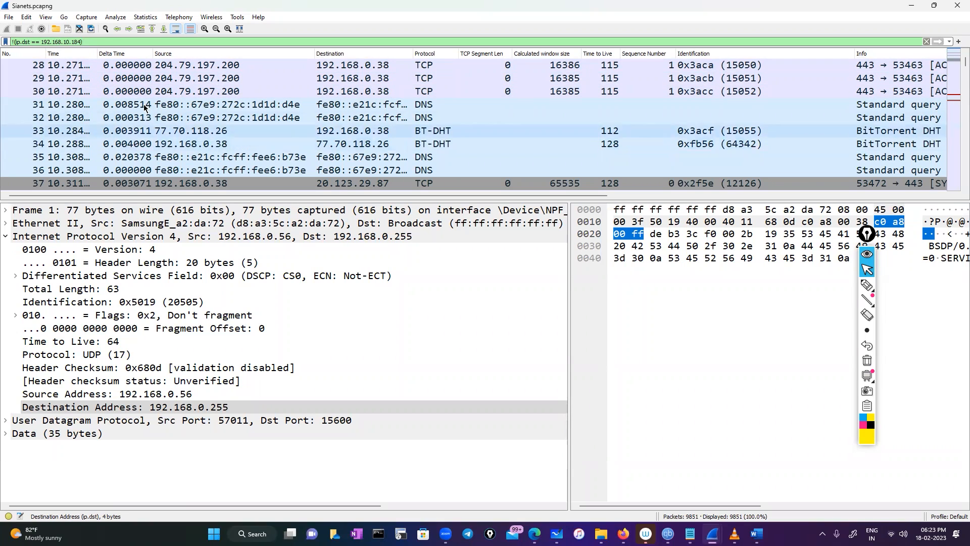
{"action": "left_click_drag", "start_coordinate": [105, 42], "coordinate": [17, 41]}
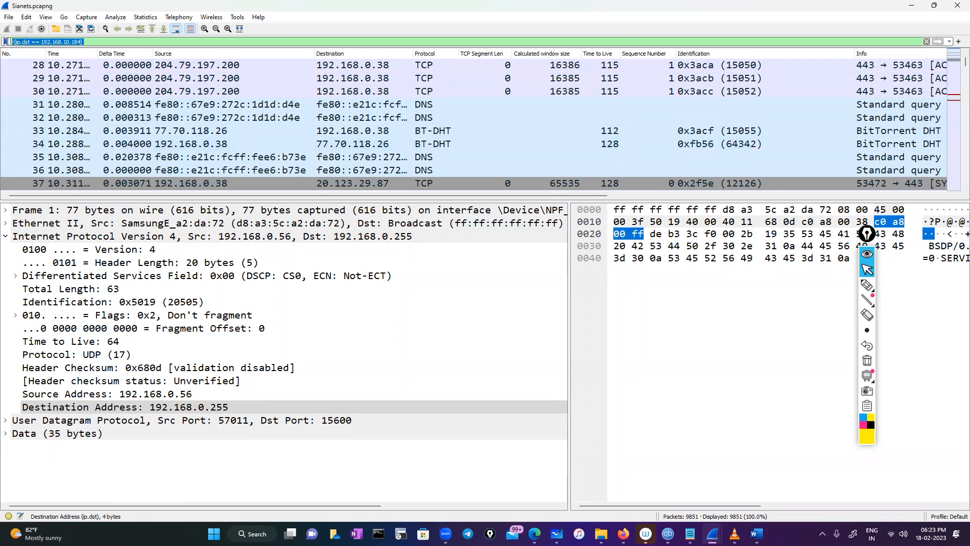
{"action": "left_click", "coordinate": [99, 42]}
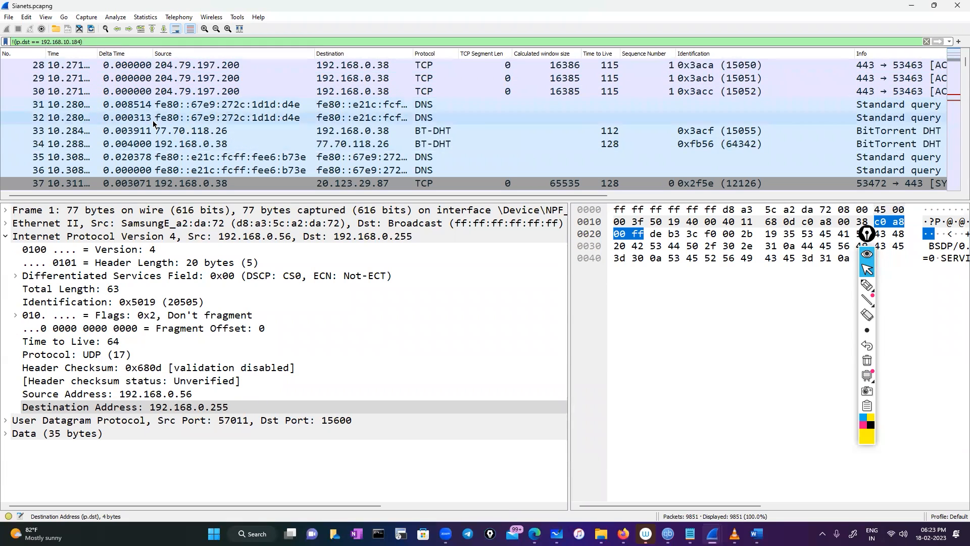
{"action": "scroll", "coordinate": [156, 137], "scroll_direction": "down", "scroll_amount": 2}
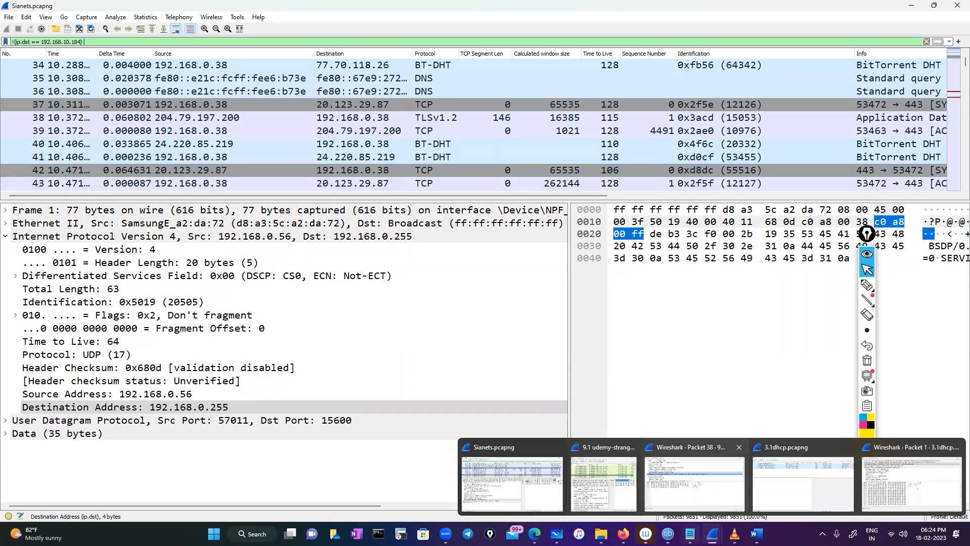
Step: Return to the Notepad notes and draw three stacked layer boxes with the pen, labelling the lowest "Phys" and the highest "Network"
{"action": "left_click", "coordinate": [691, 534]}
{"action": "left_click", "coordinate": [347, 260]}
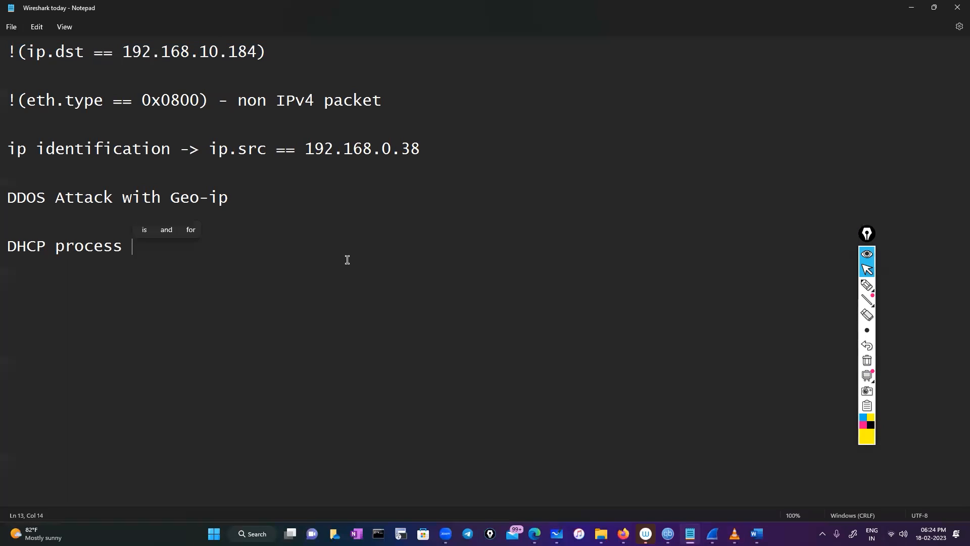
{"action": "left_click", "coordinate": [369, 133]}
{"action": "left_click", "coordinate": [867, 285]}
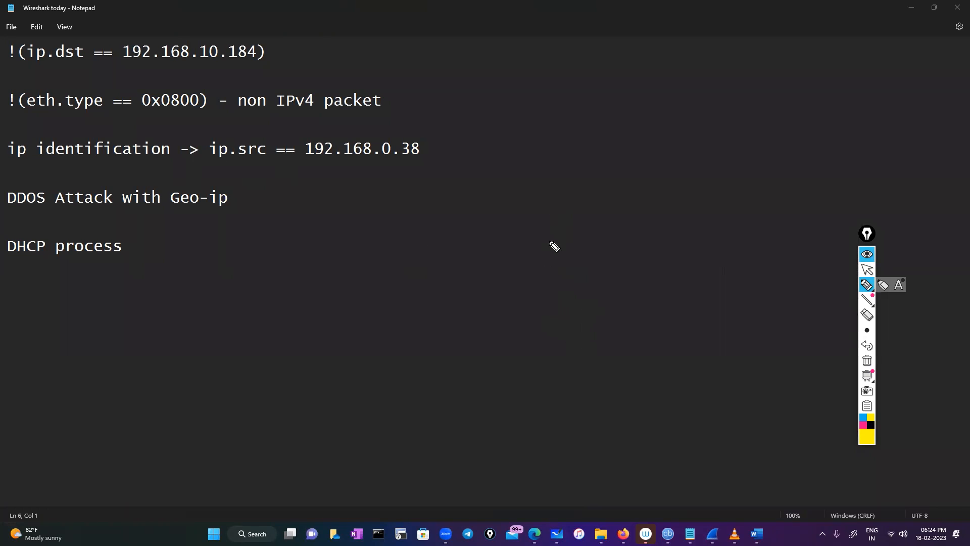
{"action": "mouse_move", "coordinate": [551, 353]}
{"action": "left_mouse_down"}
{"action": "mouse_move", "coordinate": [613, 349]}
{"action": "mouse_move", "coordinate": [630, 365]}
{"action": "mouse_move", "coordinate": [540, 362]}
{"action": "mouse_move", "coordinate": [549, 351]}
{"action": "left_mouse_up"}
{"action": "mouse_move", "coordinate": [635, 356]}
{"action": "left_mouse_down"}
{"action": "mouse_move", "coordinate": [703, 347]}
{"action": "mouse_move", "coordinate": [694, 357]}
{"action": "left_mouse_up"}
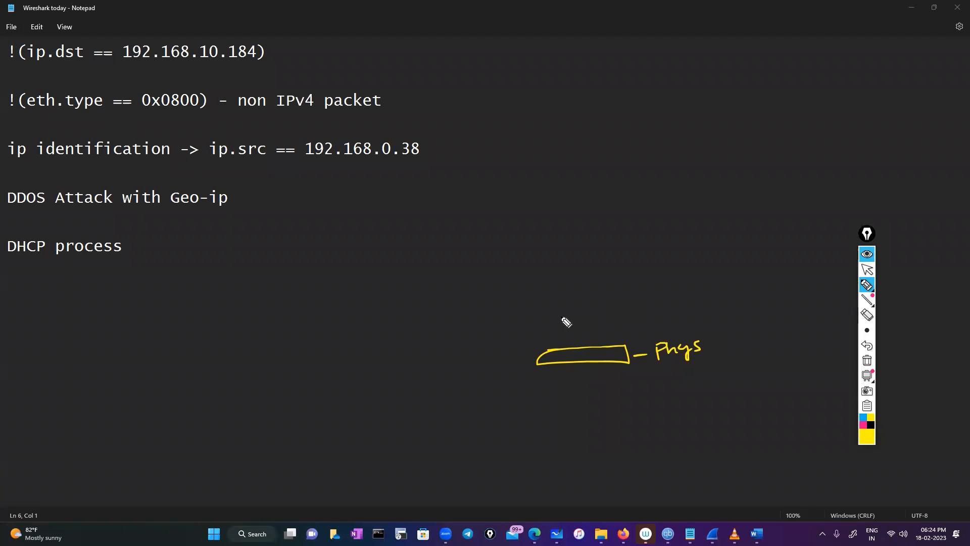
{"action": "mouse_move", "coordinate": [564, 318]}
{"action": "left_mouse_down"}
{"action": "mouse_move", "coordinate": [628, 315]}
{"action": "mouse_move", "coordinate": [553, 336]}
{"action": "mouse_move", "coordinate": [571, 314]}
{"action": "left_mouse_up"}
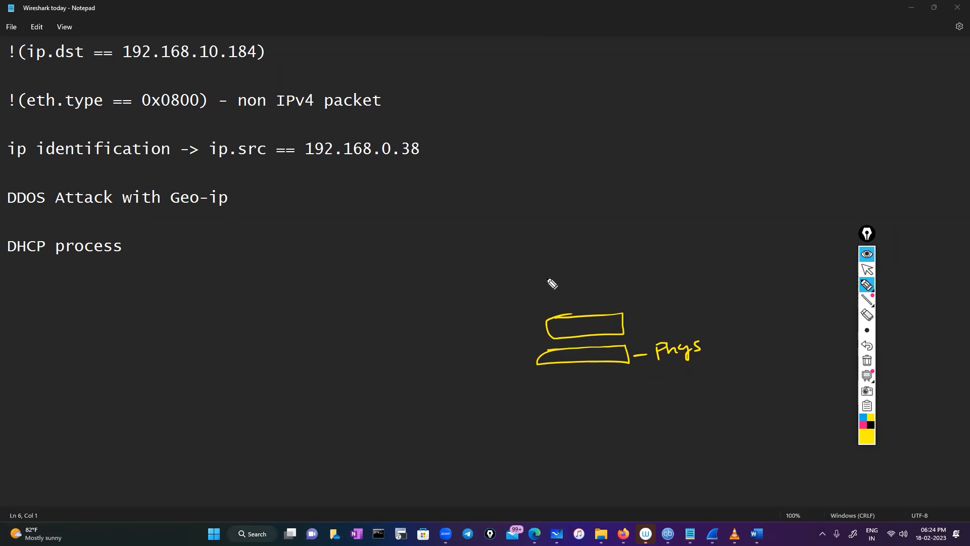
{"action": "mouse_move", "coordinate": [546, 276]}
{"action": "left_mouse_down"}
{"action": "mouse_move", "coordinate": [628, 301]}
{"action": "mouse_move", "coordinate": [547, 276]}
{"action": "left_mouse_up"}
{"action": "left_click_drag", "start_coordinate": [639, 280], "coordinate": [742, 248]}
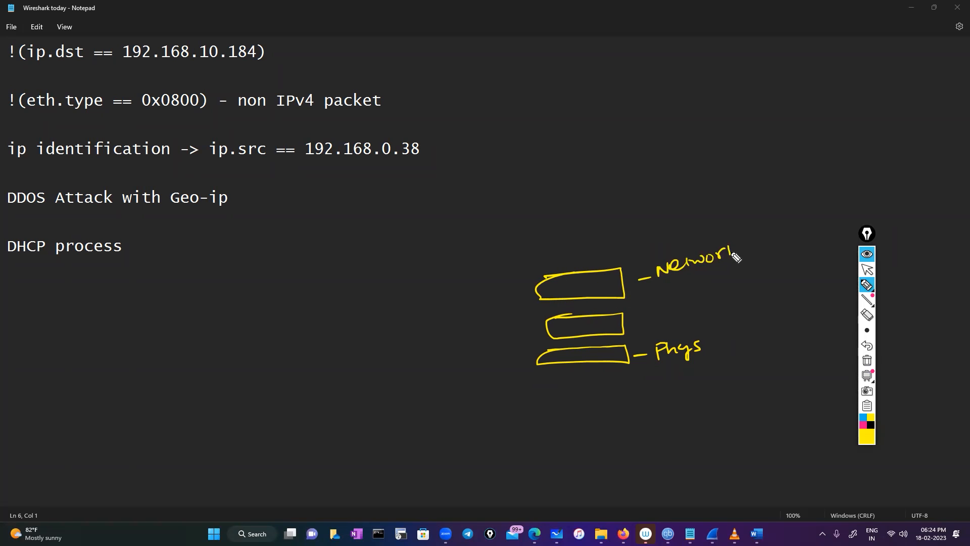
Step: Label the middle box "Data Link" with L2, and mark the Network layer L3 and the physical layer L1
{"action": "mouse_move", "coordinate": [632, 322]}
{"action": "left_mouse_down"}
{"action": "mouse_move", "coordinate": [695, 298]}
{"action": "mouse_move", "coordinate": [719, 306]}
{"action": "left_mouse_up"}
{"action": "left_click_drag", "start_coordinate": [719, 306], "coordinate": [726, 303]}
{"action": "mouse_move", "coordinate": [677, 316]}
{"action": "left_mouse_down"}
{"action": "mouse_move", "coordinate": [761, 309]}
{"action": "mouse_move", "coordinate": [736, 317]}
{"action": "left_mouse_up"}
{"action": "left_click_drag", "start_coordinate": [754, 251], "coordinate": [769, 248]}
{"action": "left_click_drag", "start_coordinate": [781, 239], "coordinate": [794, 254]}
{"action": "left_click_drag", "start_coordinate": [723, 347], "coordinate": [741, 345]}
{"action": "mouse_move", "coordinate": [754, 329]}
{"action": "left_mouse_down"}
{"action": "mouse_move", "coordinate": [761, 348]}
{"action": "mouse_move", "coordinate": [775, 329]}
{"action": "mouse_move", "coordinate": [773, 350]}
{"action": "left_mouse_up"}
Step: Draw a zigzag link leading to the physical layer box, with a circled X at each end
{"action": "left_click_drag", "start_coordinate": [415, 373], "coordinate": [529, 364]}
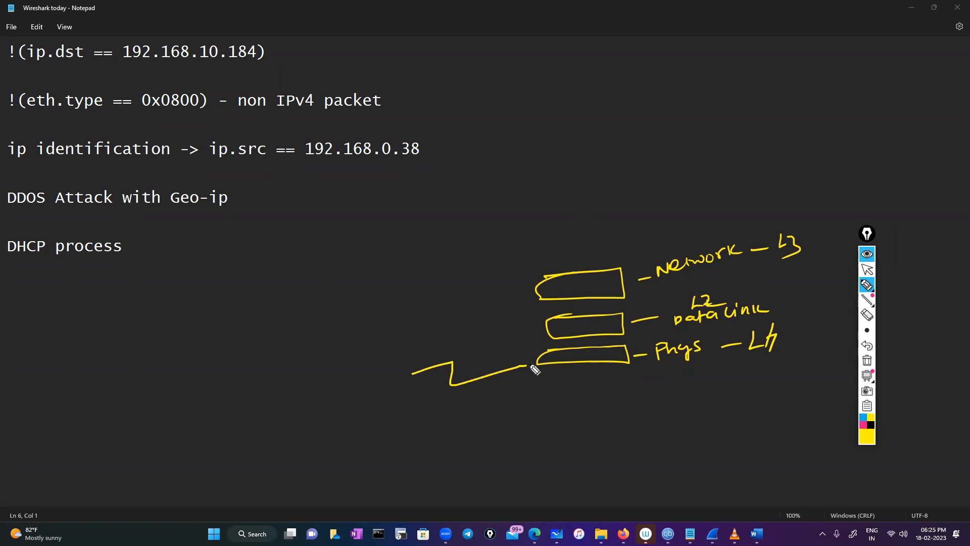
{"action": "mouse_move", "coordinate": [410, 356]}
{"action": "left_mouse_down"}
{"action": "mouse_move", "coordinate": [395, 385]}
{"action": "mouse_move", "coordinate": [422, 365]}
{"action": "left_mouse_up"}
{"action": "mouse_move", "coordinate": [530, 352]}
{"action": "left_mouse_down"}
{"action": "mouse_move", "coordinate": [520, 384]}
{"action": "mouse_move", "coordinate": [543, 358]}
{"action": "left_mouse_up"}
{"action": "left_click_drag", "start_coordinate": [398, 369], "coordinate": [422, 376]}
{"action": "left_click_drag", "start_coordinate": [410, 360], "coordinate": [405, 380]}
{"action": "left_click_drag", "start_coordinate": [523, 363], "coordinate": [535, 376]}
{"action": "left_click_drag", "start_coordinate": [535, 362], "coordinate": [523, 378]}
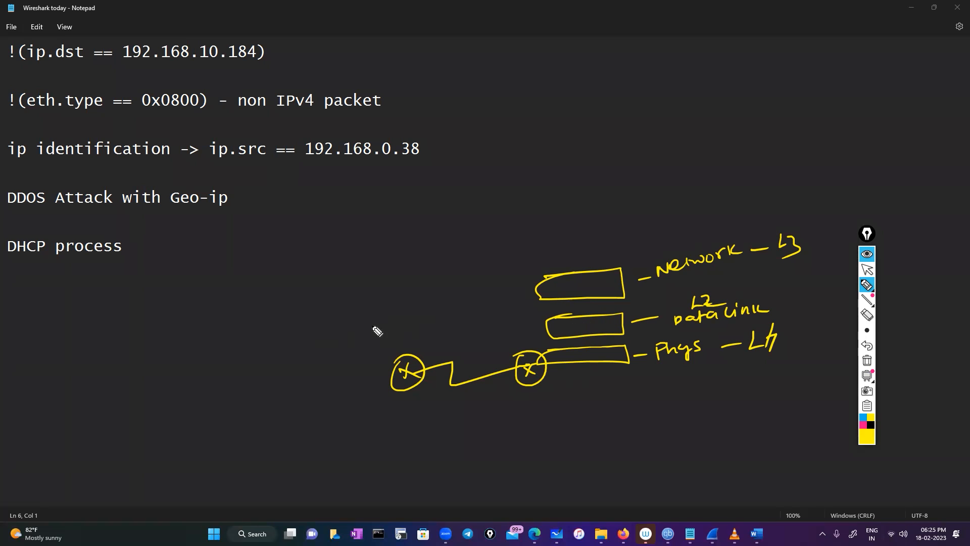
Step: Write "Dm" above the zigzag link, followed by boxed labels "CPEA", "SM" and "BCPE" leading to the Data Link box
{"action": "left_click_drag", "start_coordinate": [348, 338], "coordinate": [349, 351]}
{"action": "mouse_move", "coordinate": [345, 341]}
{"action": "left_mouse_down"}
{"action": "mouse_move", "coordinate": [350, 349]}
{"action": "mouse_move", "coordinate": [379, 342]}
{"action": "left_mouse_up"}
{"action": "left_click", "coordinate": [396, 326]}
{"action": "left_click_drag", "start_coordinate": [404, 326], "coordinate": [399, 337]}
{"action": "left_click_drag", "start_coordinate": [407, 328], "coordinate": [410, 337]}
{"action": "mouse_move", "coordinate": [418, 332]}
{"action": "left_mouse_down"}
{"action": "mouse_move", "coordinate": [439, 325]}
{"action": "mouse_move", "coordinate": [451, 333]}
{"action": "mouse_move", "coordinate": [393, 316]}
{"action": "left_mouse_up"}
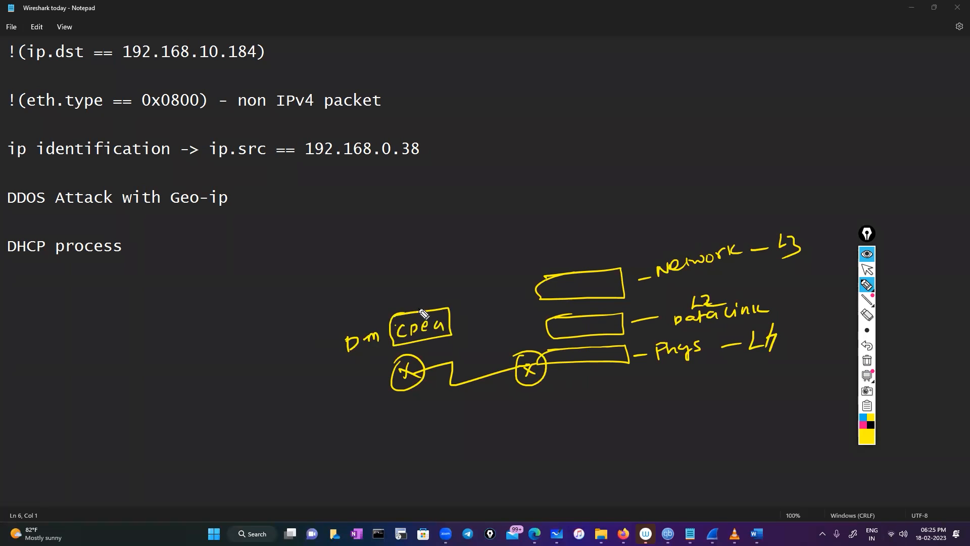
{"action": "mouse_move", "coordinate": [468, 311]}
{"action": "left_mouse_down"}
{"action": "mouse_move", "coordinate": [462, 320]}
{"action": "mouse_move", "coordinate": [491, 324]}
{"action": "left_mouse_up"}
{"action": "mouse_move", "coordinate": [457, 307]}
{"action": "left_mouse_down"}
{"action": "mouse_move", "coordinate": [503, 309]}
{"action": "mouse_move", "coordinate": [459, 326]}
{"action": "mouse_move", "coordinate": [546, 317]}
{"action": "mouse_move", "coordinate": [545, 300]}
{"action": "mouse_move", "coordinate": [504, 326]}
{"action": "mouse_move", "coordinate": [500, 305]}
{"action": "left_mouse_up"}
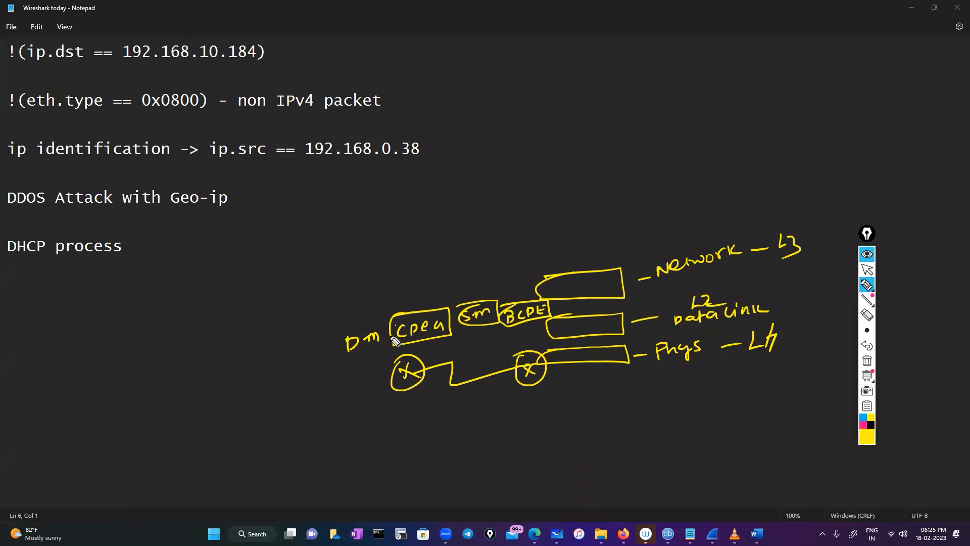
Step: Draw a curved arrow up from the "Dm" row to a chain of boxes labelled IP, ARP and DNS, and put the pen away
{"action": "mouse_move", "coordinate": [394, 343]}
{"action": "left_mouse_down"}
{"action": "mouse_move", "coordinate": [303, 333]}
{"action": "mouse_move", "coordinate": [380, 283]}
{"action": "mouse_move", "coordinate": [370, 299]}
{"action": "left_mouse_up"}
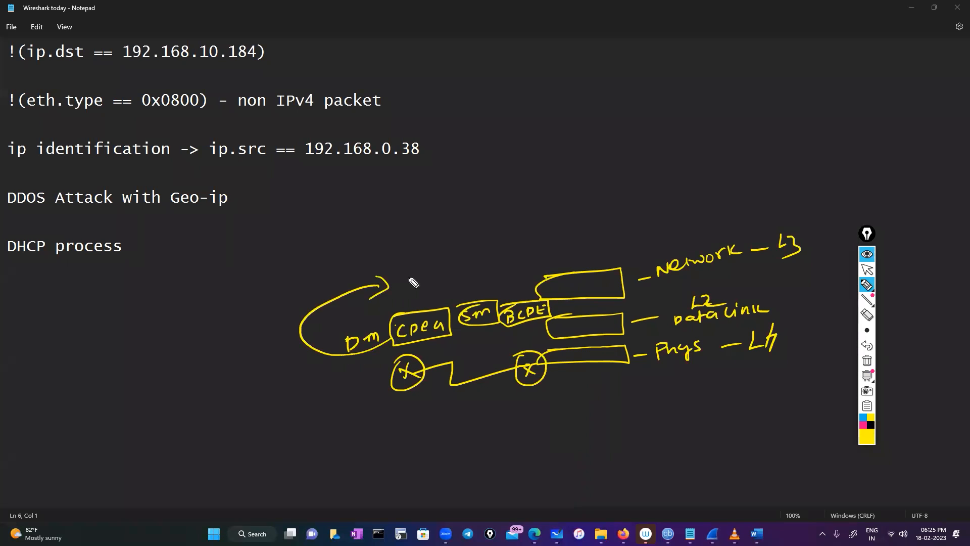
{"action": "left_click_drag", "start_coordinate": [405, 266], "coordinate": [412, 276]}
{"action": "mouse_move", "coordinate": [423, 265]}
{"action": "left_mouse_down"}
{"action": "mouse_move", "coordinate": [439, 281]}
{"action": "mouse_move", "coordinate": [387, 273]}
{"action": "mouse_move", "coordinate": [452, 267]}
{"action": "mouse_move", "coordinate": [514, 236]}
{"action": "left_mouse_up"}
{"action": "mouse_move", "coordinate": [451, 238]}
{"action": "left_mouse_down"}
{"action": "mouse_move", "coordinate": [511, 219]}
{"action": "mouse_move", "coordinate": [455, 235]}
{"action": "left_mouse_up"}
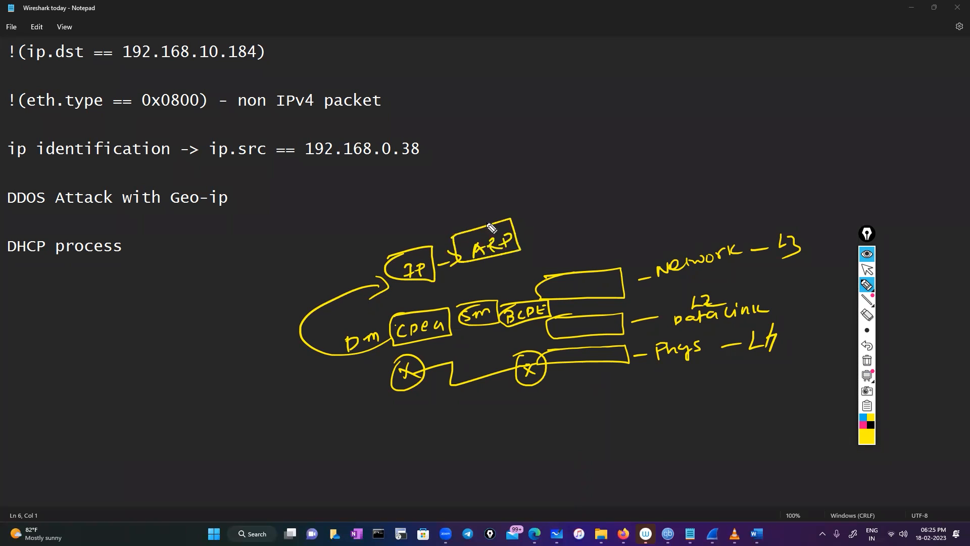
{"action": "mouse_move", "coordinate": [524, 235]}
{"action": "left_mouse_down"}
{"action": "mouse_move", "coordinate": [604, 204]}
{"action": "mouse_move", "coordinate": [620, 215]}
{"action": "mouse_move", "coordinate": [556, 213]}
{"action": "mouse_move", "coordinate": [557, 235]}
{"action": "left_mouse_up"}
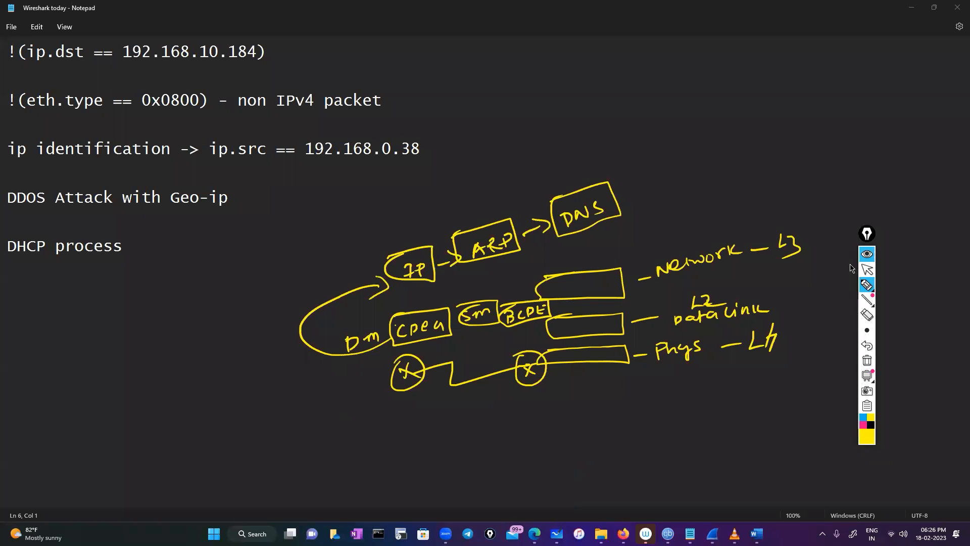
{"action": "left_click", "coordinate": [863, 272]}
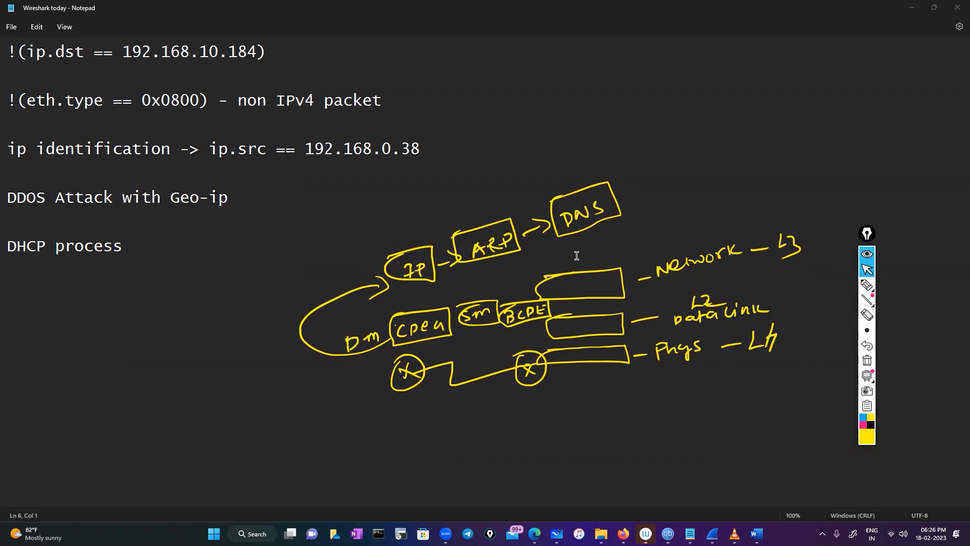
Step: Switch to the Sianets.pcapng capture and examine the ports, sequence numbers and flags in TCP packet 37's header
{"action": "mouse_move", "coordinate": [713, 534]}
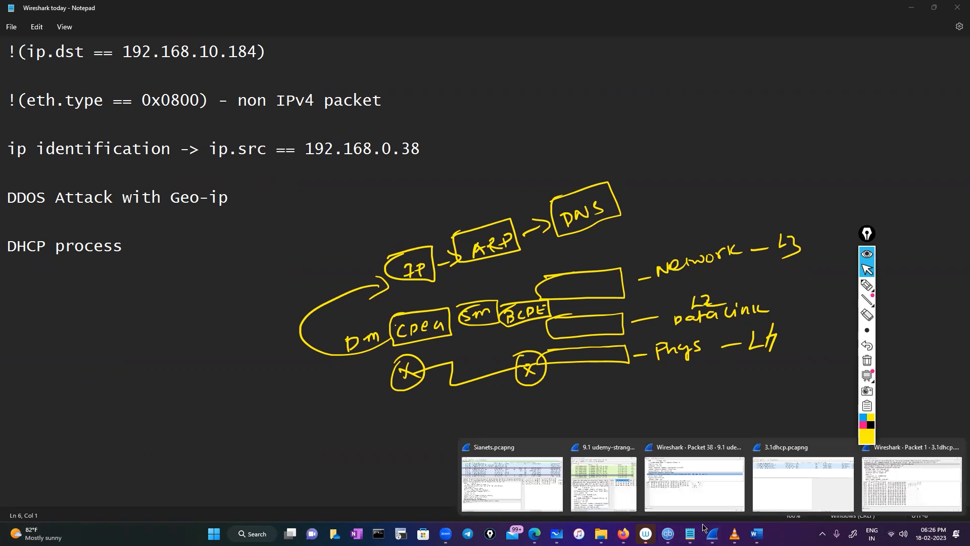
{"action": "left_click", "coordinate": [504, 473]}
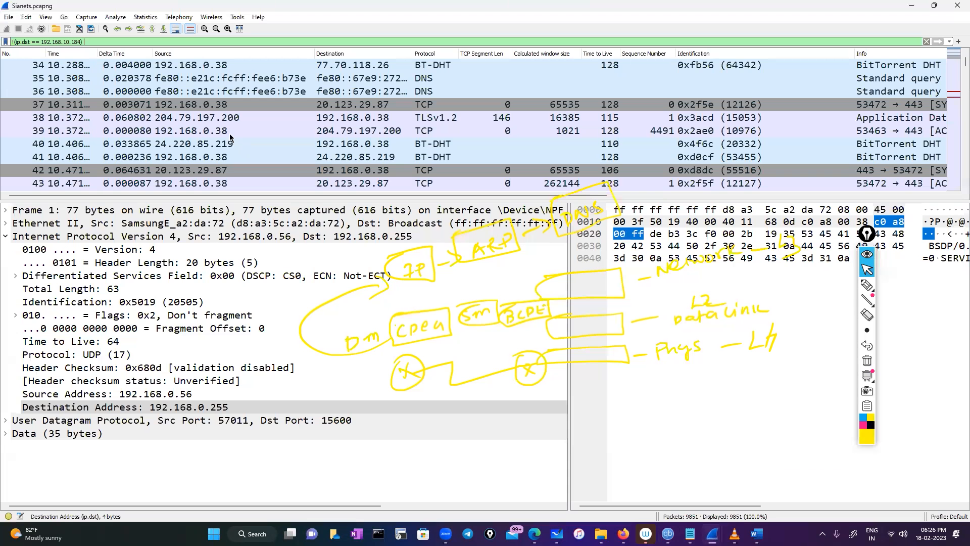
{"action": "left_click", "coordinate": [220, 105]}
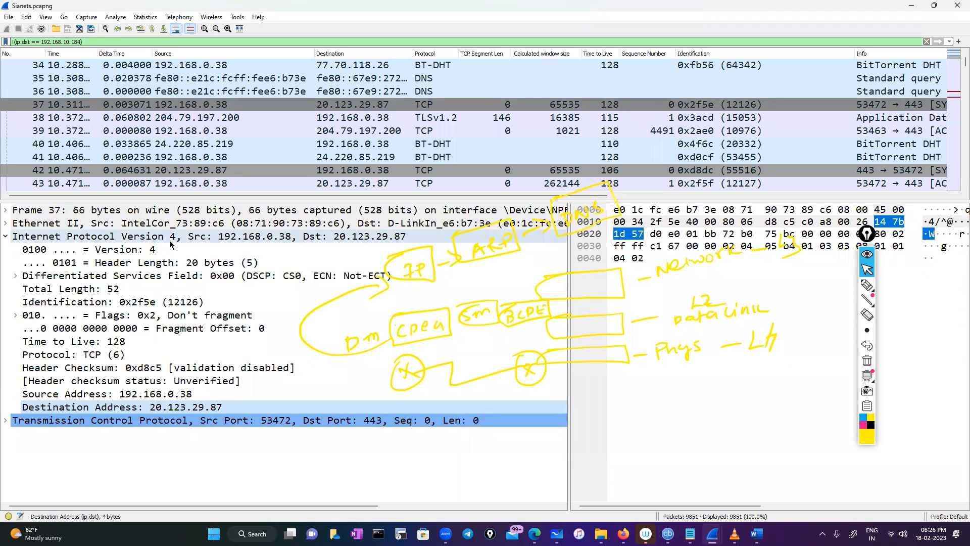
{"action": "left_click", "coordinate": [6, 420]}
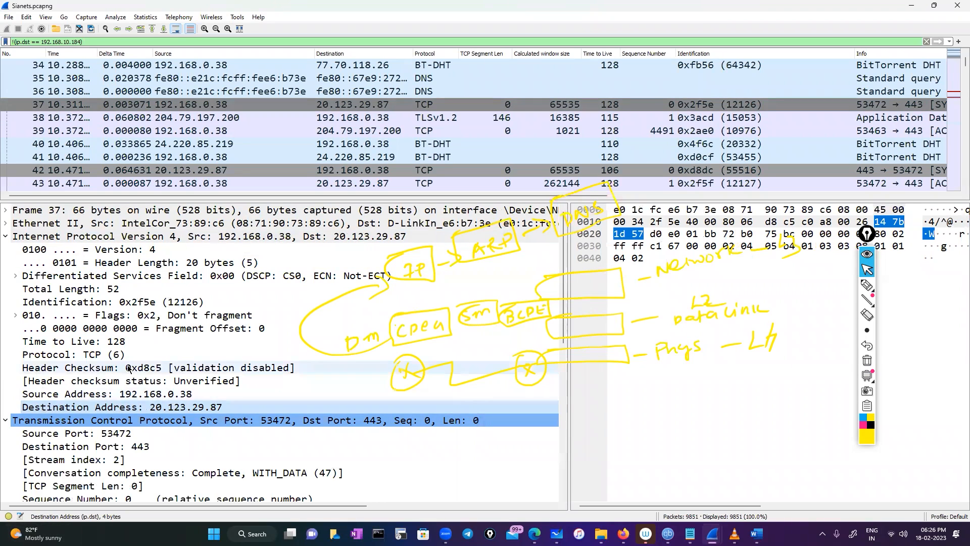
{"action": "scroll", "coordinate": [128, 368], "scroll_direction": "down", "scroll_amount": 3}
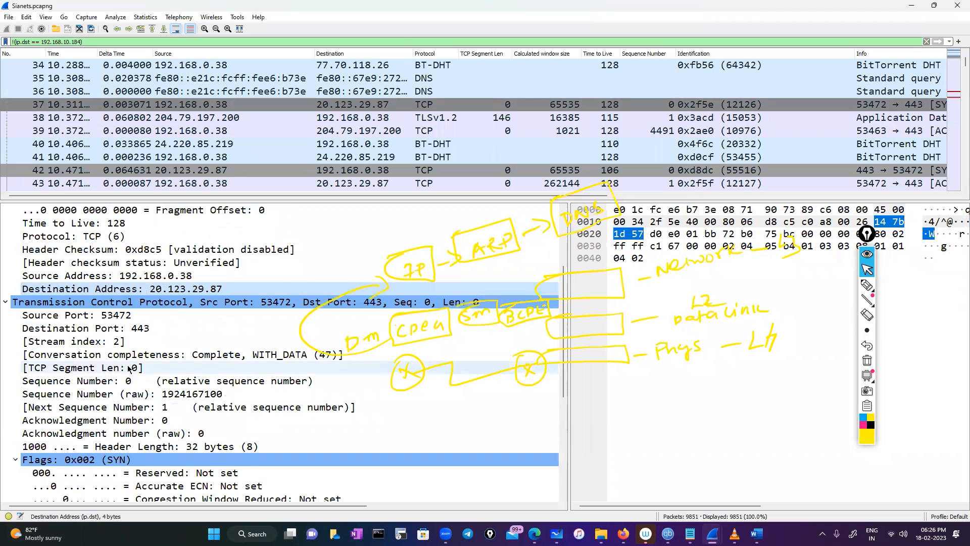
{"action": "scroll", "coordinate": [129, 368], "scroll_direction": "down", "scroll_amount": 3}
{"action": "scroll", "coordinate": [128, 368], "scroll_direction": "down", "scroll_amount": 3}
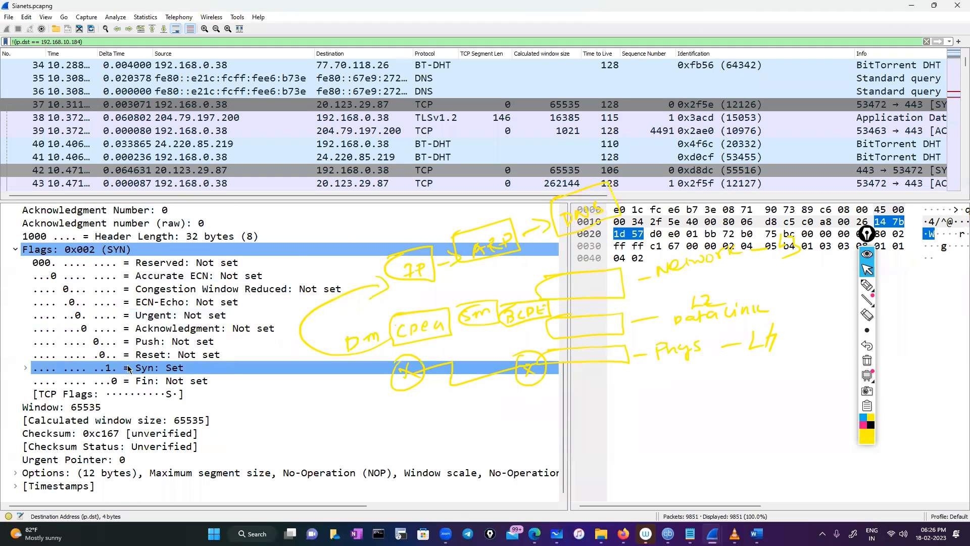
{"action": "scroll", "coordinate": [129, 368], "scroll_direction": "up", "scroll_amount": 4}
Step: Switch to the Wireshark notes in Notepad and copy the "!(eth.type == 0x0800)" filter expression
{"action": "key", "text": "alt+Tab"}
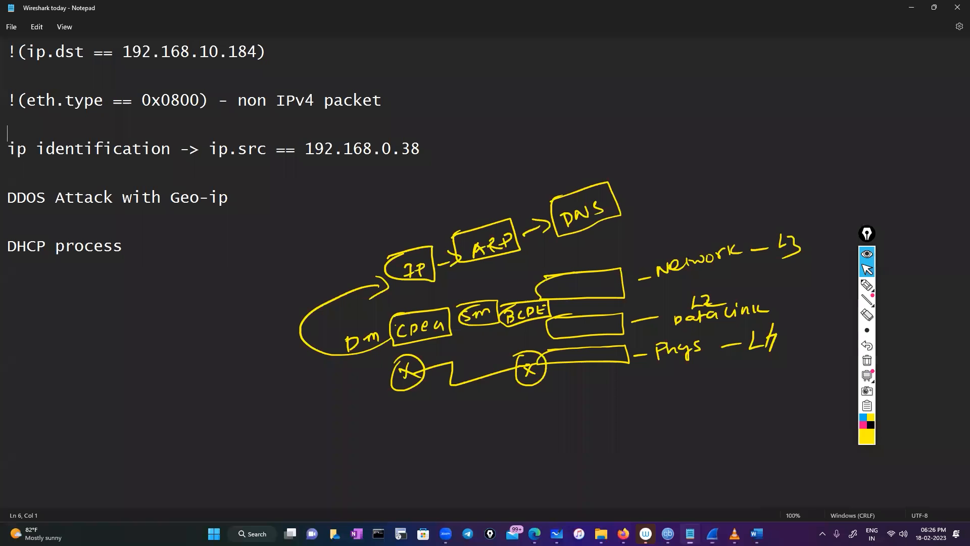
{"action": "left_click_drag", "start_coordinate": [9, 98], "coordinate": [207, 105]}
{"action": "right_click", "coordinate": [182, 101]}
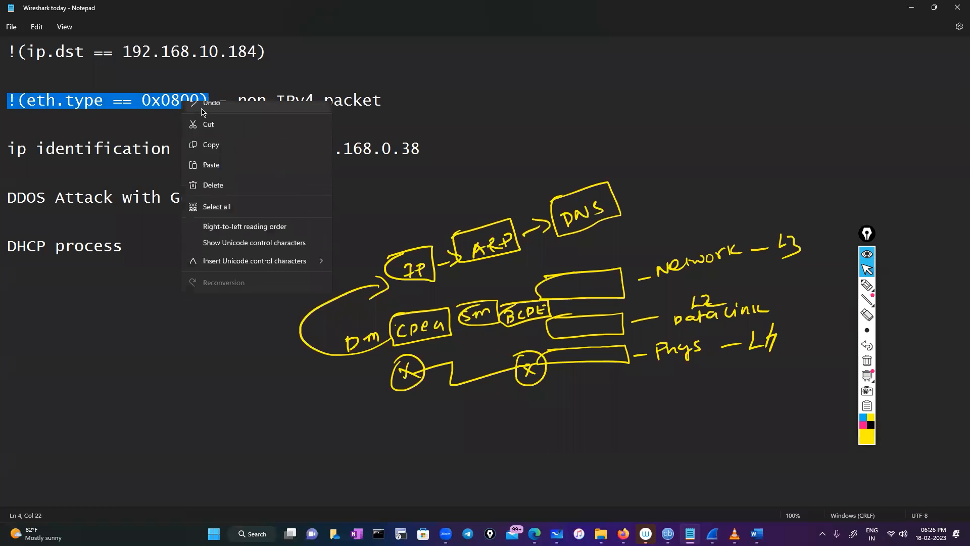
{"action": "left_click", "coordinate": [202, 156]}
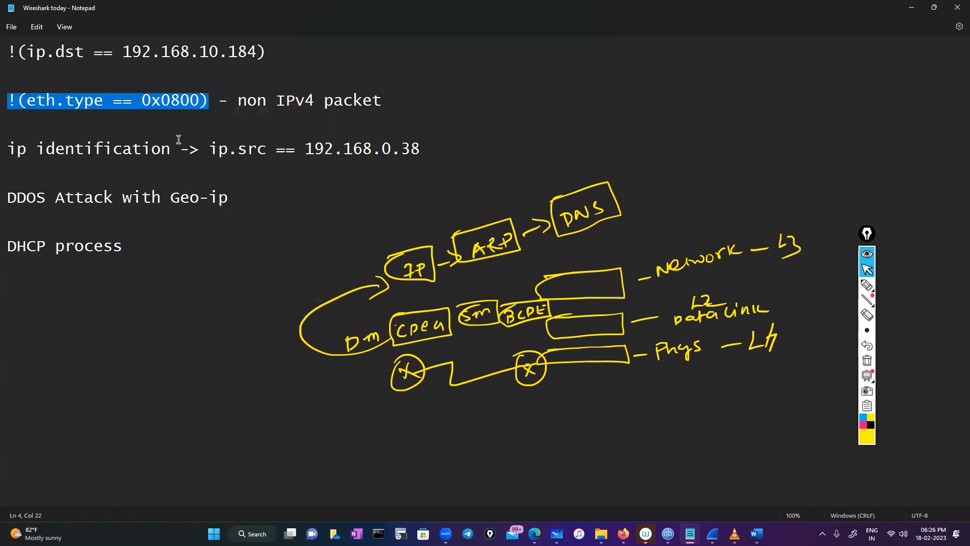
{"action": "left_click", "coordinate": [19, 105]}
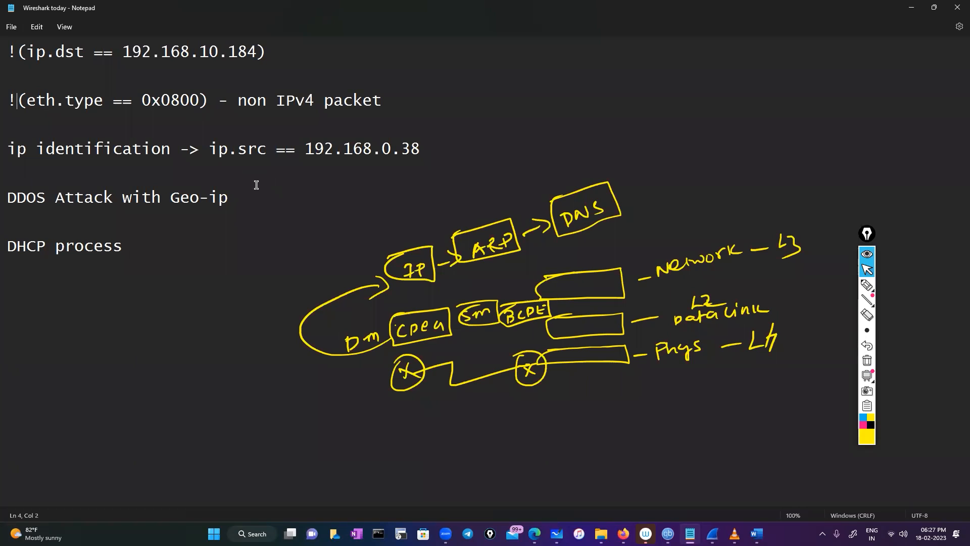
Step: Draw an arrow up from the IP box to a boxed "0x0800" label, and put the pen away
{"action": "left_click", "coordinate": [867, 286]}
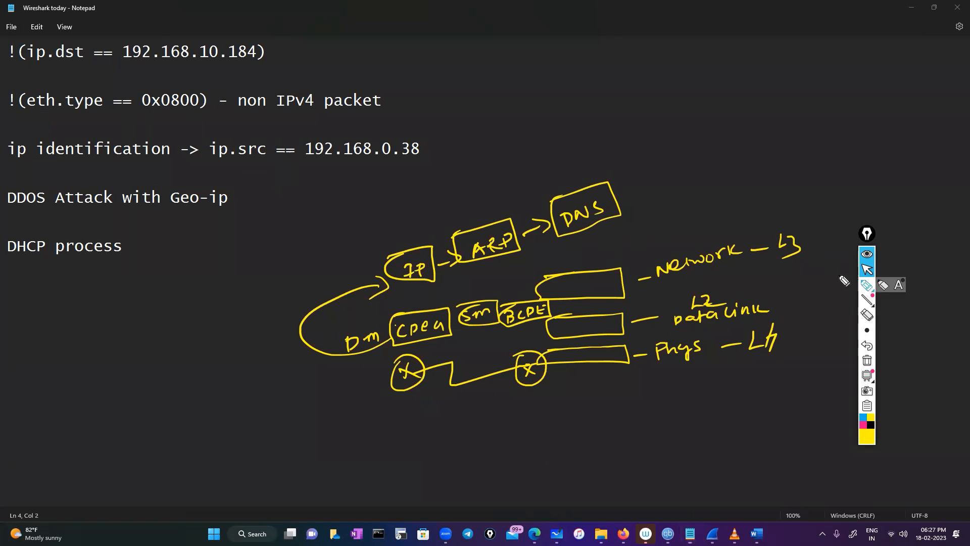
{"action": "mouse_move", "coordinate": [405, 254]}
{"action": "left_mouse_down"}
{"action": "mouse_move", "coordinate": [420, 223]}
{"action": "mouse_move", "coordinate": [412, 220]}
{"action": "mouse_move", "coordinate": [498, 178]}
{"action": "mouse_move", "coordinate": [445, 189]}
{"action": "mouse_move", "coordinate": [520, 182]}
{"action": "mouse_move", "coordinate": [439, 174]}
{"action": "left_mouse_up"}
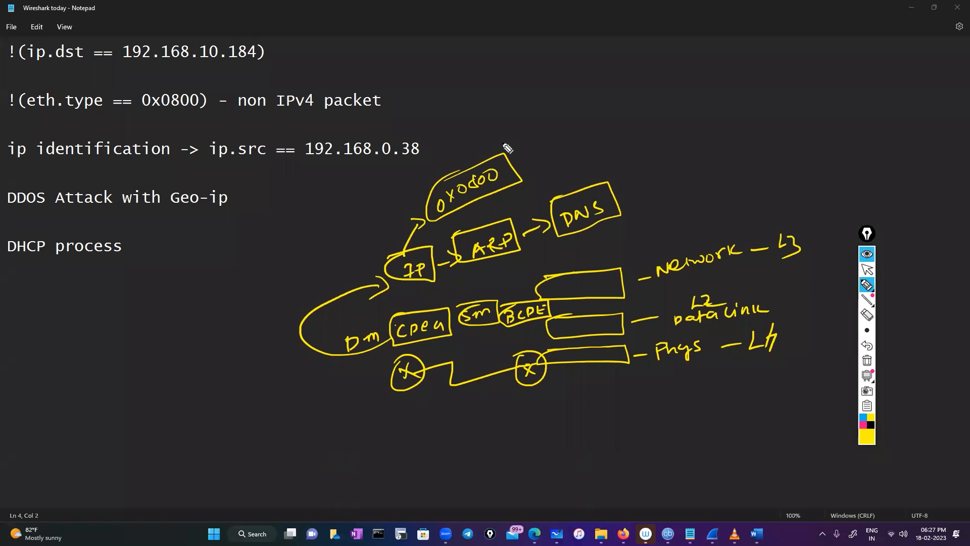
{"action": "left_click", "coordinate": [867, 270]}
Step: Copy "eth.type == 0x0800" from the notes and apply it as the display filter in the Sianets.pcapng capture
{"action": "left_click_drag", "start_coordinate": [203, 100], "coordinate": [27, 100]}
{"action": "right_click", "coordinate": [51, 103]}
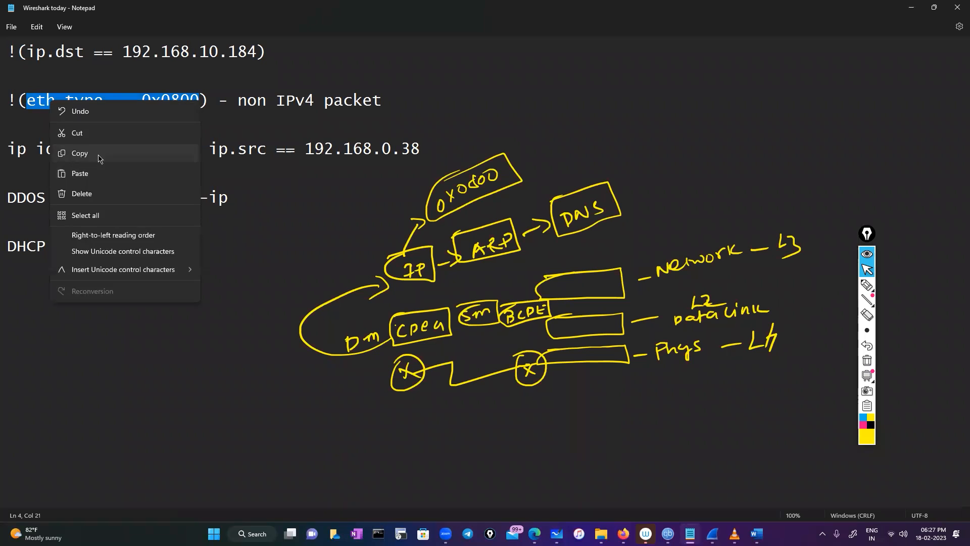
{"action": "left_click", "coordinate": [79, 153]}
{"action": "mouse_move", "coordinate": [713, 534]}
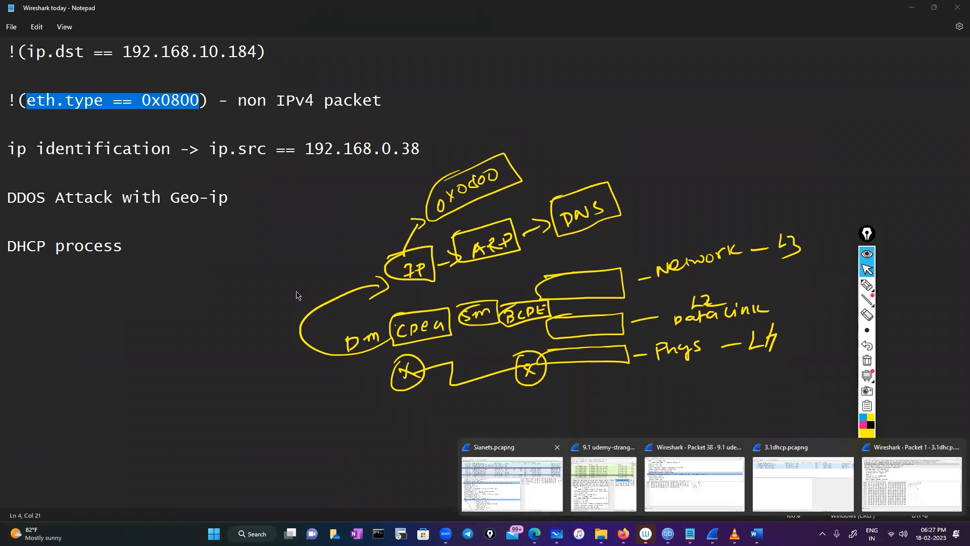
{"action": "left_click", "coordinate": [538, 480]}
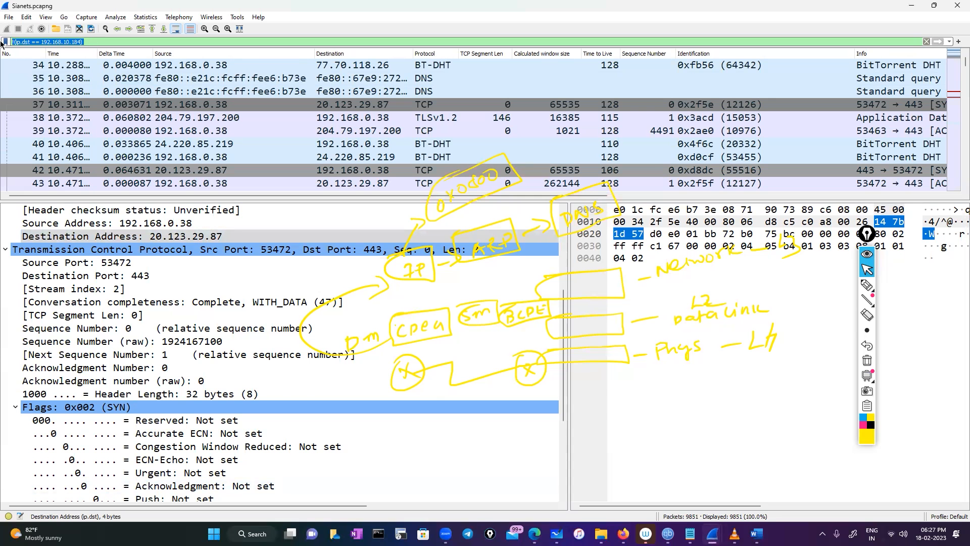
{"action": "key", "text": "ctrl+v"}
{"action": "key", "text": "Return"}
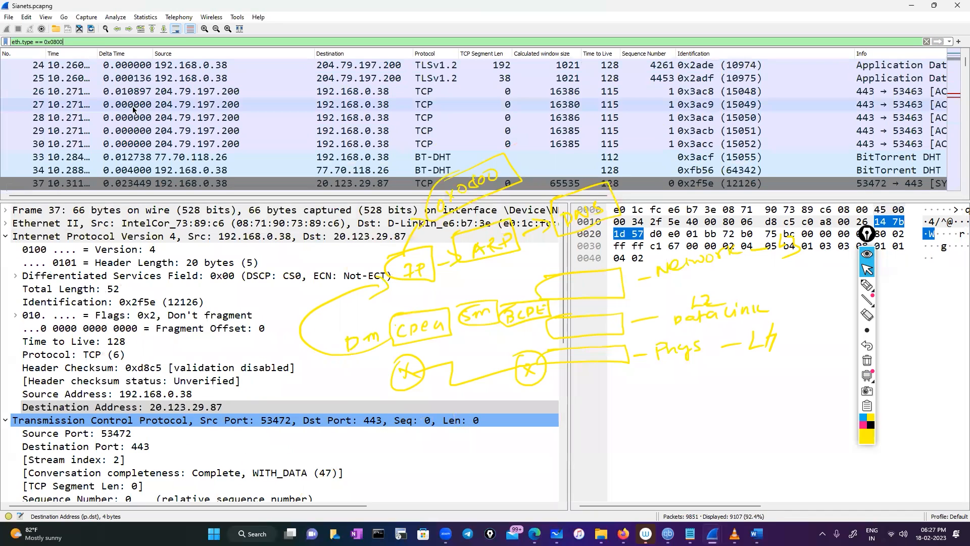
Step: Look through the filtered IPv4 packets and examine the IP and TCP header fields of packet 37
{"action": "scroll", "coordinate": [136, 116], "scroll_direction": "down", "scroll_amount": 10}
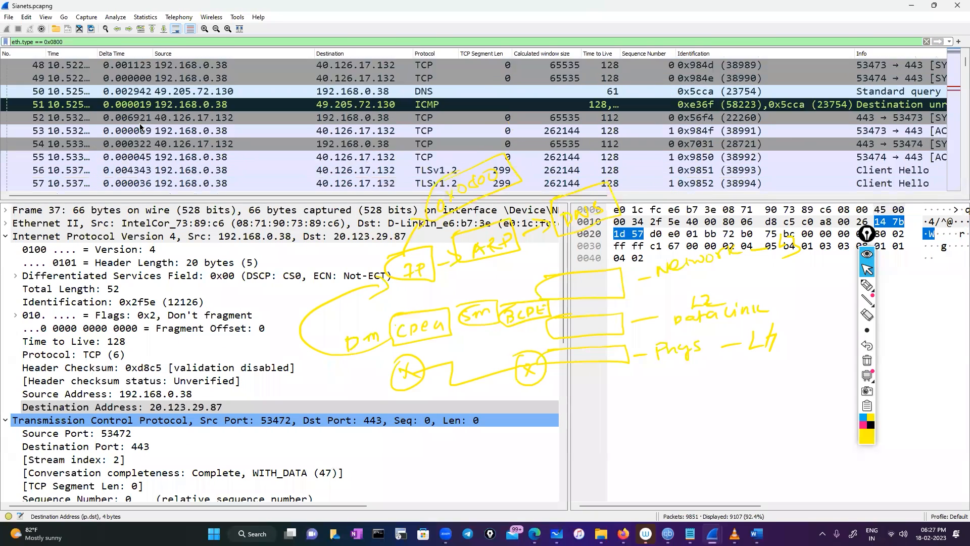
{"action": "scroll", "coordinate": [255, 169], "scroll_direction": "down", "scroll_amount": 3}
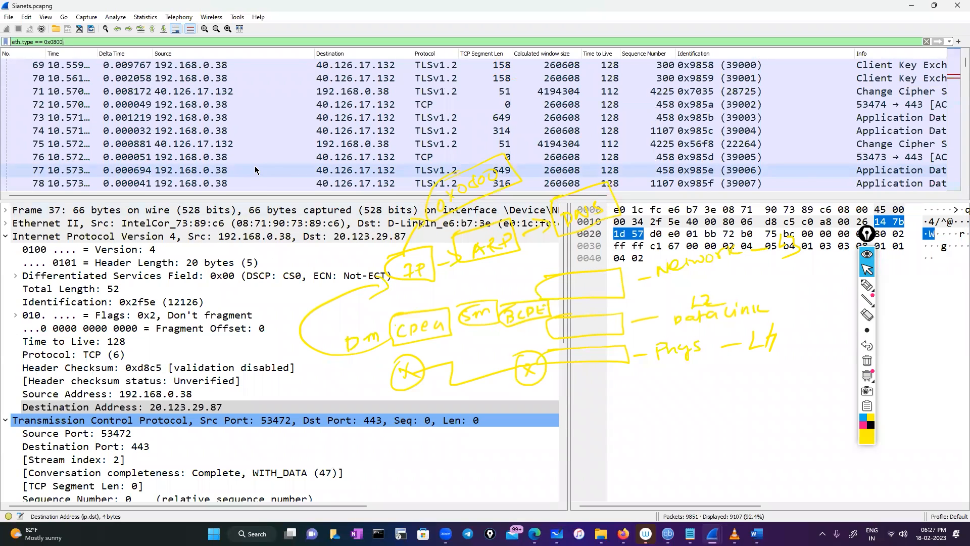
{"action": "scroll", "coordinate": [273, 263], "scroll_direction": "down", "scroll_amount": 3}
{"action": "scroll", "coordinate": [274, 263], "scroll_direction": "down", "scroll_amount": 5}
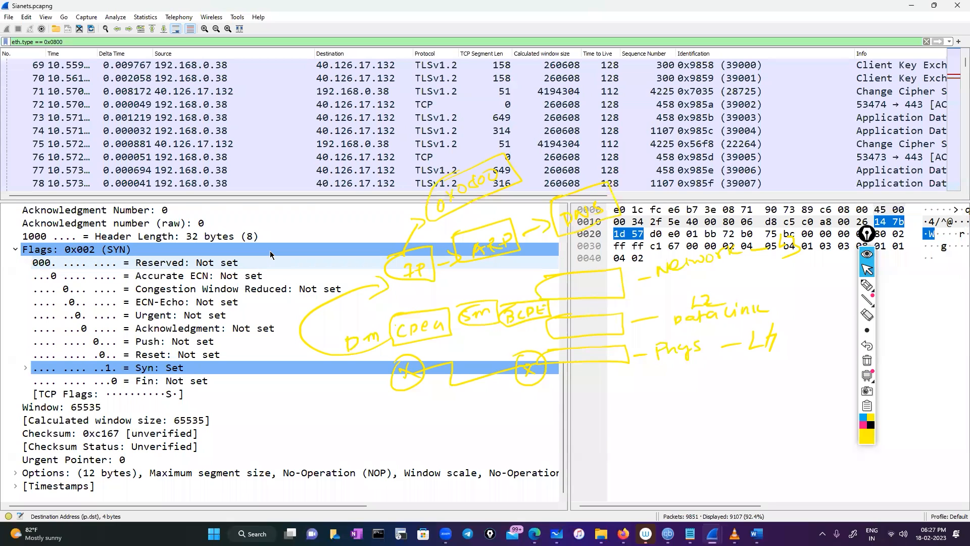
{"action": "scroll", "coordinate": [269, 251], "scroll_direction": "up", "scroll_amount": 9}
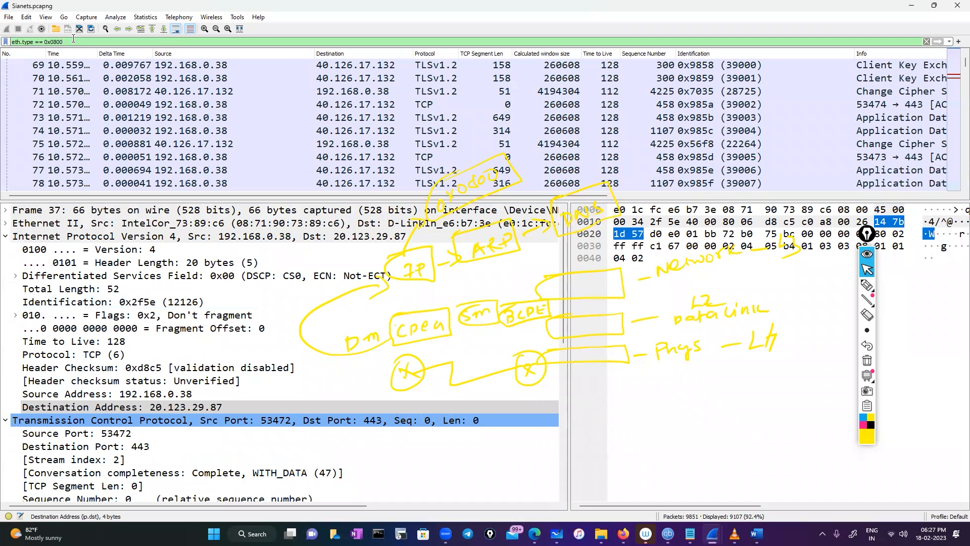
{"action": "left_click_drag", "start_coordinate": [65, 41], "coordinate": [11, 42]}
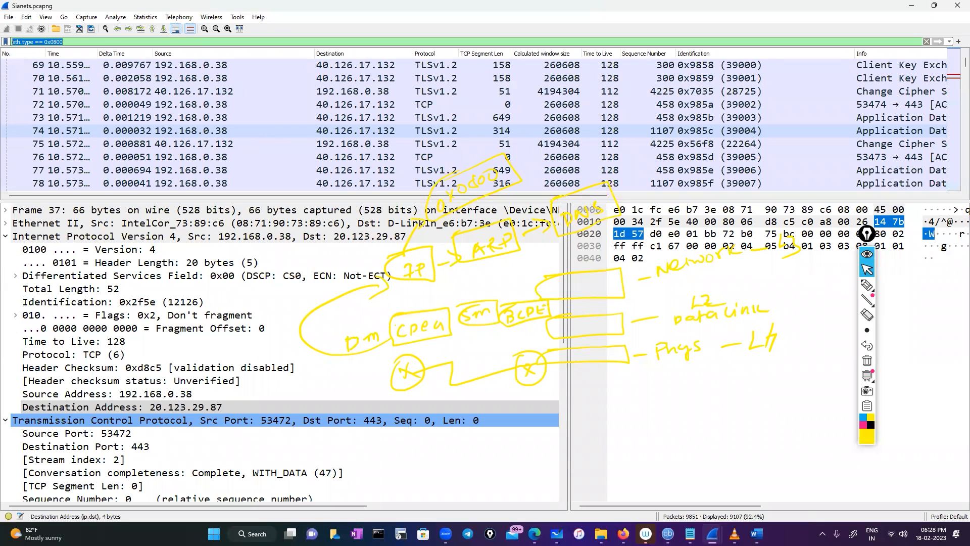
Step: Erase all the screen drawings and highlight the "DDOS Attack with Geo-ip" line in the Notepad notes
{"action": "left_click", "coordinate": [868, 360]}
{"action": "left_click", "coordinate": [691, 533]}
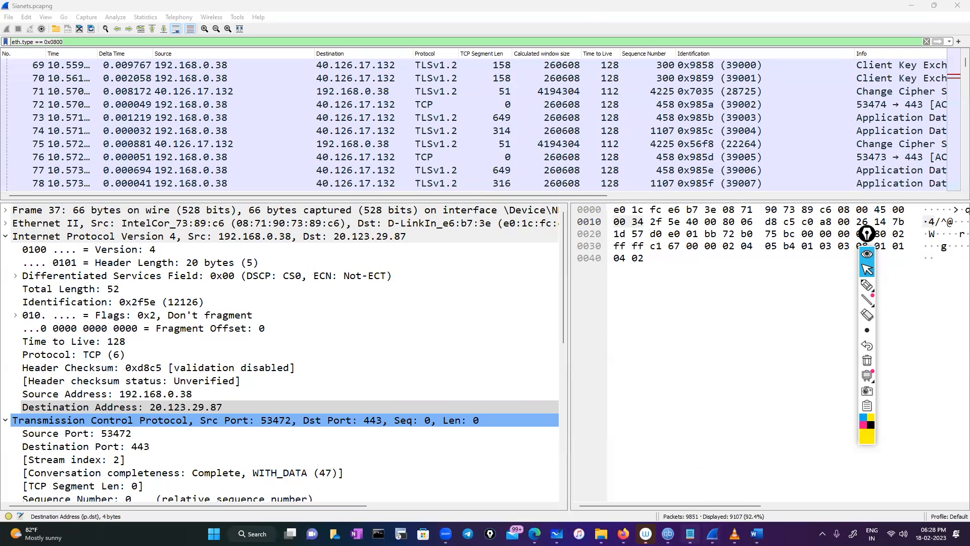
{"action": "left_click", "coordinate": [306, 235]}
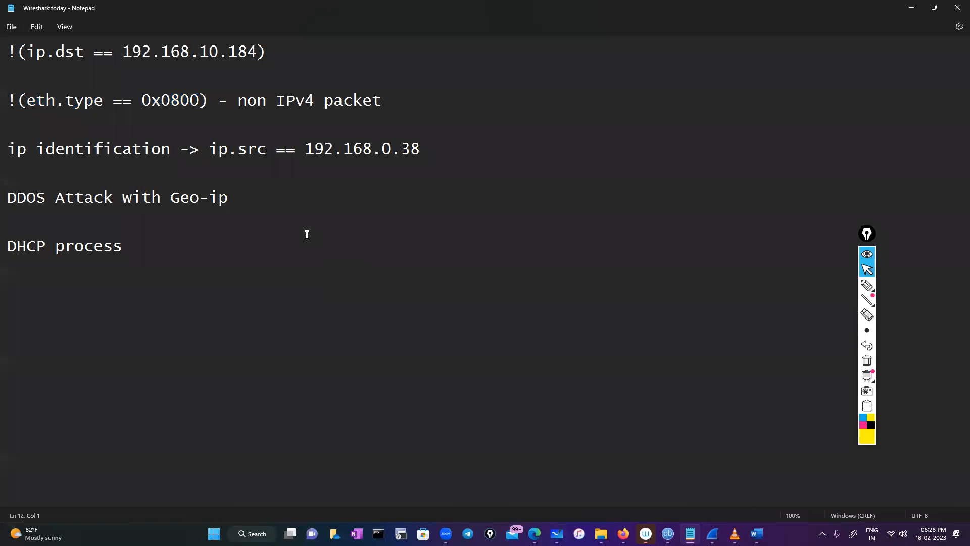
{"action": "left_click_drag", "start_coordinate": [9, 197], "coordinate": [229, 211]}
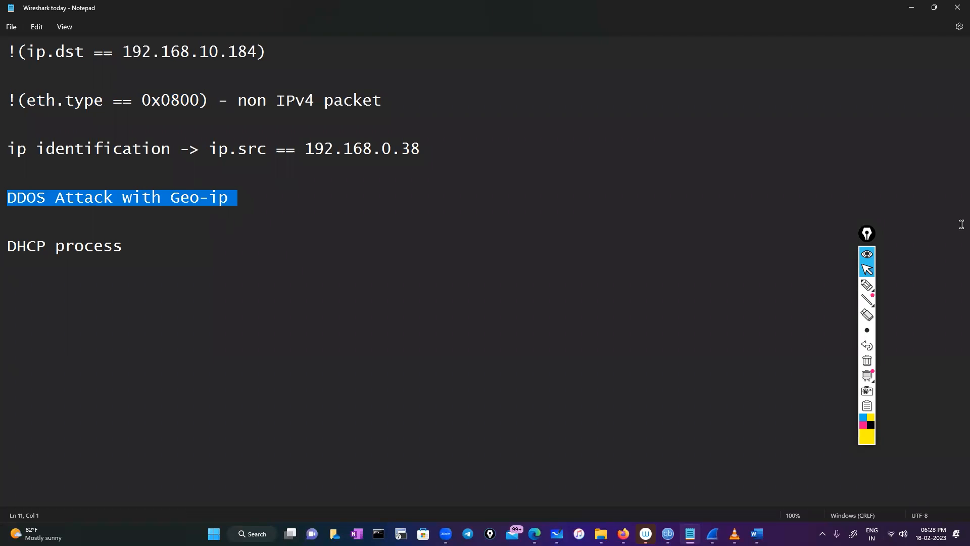
Step: Draw a circled X router linked to a switch box, with three small hosts connected below the switch
{"action": "left_click", "coordinate": [864, 286]}
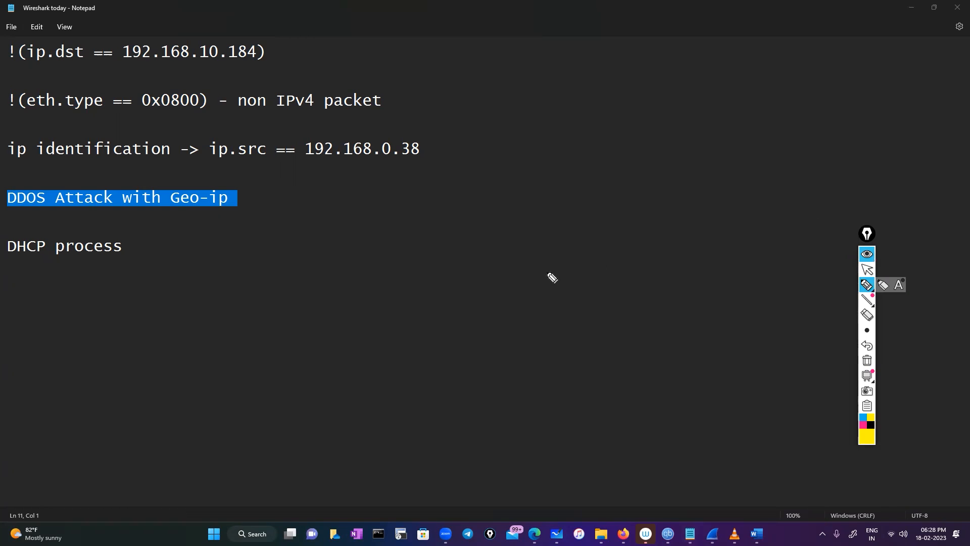
{"action": "mouse_move", "coordinate": [629, 227]}
{"action": "left_mouse_down"}
{"action": "mouse_move", "coordinate": [613, 211]}
{"action": "mouse_move", "coordinate": [644, 220]}
{"action": "left_mouse_up"}
{"action": "left_click_drag", "start_coordinate": [641, 211], "coordinate": [588, 266]}
{"action": "mouse_move", "coordinate": [540, 294]}
{"action": "left_mouse_down"}
{"action": "mouse_move", "coordinate": [621, 266]}
{"action": "mouse_move", "coordinate": [556, 292]}
{"action": "left_mouse_up"}
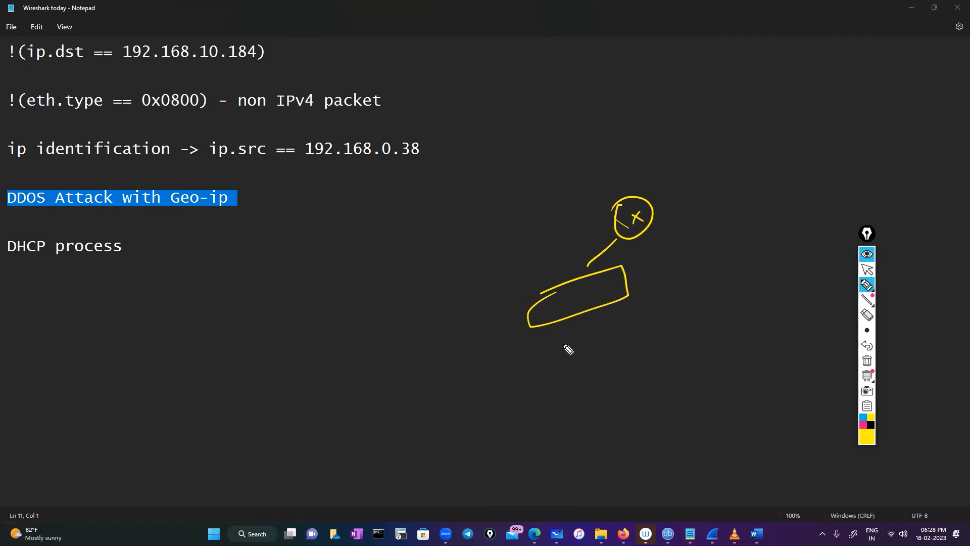
{"action": "left_click_drag", "start_coordinate": [552, 333], "coordinate": [530, 367]}
{"action": "left_click_drag", "start_coordinate": [599, 320], "coordinate": [592, 354]}
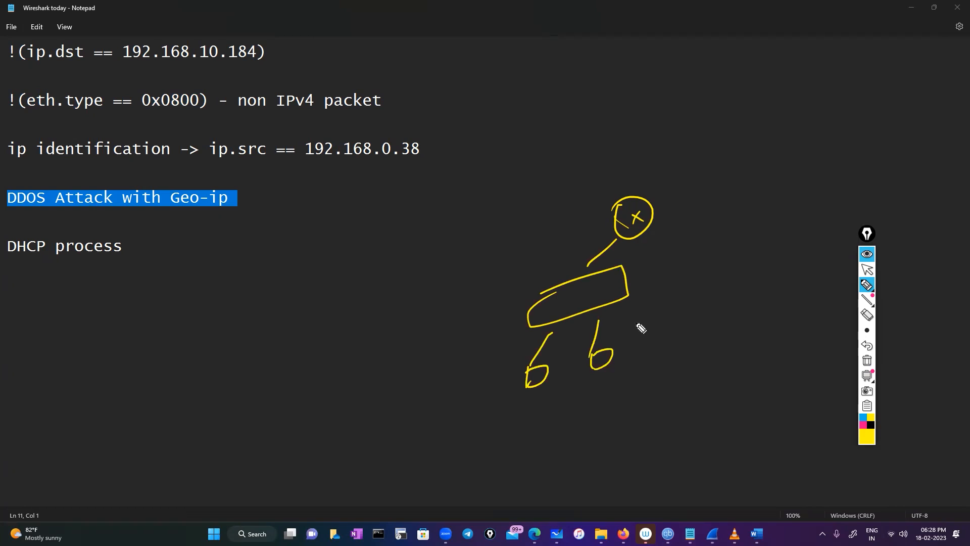
{"action": "left_click_drag", "start_coordinate": [624, 311], "coordinate": [659, 320]}
Step: Link the router through a cloud to a remote device, and draw a curved attack arrow back with a boxed "DOS" label
{"action": "mouse_move", "coordinate": [651, 192]}
{"action": "left_mouse_down"}
{"action": "mouse_move", "coordinate": [708, 189]}
{"action": "mouse_move", "coordinate": [748, 143]}
{"action": "mouse_move", "coordinate": [755, 194]}
{"action": "left_mouse_up"}
{"action": "mouse_move", "coordinate": [693, 163]}
{"action": "left_mouse_down"}
{"action": "mouse_move", "coordinate": [772, 181]}
{"action": "mouse_move", "coordinate": [845, 135]}
{"action": "mouse_move", "coordinate": [574, 158]}
{"action": "mouse_move", "coordinate": [558, 247]}
{"action": "left_mouse_up"}
{"action": "mouse_move", "coordinate": [597, 154]}
{"action": "left_mouse_down"}
{"action": "mouse_move", "coordinate": [600, 170]}
{"action": "mouse_move", "coordinate": [623, 150]}
{"action": "mouse_move", "coordinate": [629, 160]}
{"action": "mouse_move", "coordinate": [589, 180]}
{"action": "mouse_move", "coordinate": [583, 147]}
{"action": "left_mouse_up"}
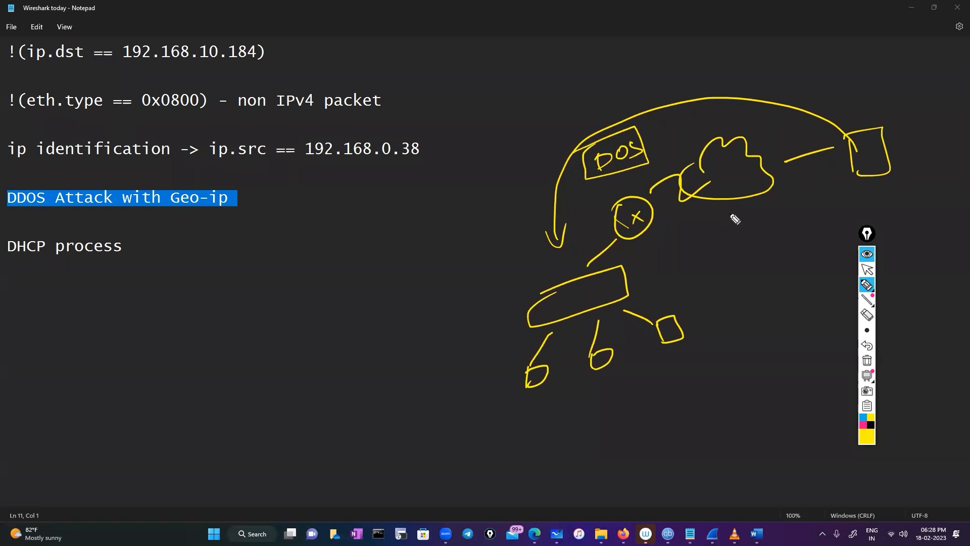
Step: Add a boxed "ICMP" label above the remote device, outline the first host, and write an outlined "Server" label beneath it
{"action": "mouse_move", "coordinate": [854, 111]}
{"action": "left_mouse_down"}
{"action": "mouse_move", "coordinate": [852, 95]}
{"action": "mouse_move", "coordinate": [861, 107]}
{"action": "mouse_move", "coordinate": [901, 98]}
{"action": "mouse_move", "coordinate": [822, 119]}
{"action": "left_mouse_up"}
{"action": "mouse_move", "coordinate": [505, 362]}
{"action": "left_mouse_down"}
{"action": "mouse_move", "coordinate": [559, 395]}
{"action": "mouse_move", "coordinate": [498, 360]}
{"action": "left_mouse_up"}
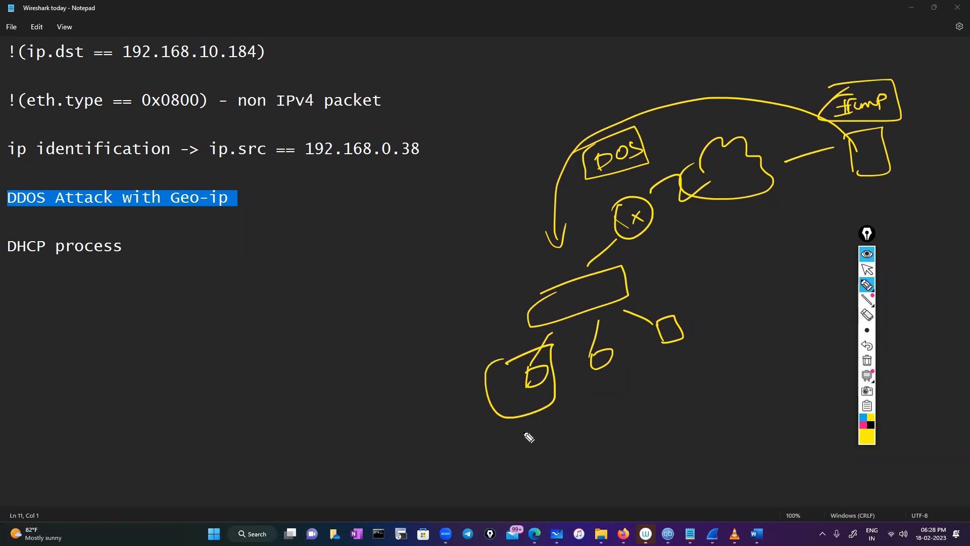
{"action": "mouse_move", "coordinate": [523, 431]}
{"action": "left_mouse_down"}
{"action": "mouse_move", "coordinate": [510, 466]}
{"action": "mouse_move", "coordinate": [568, 430]}
{"action": "mouse_move", "coordinate": [559, 461]}
{"action": "mouse_move", "coordinate": [514, 426]}
{"action": "left_mouse_up"}
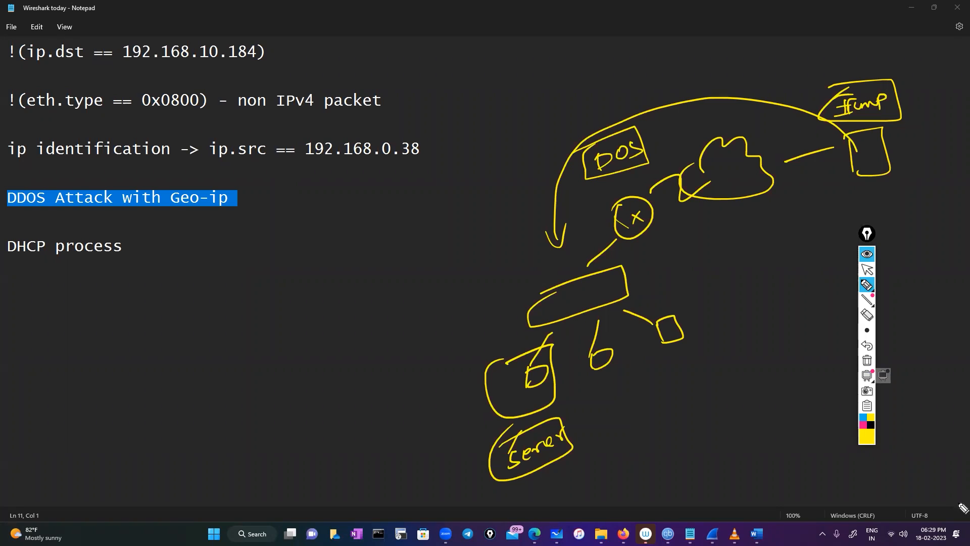
Step: Erase the attack sketch, put the pen away, and open the "Geo ip" board in Microsoft Whiteboard
{"action": "left_click", "coordinate": [868, 360]}
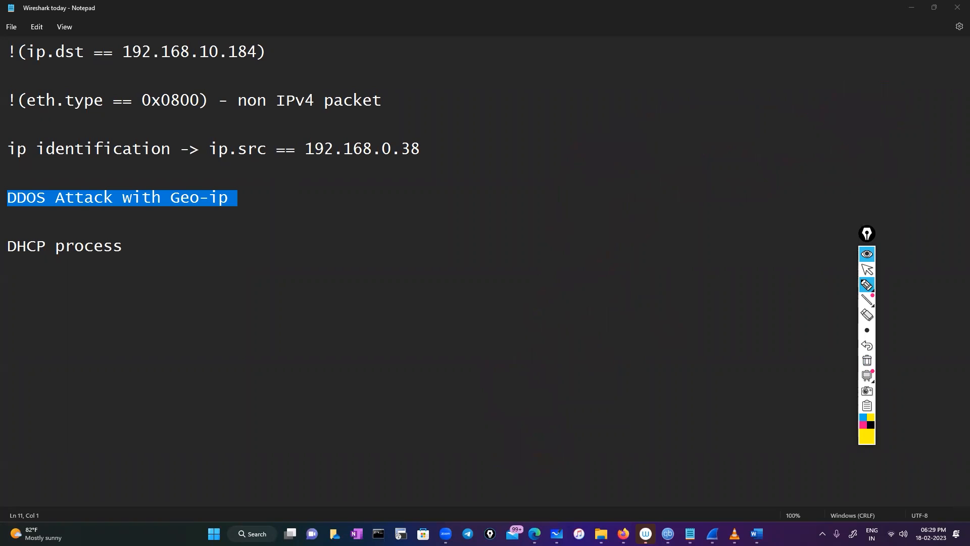
{"action": "left_click", "coordinate": [867, 269]}
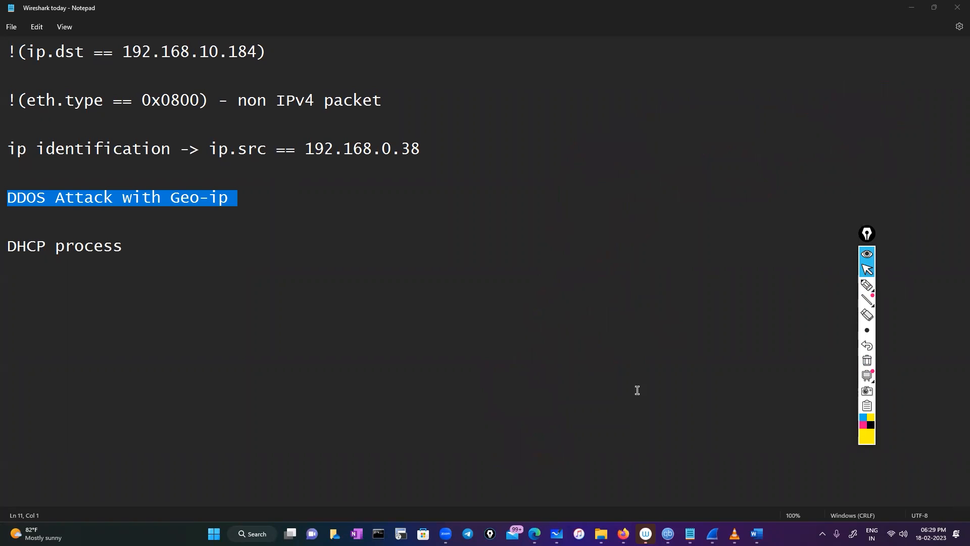
{"action": "left_click", "coordinate": [557, 533]}
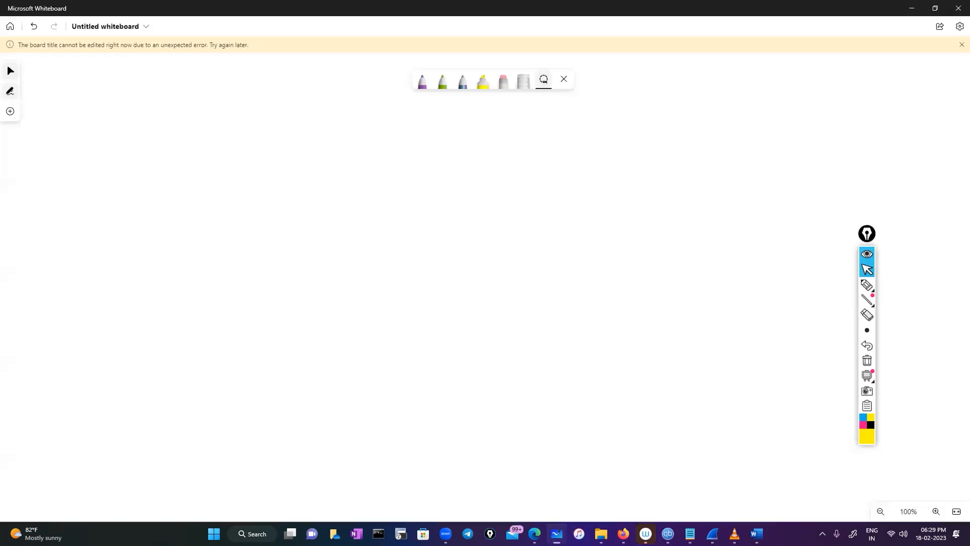
{"action": "left_click", "coordinate": [14, 32]}
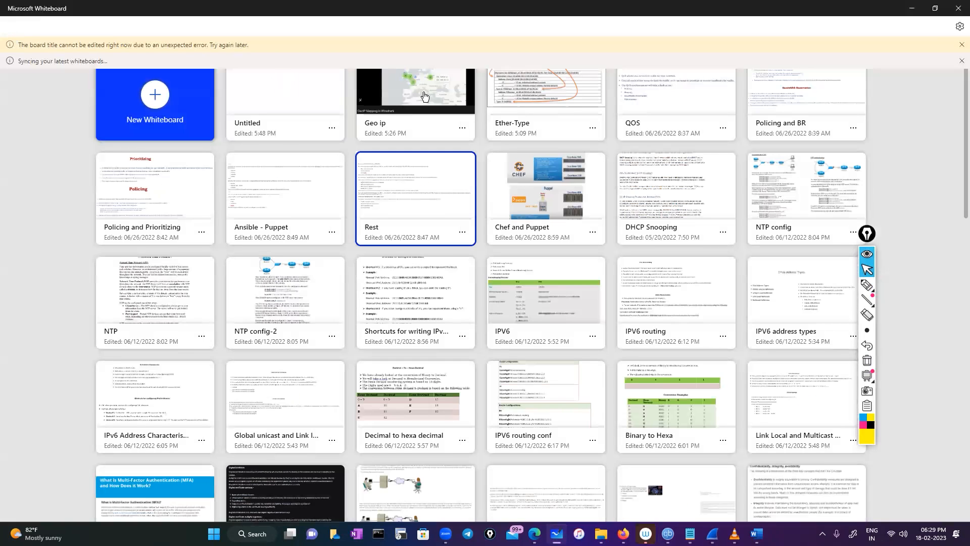
{"action": "left_click", "coordinate": [423, 96]}
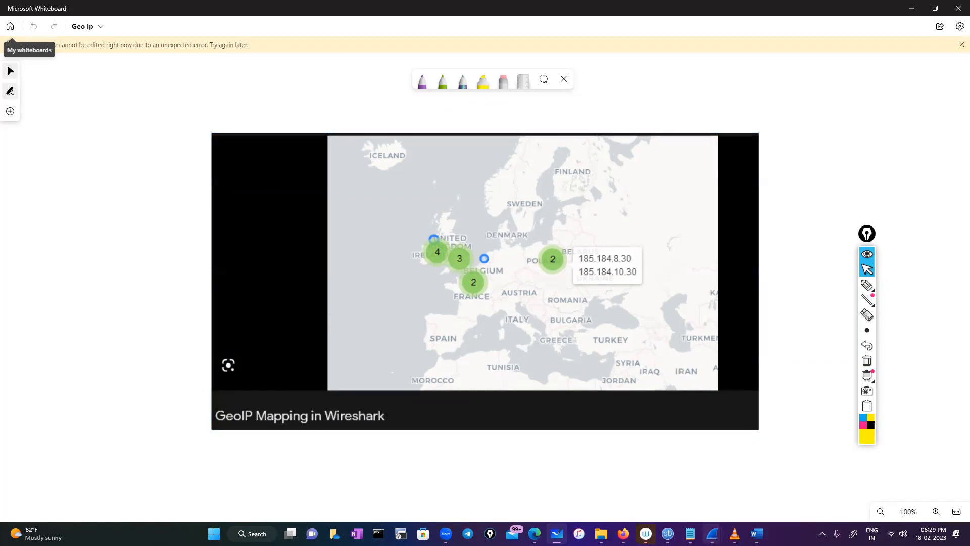
Step: Return to the Notepad notes and review the "DDOS Attack with Geo-ip" and "DHCP process" lines
{"action": "left_click", "coordinate": [691, 534]}
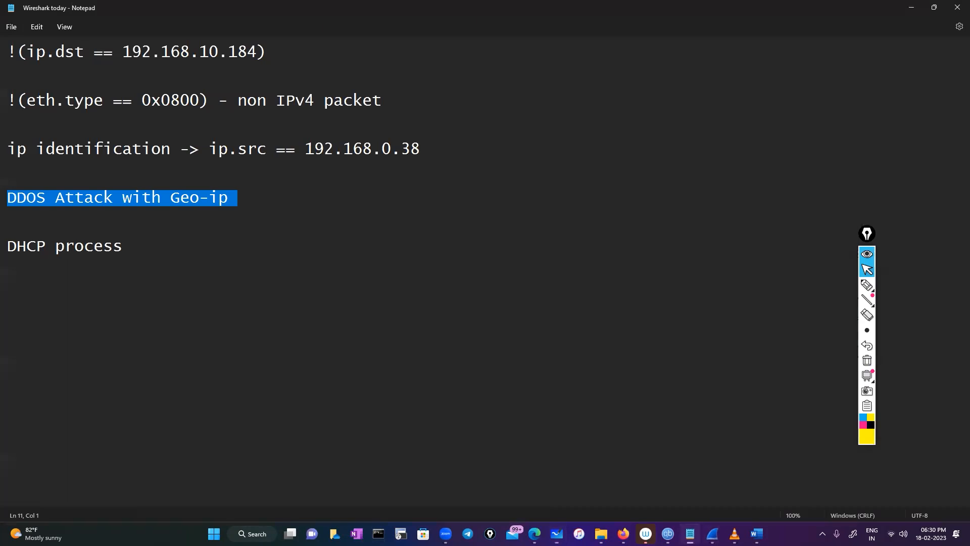
{"action": "left_click", "coordinate": [247, 264]}
{"action": "left_click", "coordinate": [307, 218]}
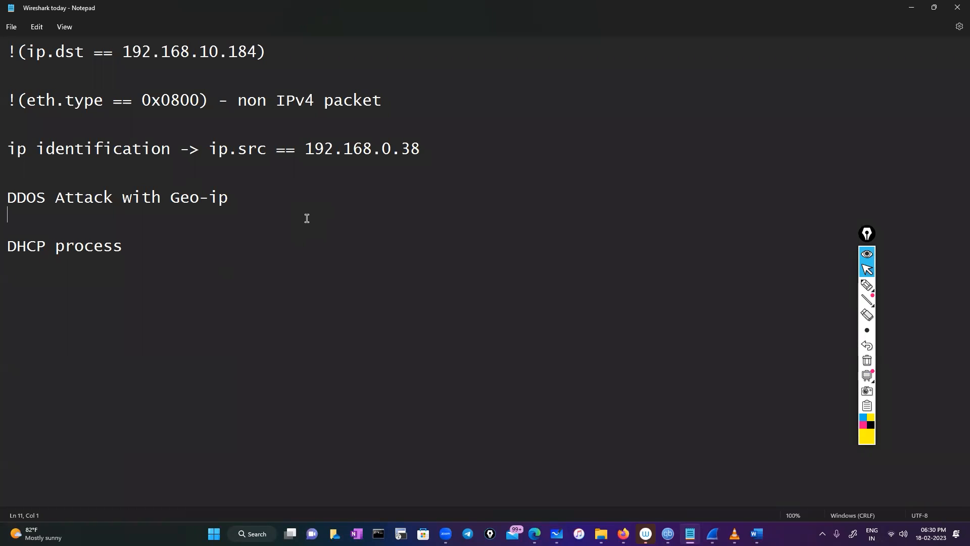
{"action": "mouse_move", "coordinate": [7, 197]}
{"action": "left_mouse_down"}
{"action": "mouse_move", "coordinate": [236, 208]}
{"action": "mouse_move", "coordinate": [8, 196]}
{"action": "left_mouse_up"}
{"action": "left_click", "coordinate": [141, 227]}
{"action": "left_click", "coordinate": [236, 258]}
Step: Switch to the Sianets.pcapng capture and look back over the earlier filtered packets
{"action": "left_click", "coordinate": [712, 534]}
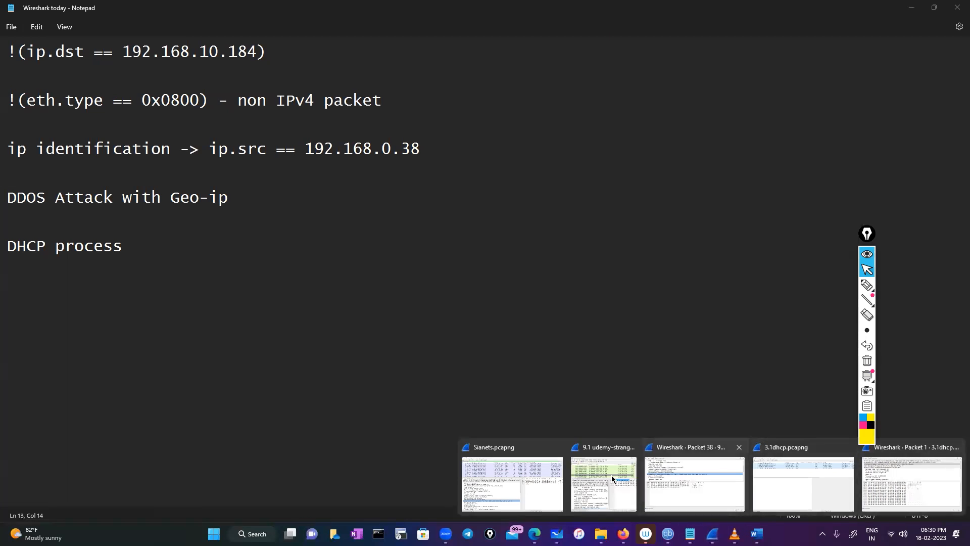
{"action": "left_click", "coordinate": [544, 474]}
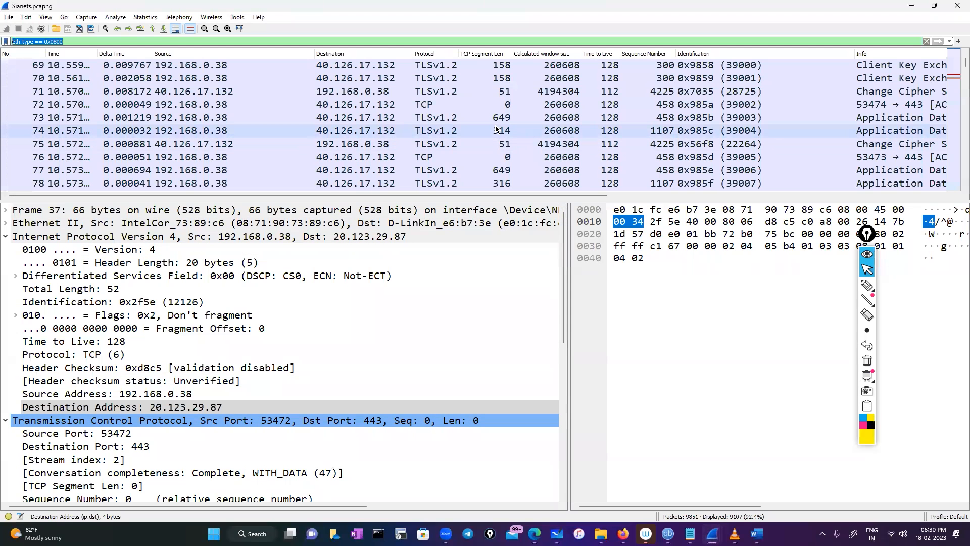
{"action": "scroll", "coordinate": [491, 136], "scroll_direction": "up", "scroll_amount": 2}
{"action": "scroll", "coordinate": [490, 137], "scroll_direction": "up", "scroll_amount": 3}
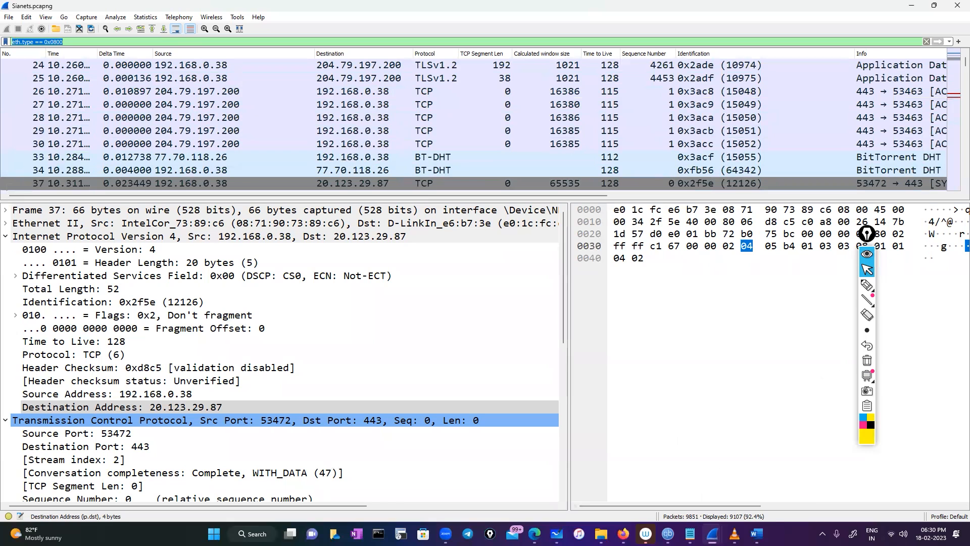
Step: Switch to the Word document containing the Wireshark course outline
{"action": "left_click", "coordinate": [757, 534]}
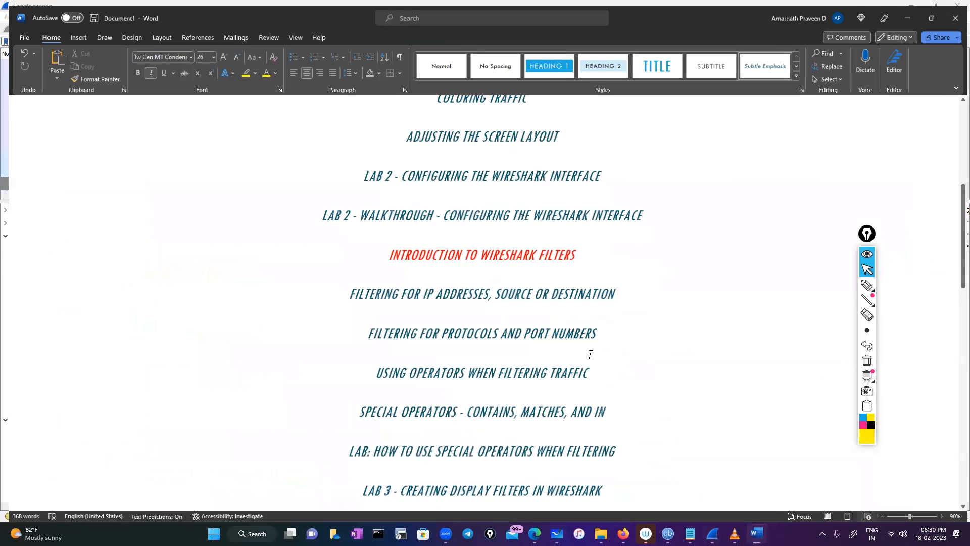
Step: Collapse the screen annotation toolbar and review the Wireshark course content list from its title down
{"action": "scroll", "coordinate": [608, 338], "scroll_direction": "up", "scroll_amount": 5}
{"action": "left_click", "coordinate": [867, 234]}
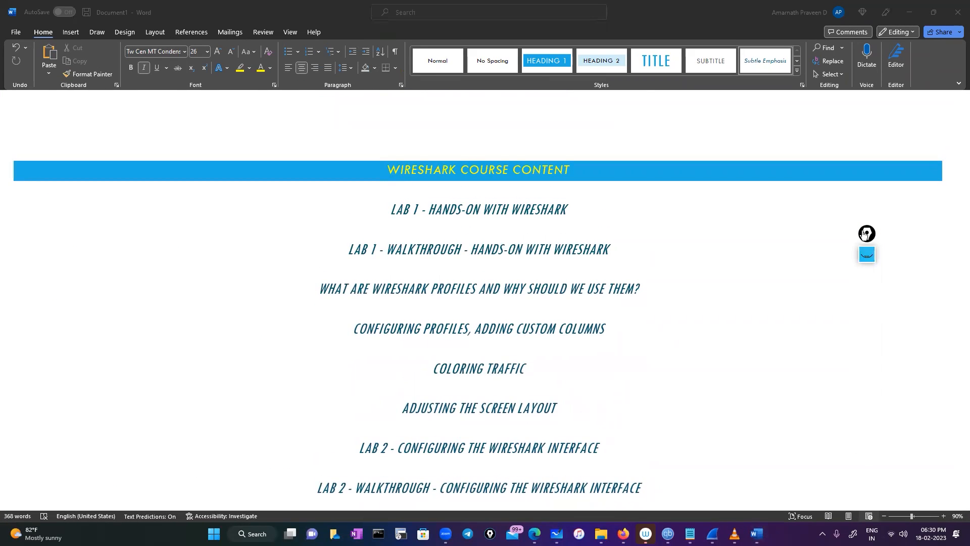
{"action": "scroll", "coordinate": [571, 329], "scroll_direction": "down", "scroll_amount": 1}
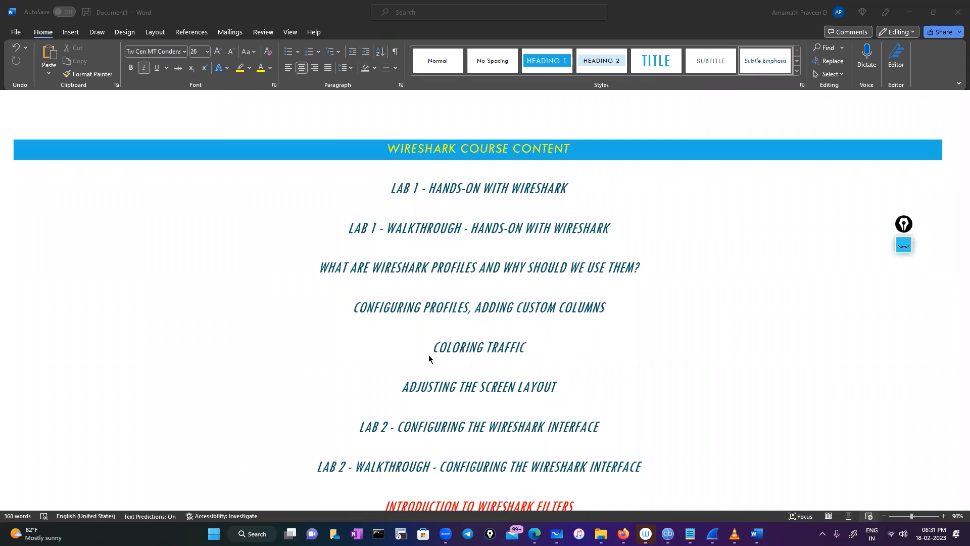
{"action": "scroll", "coordinate": [320, 333], "scroll_direction": "down", "scroll_amount": 1}
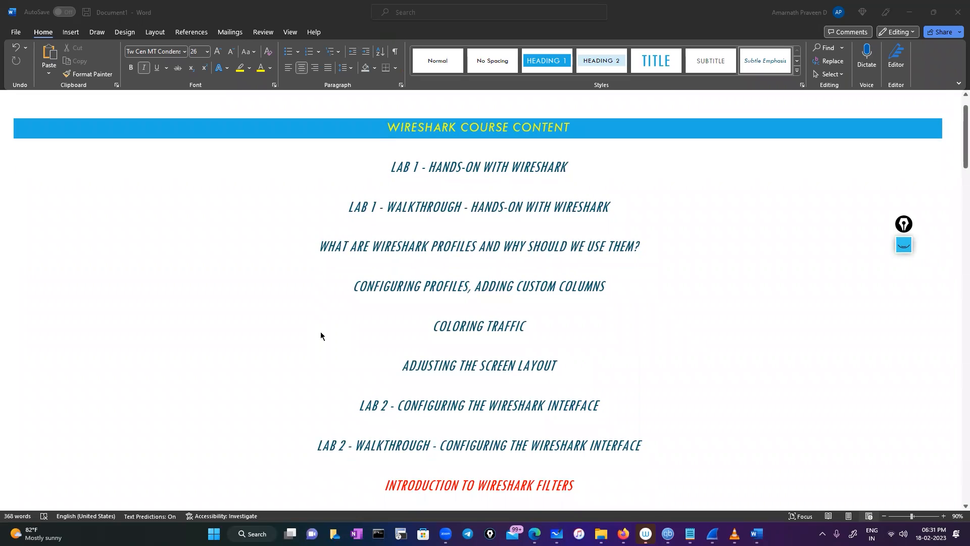
{"action": "scroll", "coordinate": [321, 332], "scroll_direction": "down", "scroll_amount": 1}
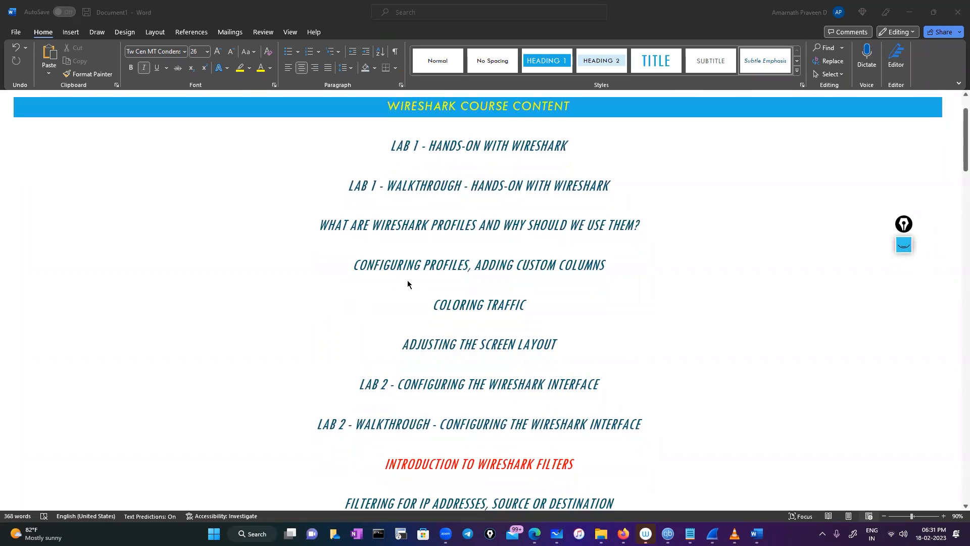
Step: Switch to the Sianets.pcapng capture in Wireshark and collapse frame 37's Internet Protocol Version 4 details
{"action": "mouse_move", "coordinate": [712, 534]}
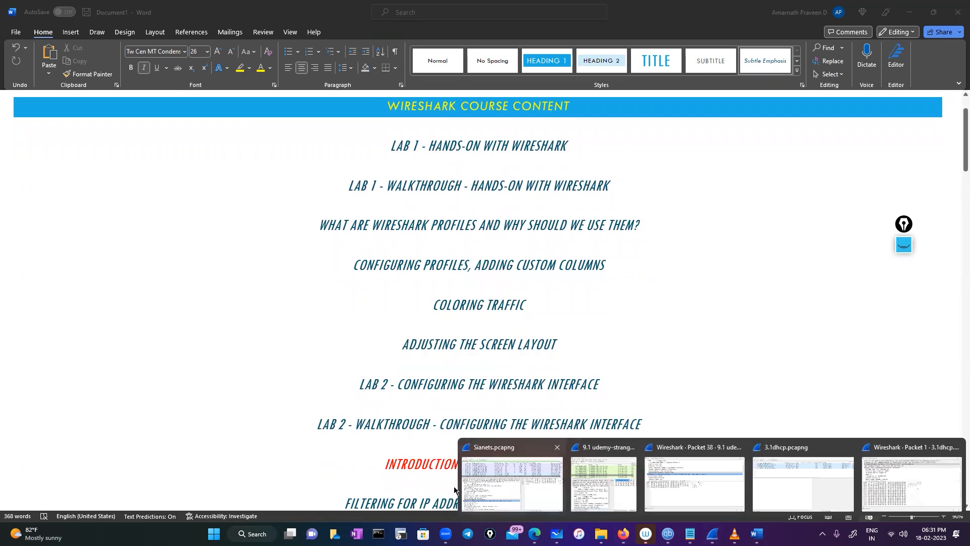
{"action": "left_click", "coordinate": [494, 477]}
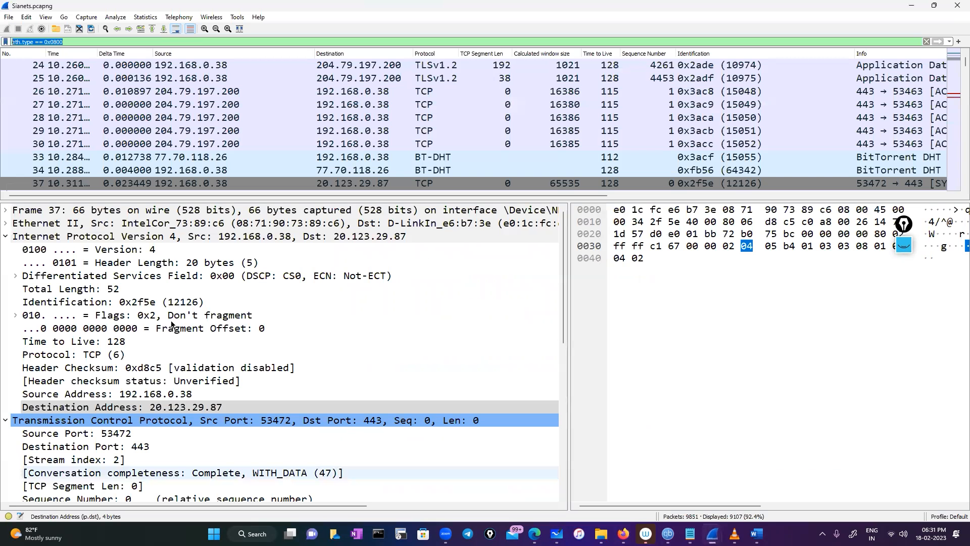
{"action": "left_click", "coordinate": [6, 236]}
{"action": "right_click", "coordinate": [213, 252]}
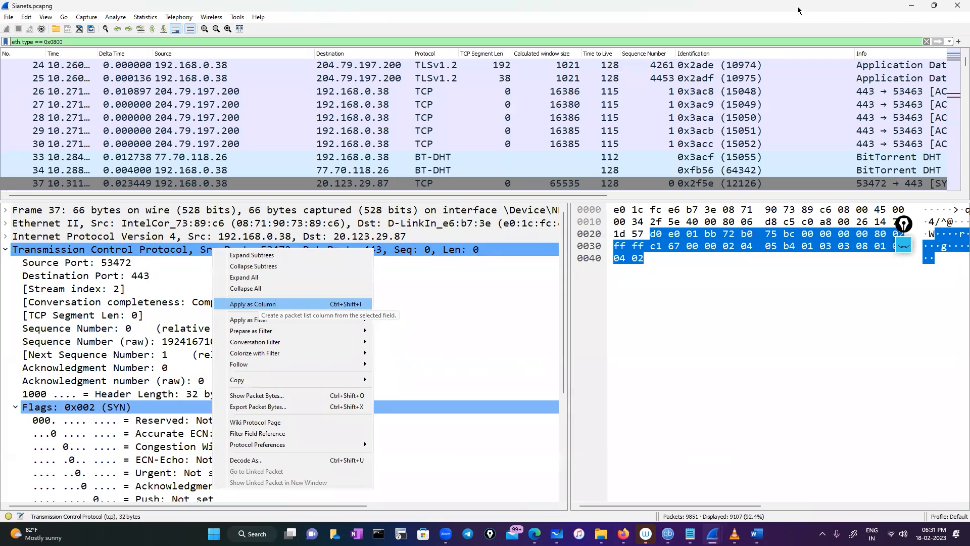
{"action": "left_click", "coordinate": [372, 135]}
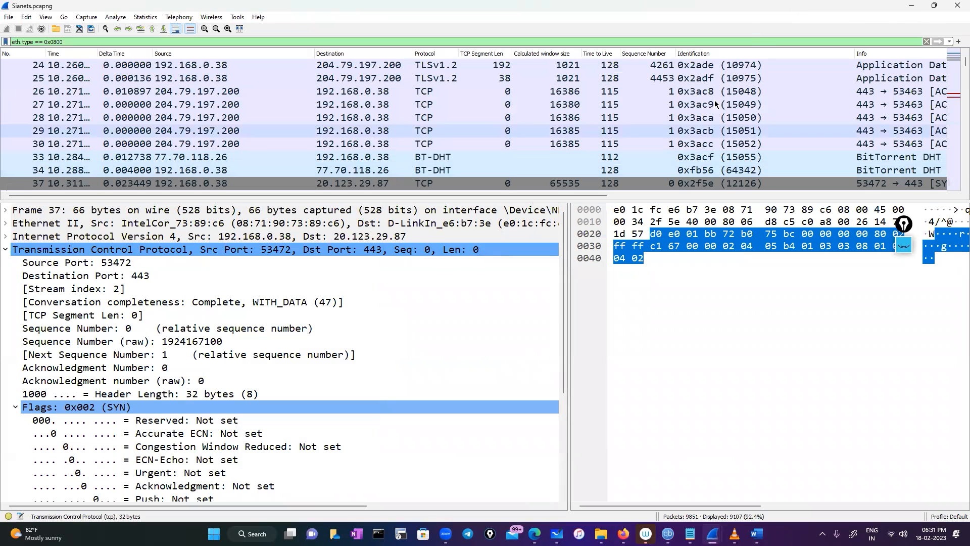
Step: Select packet 21 in the packet list to inspect its details
{"action": "scroll", "coordinate": [716, 103], "scroll_direction": "up", "scroll_amount": 5}
{"action": "scroll", "coordinate": [298, 110], "scroll_direction": "up", "scroll_amount": 2}
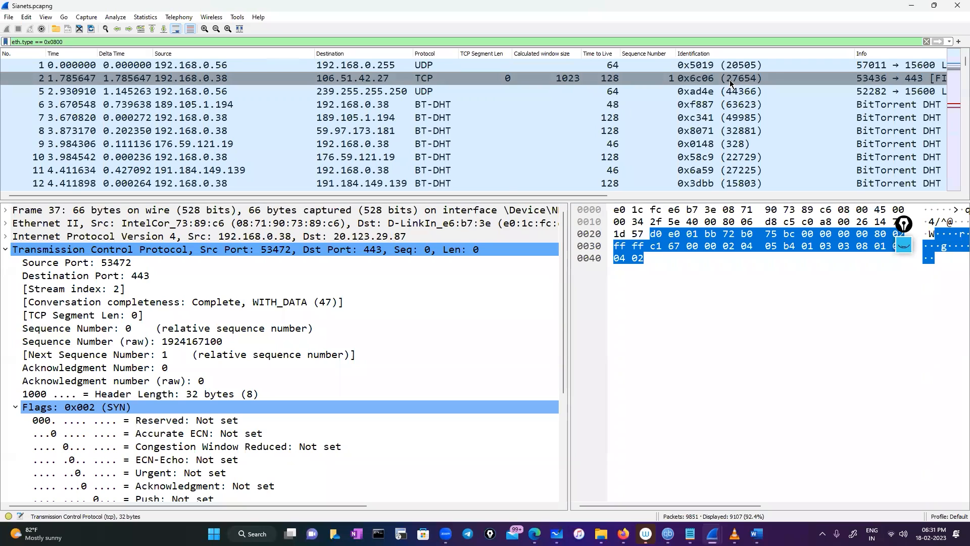
{"action": "scroll", "coordinate": [273, 126], "scroll_direction": "down", "scroll_amount": 5}
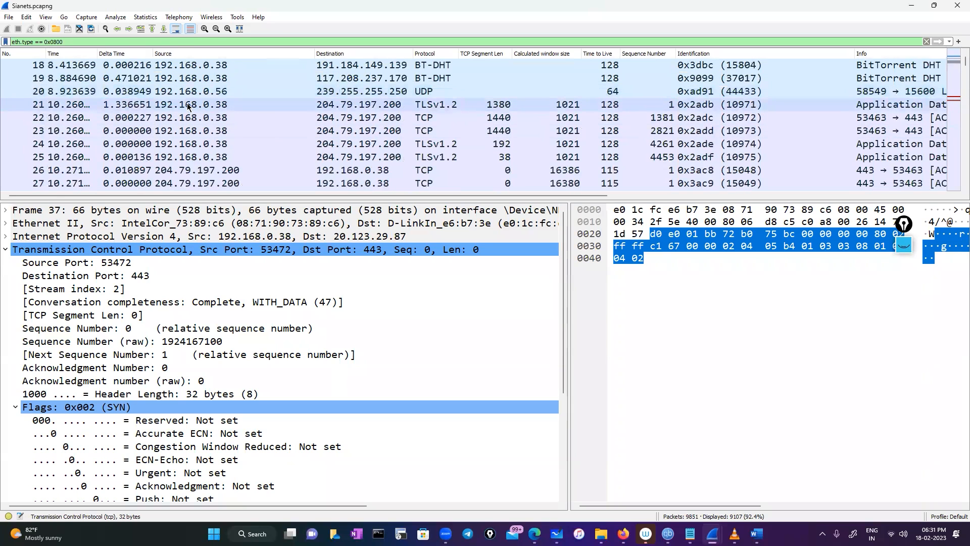
{"action": "left_click", "coordinate": [195, 105]}
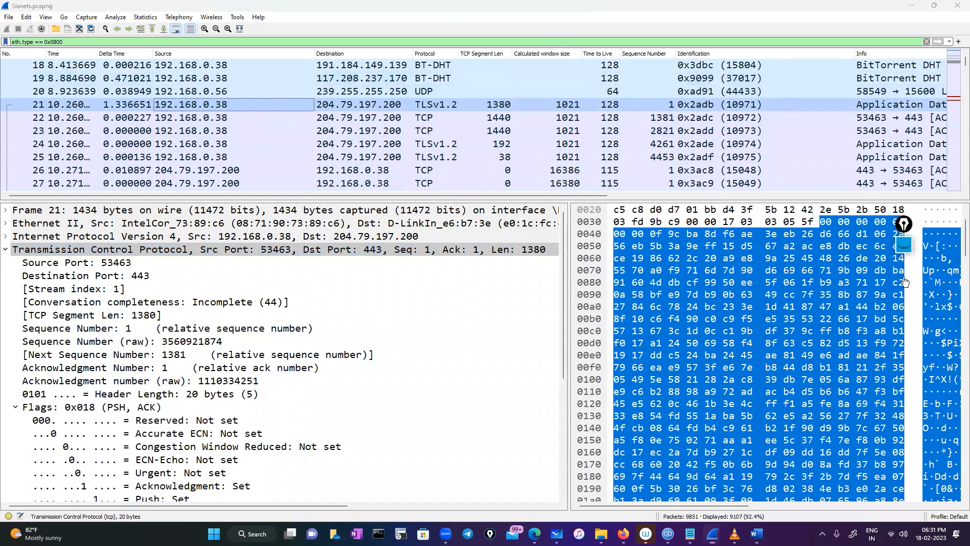
Step: Mark the source addresses and IP identification values of packets 21 to 25 with the yellow pen, and clear the drawings
{"action": "key", "text": "ctrl+shift+3"}
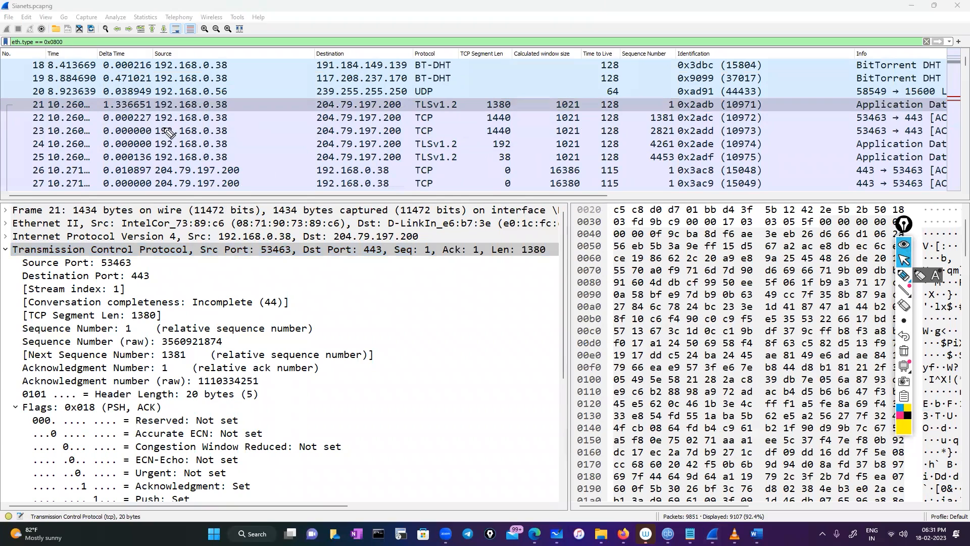
{"action": "left_click_drag", "start_coordinate": [204, 94], "coordinate": [207, 90]}
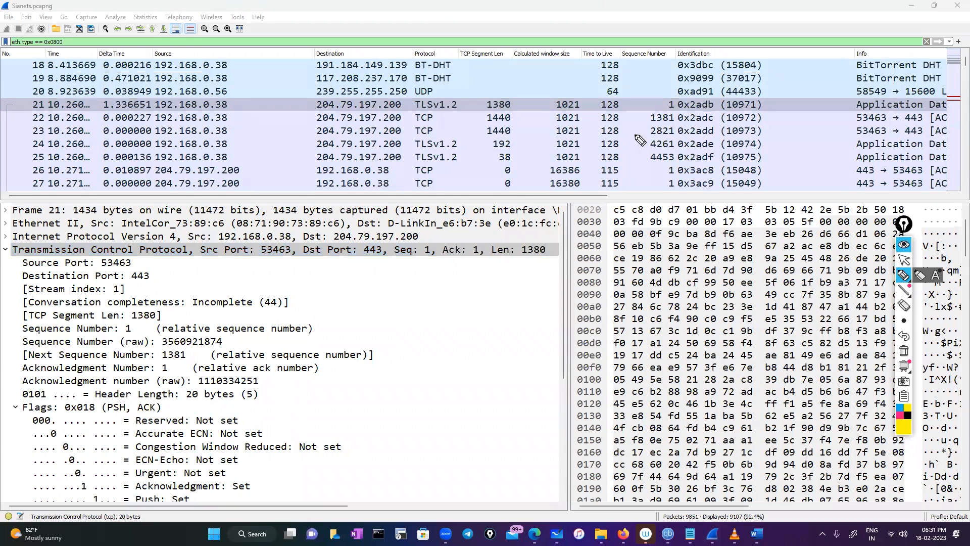
{"action": "mouse_move", "coordinate": [741, 98]}
{"action": "left_mouse_down"}
{"action": "mouse_move", "coordinate": [778, 148]}
{"action": "mouse_move", "coordinate": [782, 188]}
{"action": "mouse_move", "coordinate": [715, 173]}
{"action": "mouse_move", "coordinate": [739, 96]}
{"action": "mouse_move", "coordinate": [792, 98]}
{"action": "mouse_move", "coordinate": [789, 138]}
{"action": "mouse_move", "coordinate": [800, 159]}
{"action": "left_mouse_up"}
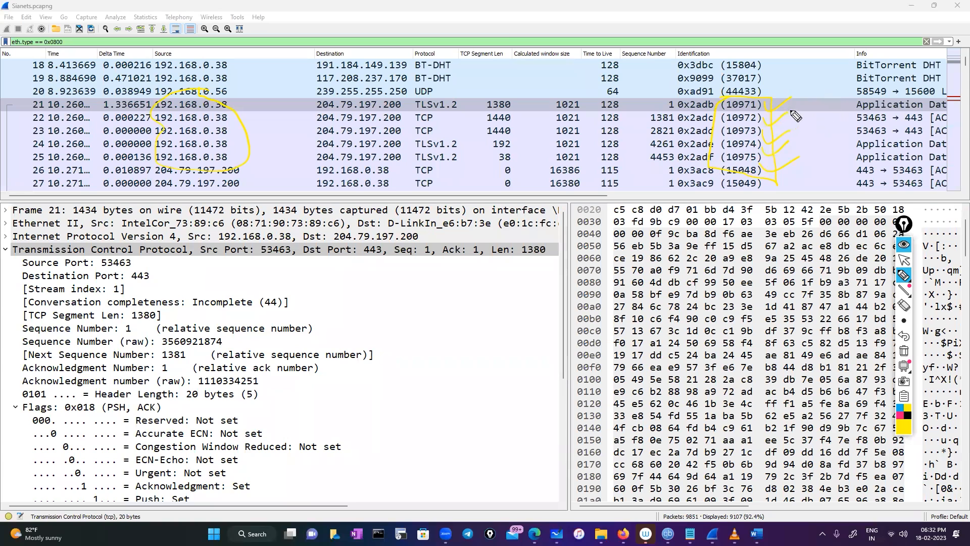
{"action": "left_click_drag", "start_coordinate": [810, 102], "coordinate": [814, 103]}
{"action": "left_click_drag", "start_coordinate": [812, 126], "coordinate": [806, 133]}
{"action": "left_click", "coordinate": [810, 152]}
{"action": "left_click_drag", "start_coordinate": [811, 96], "coordinate": [793, 164]}
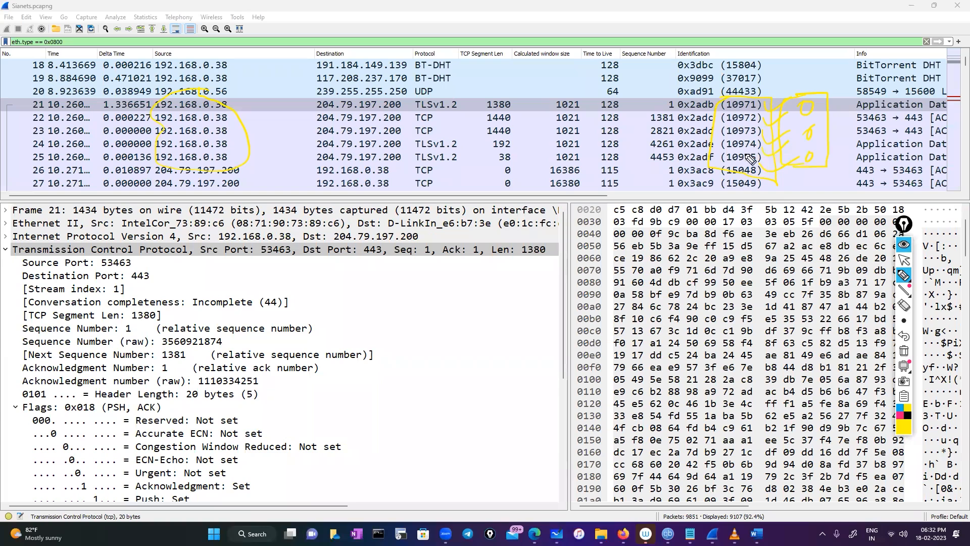
{"action": "mouse_move", "coordinate": [715, 117]}
{"action": "left_mouse_down"}
{"action": "mouse_move", "coordinate": [721, 142]}
{"action": "mouse_move", "coordinate": [735, 140]}
{"action": "mouse_move", "coordinate": [728, 155]}
{"action": "left_mouse_up"}
{"action": "left_click", "coordinate": [904, 350]}
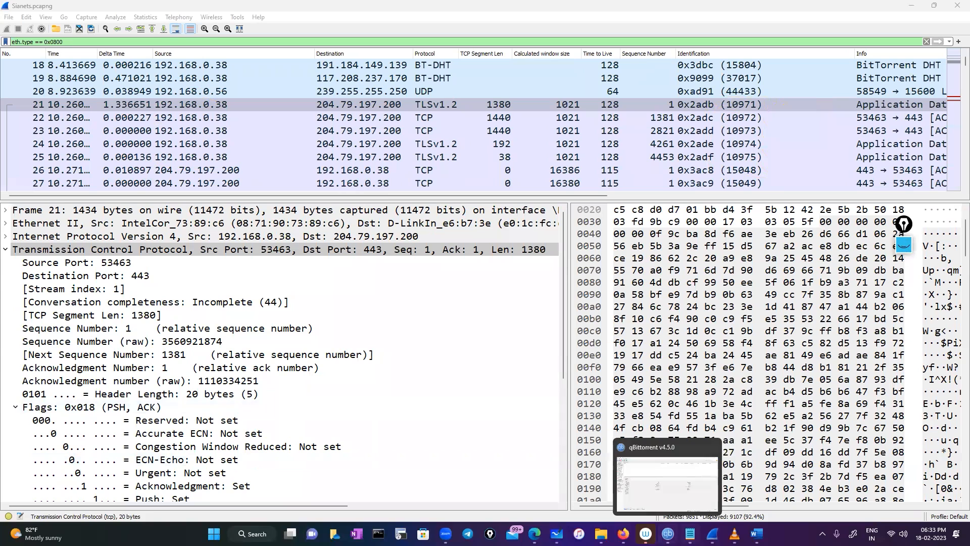
Step: Switch to the Word course outline and highlight "Configuring the Wireshark Interface" in the Lab 2 line
{"action": "left_click", "coordinate": [756, 534]}
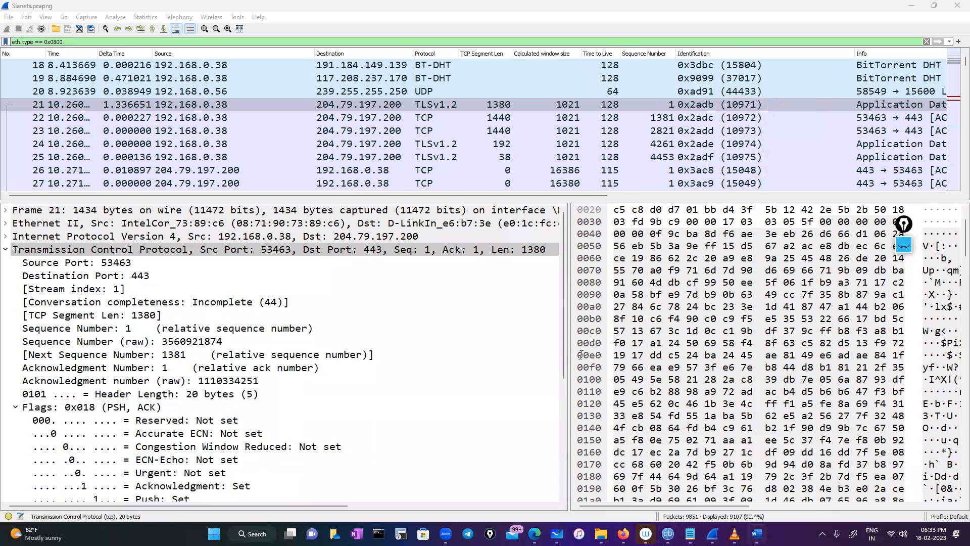
{"action": "scroll", "coordinate": [580, 355], "scroll_direction": "down", "scroll_amount": 1}
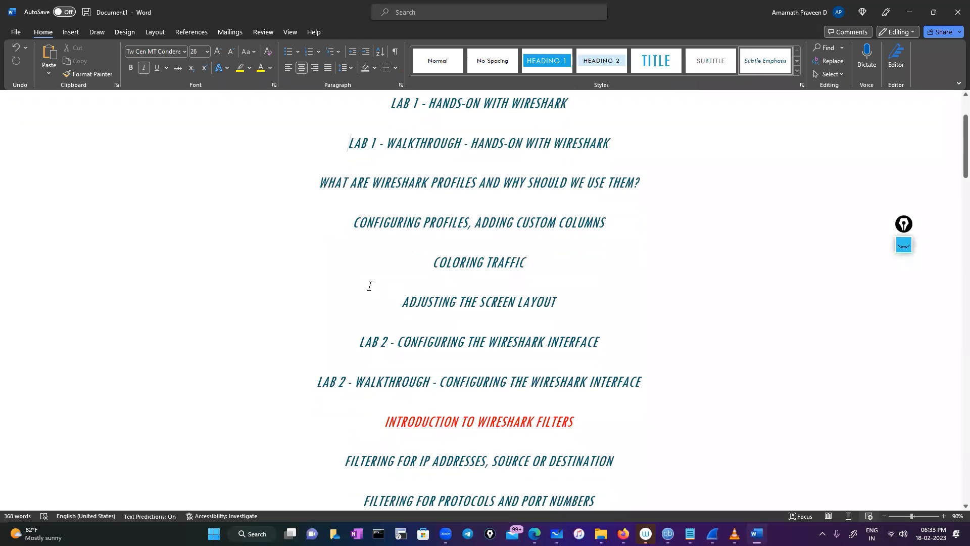
{"action": "scroll", "coordinate": [368, 284], "scroll_direction": "down", "scroll_amount": 1}
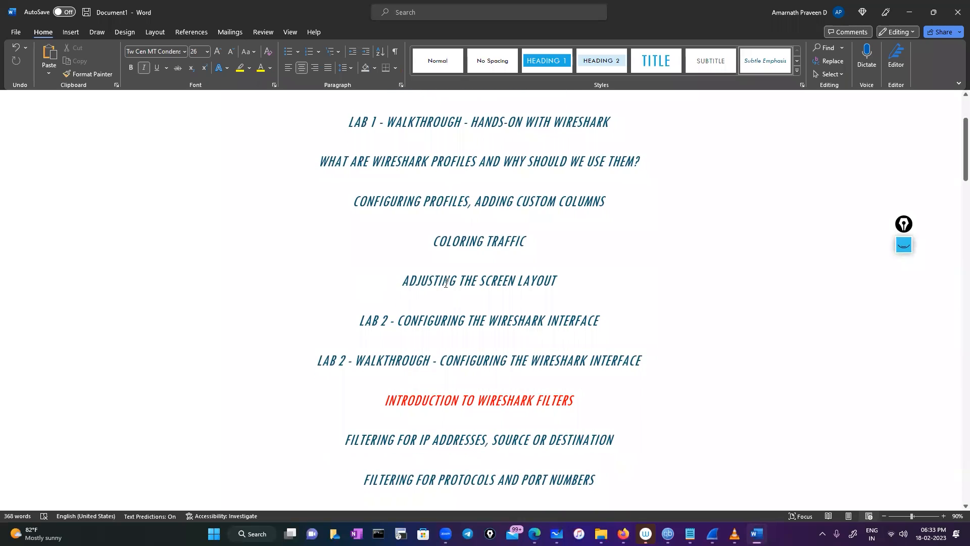
{"action": "scroll", "coordinate": [392, 298], "scroll_direction": "down", "scroll_amount": 1}
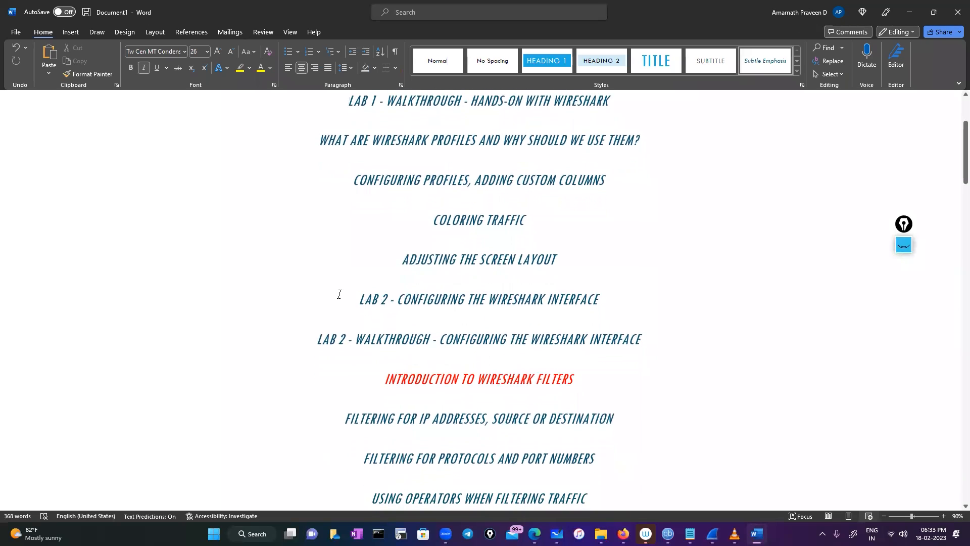
{"action": "scroll", "coordinate": [339, 294], "scroll_direction": "down", "scroll_amount": 1}
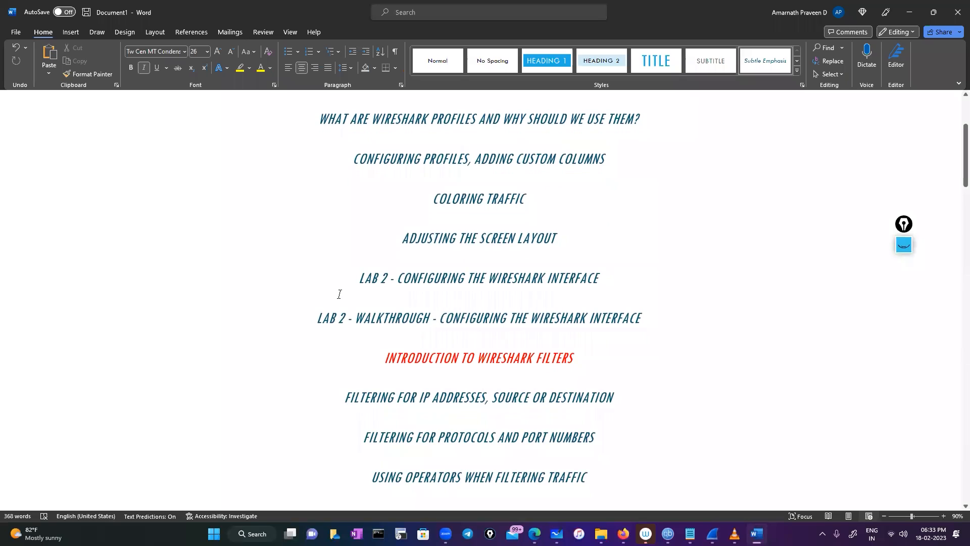
{"action": "left_click_drag", "start_coordinate": [628, 282], "coordinate": [402, 272]}
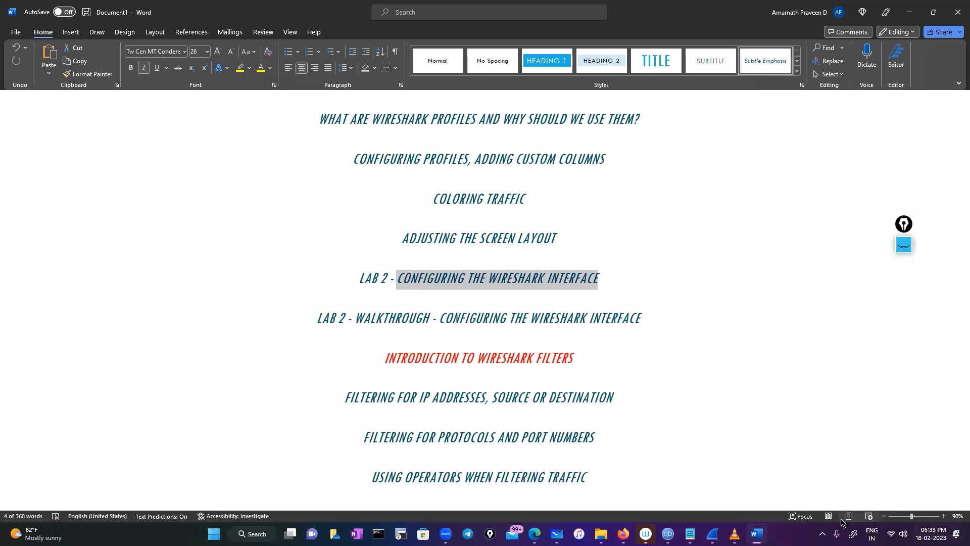
Step: View the list of available Wi-Fi networks and close it
{"action": "left_click", "coordinate": [898, 533]}
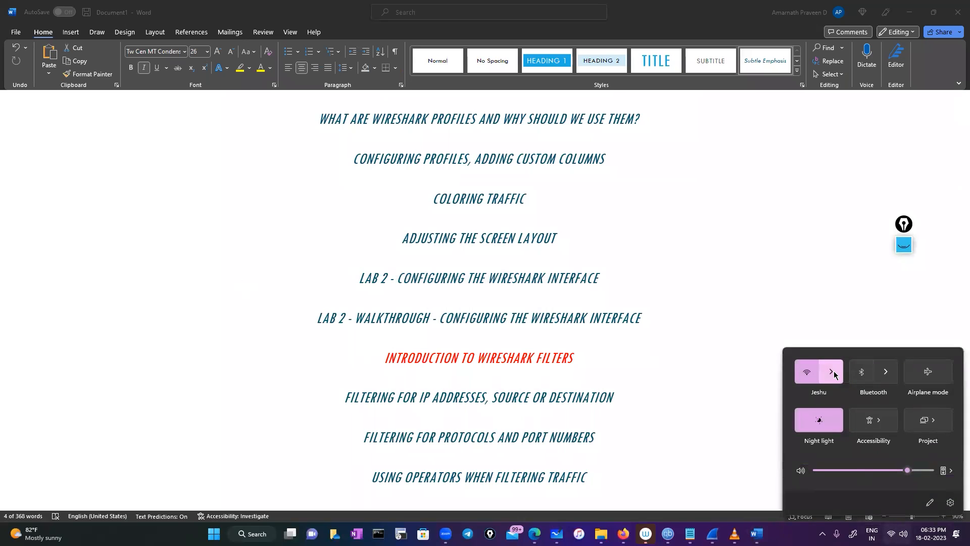
{"action": "left_click", "coordinate": [834, 370]}
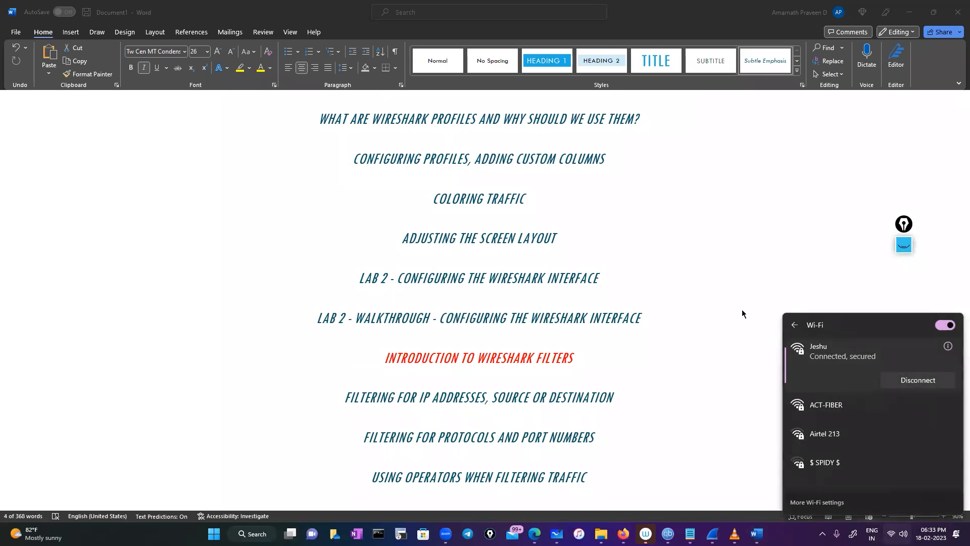
{"action": "left_click", "coordinate": [726, 310]}
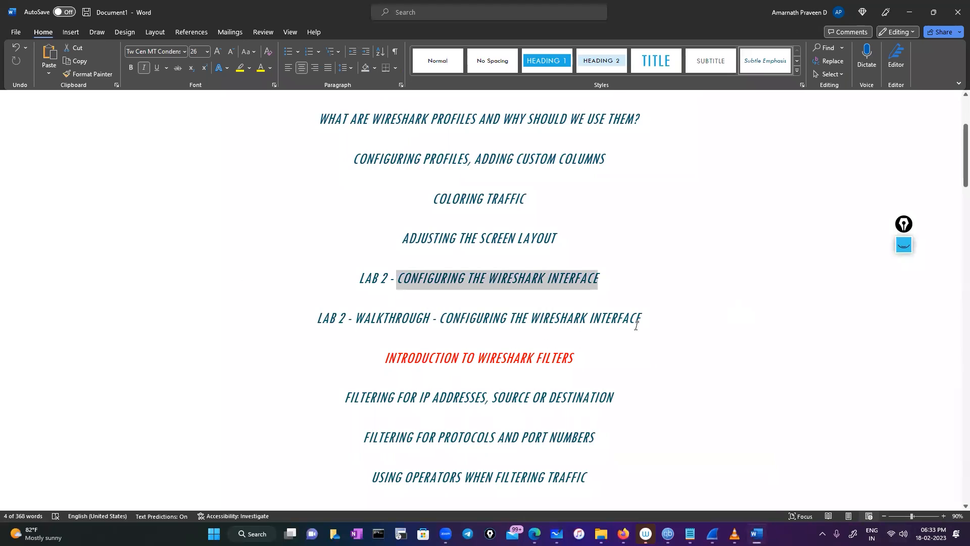
Step: Review the outline's filter topics and highlight "Filtering for IP Addresses, Source or Destination"
{"action": "scroll", "coordinate": [510, 325], "scroll_direction": "down", "scroll_amount": 1}
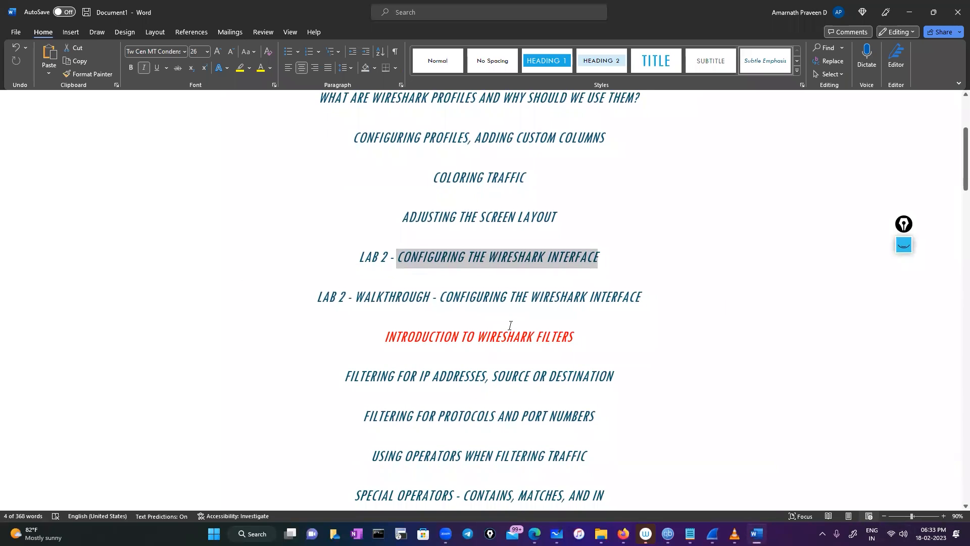
{"action": "scroll", "coordinate": [510, 325], "scroll_direction": "down", "scroll_amount": 1}
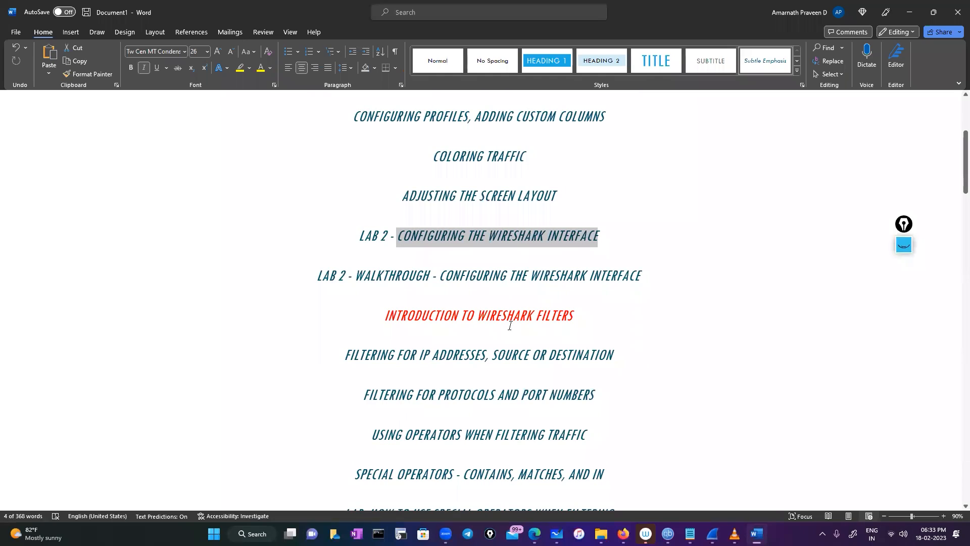
{"action": "scroll", "coordinate": [510, 325], "scroll_direction": "down", "scroll_amount": 3}
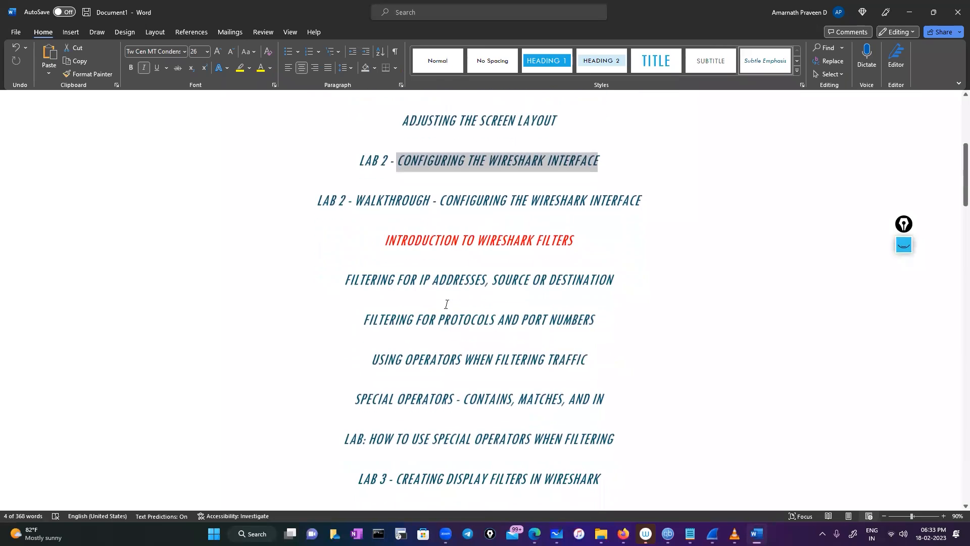
{"action": "scroll", "coordinate": [446, 304], "scroll_direction": "down", "scroll_amount": 3}
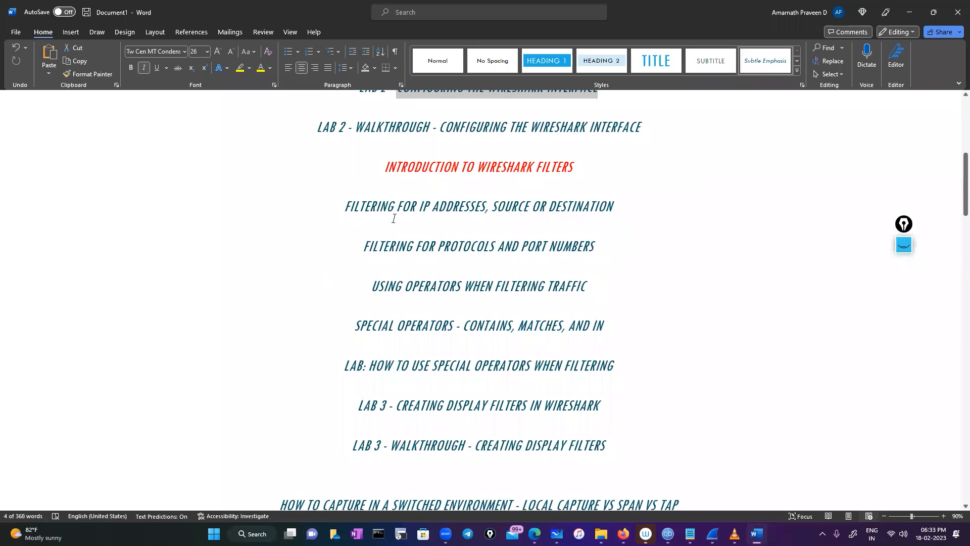
{"action": "left_click_drag", "start_coordinate": [693, 214], "coordinate": [293, 199]}
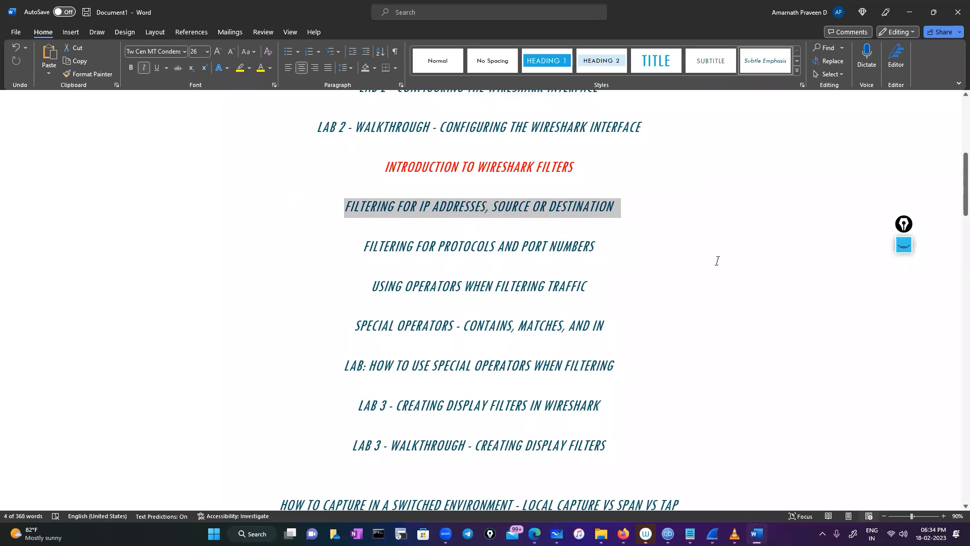
Step: Highlight the topic "Filtering for Protocols and Port Numbers" and clear the selection
{"action": "left_click_drag", "start_coordinate": [660, 246], "coordinate": [323, 239]}
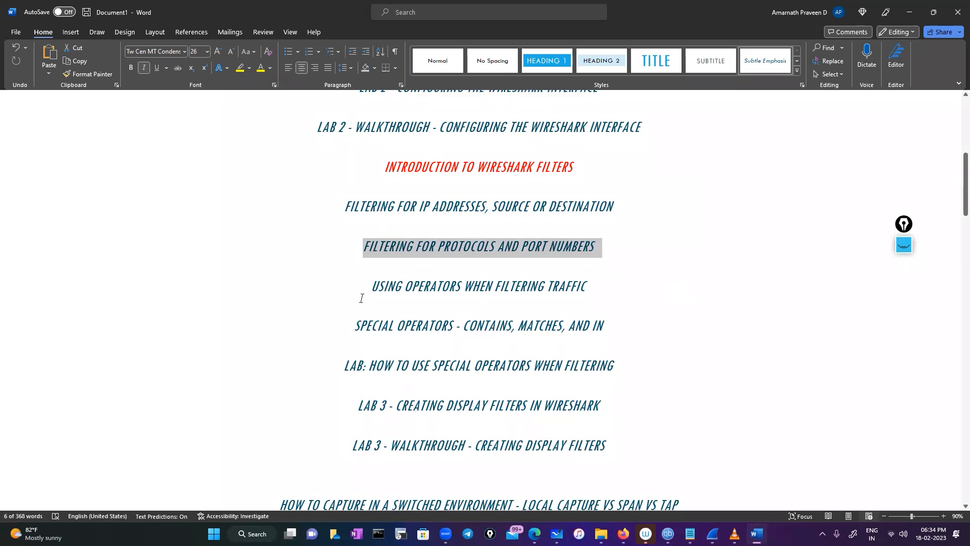
{"action": "left_click", "coordinate": [344, 272]}
{"action": "left_click_drag", "start_coordinate": [344, 254], "coordinate": [612, 267]}
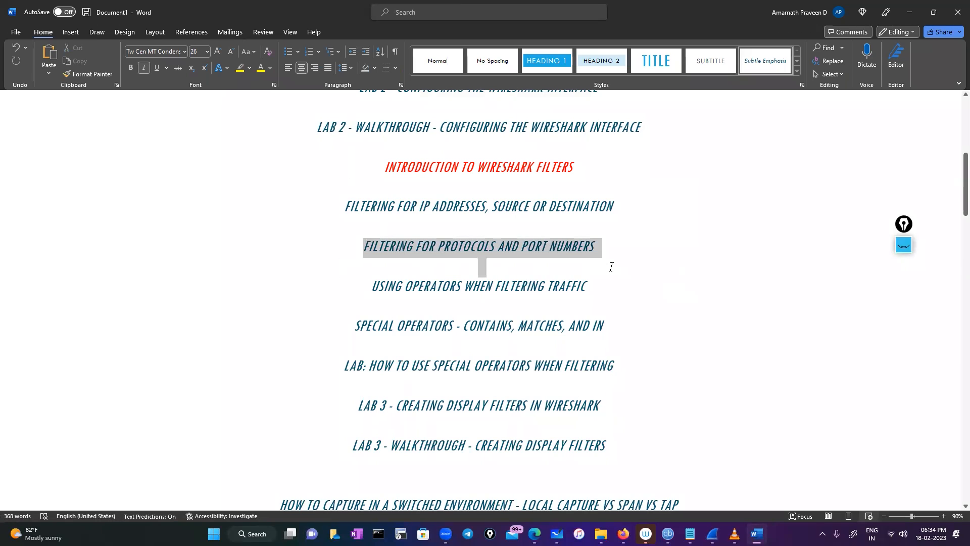
{"action": "left_click", "coordinate": [658, 298]}
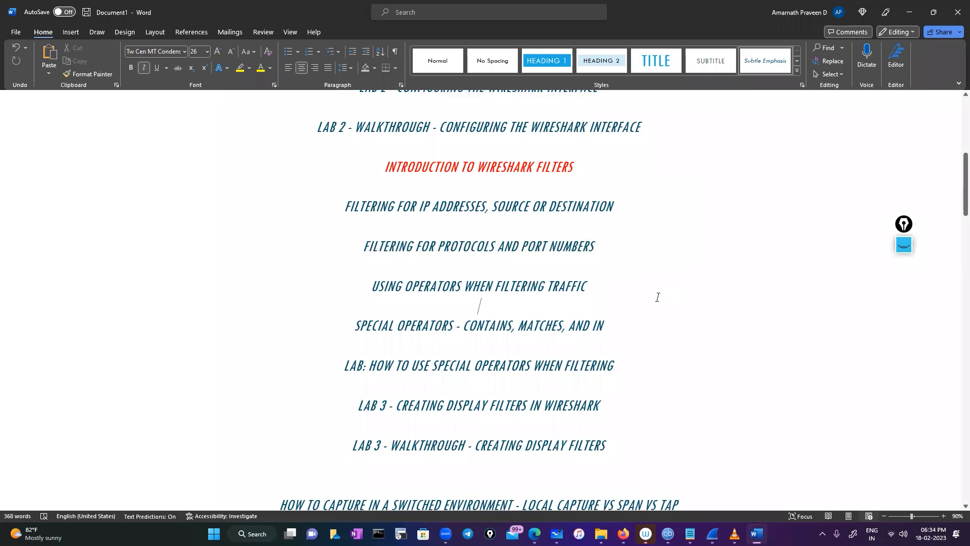
Step: Highlight the topic "Using Operators When Filtering Traffic", check the filter notes in Notepad, and return to the Word outline
{"action": "left_click_drag", "start_coordinate": [367, 293], "coordinate": [602, 294]}
{"action": "key", "text": "alt+Tab"}
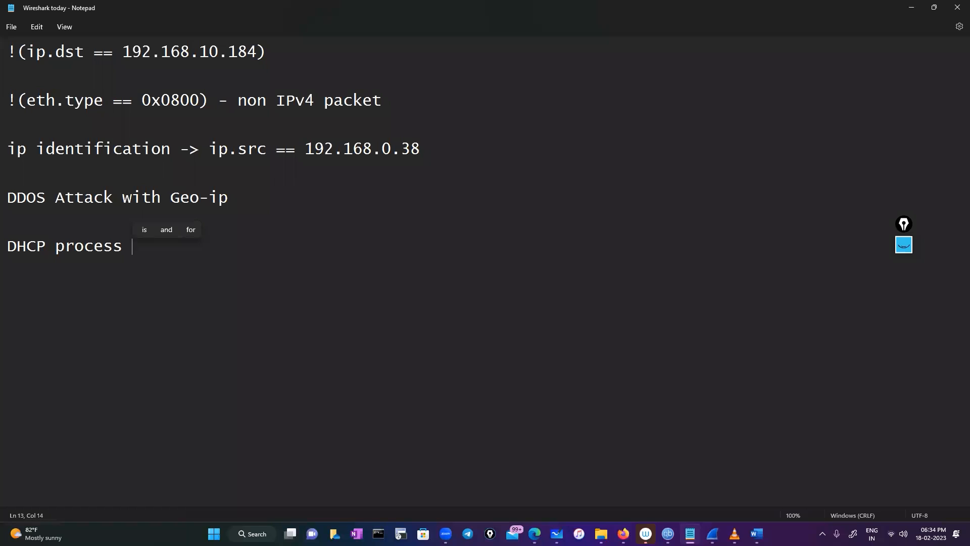
{"action": "key", "text": "alt+Tab"}
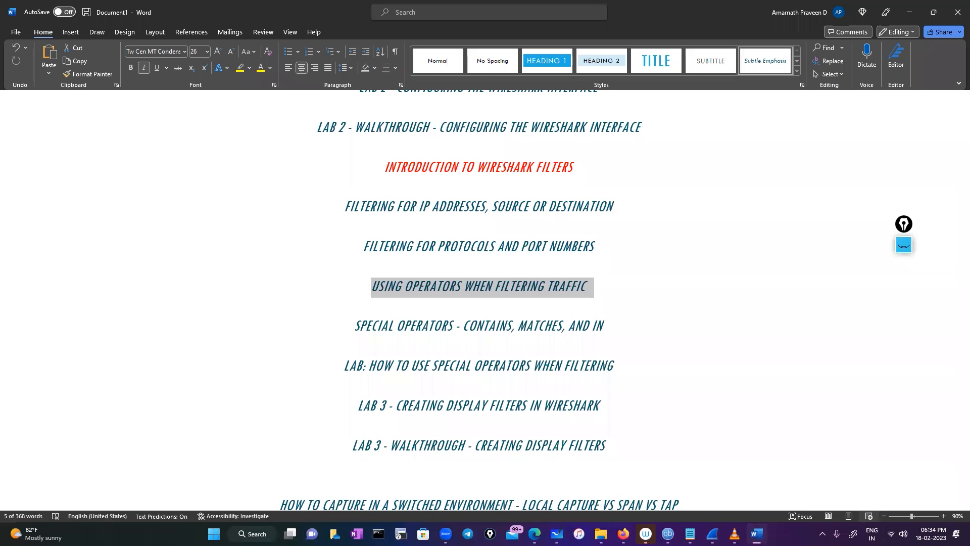
Step: Switch to the Notepad filter notes and add the filter "ip.addr == 10.0.0.1" below "DHCP process"
{"action": "key", "text": "alt+Tab"}
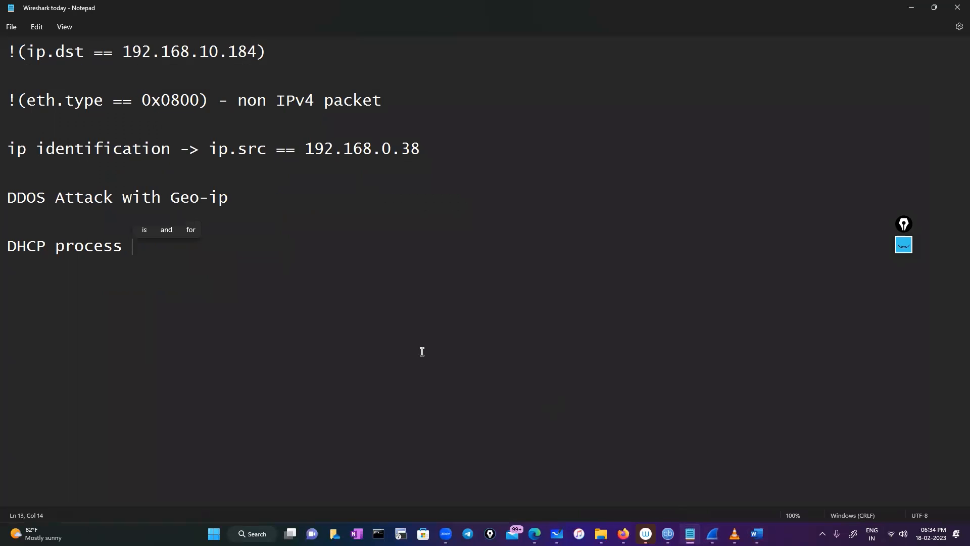
{"action": "key", "text": "Return"}
{"action": "key", "text": "Return"}
{"action": "type", "text": "ip.aadd"}
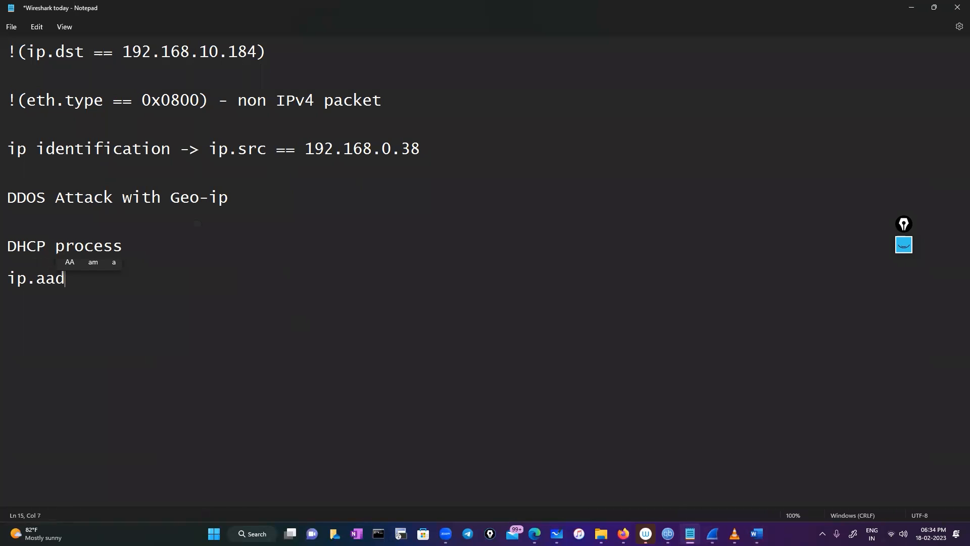
{"action": "key", "text": "BackSpace"}
{"action": "key", "text": "BackSpace"}
{"action": "key", "text": "BackSpace"}
{"action": "type", "text": "ddr == 10.0.0.1 "}
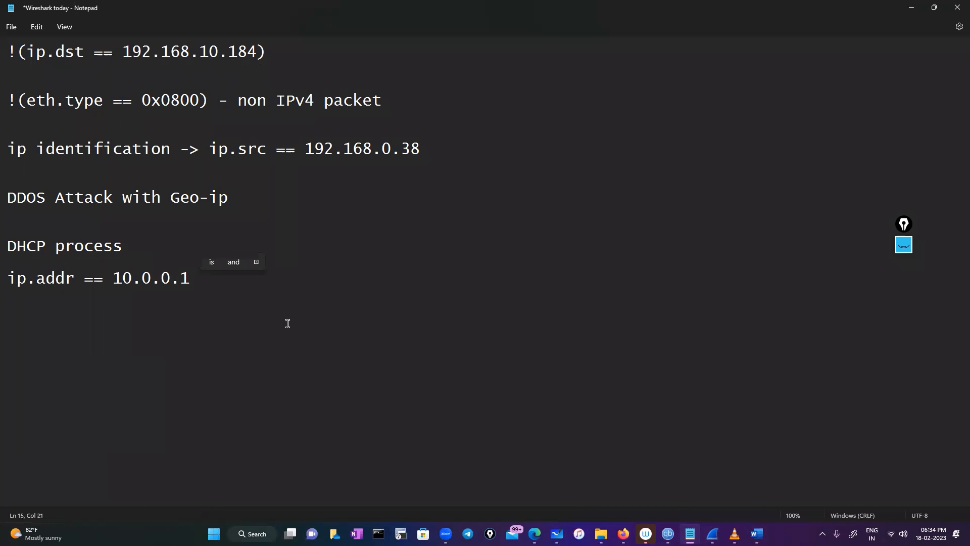
Step: Extend the new filter note with "&& ip.add== 8.8.8.8" and return to the Word outline
{"action": "type", "text": "&& ip.add"}
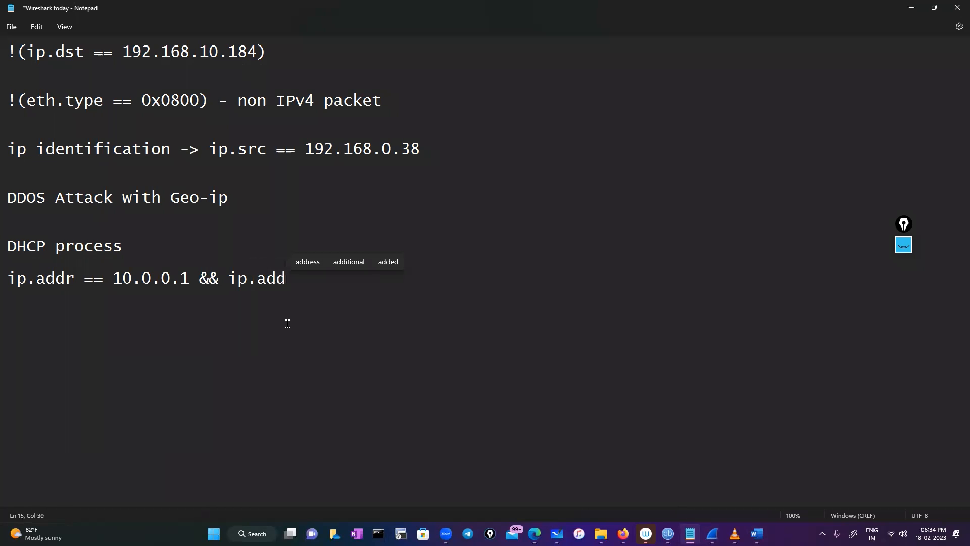
{"action": "type", "text": "== 8.8"}
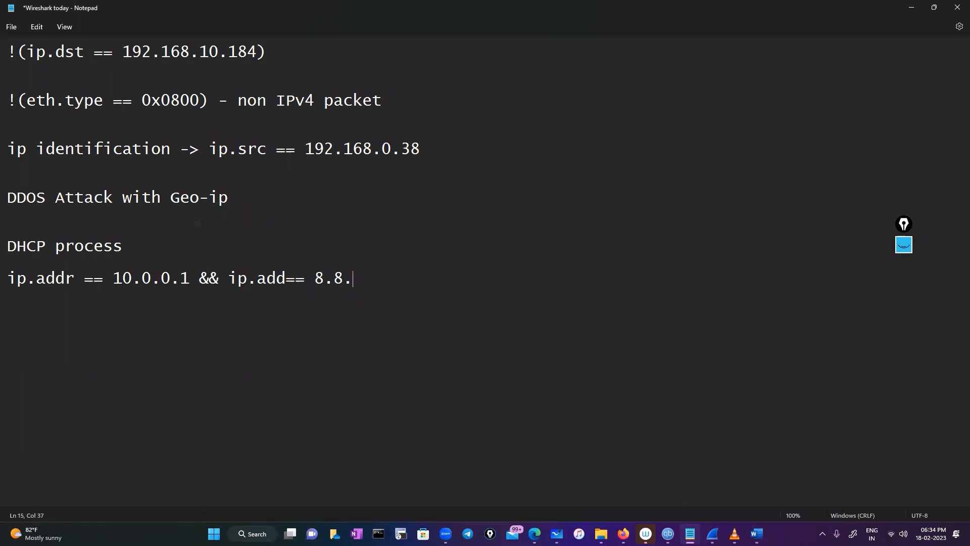
{"action": "type", "text": ".8"}
{"action": "key", "text": "Return"}
{"action": "type", "text": ".8"}
{"action": "left_click", "coordinate": [912, 7]}
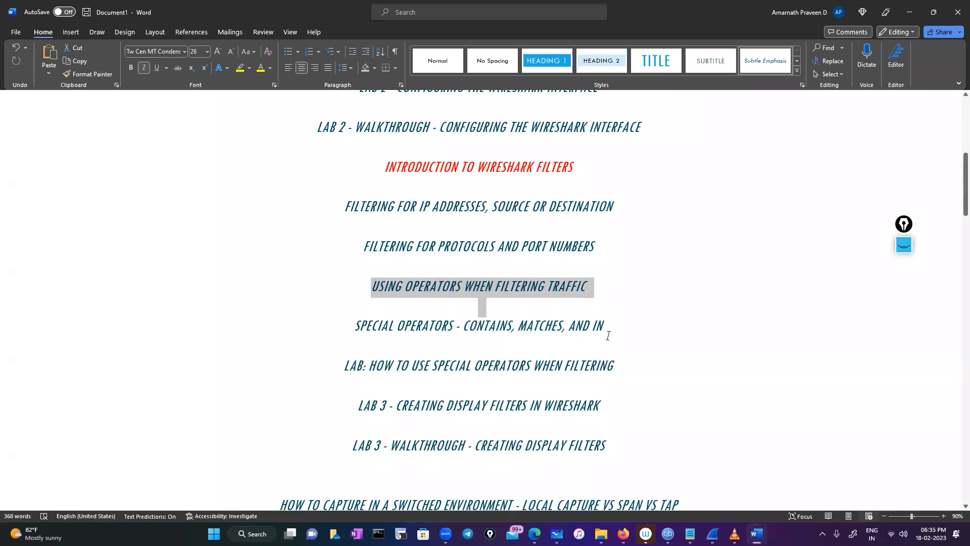
Step: Clear the current selection and highlight the topic "Lab 3 - Creating Display Filters in Wireshark"
{"action": "left_click", "coordinate": [608, 336]}
{"action": "scroll", "coordinate": [608, 336], "scroll_direction": "down", "scroll_amount": 5}
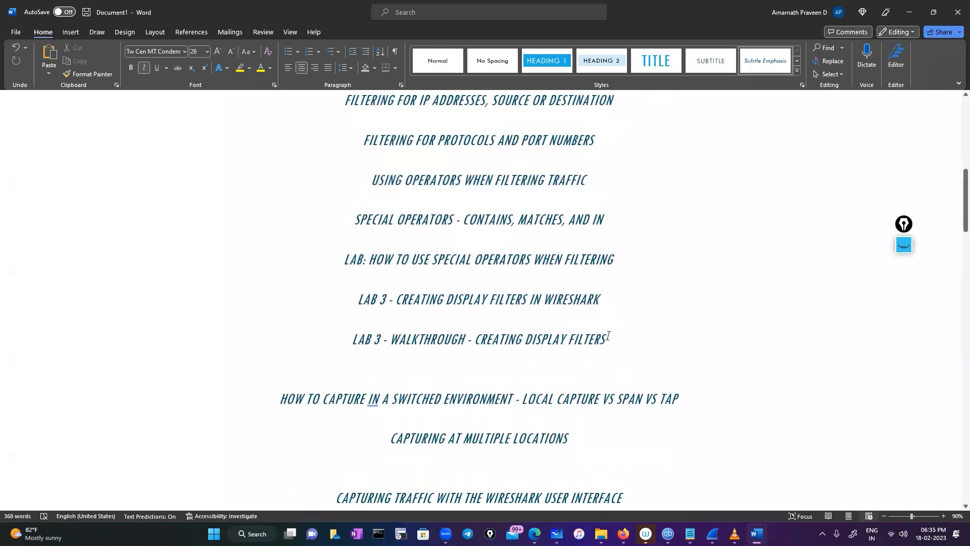
{"action": "left_click_drag", "start_coordinate": [371, 284], "coordinate": [625, 290]}
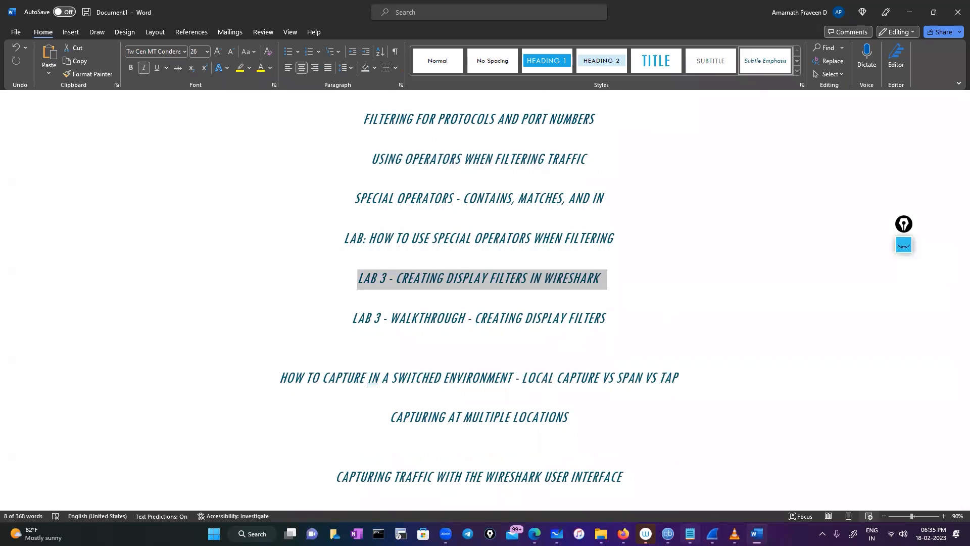
Step: Switch to Wireshark, empty the display filter field, and return to the Word outline
{"action": "left_click", "coordinate": [712, 532]}
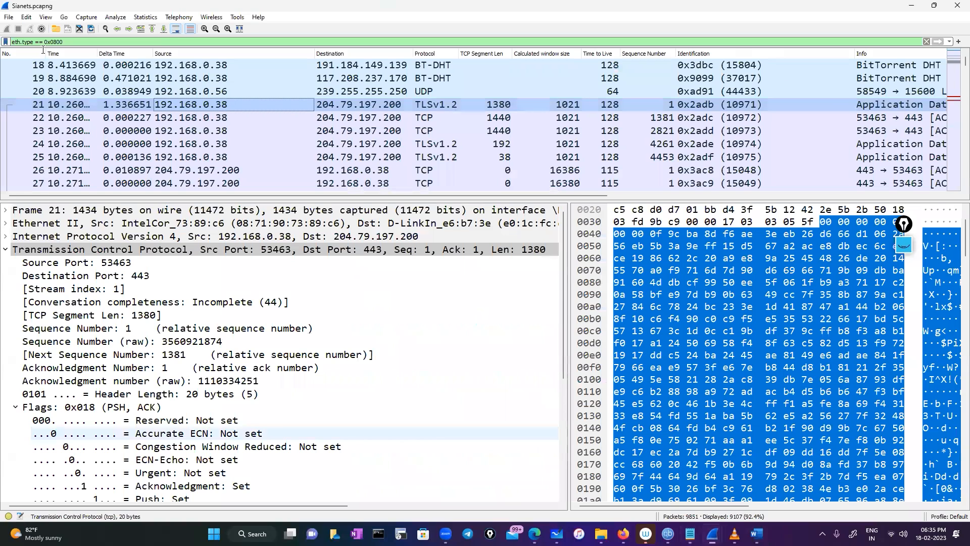
{"action": "left_click", "coordinate": [81, 44]}
{"action": "key", "text": "ctrl+a"}
{"action": "key", "text": "BackSpace"}
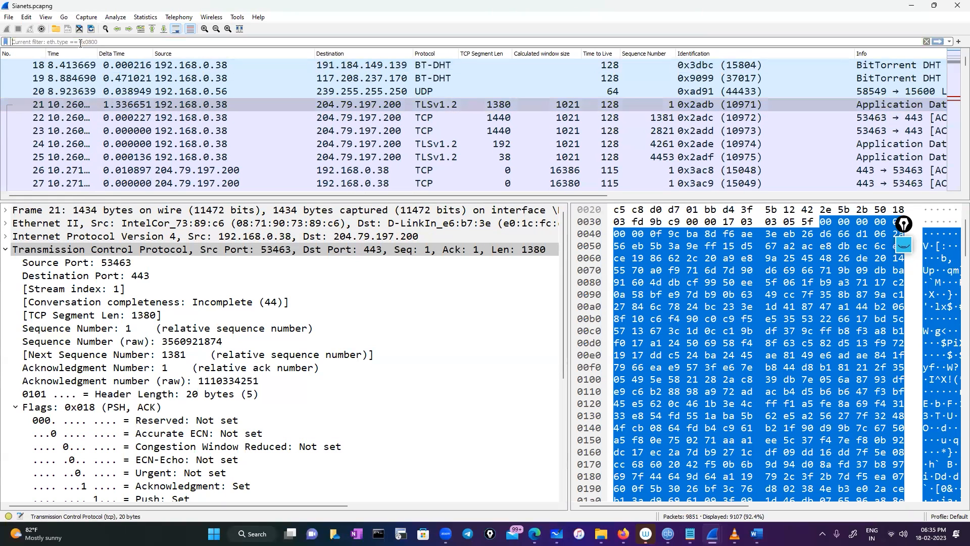
{"action": "left_click", "coordinate": [912, 6]}
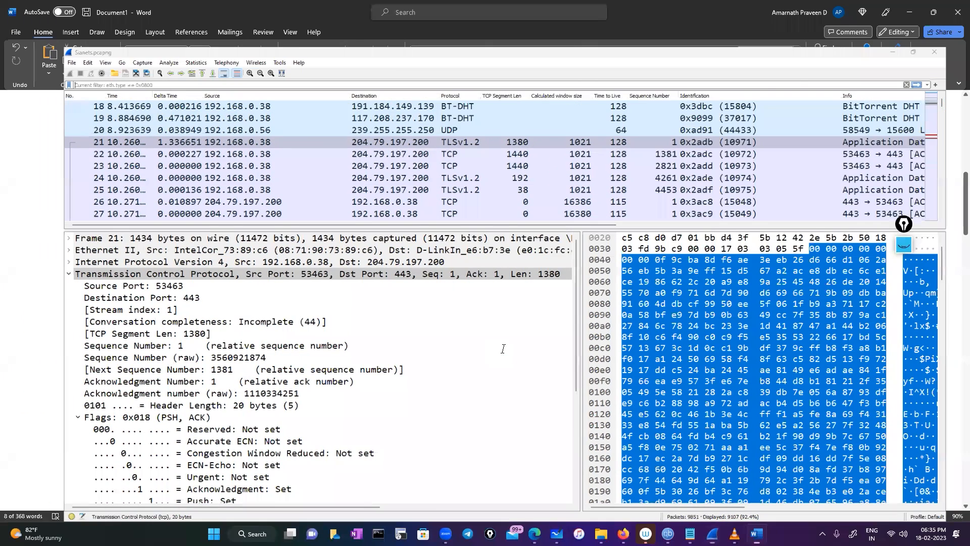
Step: Beside the switched-environment capture topic, draw a yellow arrow and a pink diagram of two linked "SW" switches with a device attached
{"action": "scroll", "coordinate": [543, 266], "scroll_direction": "down", "scroll_amount": 3}
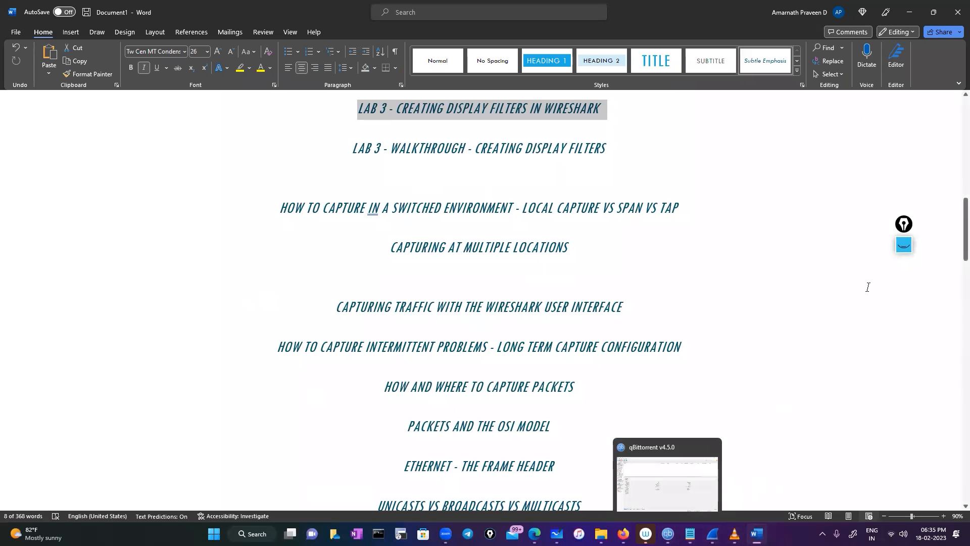
{"action": "left_click", "coordinate": [905, 245]}
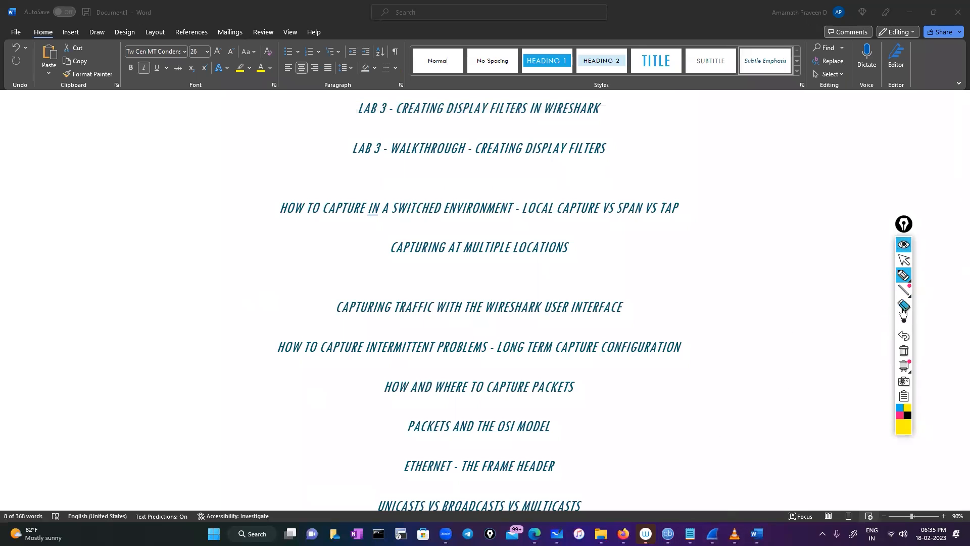
{"action": "left_click", "coordinate": [904, 276]}
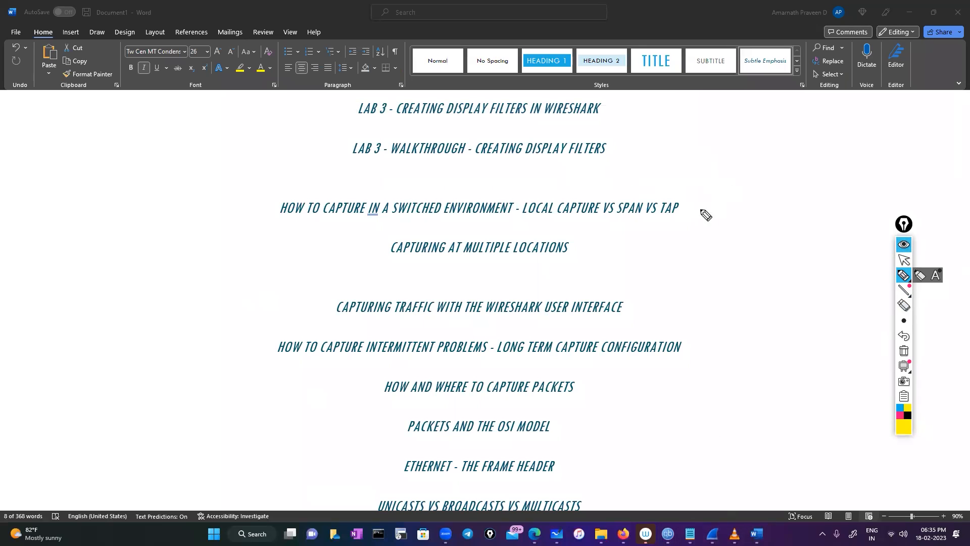
{"action": "mouse_move", "coordinate": [694, 214]}
{"action": "left_mouse_down"}
{"action": "mouse_move", "coordinate": [770, 204]}
{"action": "mouse_move", "coordinate": [837, 230]}
{"action": "mouse_move", "coordinate": [767, 204]}
{"action": "mouse_move", "coordinate": [778, 221]}
{"action": "left_mouse_up"}
{"action": "left_click", "coordinate": [900, 415]}
{"action": "mouse_move", "coordinate": [789, 210]}
{"action": "left_mouse_down"}
{"action": "mouse_move", "coordinate": [801, 210]}
{"action": "mouse_move", "coordinate": [746, 263]}
{"action": "mouse_move", "coordinate": [758, 303]}
{"action": "mouse_move", "coordinate": [740, 302]}
{"action": "left_mouse_up"}
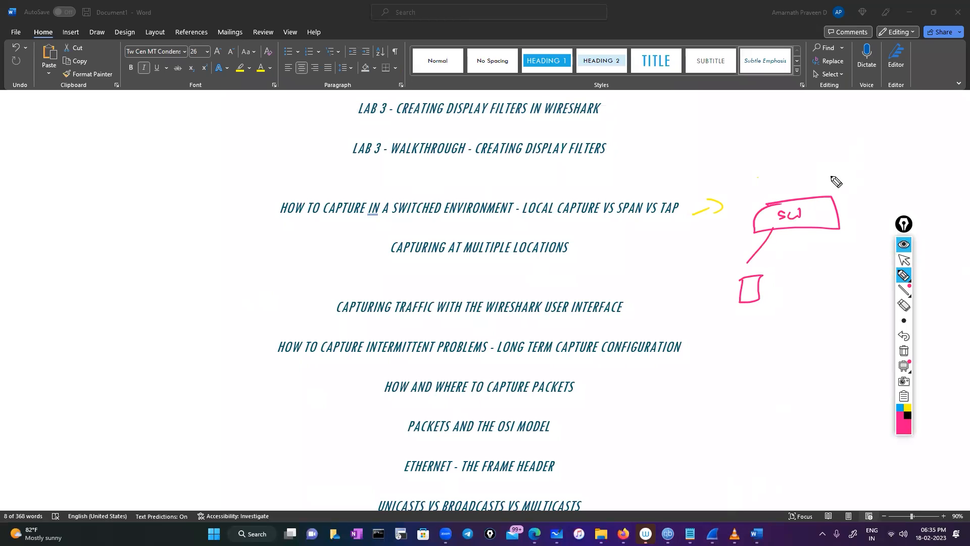
{"action": "left_click_drag", "start_coordinate": [820, 192], "coordinate": [898, 122]}
{"action": "mouse_move", "coordinate": [909, 121]}
{"action": "left_mouse_down"}
{"action": "mouse_move", "coordinate": [861, 157]}
{"action": "mouse_move", "coordinate": [906, 133]}
{"action": "left_mouse_up"}
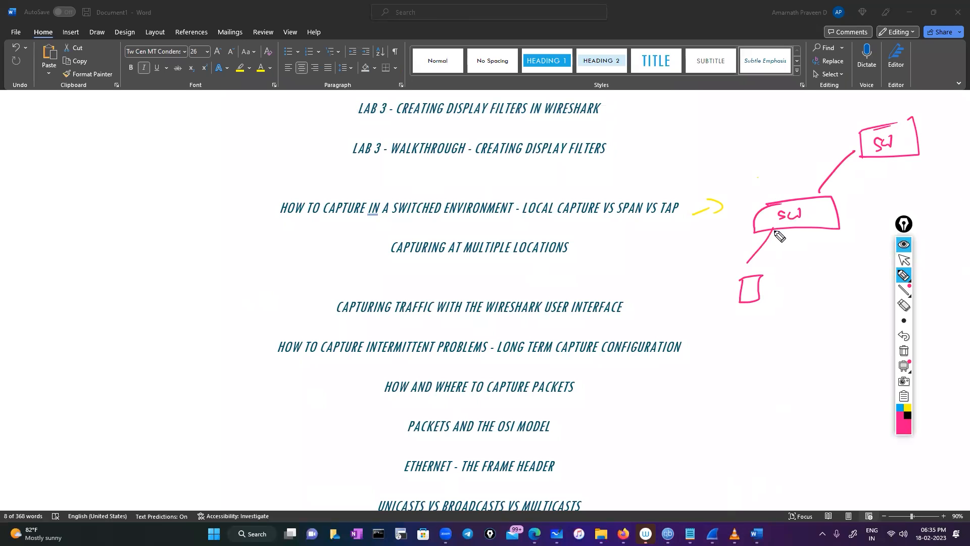
Step: Circle the lower switch's two connected ports, draw an arrow from its uplink to the device, and add a boxed "SPAN" label
{"action": "left_click_drag", "start_coordinate": [782, 221], "coordinate": [778, 222]}
{"action": "left_click_drag", "start_coordinate": [820, 187], "coordinate": [829, 185]}
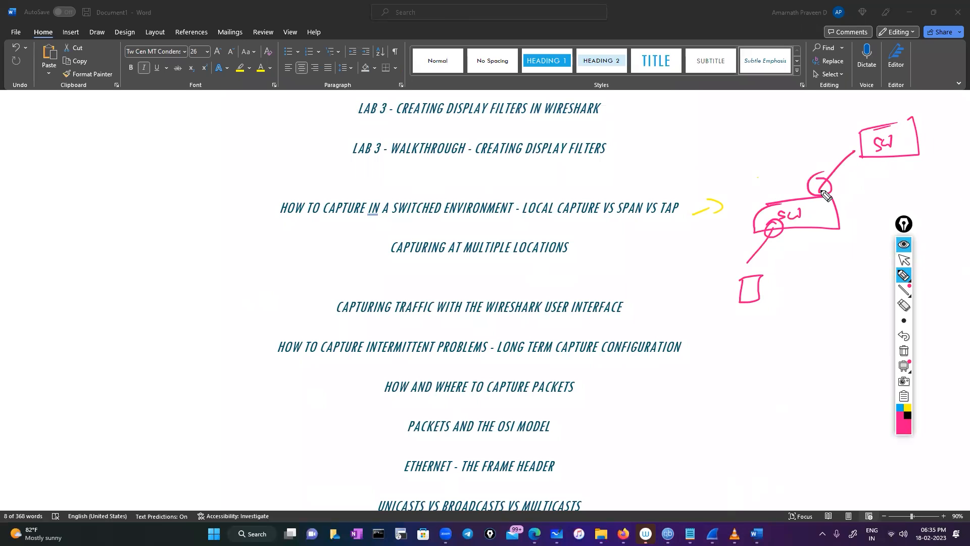
{"action": "mouse_move", "coordinate": [810, 183]}
{"action": "left_mouse_down"}
{"action": "mouse_move", "coordinate": [746, 279]}
{"action": "mouse_move", "coordinate": [723, 287]}
{"action": "mouse_move", "coordinate": [752, 277]}
{"action": "left_mouse_up"}
{"action": "mouse_move", "coordinate": [819, 188]}
{"action": "left_mouse_down"}
{"action": "mouse_move", "coordinate": [897, 192]}
{"action": "mouse_move", "coordinate": [934, 178]}
{"action": "mouse_move", "coordinate": [936, 187]}
{"action": "mouse_move", "coordinate": [879, 207]}
{"action": "left_mouse_up"}
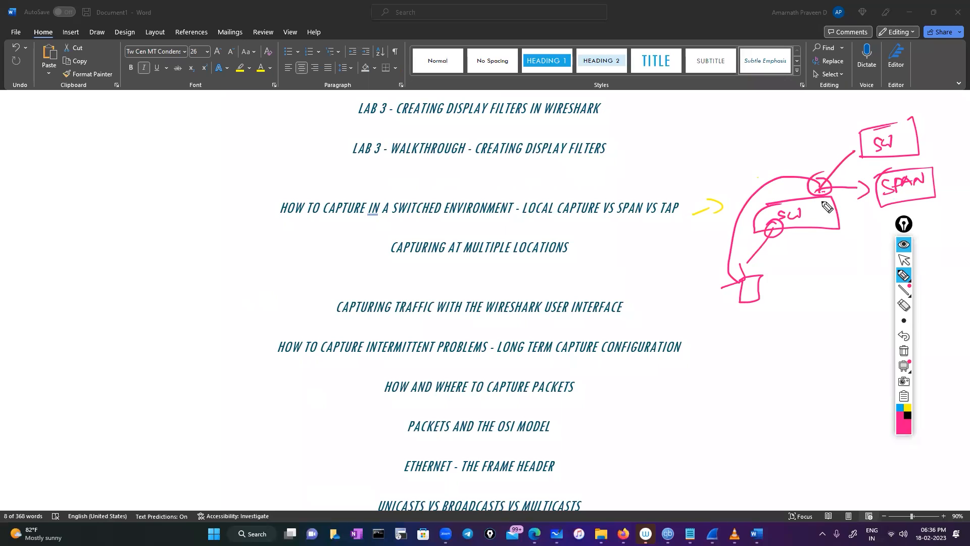
Step: Label the device-side port "D.P" and the uplink port "S.P" in boxes, and draw a curve linking the uplink to the device
{"action": "left_click_drag", "start_coordinate": [782, 245], "coordinate": [807, 250]}
{"action": "left_click", "coordinate": [798, 251]}
{"action": "mouse_move", "coordinate": [781, 243]}
{"action": "left_mouse_down"}
{"action": "mouse_move", "coordinate": [822, 245]}
{"action": "mouse_move", "coordinate": [821, 261]}
{"action": "left_mouse_up"}
{"action": "left_click_drag", "start_coordinate": [792, 246], "coordinate": [821, 261]}
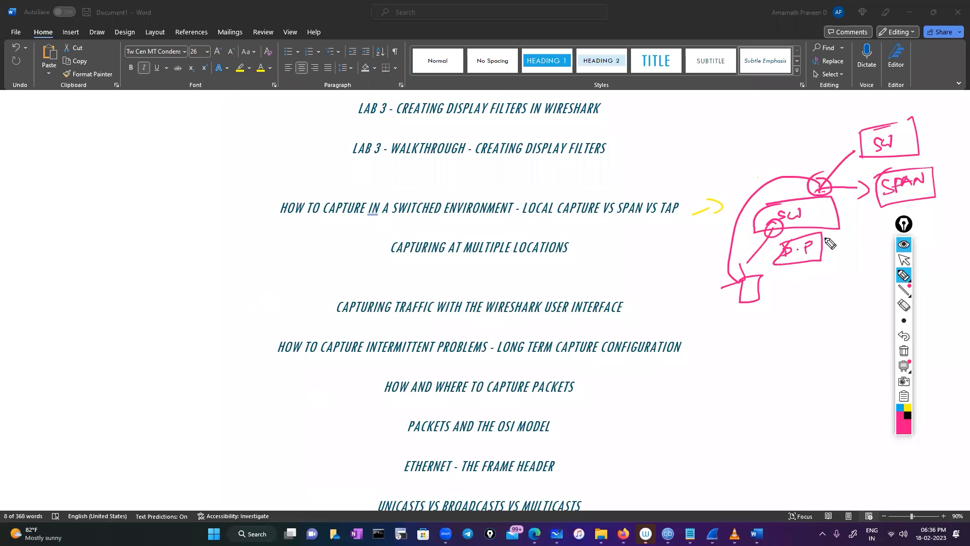
{"action": "mouse_move", "coordinate": [811, 154]}
{"action": "left_mouse_down"}
{"action": "mouse_move", "coordinate": [802, 170]}
{"action": "mouse_move", "coordinate": [844, 137]}
{"action": "mouse_move", "coordinate": [849, 167]}
{"action": "left_mouse_up"}
{"action": "left_click", "coordinate": [819, 161]}
{"action": "mouse_move", "coordinate": [849, 167]}
{"action": "left_mouse_down"}
{"action": "mouse_move", "coordinate": [717, 189]}
{"action": "mouse_move", "coordinate": [706, 271]}
{"action": "mouse_move", "coordinate": [773, 245]}
{"action": "left_mouse_up"}
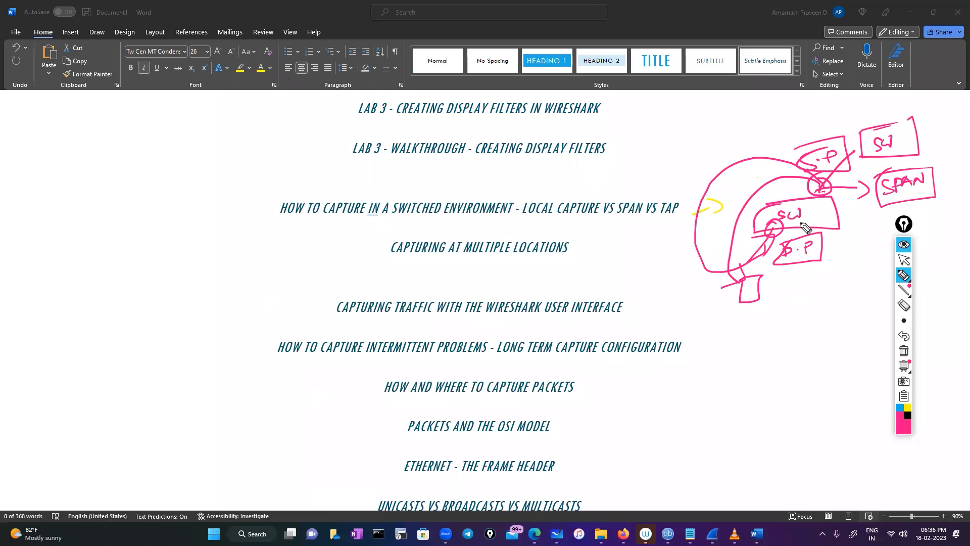
Step: Draw a large pink box below the diagram, circle the uplink port in blue, and connect it by arrow to the box labelled "Wireshark"
{"action": "mouse_move", "coordinate": [740, 334]}
{"action": "left_mouse_down"}
{"action": "mouse_move", "coordinate": [829, 364]}
{"action": "mouse_move", "coordinate": [726, 368]}
{"action": "mouse_move", "coordinate": [739, 335]}
{"action": "left_mouse_up"}
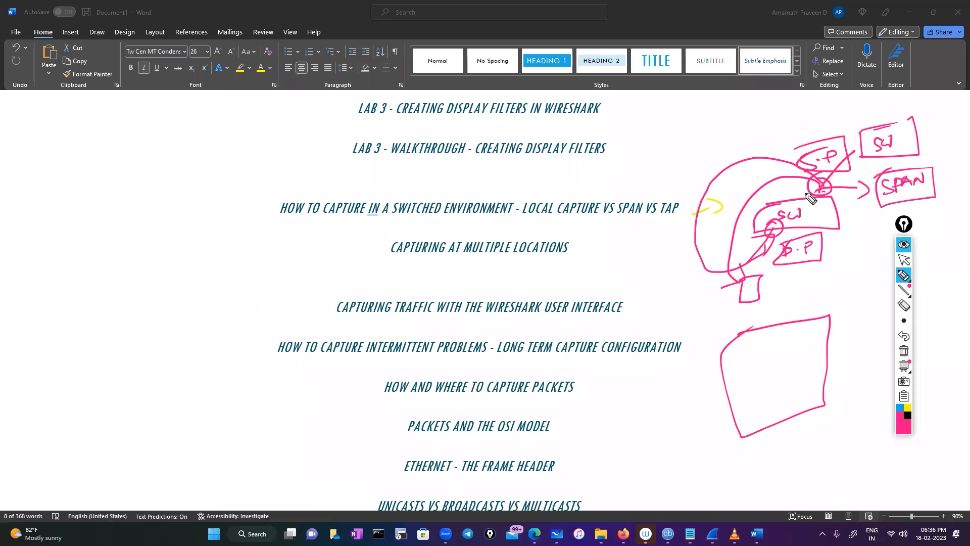
{"action": "left_click", "coordinate": [900, 407]}
{"action": "mouse_move", "coordinate": [834, 169]}
{"action": "left_mouse_down"}
{"action": "mouse_move", "coordinate": [856, 210]}
{"action": "mouse_move", "coordinate": [821, 161]}
{"action": "left_mouse_up"}
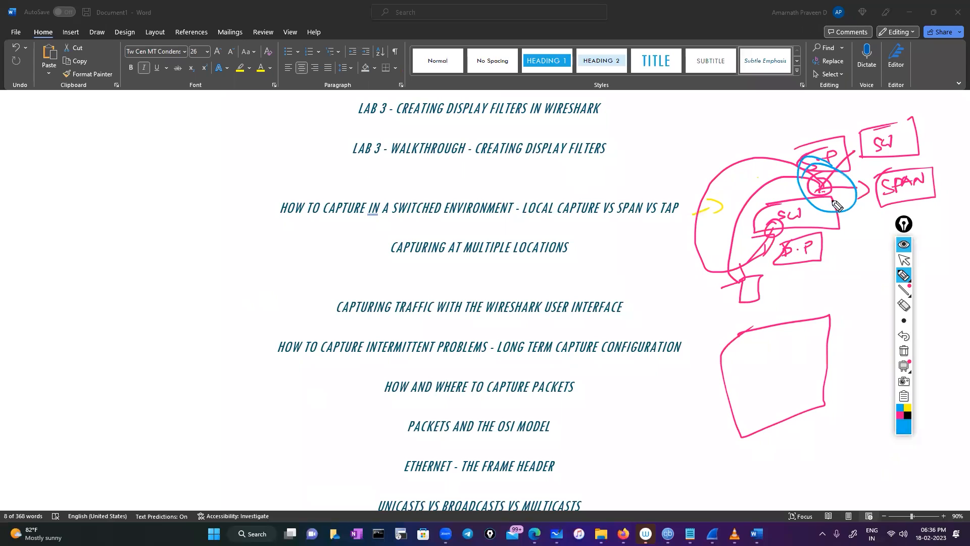
{"action": "mouse_move", "coordinate": [845, 208]}
{"action": "left_mouse_down"}
{"action": "mouse_move", "coordinate": [791, 311]}
{"action": "mouse_move", "coordinate": [800, 323]}
{"action": "left_mouse_up"}
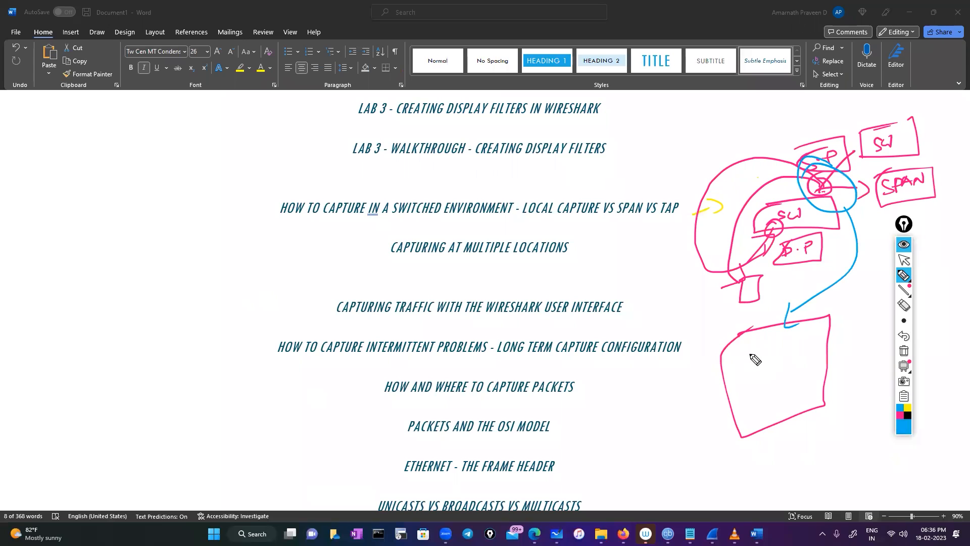
{"action": "left_click_drag", "start_coordinate": [748, 359], "coordinate": [856, 328]}
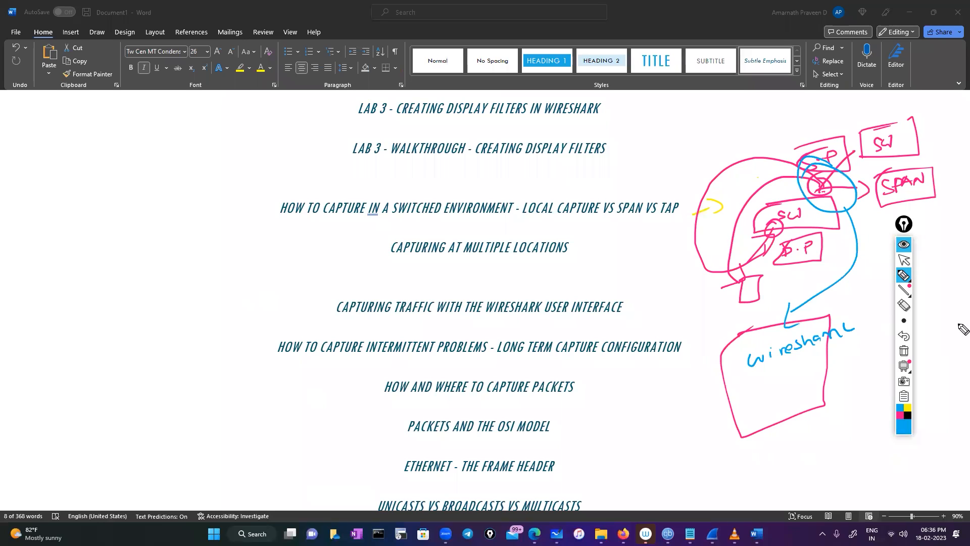
Step: Clear all screen annotations, return to the pointer, and review the outline's packet capture topics
{"action": "left_click", "coordinate": [903, 352]}
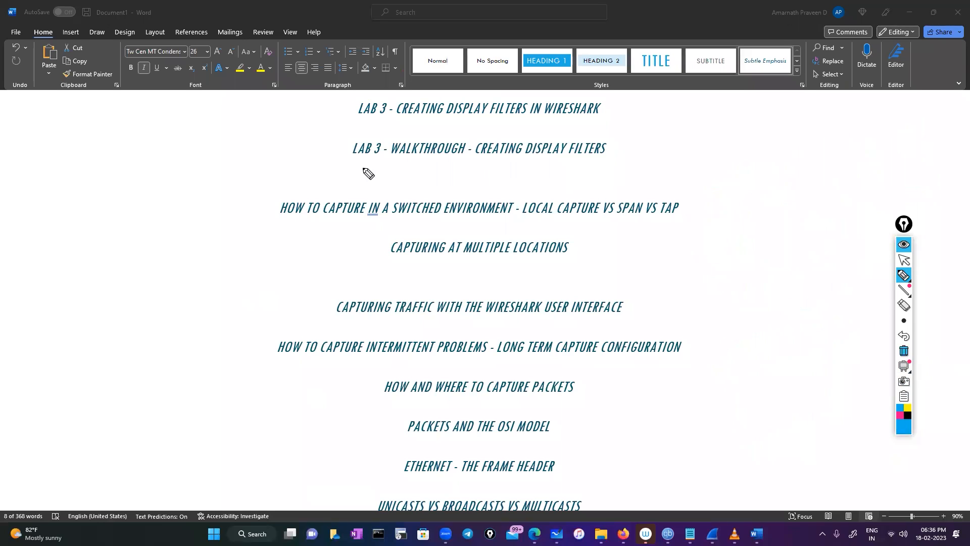
{"action": "left_click", "coordinate": [904, 260]}
{"action": "scroll", "coordinate": [448, 267], "scroll_direction": "up", "scroll_amount": 2}
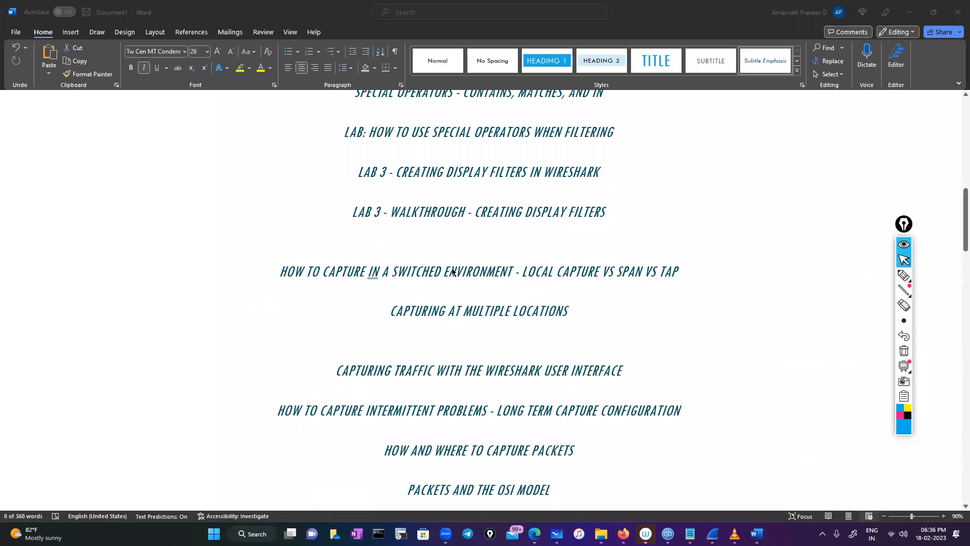
{"action": "scroll", "coordinate": [453, 272], "scroll_direction": "down", "scroll_amount": 5}
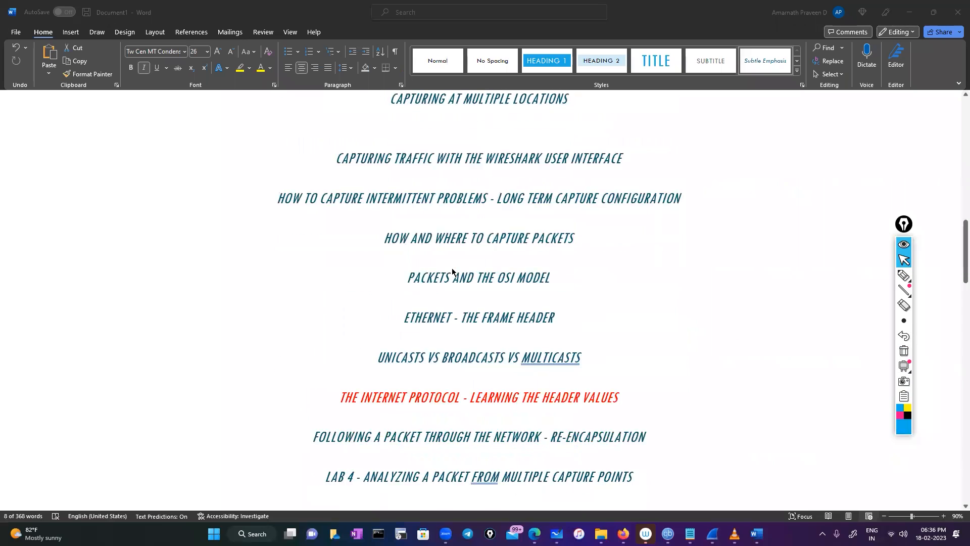
{"action": "scroll", "coordinate": [452, 272], "scroll_direction": "down", "scroll_amount": 3}
{"action": "scroll", "coordinate": [452, 272], "scroll_direction": "up", "scroll_amount": 3}
{"action": "scroll", "coordinate": [430, 273], "scroll_direction": "down", "scroll_amount": 1}
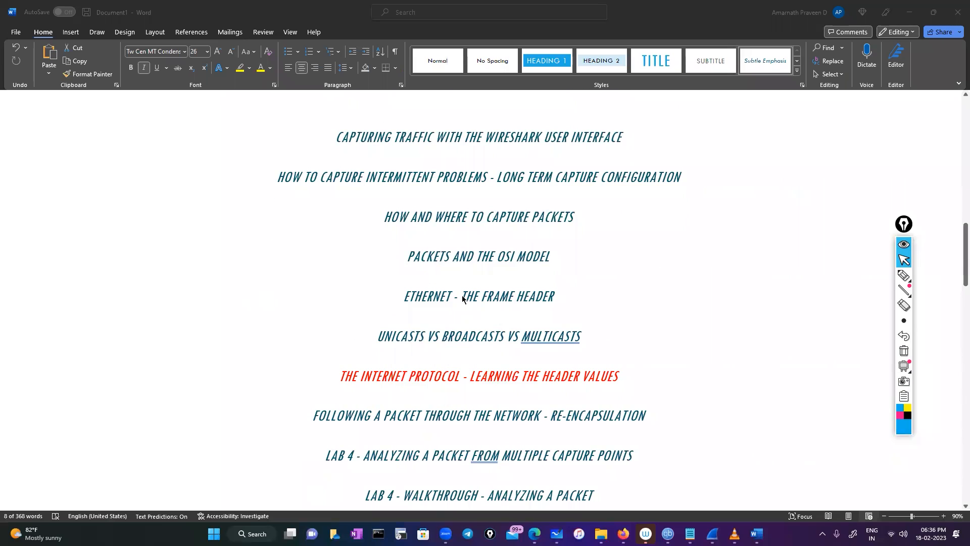
Step: Review the outline topics from "Ethernet - The Frame Header" through the IP header topics to "Configuring Wireshark to Find GeoIP Locations"
{"action": "scroll", "coordinate": [433, 304], "scroll_direction": "down", "scroll_amount": 2}
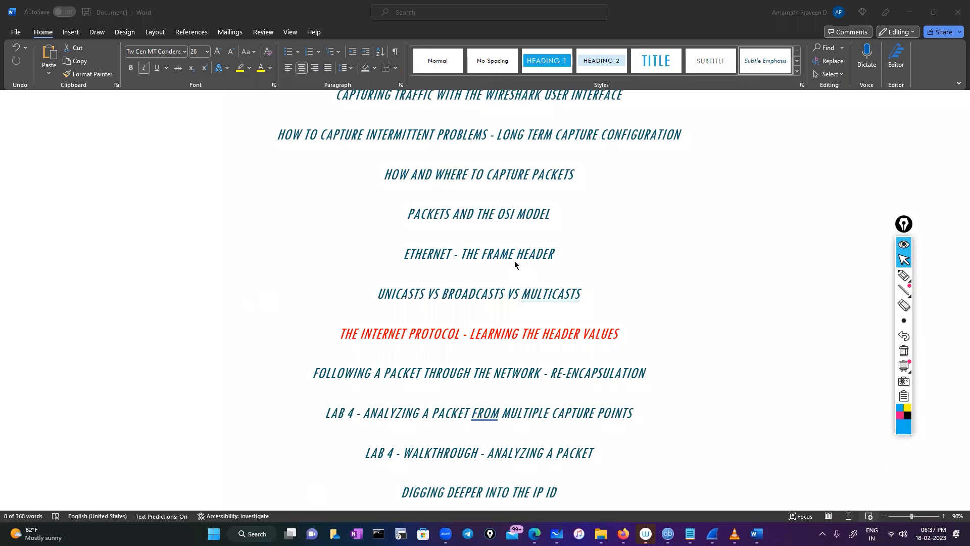
{"action": "scroll", "coordinate": [481, 275], "scroll_direction": "down", "scroll_amount": 1}
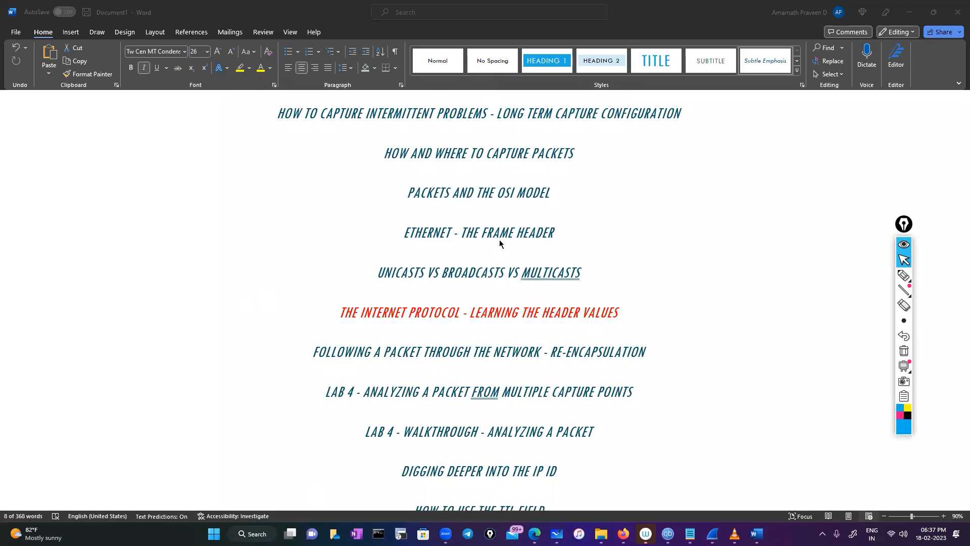
{"action": "scroll", "coordinate": [363, 288], "scroll_direction": "down", "scroll_amount": 1}
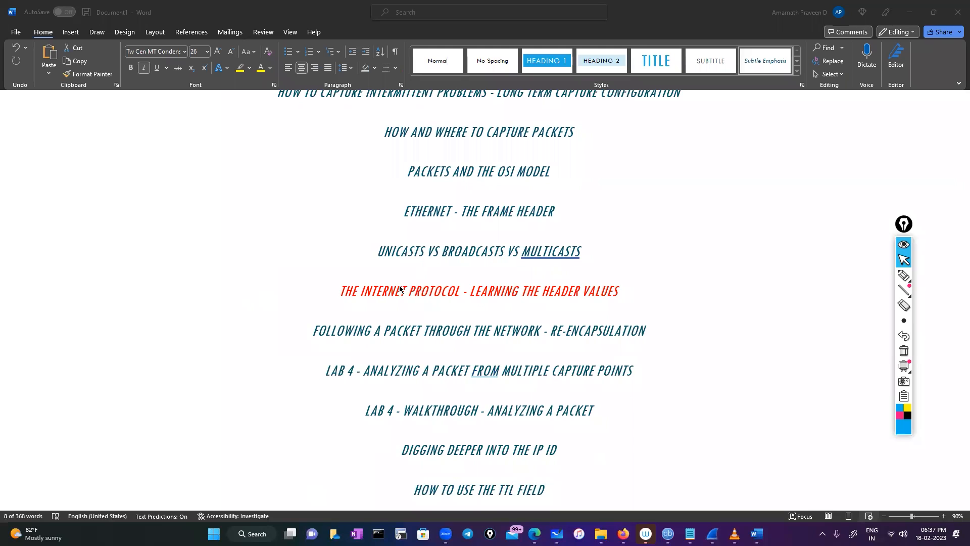
{"action": "scroll", "coordinate": [399, 288], "scroll_direction": "down", "scroll_amount": 4}
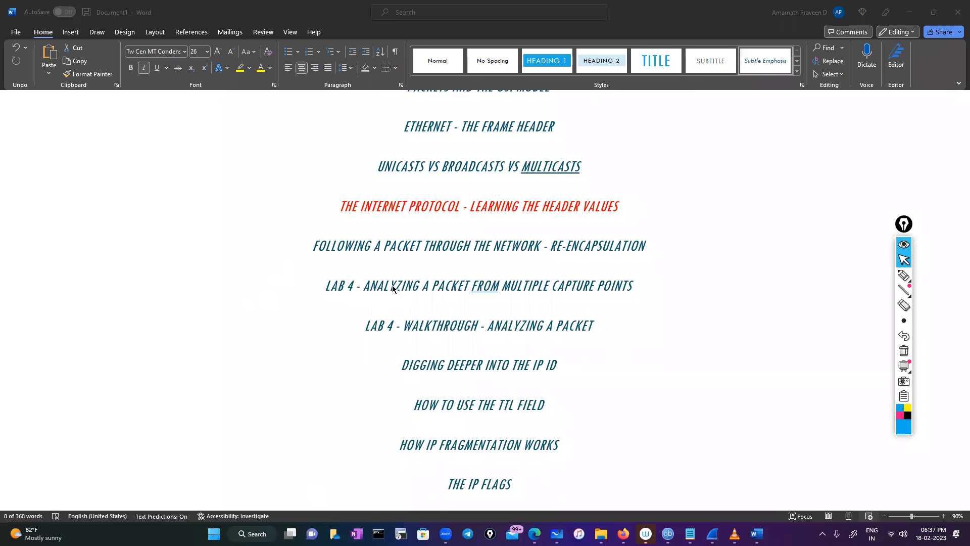
{"action": "scroll", "coordinate": [392, 332], "scroll_direction": "down", "scroll_amount": 1}
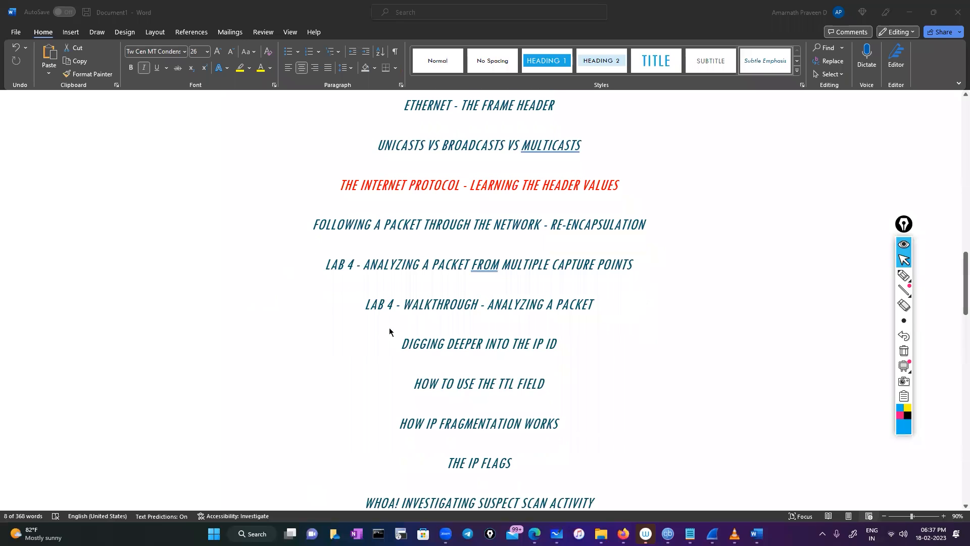
{"action": "scroll", "coordinate": [651, 383], "scroll_direction": "down", "scroll_amount": 1}
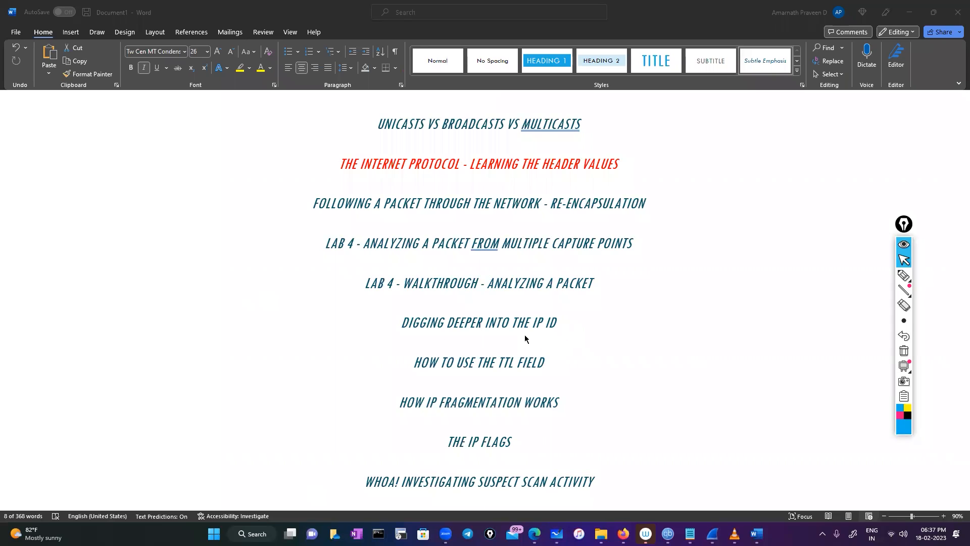
{"action": "scroll", "coordinate": [525, 336], "scroll_direction": "down", "scroll_amount": 1}
{"action": "scroll", "coordinate": [424, 375], "scroll_direction": "down", "scroll_amount": 1}
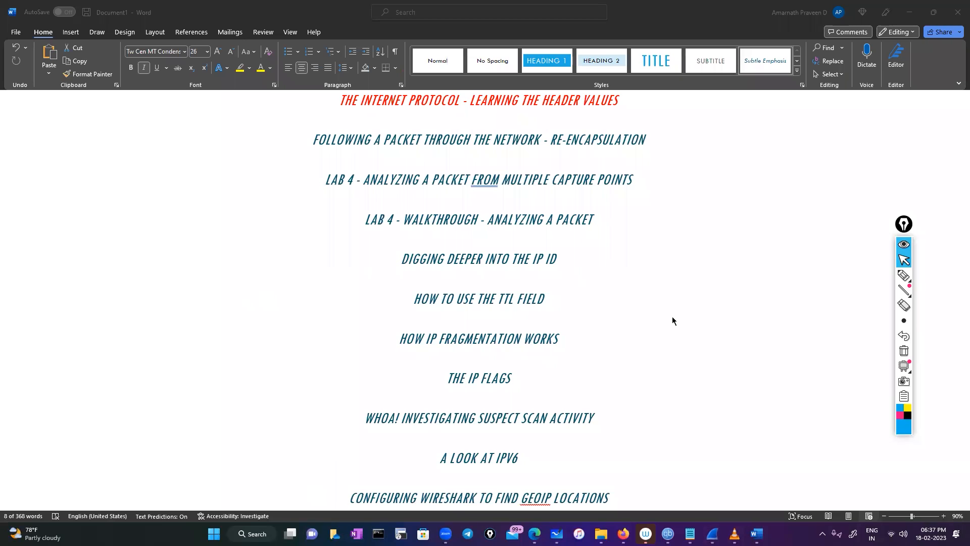
Step: Review the outline's IP topics from "Following a Packet Through the Network" through GeoIP and DDoS analysis to the Lab 5 walkthrough
{"action": "scroll", "coordinate": [672, 320], "scroll_direction": "down", "scroll_amount": 1}
{"action": "scroll", "coordinate": [515, 352], "scroll_direction": "down", "scroll_amount": 1}
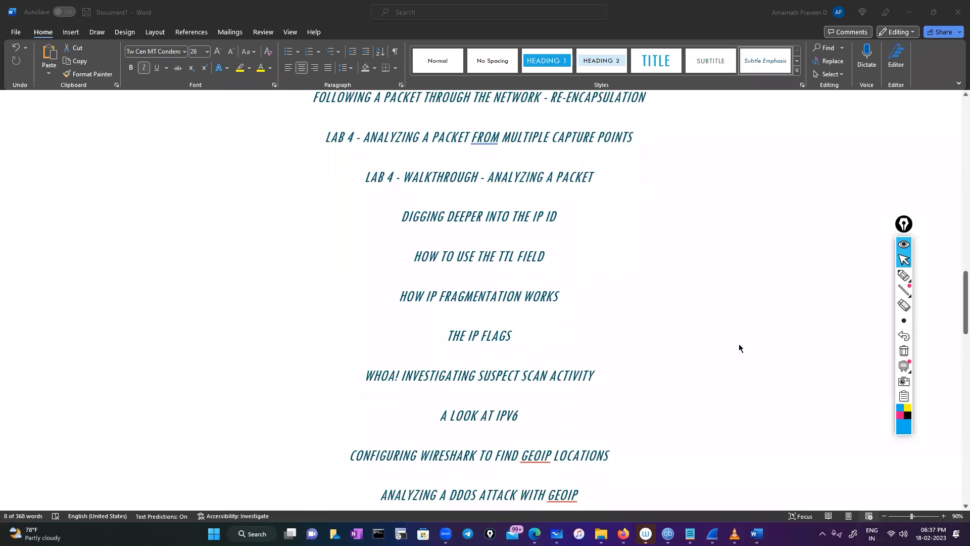
{"action": "scroll", "coordinate": [657, 348], "scroll_direction": "down", "scroll_amount": 1}
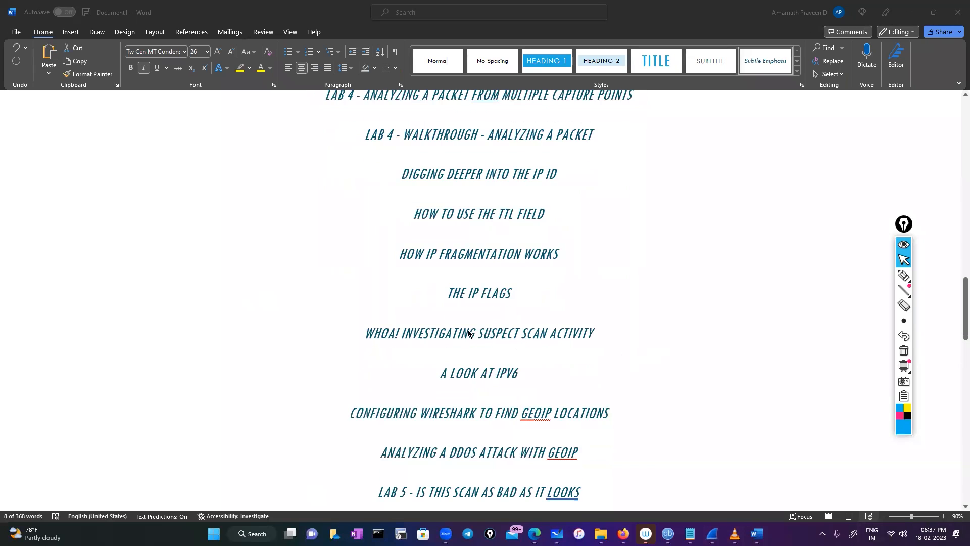
{"action": "scroll", "coordinate": [433, 346], "scroll_direction": "down", "scroll_amount": 2}
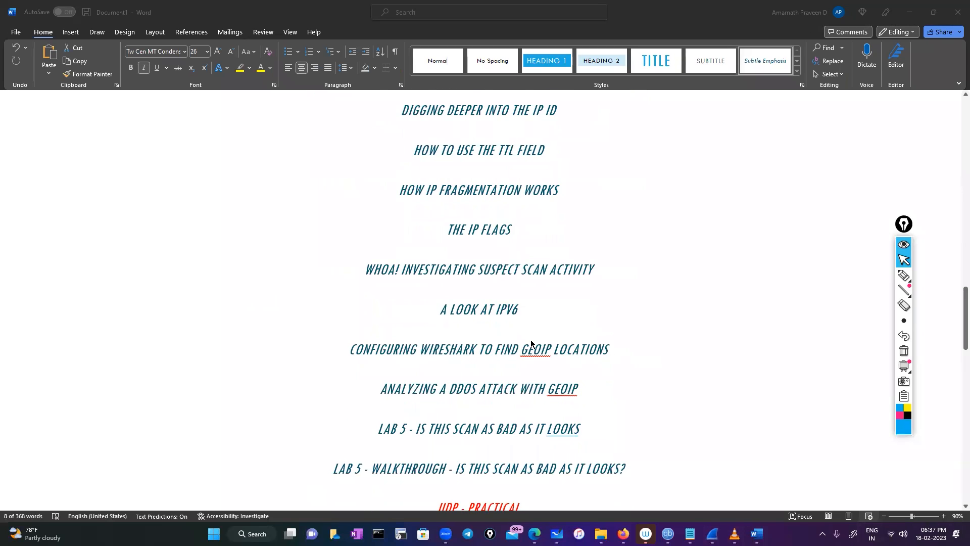
{"action": "scroll", "coordinate": [530, 344], "scroll_direction": "down", "scroll_amount": 1}
{"action": "scroll", "coordinate": [532, 344], "scroll_direction": "down", "scroll_amount": 1}
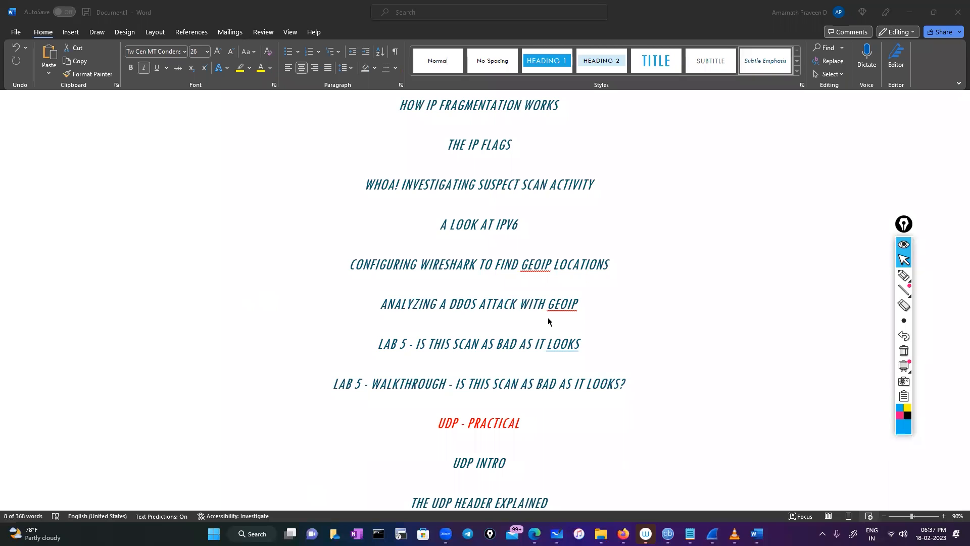
{"action": "scroll", "coordinate": [548, 318], "scroll_direction": "down", "scroll_amount": 1}
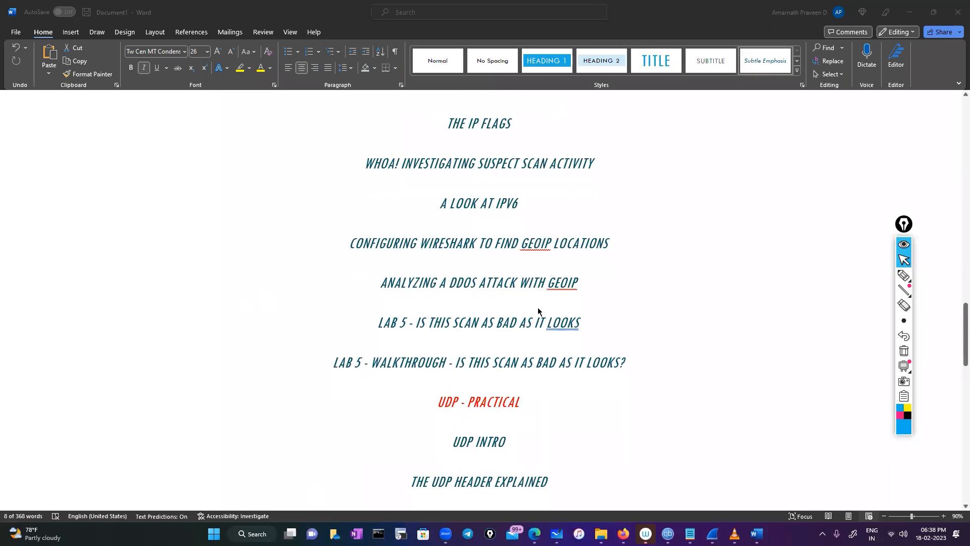
Step: Review the "UDP - Practical" topics, from the UDP intro and header through DHCP and DNS to troubleshooting VoIP and video streams
{"action": "scroll", "coordinate": [537, 308], "scroll_direction": "down", "scroll_amount": 2}
{"action": "scroll", "coordinate": [538, 308], "scroll_direction": "down", "scroll_amount": 5}
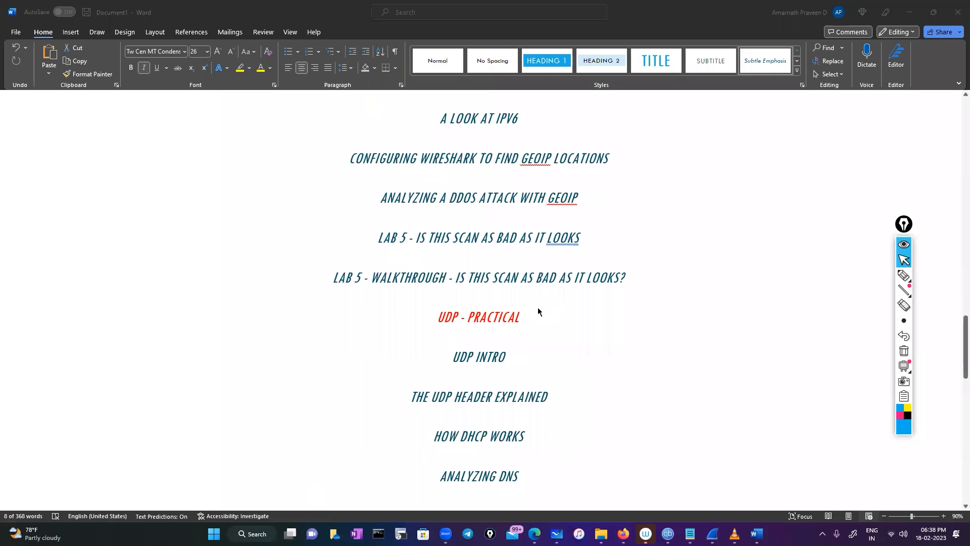
{"action": "scroll", "coordinate": [573, 340], "scroll_direction": "down", "scroll_amount": 2}
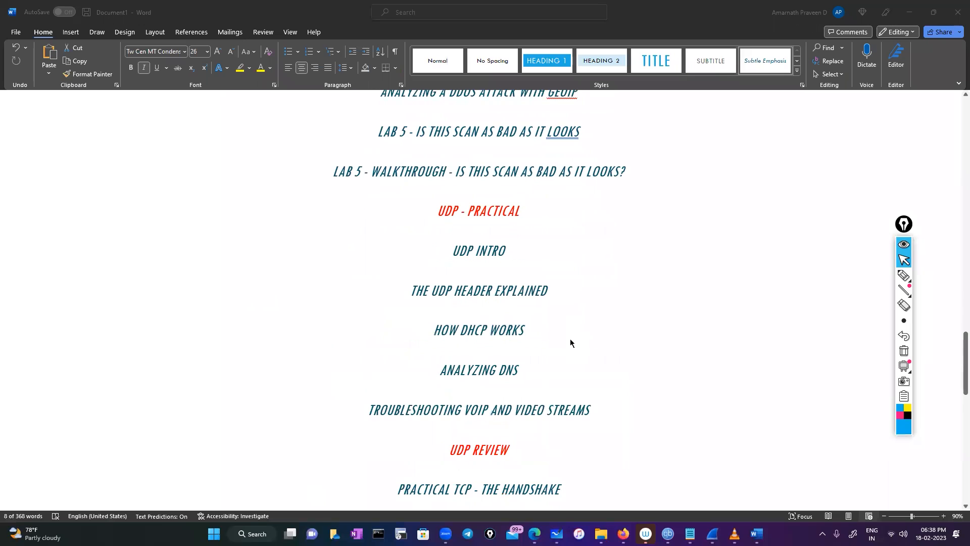
{"action": "scroll", "coordinate": [571, 340], "scroll_direction": "down", "scroll_amount": 1}
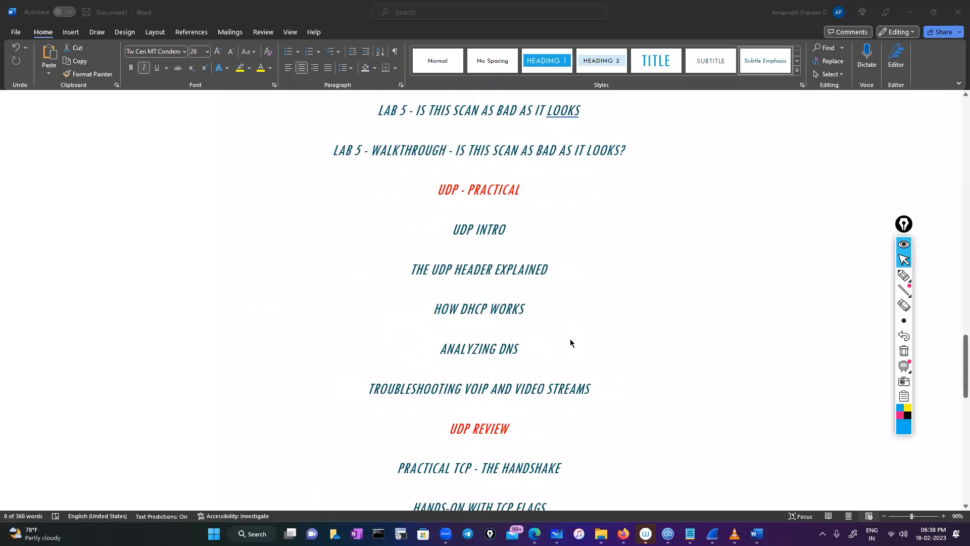
{"action": "scroll", "coordinate": [571, 340], "scroll_direction": "down", "scroll_amount": 2}
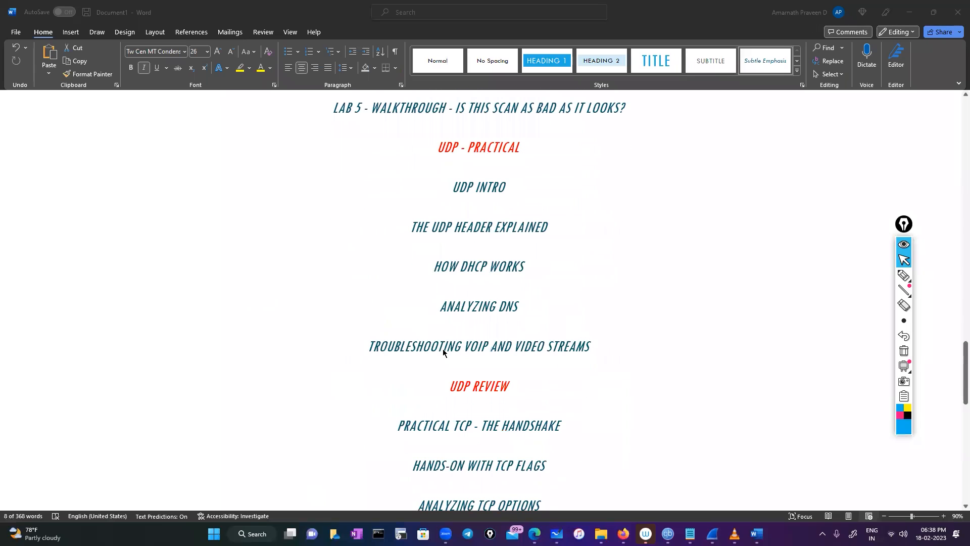
{"action": "scroll", "coordinate": [449, 347], "scroll_direction": "up", "scroll_amount": 1}
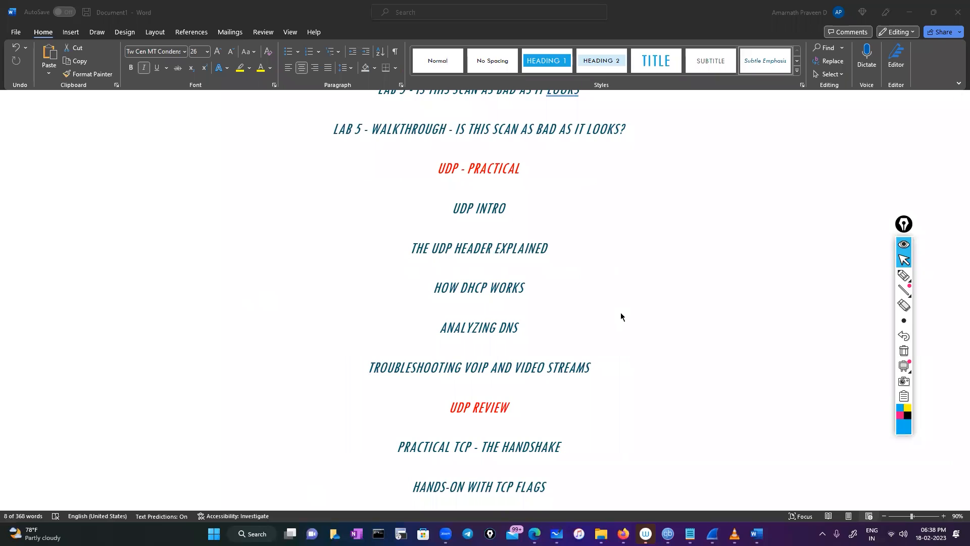
{"action": "scroll", "coordinate": [621, 316], "scroll_direction": "down", "scroll_amount": 1}
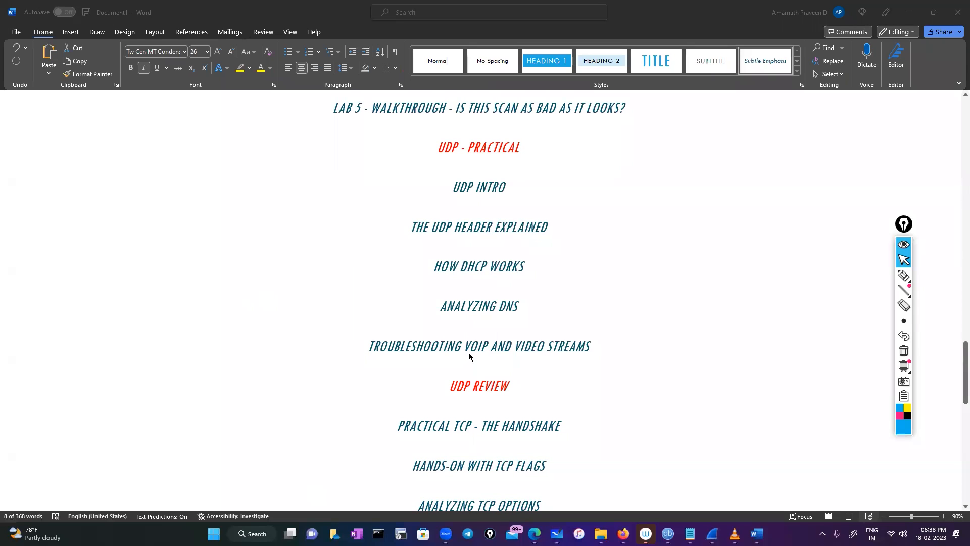
Step: Review the TCP topics from "Practical TCP - The Handshake" through flags, options, sequence numbers and retransmissions to the Lab 6 walkthrough
{"action": "scroll", "coordinate": [469, 354], "scroll_direction": "down", "scroll_amount": 4}
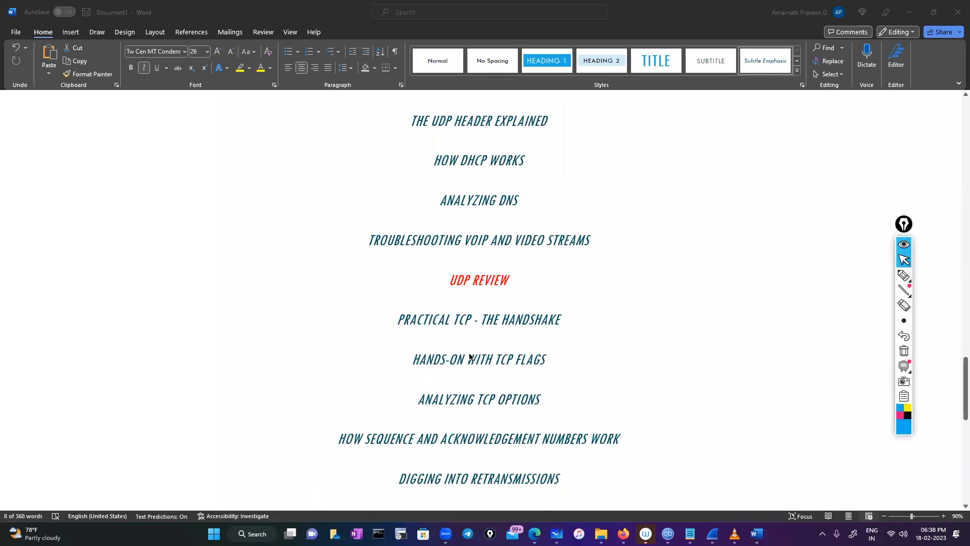
{"action": "scroll", "coordinate": [365, 388], "scroll_direction": "down", "scroll_amount": 3}
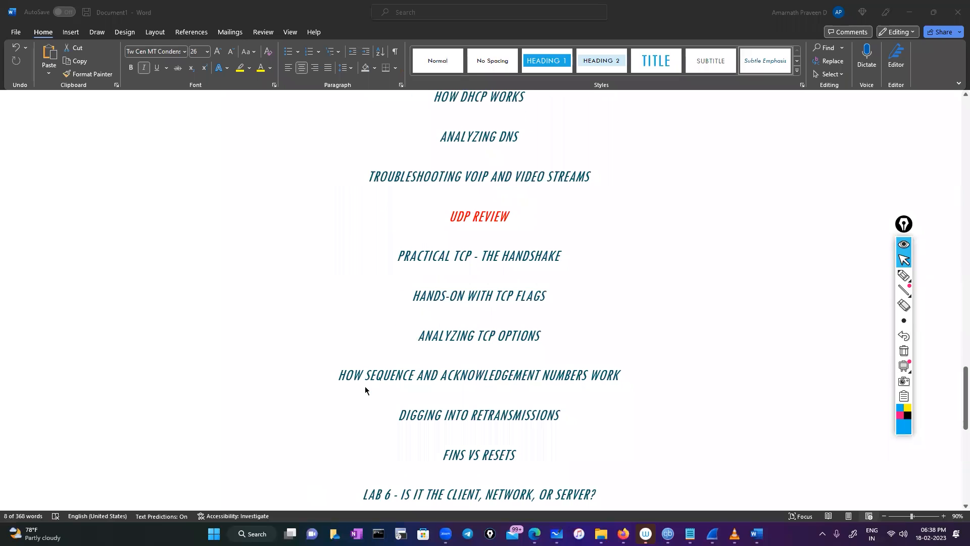
{"action": "scroll", "coordinate": [382, 408], "scroll_direction": "down", "scroll_amount": 2}
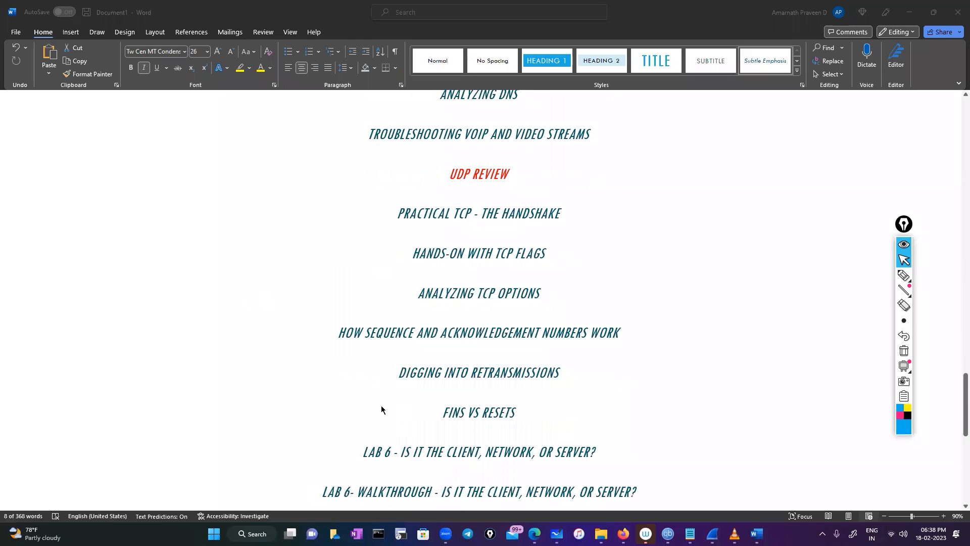
{"action": "scroll", "coordinate": [373, 394], "scroll_direction": "down", "scroll_amount": 1}
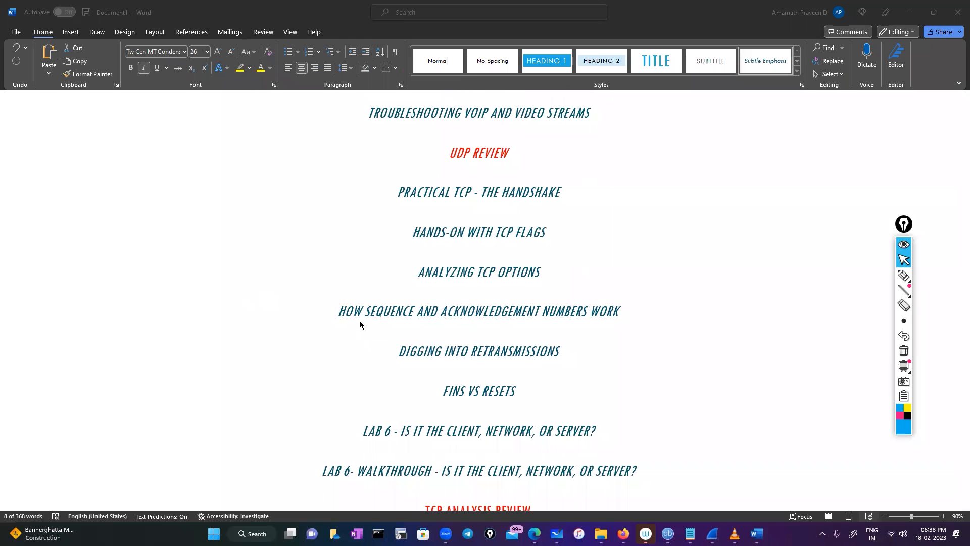
{"action": "scroll", "coordinate": [360, 324], "scroll_direction": "down", "scroll_amount": 1}
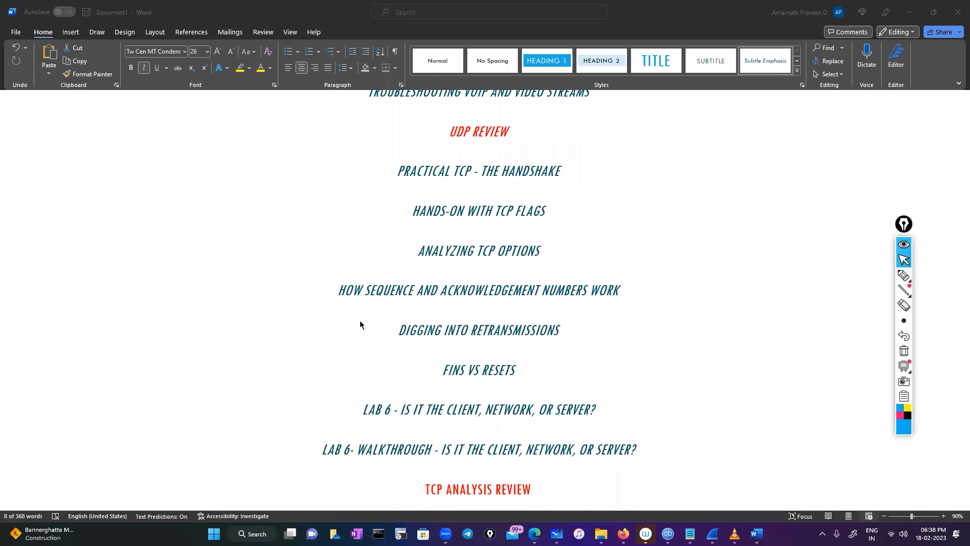
{"action": "scroll", "coordinate": [362, 326], "scroll_direction": "down", "scroll_amount": 1}
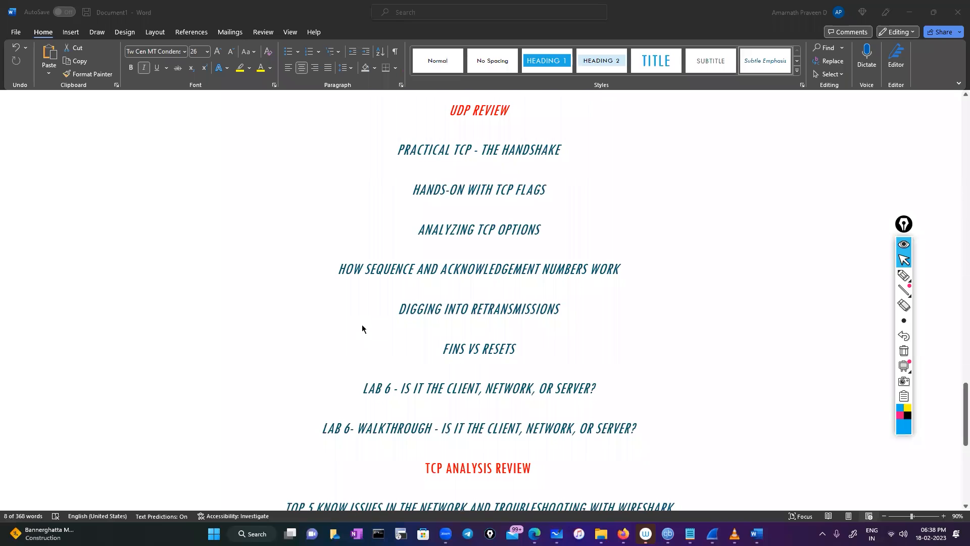
{"action": "scroll", "coordinate": [362, 329], "scroll_direction": "down", "scroll_amount": 2}
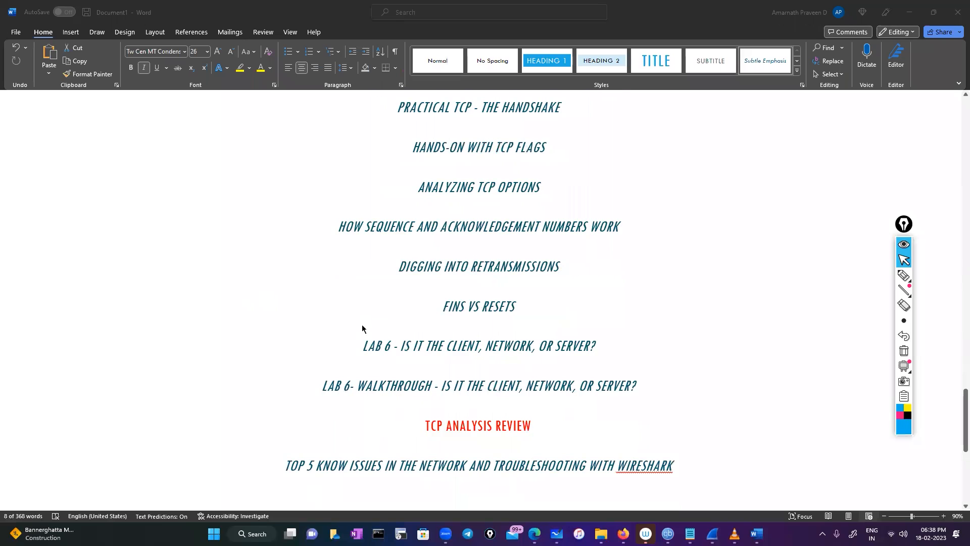
{"action": "scroll", "coordinate": [332, 369], "scroll_direction": "down", "scroll_amount": 1}
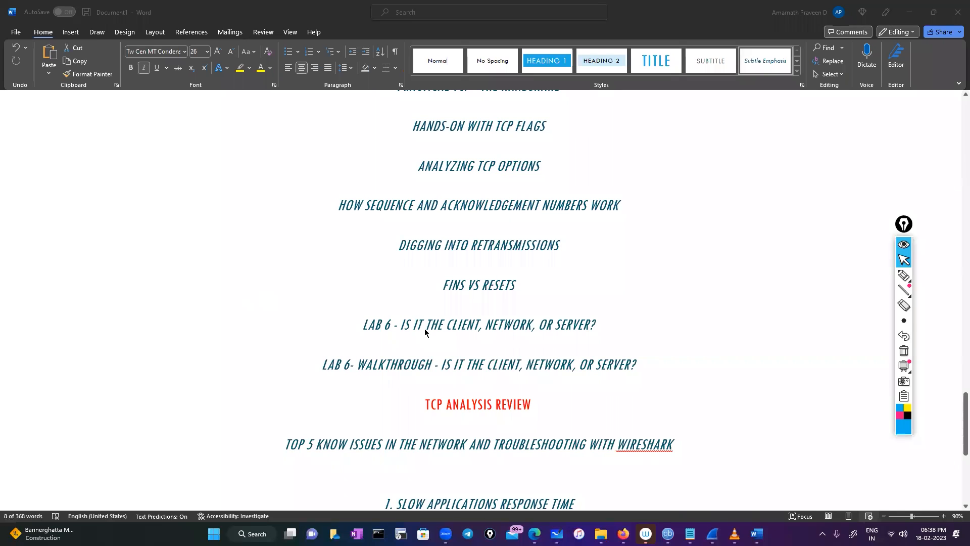
{"action": "scroll", "coordinate": [425, 330], "scroll_direction": "down", "scroll_amount": 1}
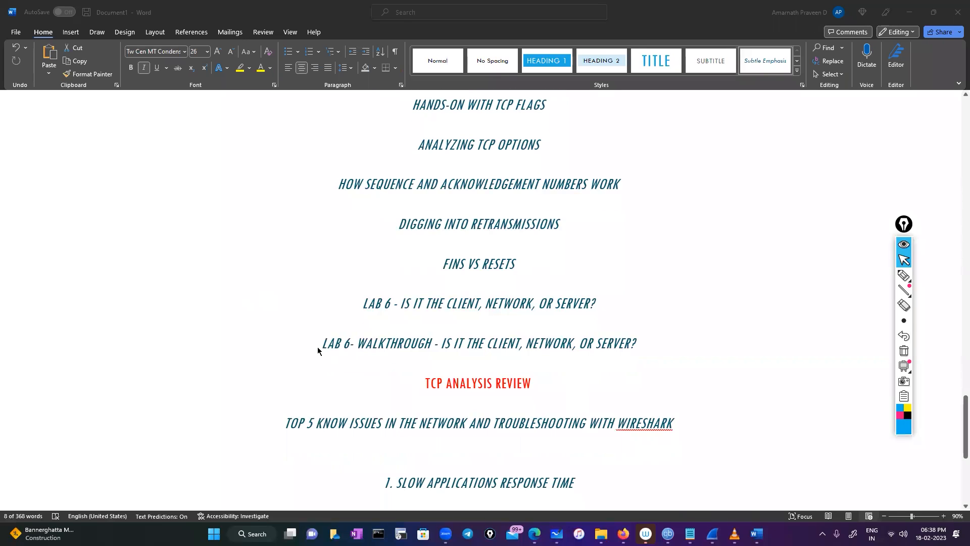
Step: Review the outline's five known network issues to troubleshoot with Wireshark, from slow application response time to TCP resets
{"action": "scroll", "coordinate": [359, 367], "scroll_direction": "down", "scroll_amount": 7}
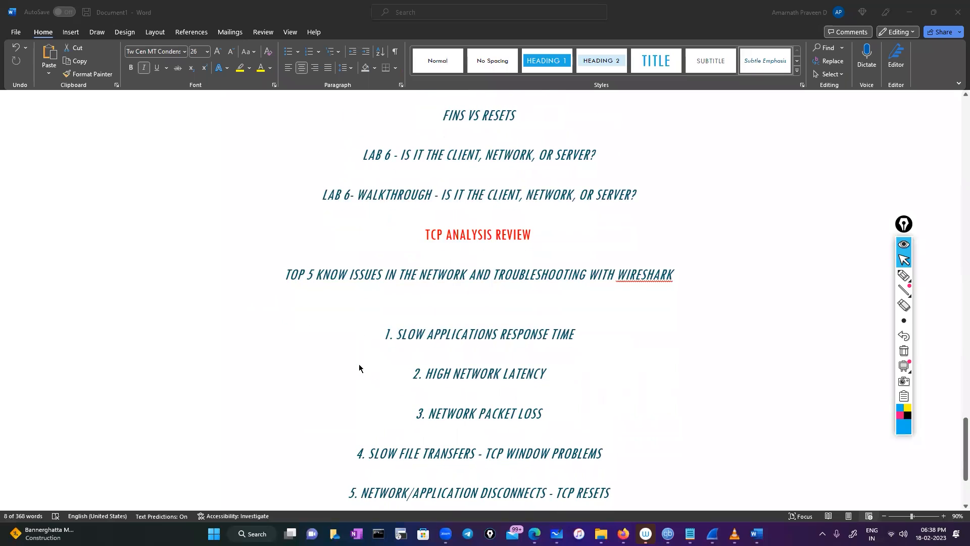
{"action": "scroll", "coordinate": [359, 367], "scroll_direction": "down", "scroll_amount": 2}
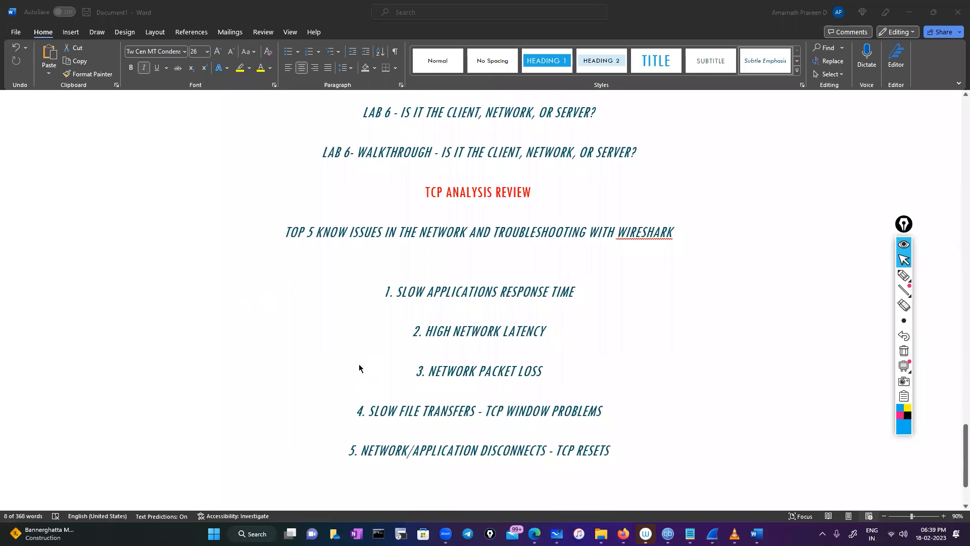
{"action": "scroll", "coordinate": [354, 384], "scroll_direction": "down", "scroll_amount": 1}
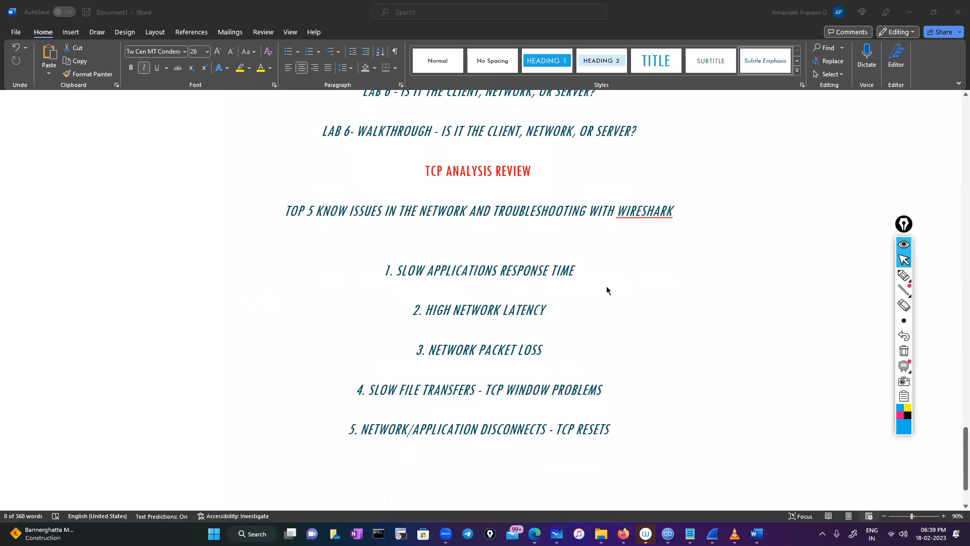
{"action": "scroll", "coordinate": [607, 290], "scroll_direction": "down", "scroll_amount": 1}
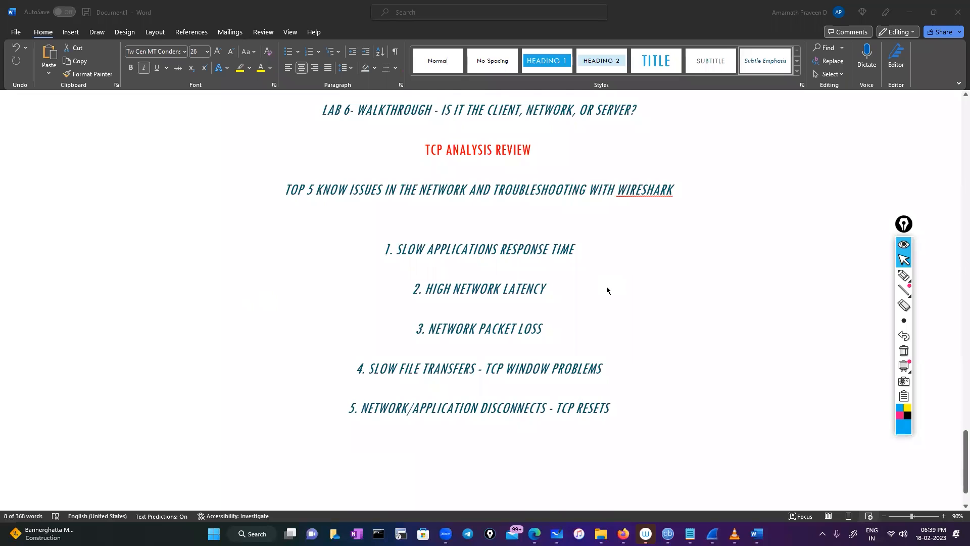
{"action": "scroll", "coordinate": [607, 290], "scroll_direction": "down", "scroll_amount": 1}
{"action": "scroll", "coordinate": [607, 290], "scroll_direction": "down", "scroll_amount": 1}
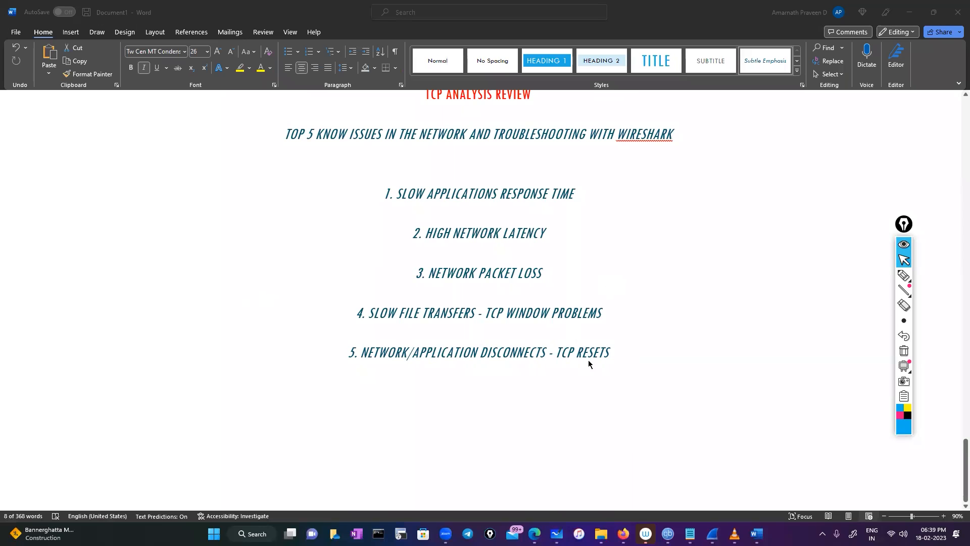
Step: Recheck the TCP analysis section, and go back up the outline past the UDP and IP topics to the packet capture topics
{"action": "scroll", "coordinate": [581, 365], "scroll_direction": "up", "scroll_amount": 2}
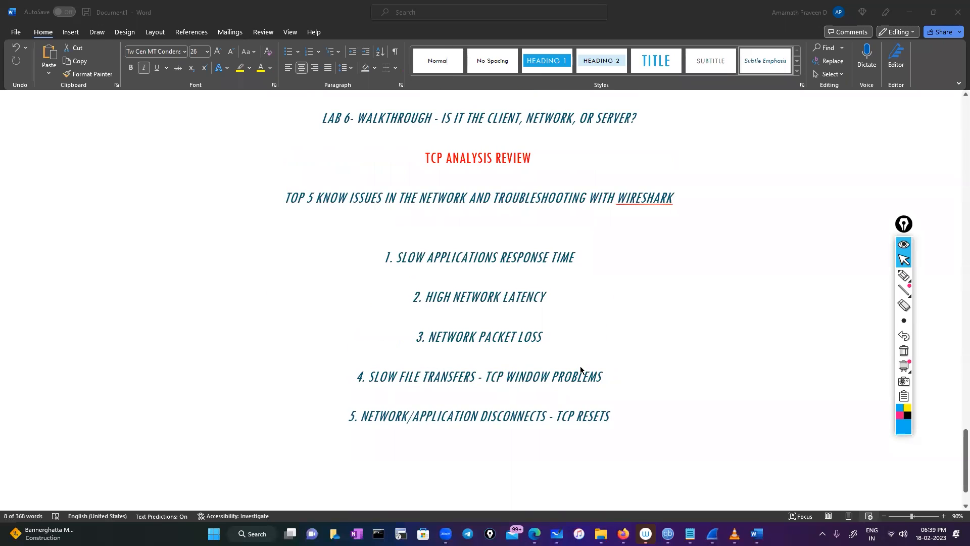
{"action": "scroll", "coordinate": [580, 367], "scroll_direction": "up", "scroll_amount": 7}
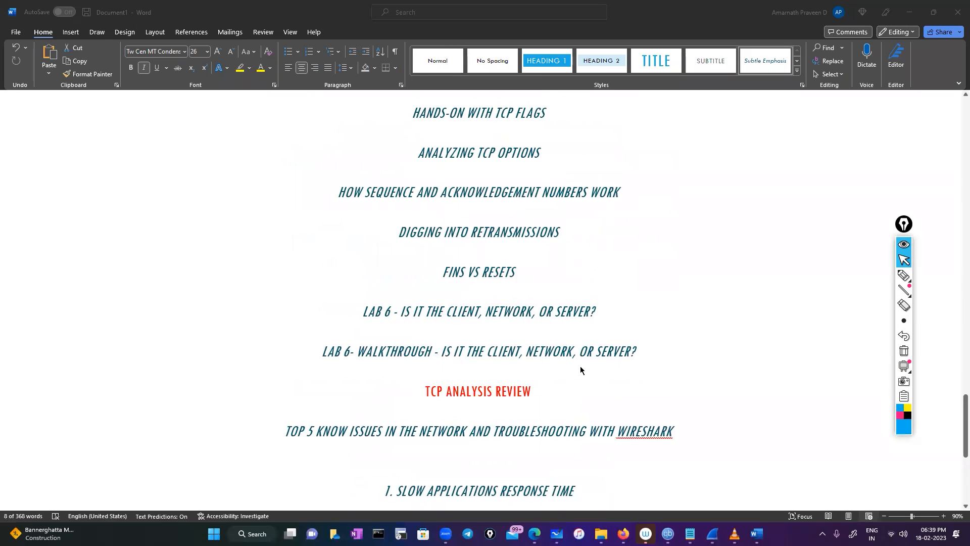
{"action": "scroll", "coordinate": [580, 369], "scroll_direction": "up", "scroll_amount": 2}
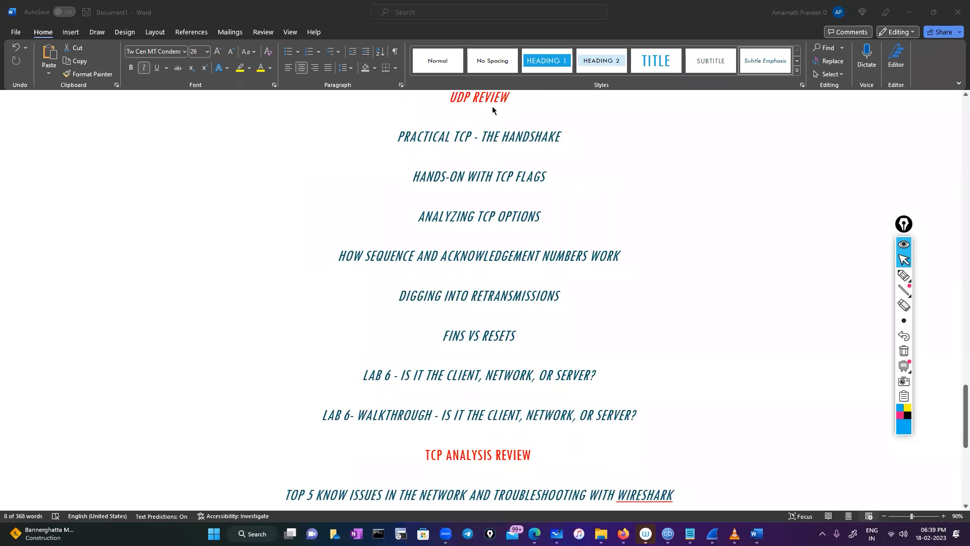
{"action": "scroll", "coordinate": [570, 384], "scroll_direction": "down", "scroll_amount": 5}
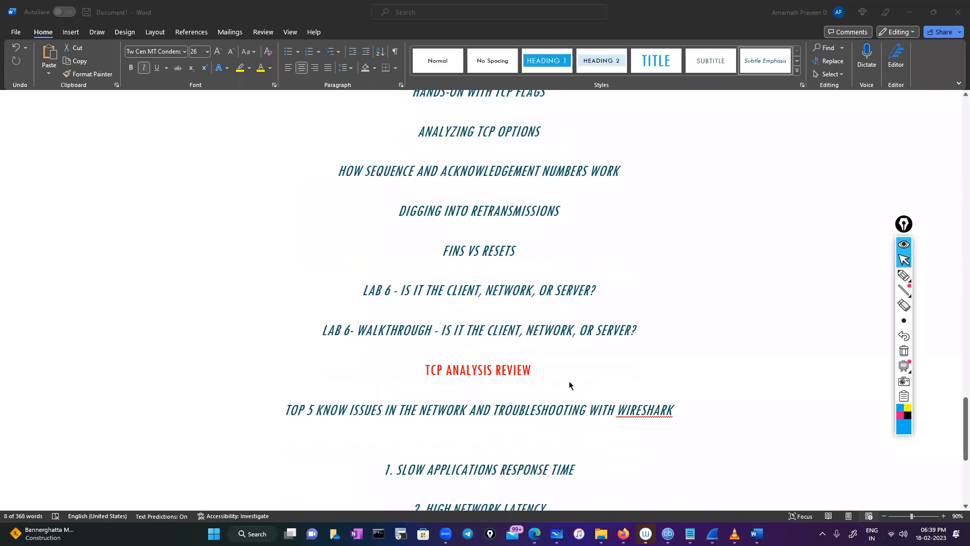
{"action": "scroll", "coordinate": [570, 385], "scroll_direction": "down", "scroll_amount": 1}
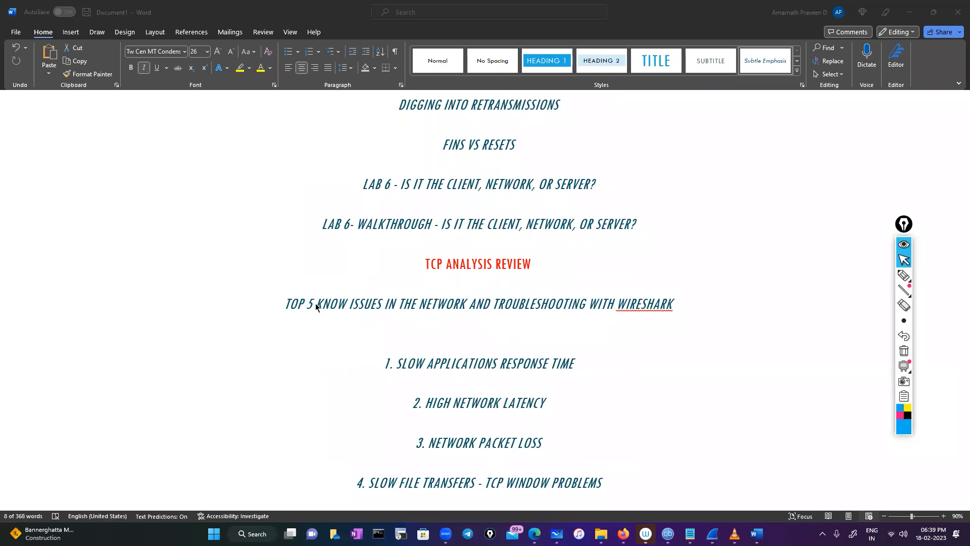
{"action": "scroll", "coordinate": [497, 381], "scroll_direction": "up", "scroll_amount": 8}
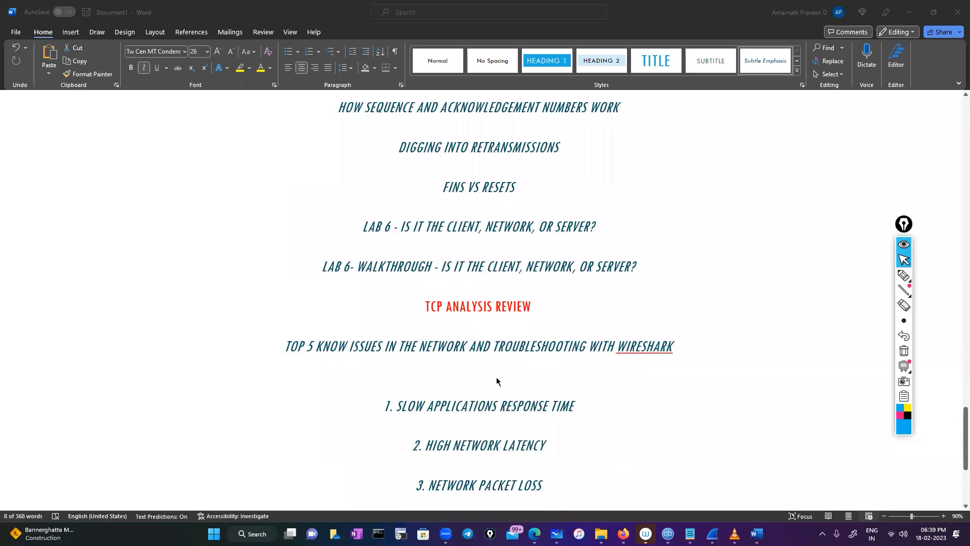
{"action": "scroll", "coordinate": [497, 381], "scroll_direction": "up", "scroll_amount": 3}
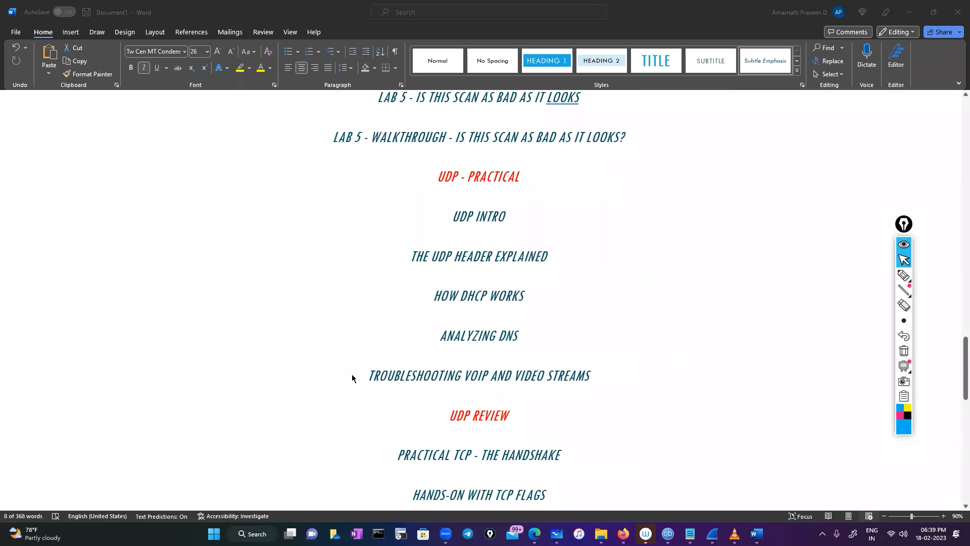
{"action": "scroll", "coordinate": [481, 379], "scroll_direction": "up", "scroll_amount": 7}
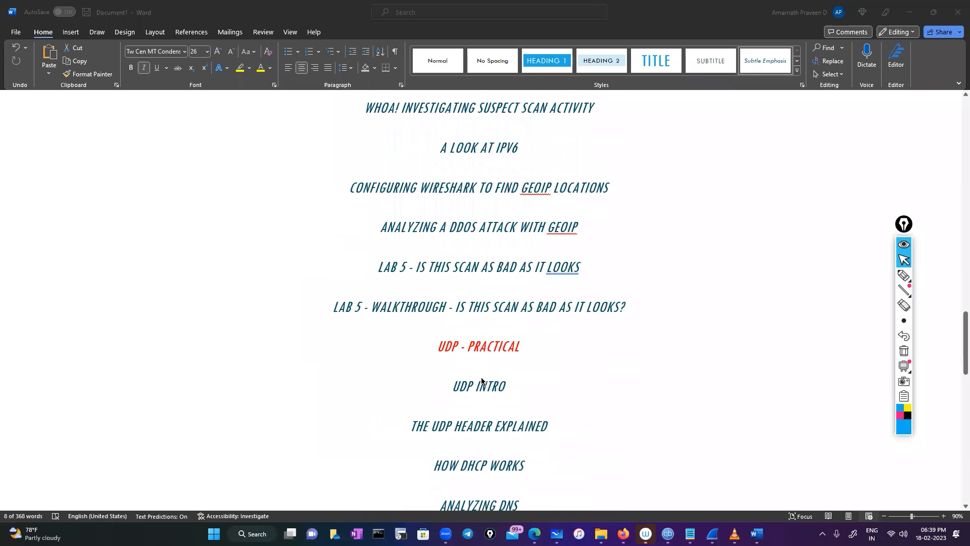
{"action": "scroll", "coordinate": [477, 371], "scroll_direction": "up", "scroll_amount": 10}
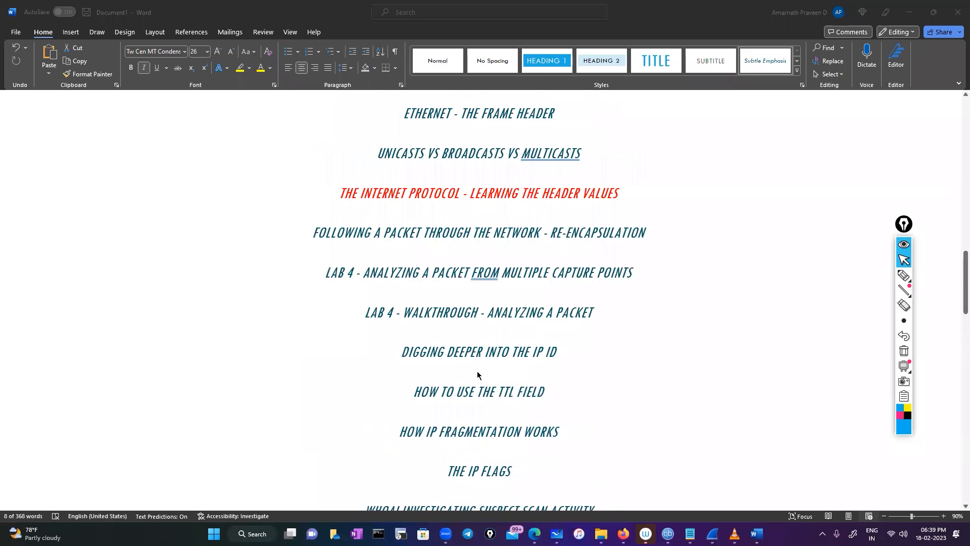
{"action": "scroll", "coordinate": [477, 374], "scroll_direction": "up", "scroll_amount": 10}
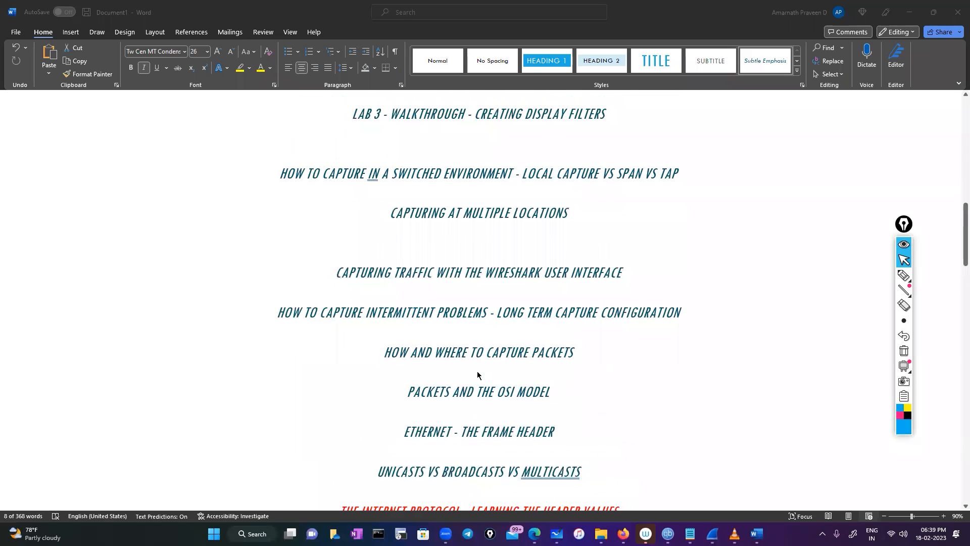
Step: Return to the start of the Wireshark course outline and review the Lab 1, profiles and Lab 2 topics
{"action": "scroll", "coordinate": [477, 374], "scroll_direction": "up", "scroll_amount": 9}
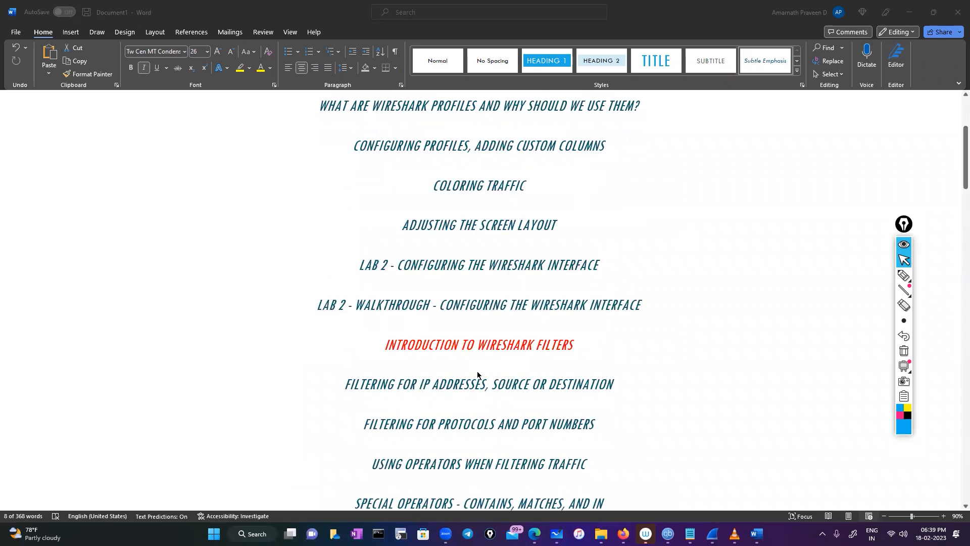
{"action": "scroll", "coordinate": [477, 374], "scroll_direction": "up", "scroll_amount": 2}
{"action": "scroll", "coordinate": [477, 374], "scroll_direction": "down", "scroll_amount": 1}
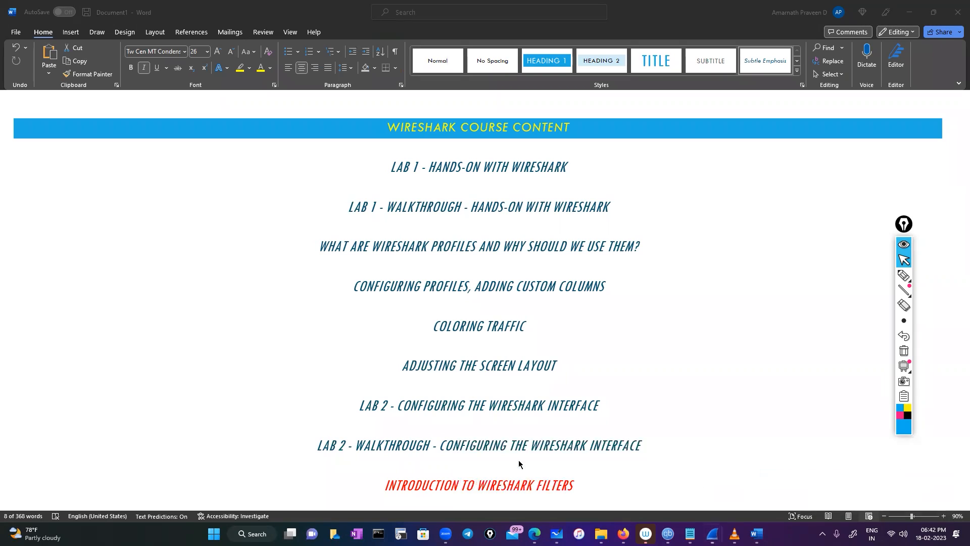
Step: Switch to Wireshark and look through the packet list of the Sianets.pcapng capture
{"action": "key", "text": "alt+Tab"}
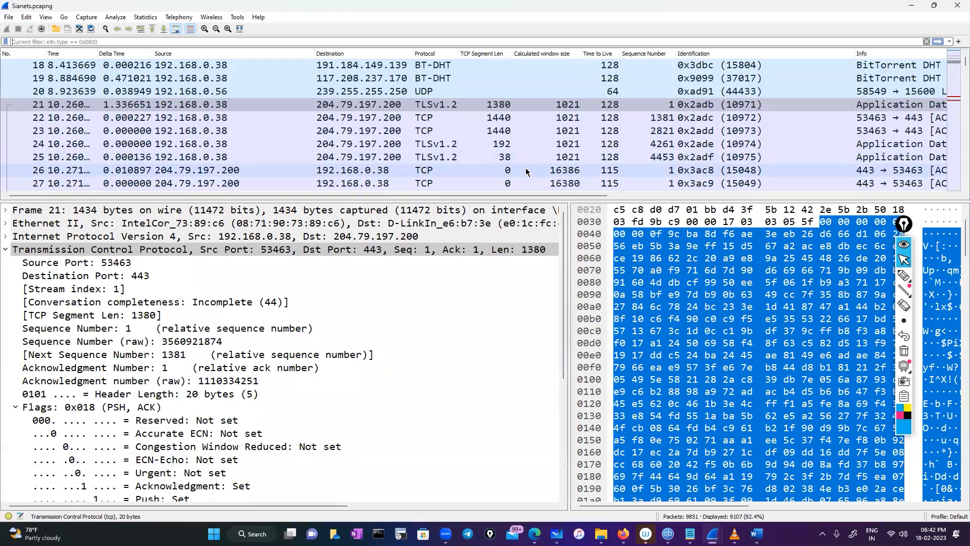
{"action": "scroll", "coordinate": [526, 172], "scroll_direction": "down", "scroll_amount": 3}
{"action": "scroll", "coordinate": [526, 172], "scroll_direction": "down", "scroll_amount": 20}
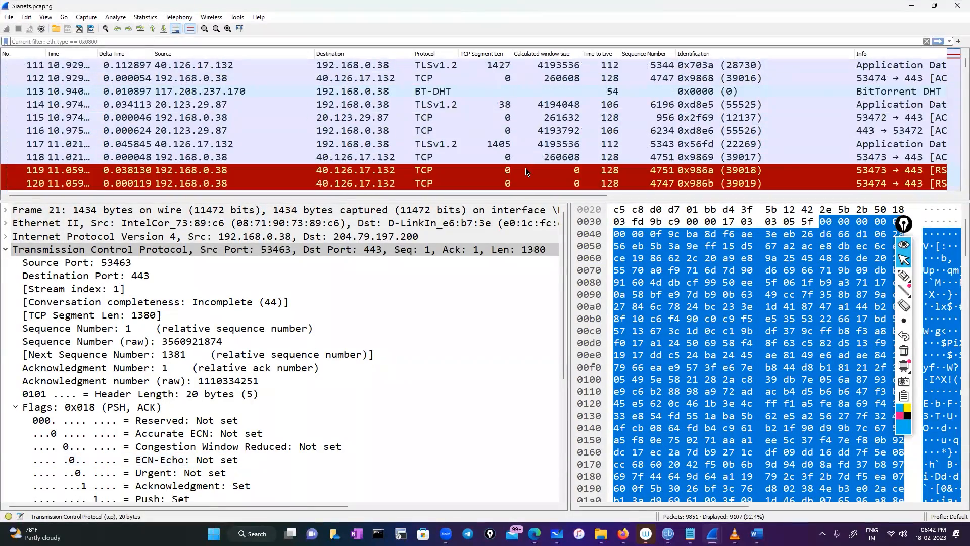
{"action": "scroll", "coordinate": [526, 168], "scroll_direction": "down", "scroll_amount": 12}
{"action": "mouse_move", "coordinate": [712, 533]}
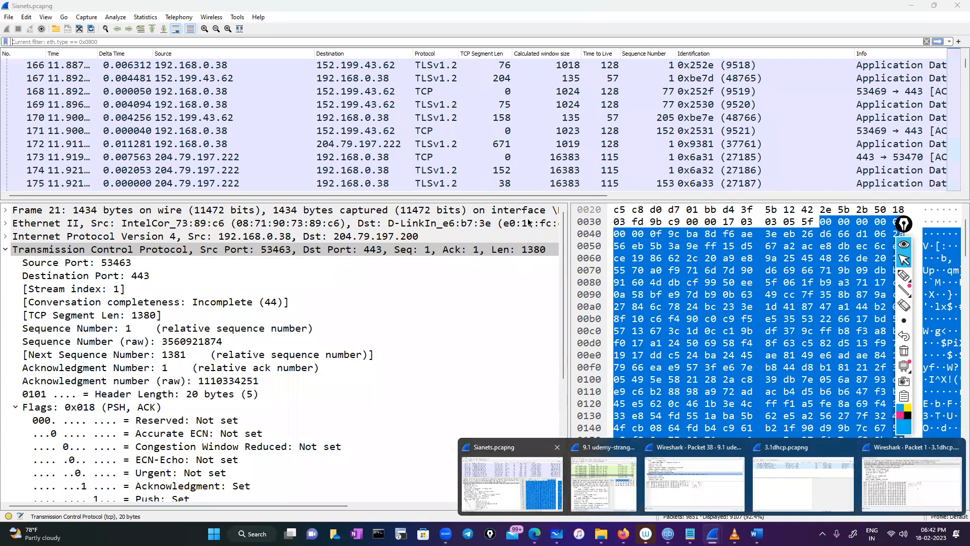
{"action": "scroll", "coordinate": [528, 145], "scroll_direction": "down", "scroll_amount": 20}
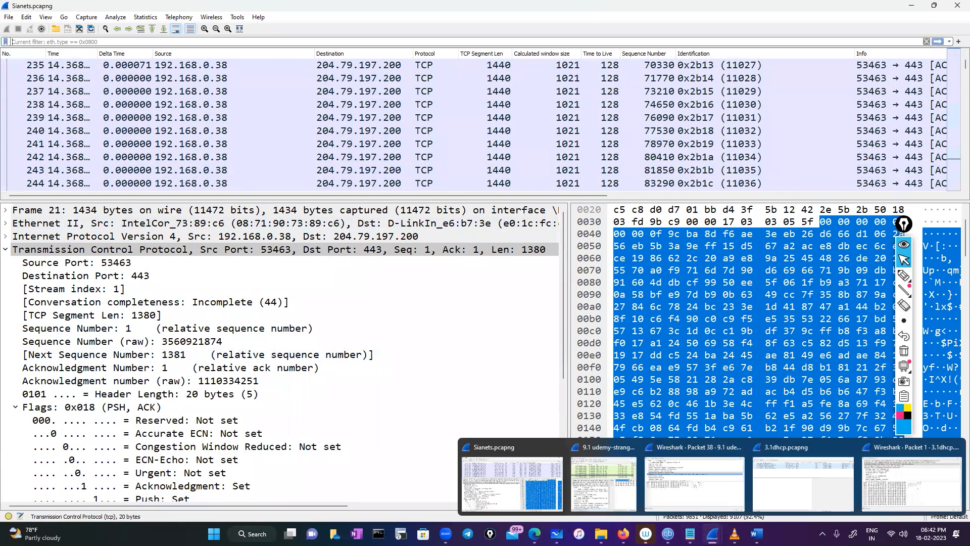
Step: Open the "Lab 6-Analyzing TCP Retransmissions" capture file from the desktop
{"action": "left_click", "coordinate": [909, 4]}
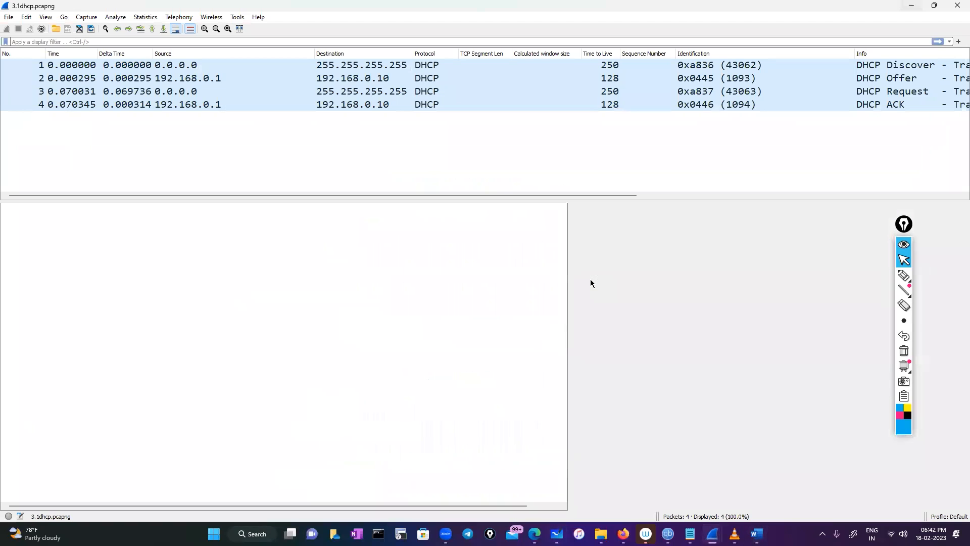
{"action": "key", "text": "super+d"}
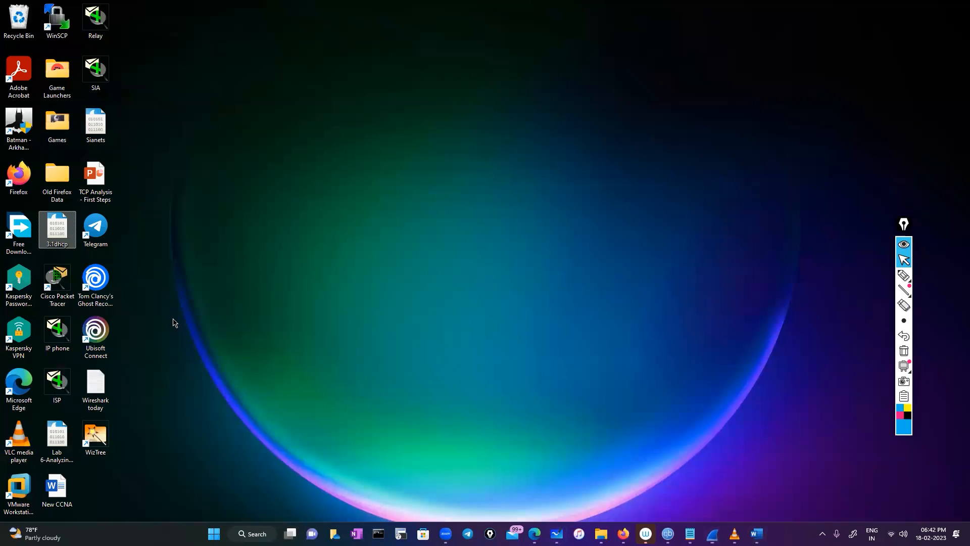
{"action": "double_click", "coordinate": [57, 434]}
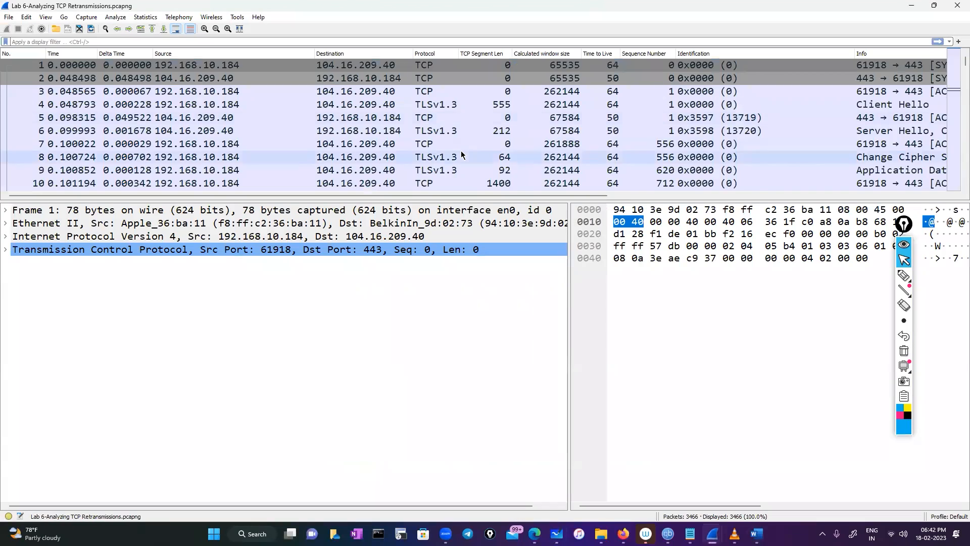
Step: Examine the Lab 6 packet list from its start through the duplicate ACK and out-of-order packets, including their Info text
{"action": "scroll", "coordinate": [462, 151], "scroll_direction": "down", "scroll_amount": 18}
{"action": "scroll", "coordinate": [462, 150], "scroll_direction": "down", "scroll_amount": 20}
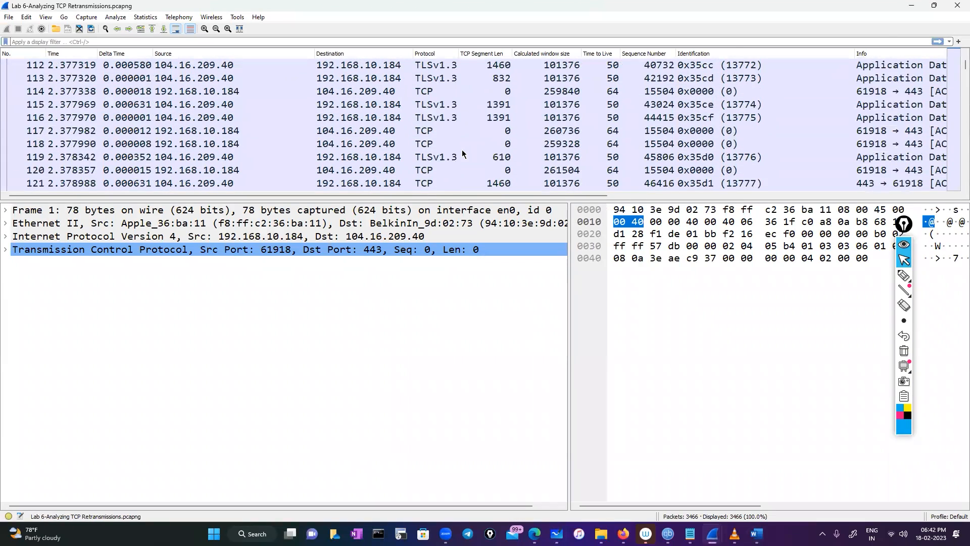
{"action": "left_click_drag", "start_coordinate": [965, 66], "coordinate": [950, 80]}
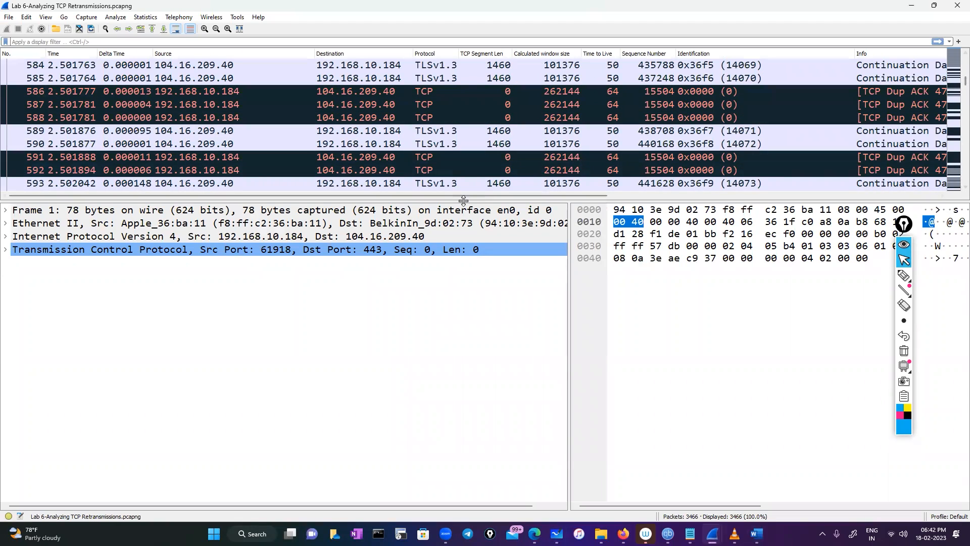
{"action": "left_click_drag", "start_coordinate": [471, 196], "coordinate": [568, 208]}
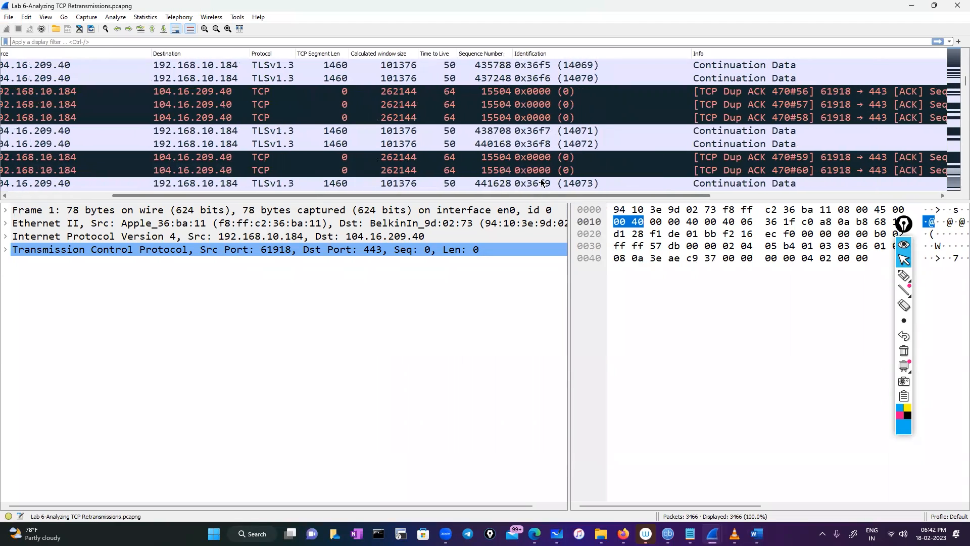
{"action": "scroll", "coordinate": [541, 183], "scroll_direction": "down", "scroll_amount": 12}
{"action": "scroll", "coordinate": [541, 182], "scroll_direction": "down", "scroll_amount": 12}
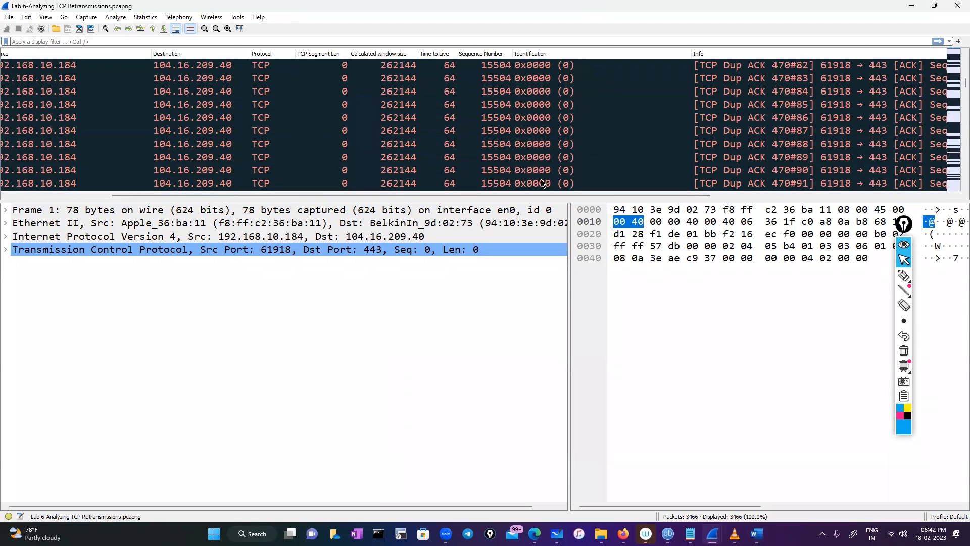
{"action": "scroll", "coordinate": [541, 183], "scroll_direction": "down", "scroll_amount": 20}
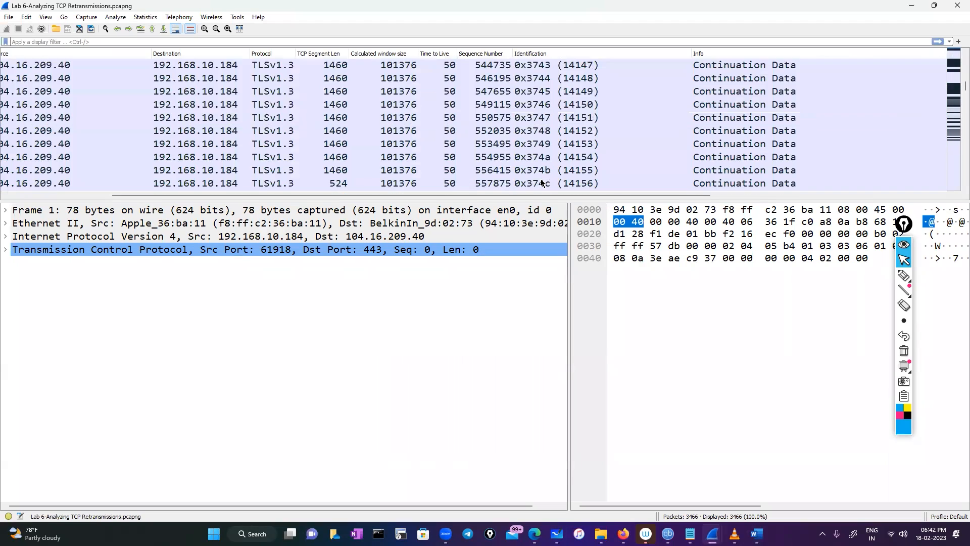
{"action": "scroll", "coordinate": [542, 183], "scroll_direction": "down", "scroll_amount": 20}
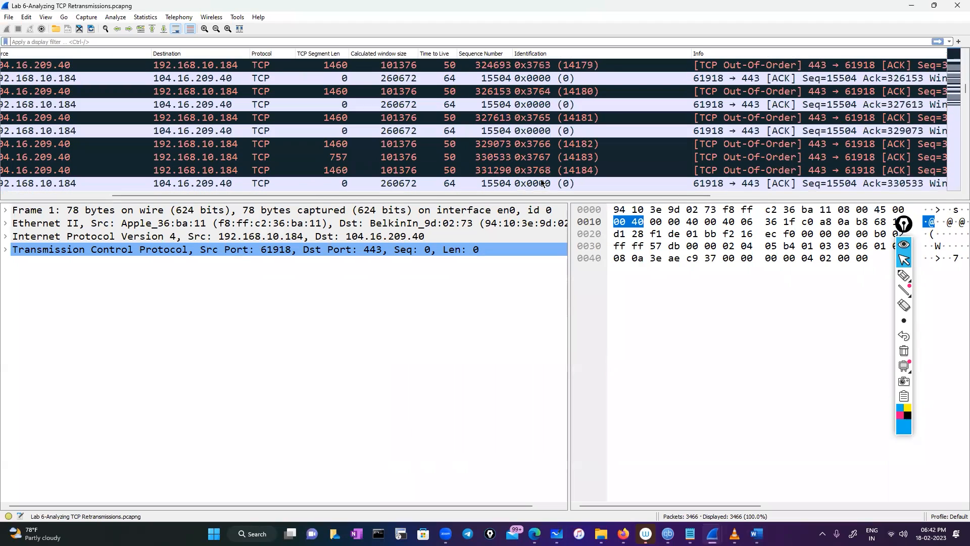
Step: Check the traffic near the end of the capture, and go back to the block of TCP Dup ACK packets
{"action": "left_click_drag", "start_coordinate": [955, 93], "coordinate": [955, 190]}
{"action": "scroll", "coordinate": [776, 147], "scroll_direction": "up", "scroll_amount": 15}
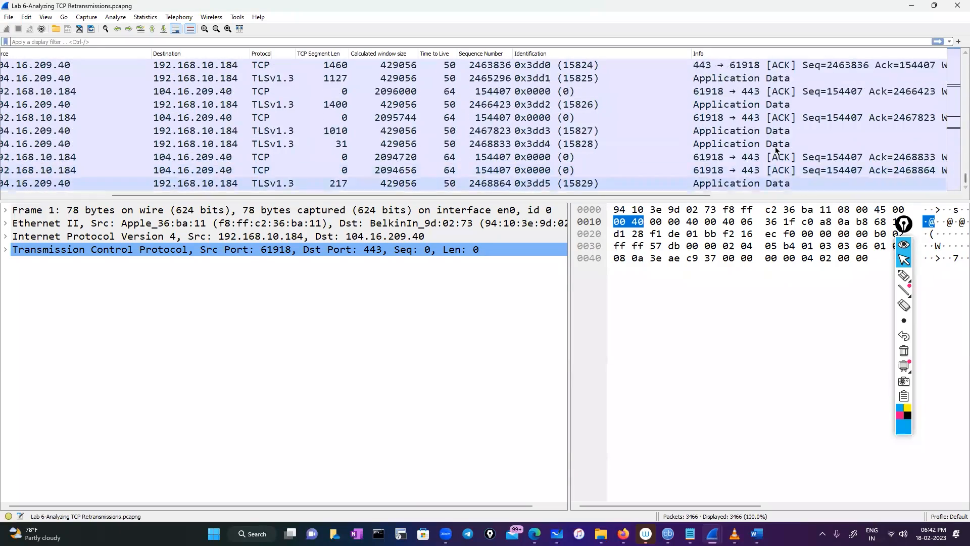
{"action": "scroll", "coordinate": [950, 166], "scroll_direction": "up", "scroll_amount": 10}
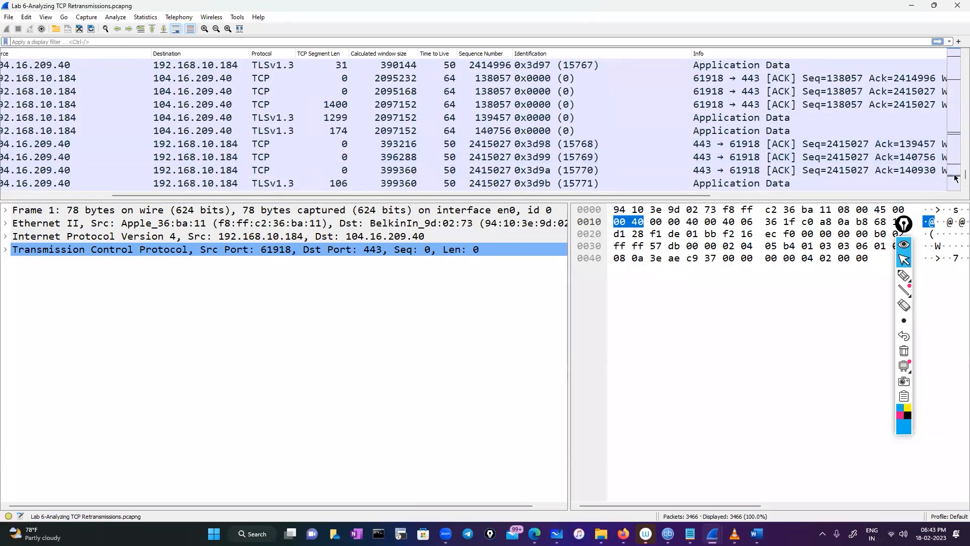
{"action": "left_click_drag", "start_coordinate": [955, 169], "coordinate": [951, 90]}
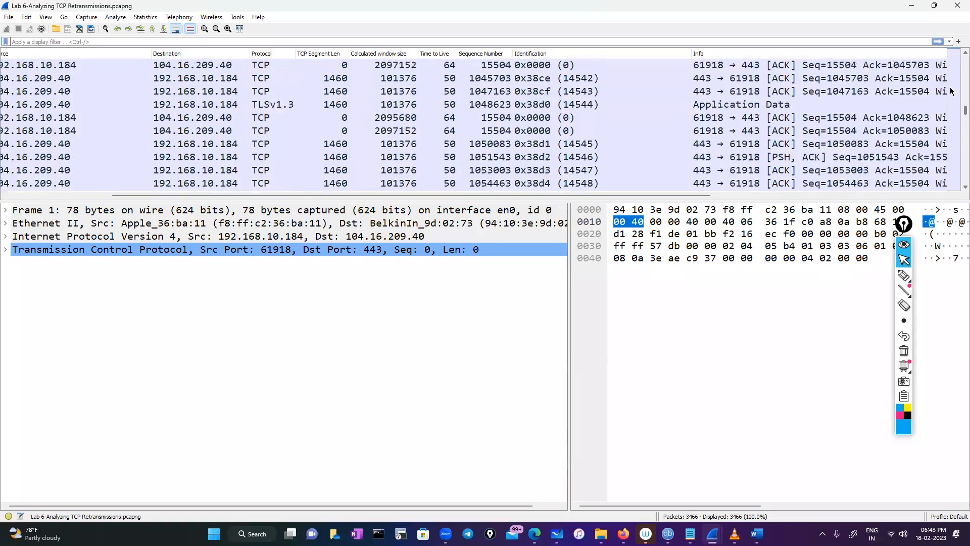
{"action": "scroll", "coordinate": [515, 146], "scroll_direction": "down", "scroll_amount": 15}
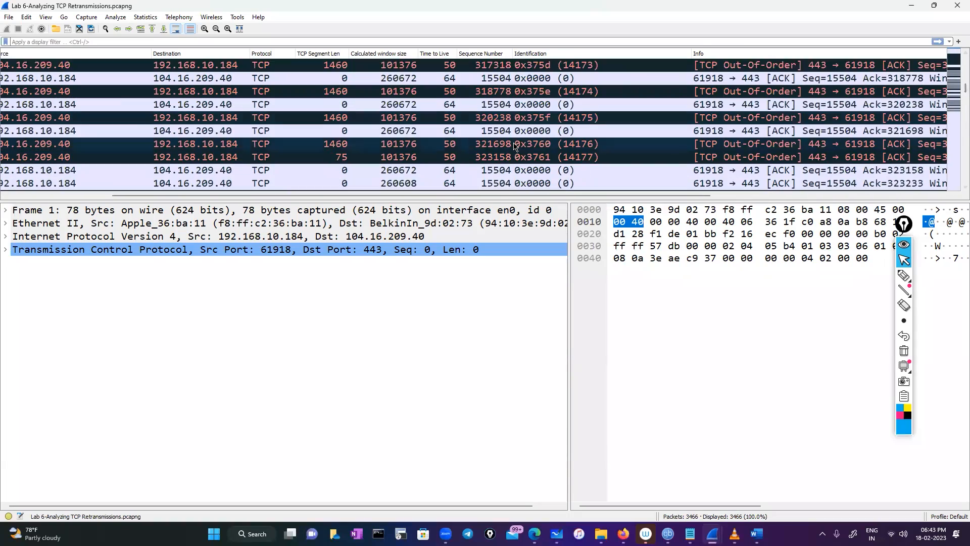
{"action": "scroll", "coordinate": [506, 144], "scroll_direction": "up", "scroll_amount": 8}
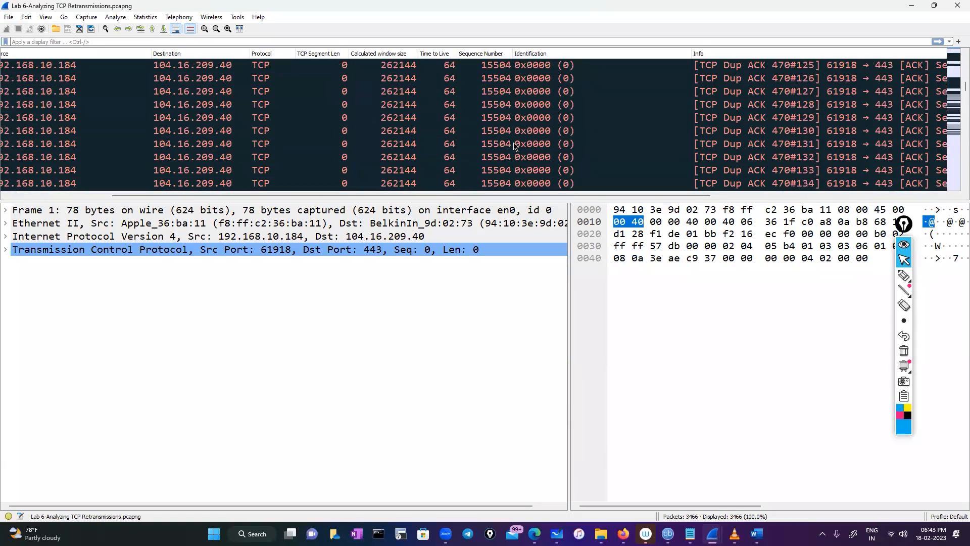
Step: Inspect the TCP header of Dup ACK 470#130, expanding its SEQ/ACK analysis, TCP Analysis Flags and duplicate ACK reference
{"action": "left_click", "coordinate": [462, 133]}
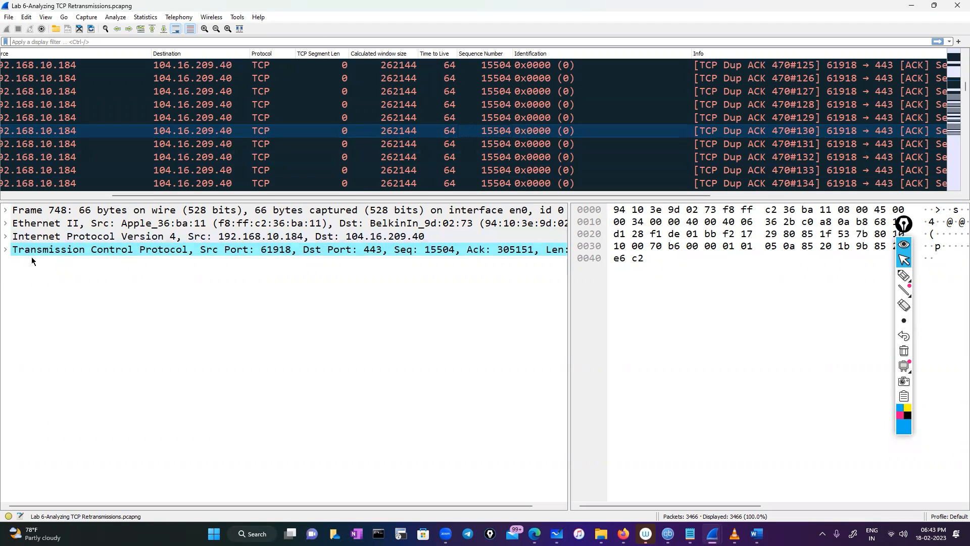
{"action": "left_click", "coordinate": [6, 251]}
{"action": "scroll", "coordinate": [245, 403], "scroll_direction": "down", "scroll_amount": 1}
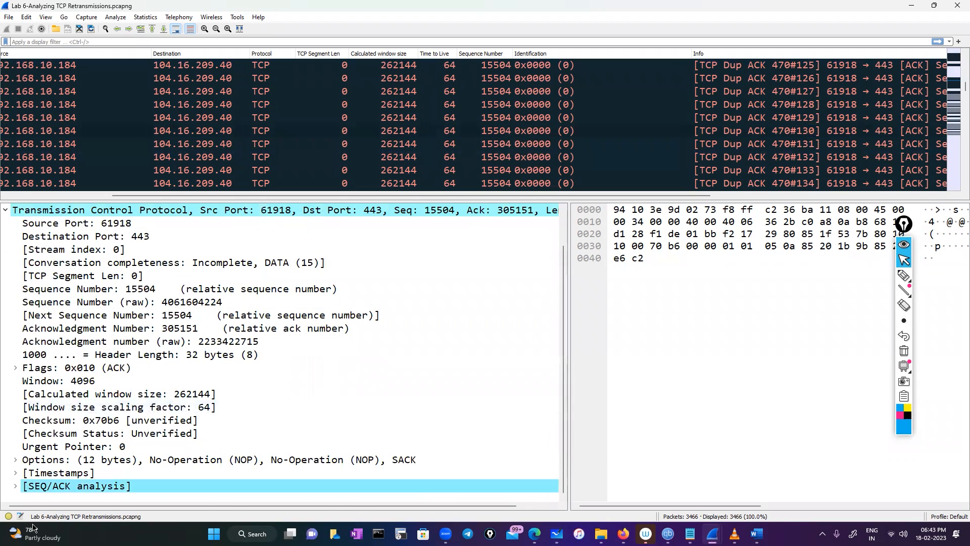
{"action": "left_click", "coordinate": [16, 485]}
{"action": "scroll", "coordinate": [214, 456], "scroll_direction": "down", "scroll_amount": 2}
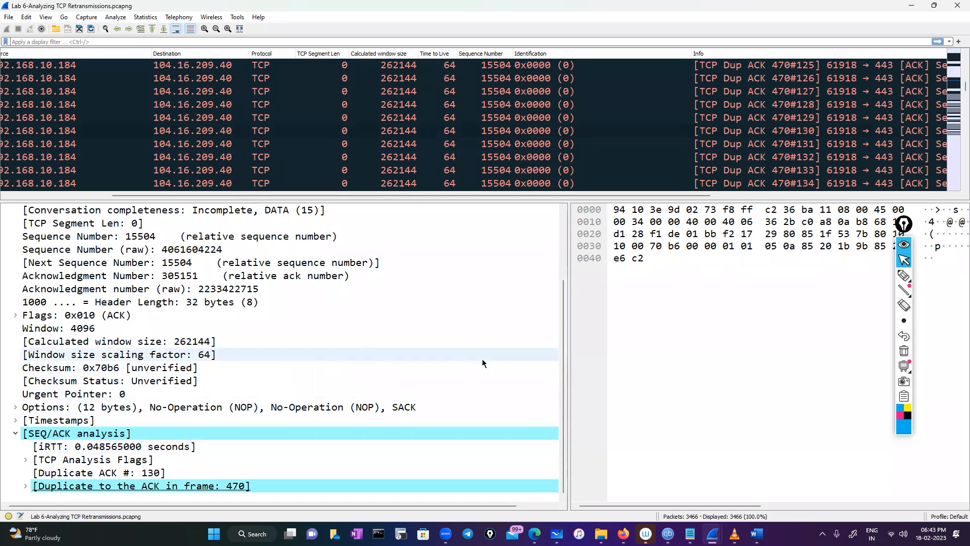
{"action": "left_click", "coordinate": [25, 460]}
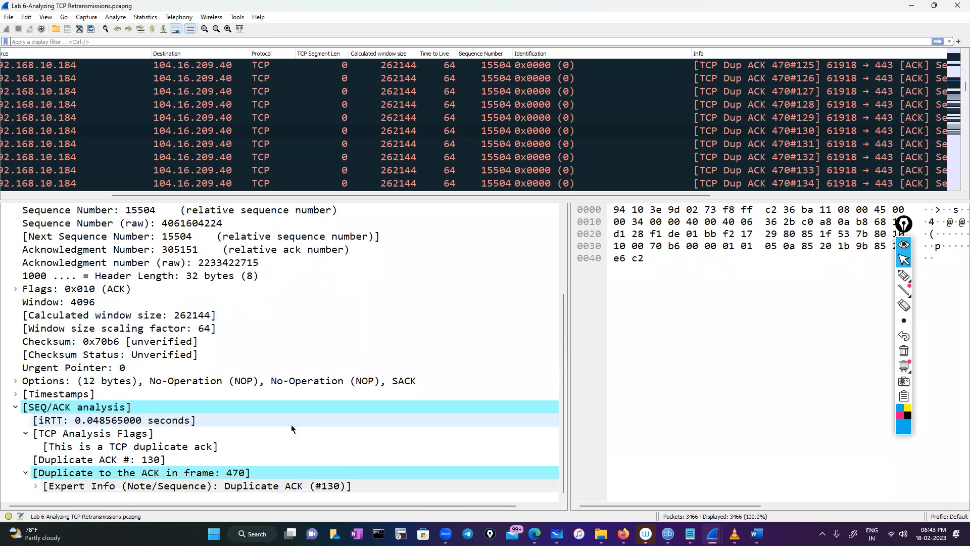
{"action": "scroll", "coordinate": [291, 428], "scroll_direction": "up", "scroll_amount": 3}
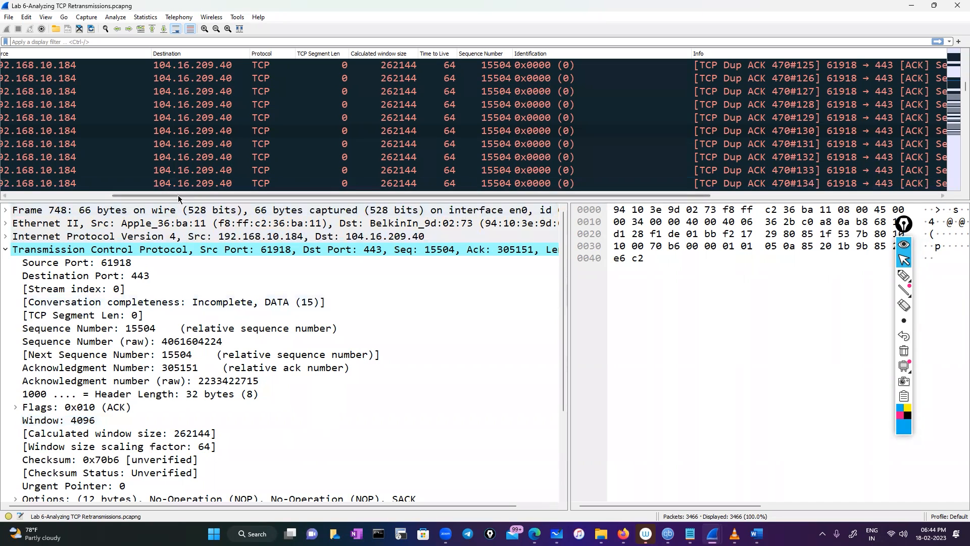
Step: Select packet 743, at the start of the run of duplicate ACKs sent by 192.168.10.184
{"action": "left_click_drag", "start_coordinate": [176, 195], "coordinate": [36, 196]}
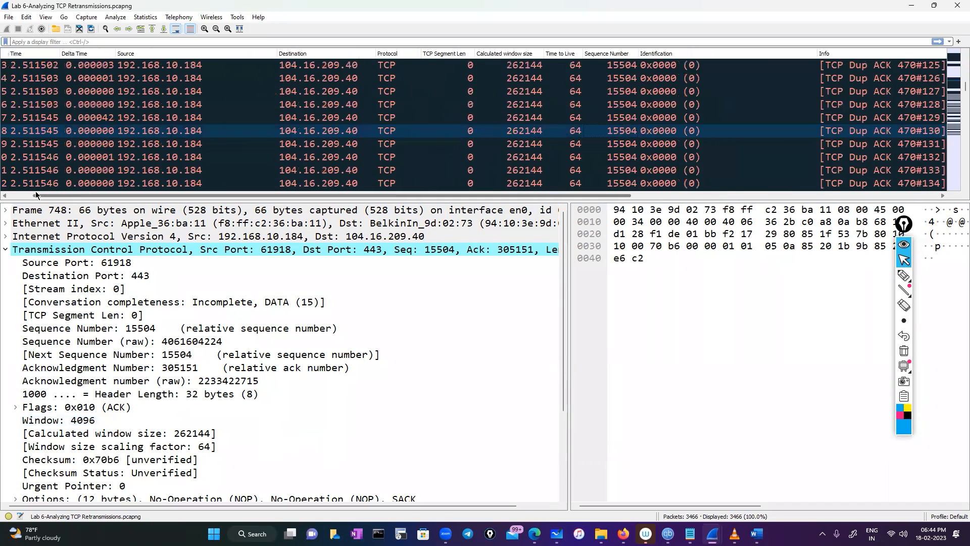
{"action": "scroll", "coordinate": [272, 175], "scroll_direction": "up", "scroll_amount": 2}
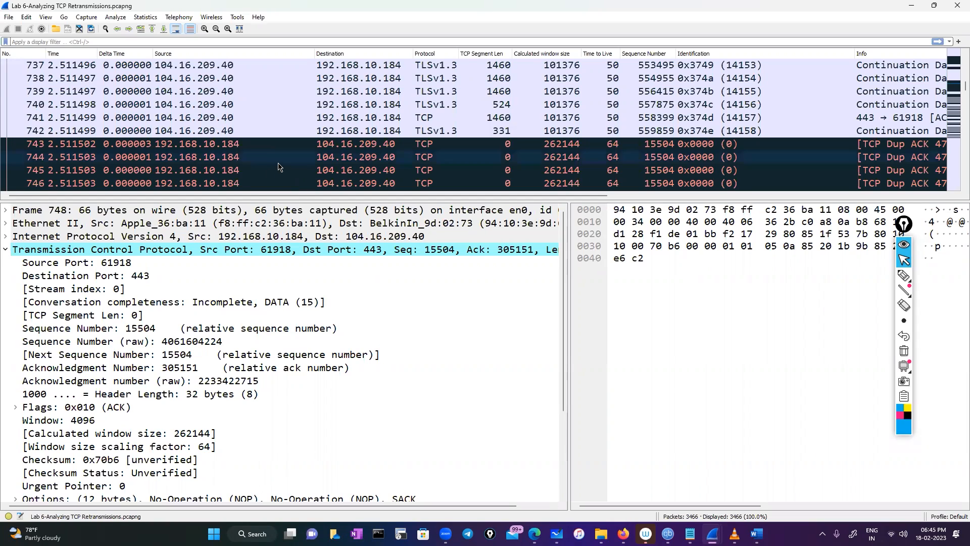
{"action": "left_click", "coordinate": [197, 145]}
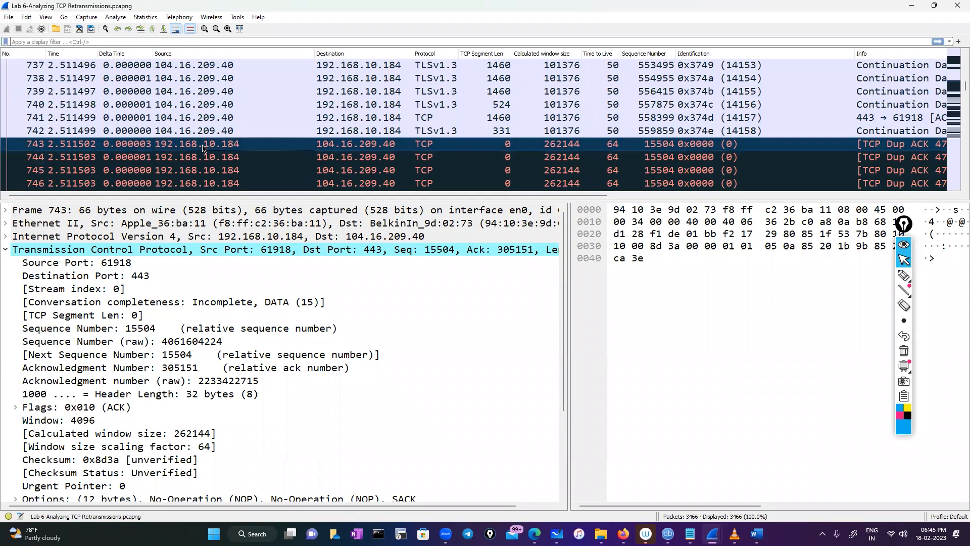
Step: Compare the run of duplicate ACKs after packet 743 with the server's data packets just before it
{"action": "scroll", "coordinate": [410, 147], "scroll_direction": "down", "scroll_amount": 1}
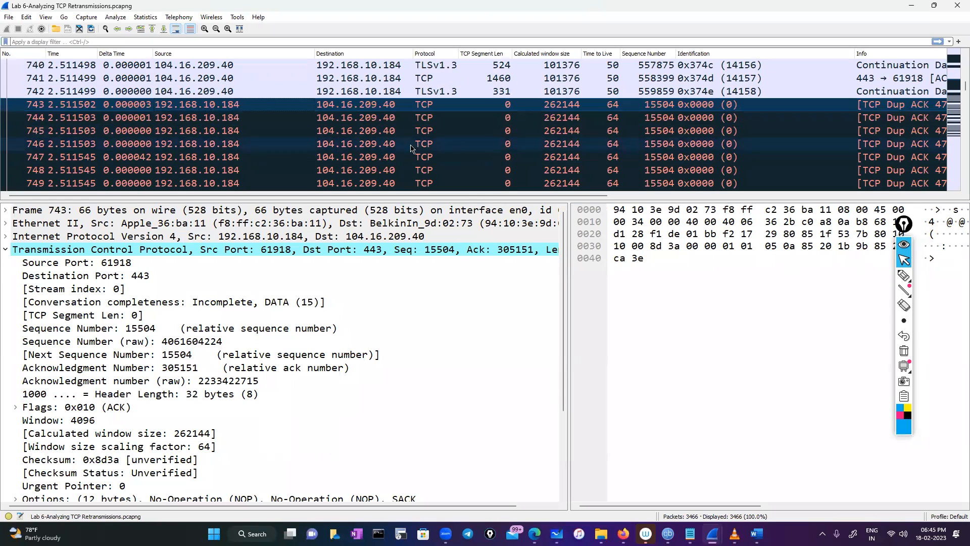
{"action": "scroll", "coordinate": [410, 147], "scroll_direction": "down", "scroll_amount": 5}
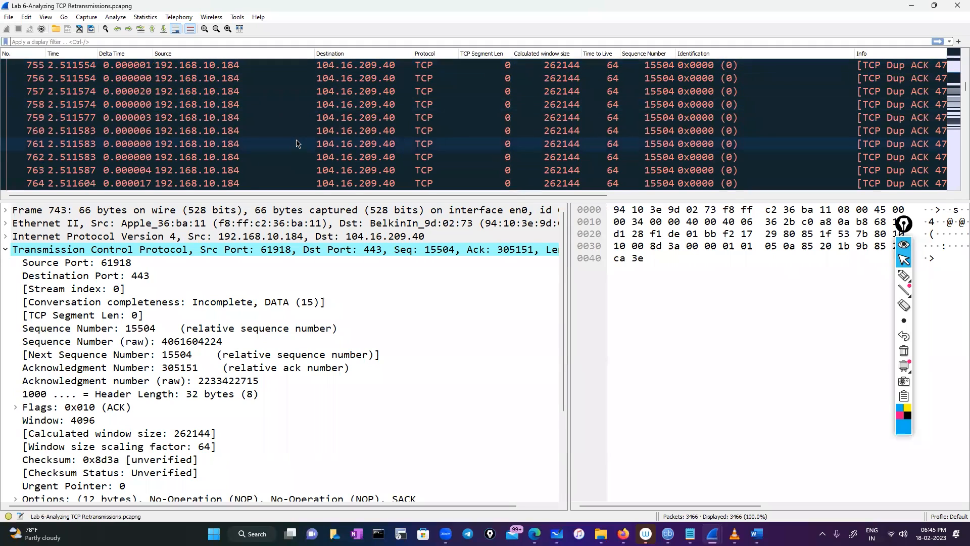
{"action": "scroll", "coordinate": [283, 139], "scroll_direction": "down", "scroll_amount": 1}
{"action": "scroll", "coordinate": [270, 134], "scroll_direction": "up", "scroll_amount": 3}
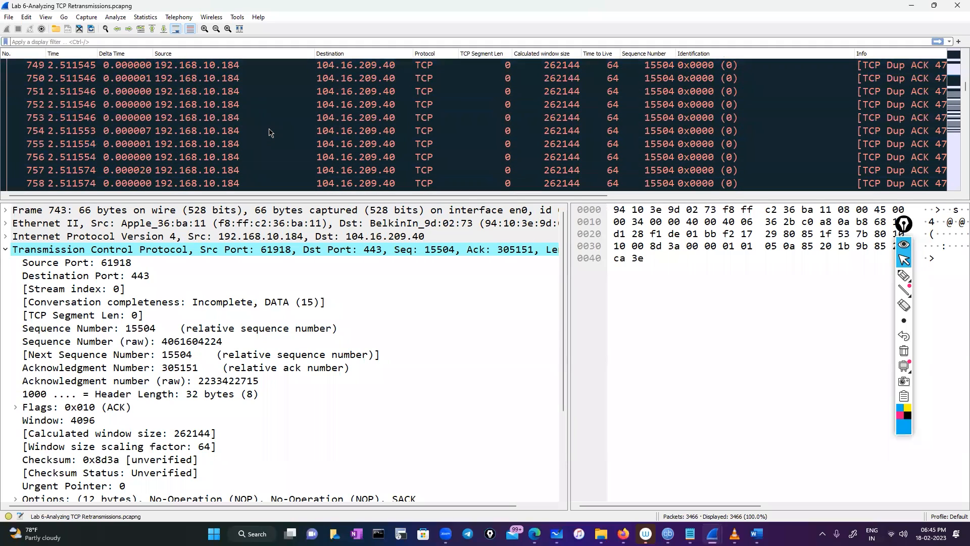
{"action": "scroll", "coordinate": [270, 129], "scroll_direction": "up", "scroll_amount": 4}
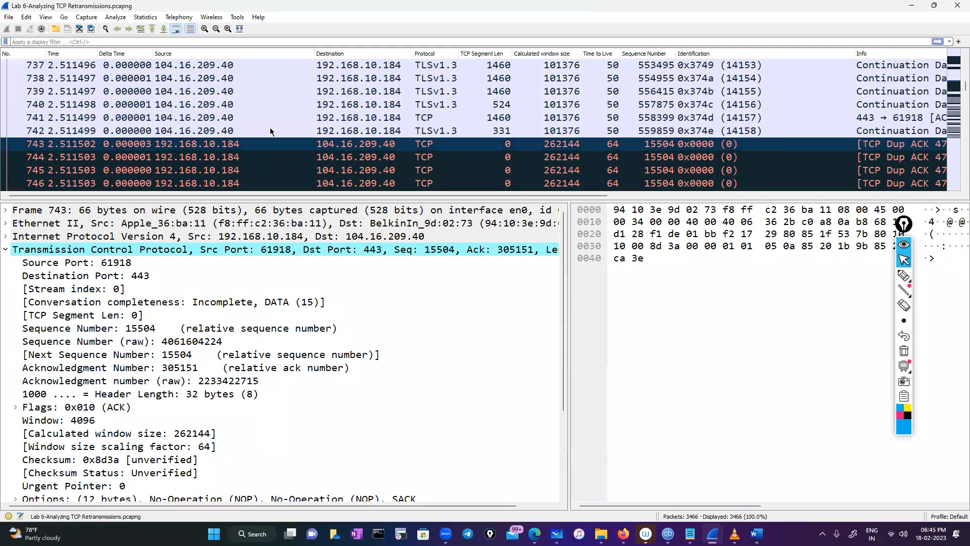
{"action": "scroll", "coordinate": [270, 130], "scroll_direction": "down", "scroll_amount": 2}
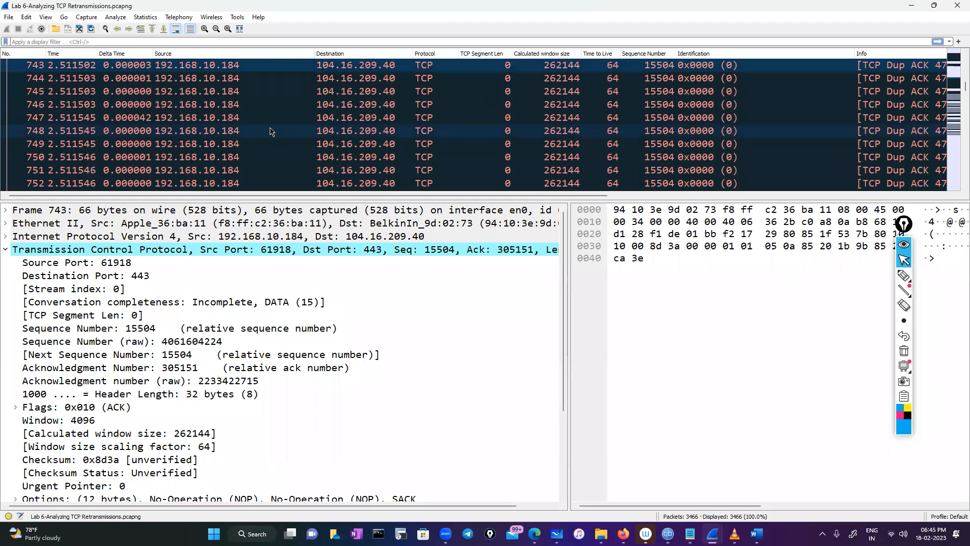
{"action": "scroll", "coordinate": [270, 132], "scroll_direction": "up", "scroll_amount": 1}
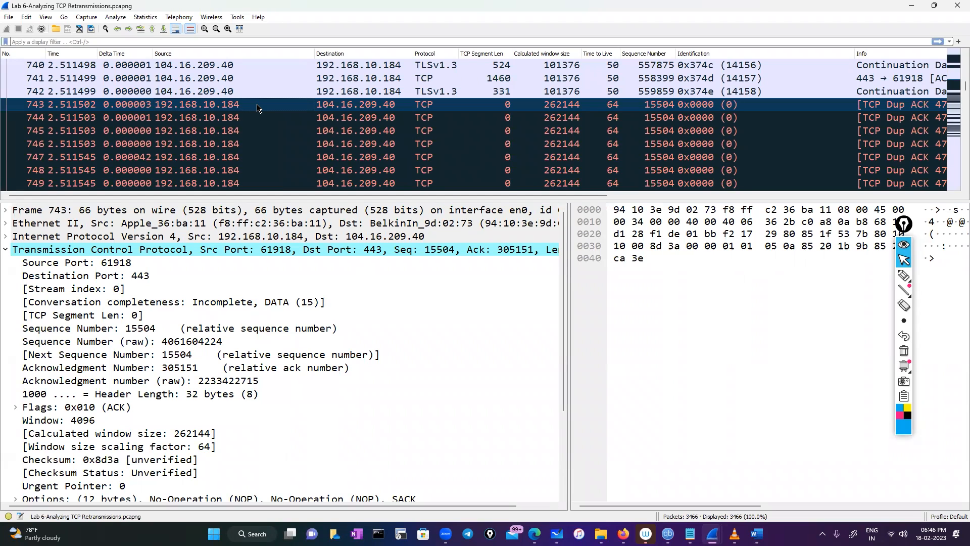
{"action": "scroll", "coordinate": [278, 123], "scroll_direction": "up", "scroll_amount": 2}
{"action": "scroll", "coordinate": [278, 123], "scroll_direction": "down", "scroll_amount": 3}
{"action": "scroll", "coordinate": [228, 147], "scroll_direction": "up", "scroll_amount": 2}
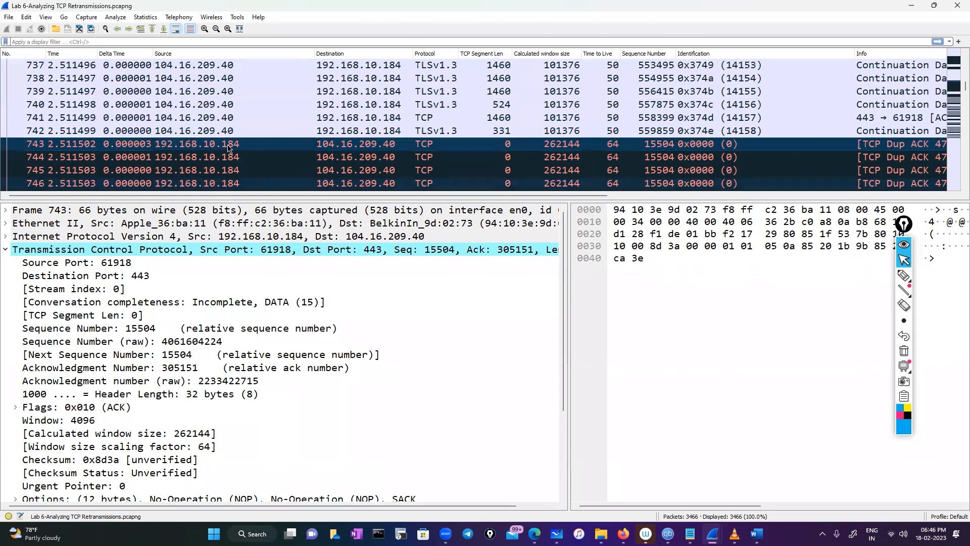
Step: Filter the capture to packet 743's TCP conversation between 192.168.10.184 port 61918 and 104.16.209.40 port 443
{"action": "right_click", "coordinate": [229, 147]}
{"action": "mouse_move", "coordinate": [327, 281]}
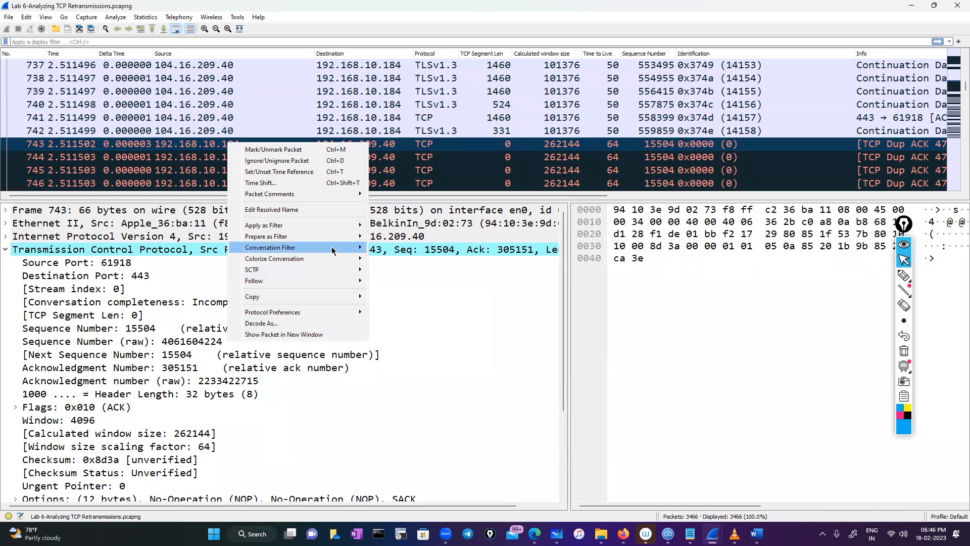
{"action": "mouse_move", "coordinate": [332, 247]}
{"action": "left_click", "coordinate": [395, 348]}
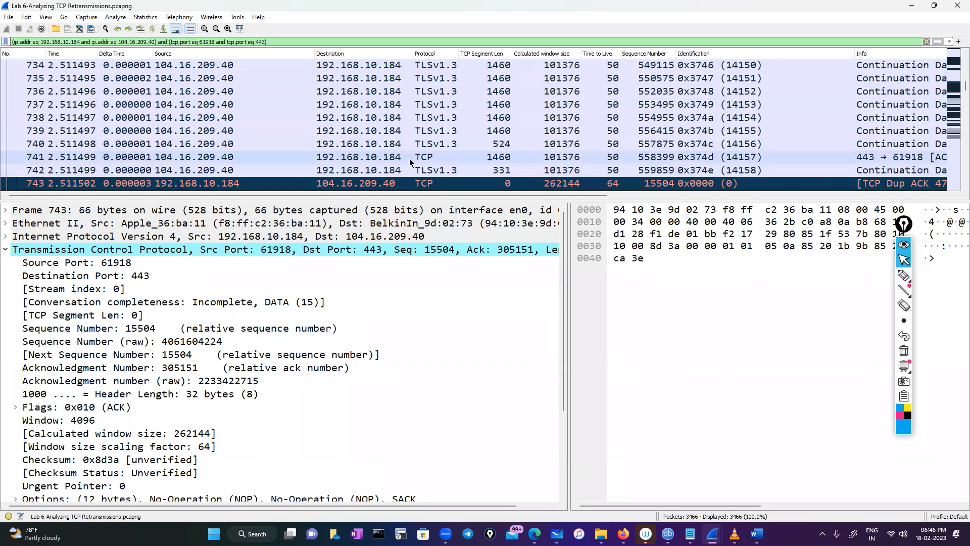
{"action": "scroll", "coordinate": [410, 162], "scroll_direction": "down", "scroll_amount": 1}
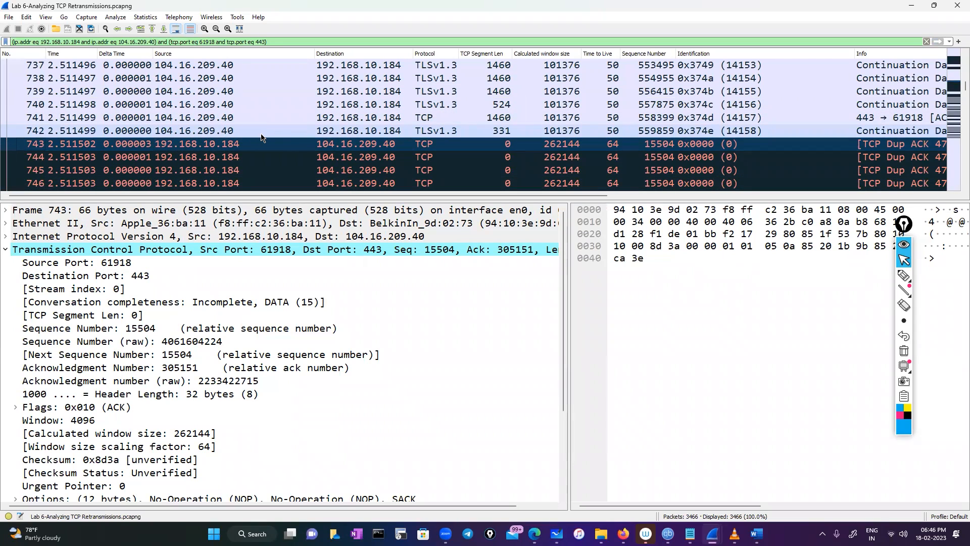
Step: Go to the start of the filtered conversation and read the Info details of its SYN and SYN, ACK packets
{"action": "scroll", "coordinate": [260, 136], "scroll_direction": "up", "scroll_amount": 7}
{"action": "scroll", "coordinate": [261, 134], "scroll_direction": "up", "scroll_amount": 20}
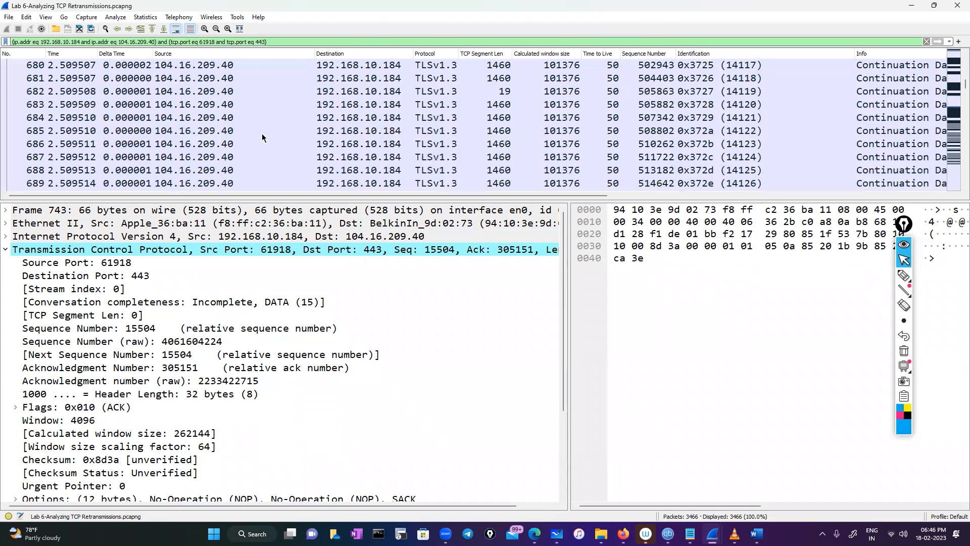
{"action": "left_click_drag", "start_coordinate": [966, 83], "coordinate": [966, 59]}
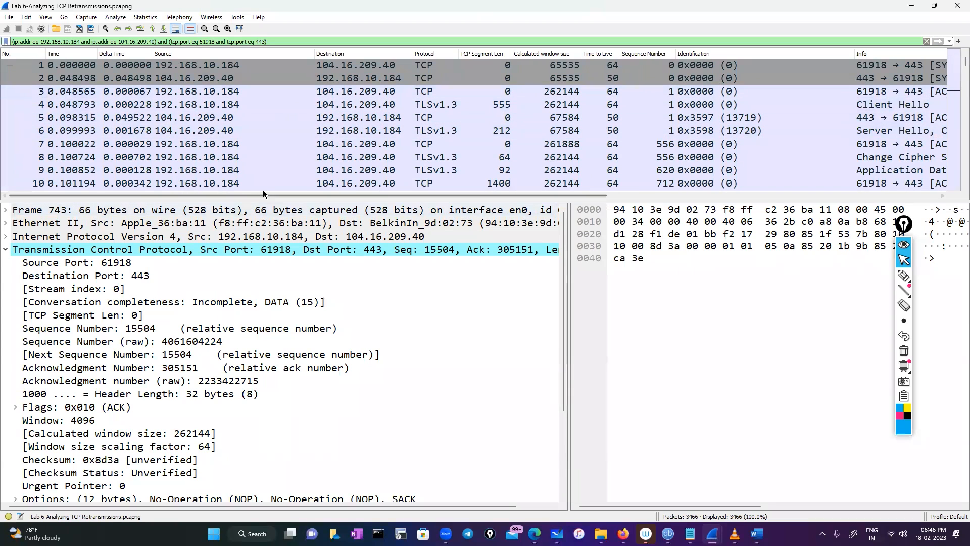
{"action": "left_click_drag", "start_coordinate": [265, 196], "coordinate": [328, 195]}
{"action": "left_click_drag", "start_coordinate": [398, 204], "coordinate": [479, 202]}
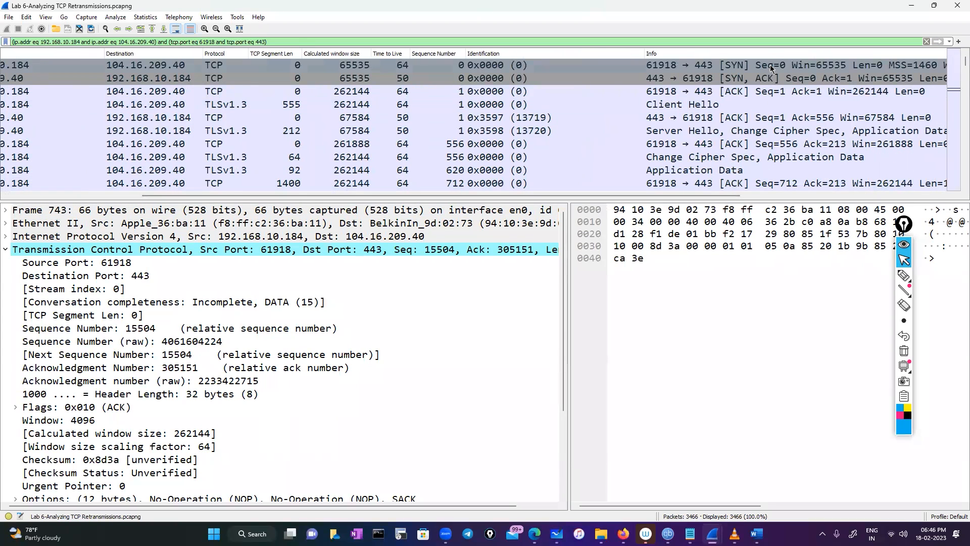
Step: Follow the conversation's early exchange to the first TCP Retransmission from 104.16.209.40, and select that packet
{"action": "scroll", "coordinate": [677, 135], "scroll_direction": "down", "scroll_amount": 1}
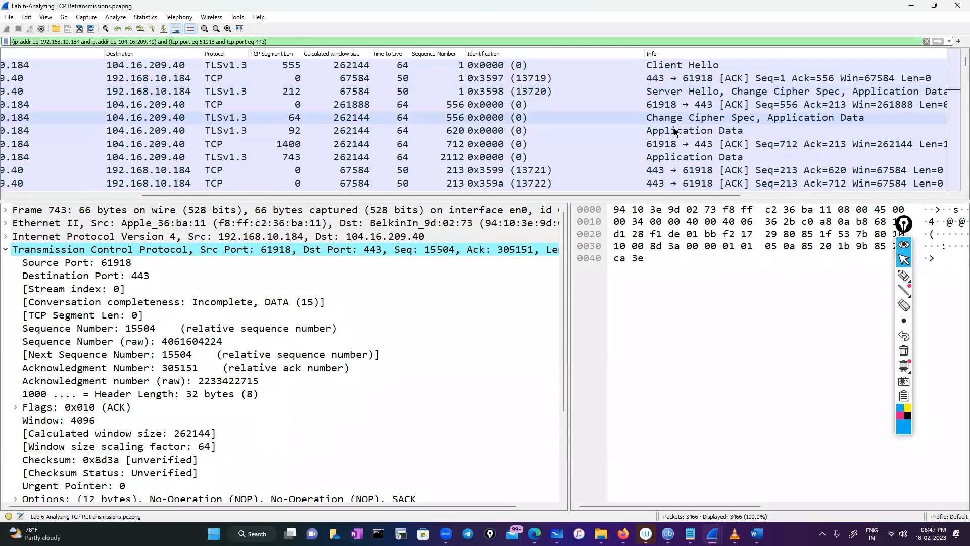
{"action": "scroll", "coordinate": [674, 103], "scroll_direction": "down", "scroll_amount": 3}
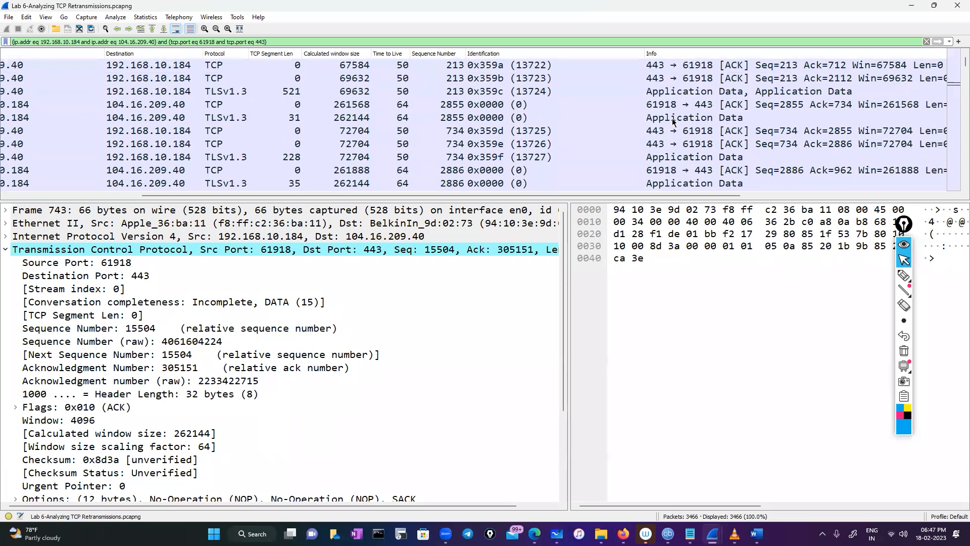
{"action": "scroll", "coordinate": [673, 122], "scroll_direction": "down", "scroll_amount": 1}
{"action": "scroll", "coordinate": [671, 122], "scroll_direction": "down", "scroll_amount": 7}
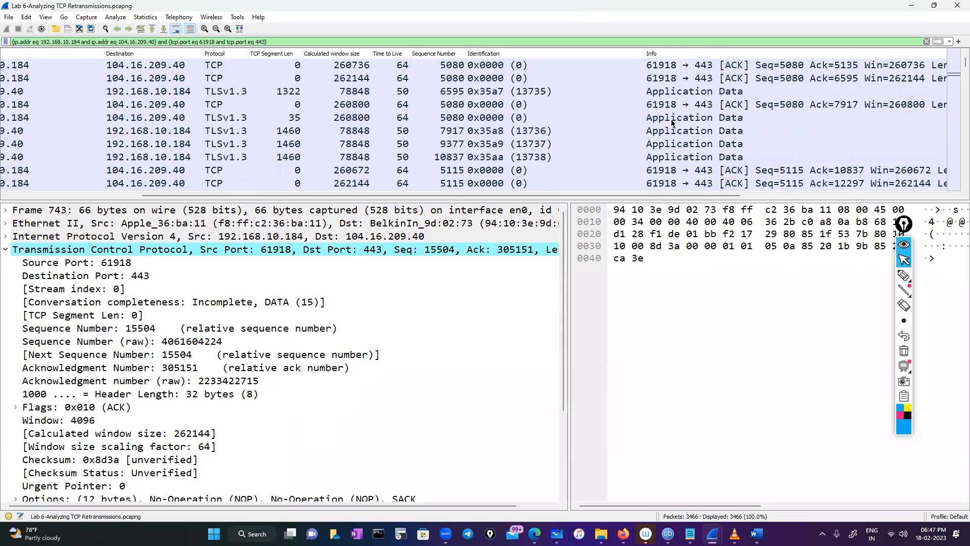
{"action": "scroll", "coordinate": [673, 122], "scroll_direction": "down", "scroll_amount": 5}
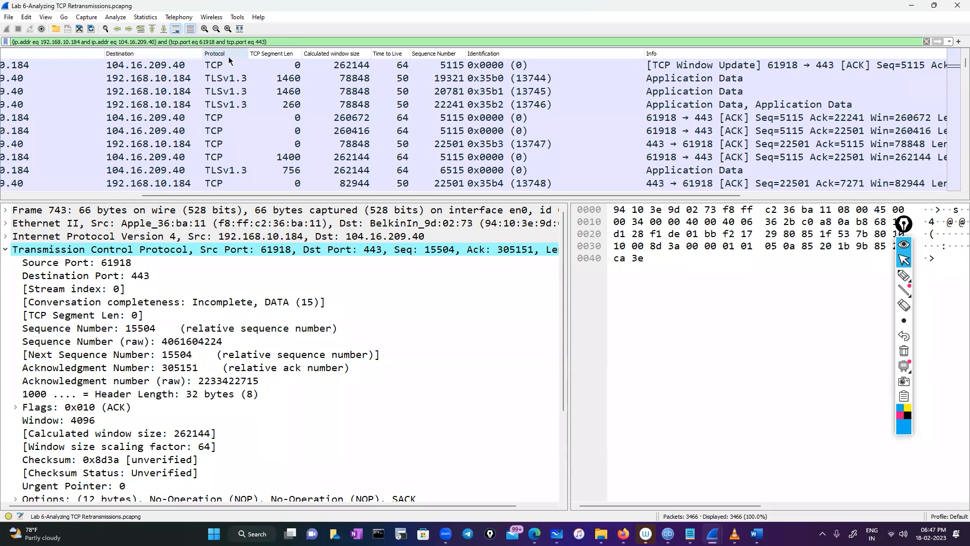
{"action": "scroll", "coordinate": [192, 126], "scroll_direction": "down", "scroll_amount": 8}
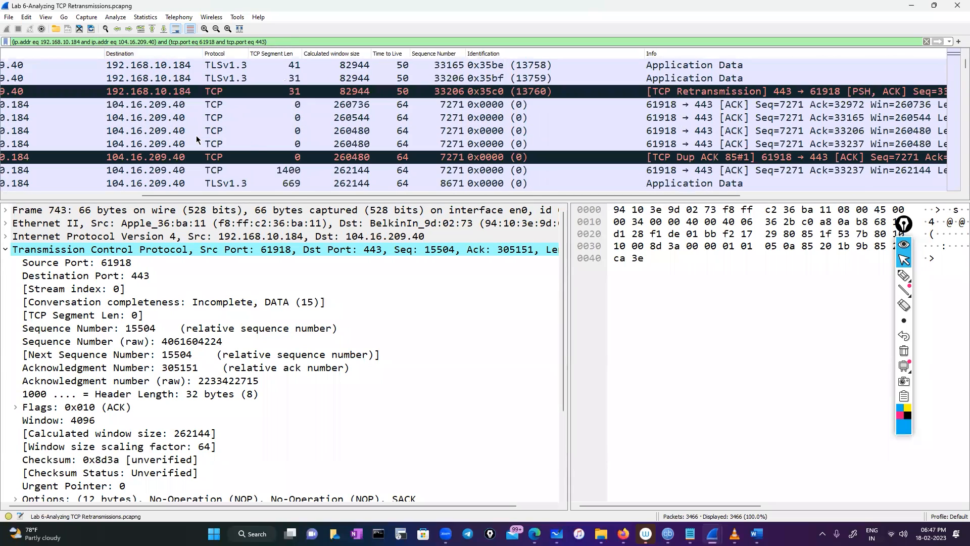
{"action": "left_click_drag", "start_coordinate": [249, 195], "coordinate": [192, 197]}
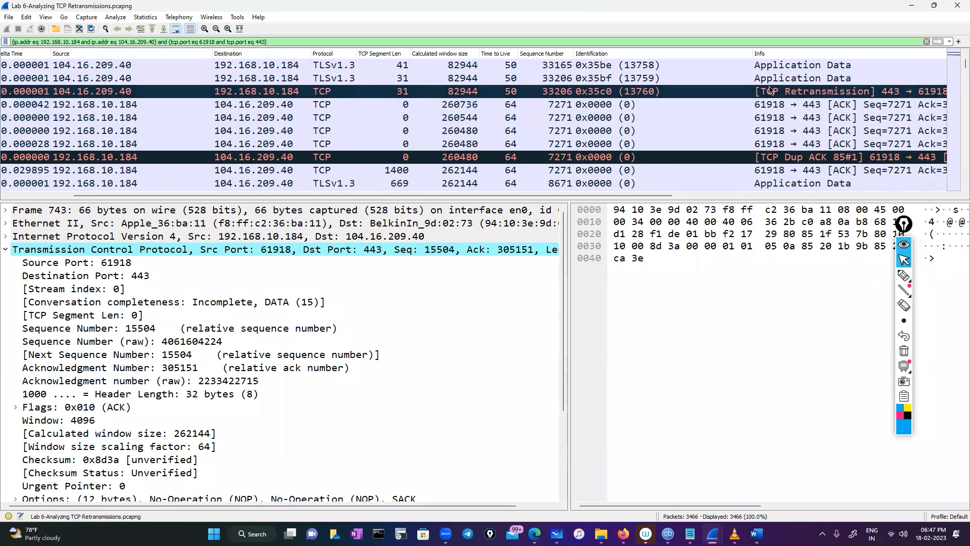
{"action": "scroll", "coordinate": [380, 132], "scroll_direction": "up", "scroll_amount": 1}
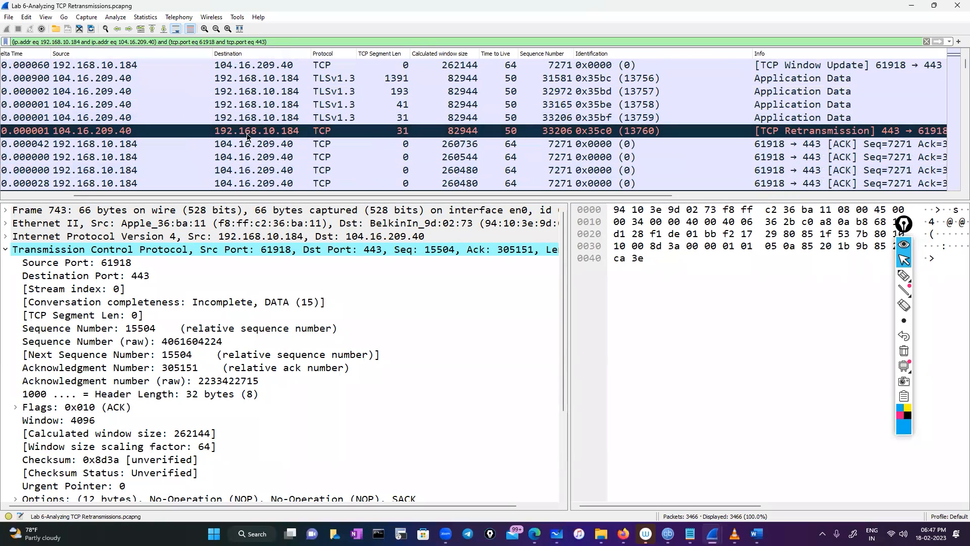
{"action": "left_click", "coordinate": [124, 130]}
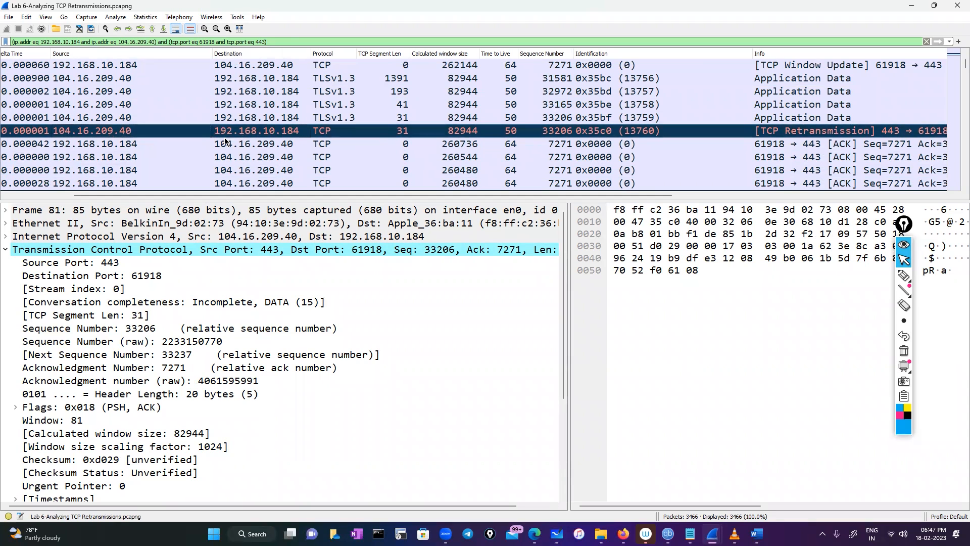
Step: Check the ACK and application data packets that follow the selected retransmission
{"action": "scroll", "coordinate": [218, 158], "scroll_direction": "down", "scroll_amount": 5}
{"action": "scroll", "coordinate": [218, 158], "scroll_direction": "down", "scroll_amount": 5}
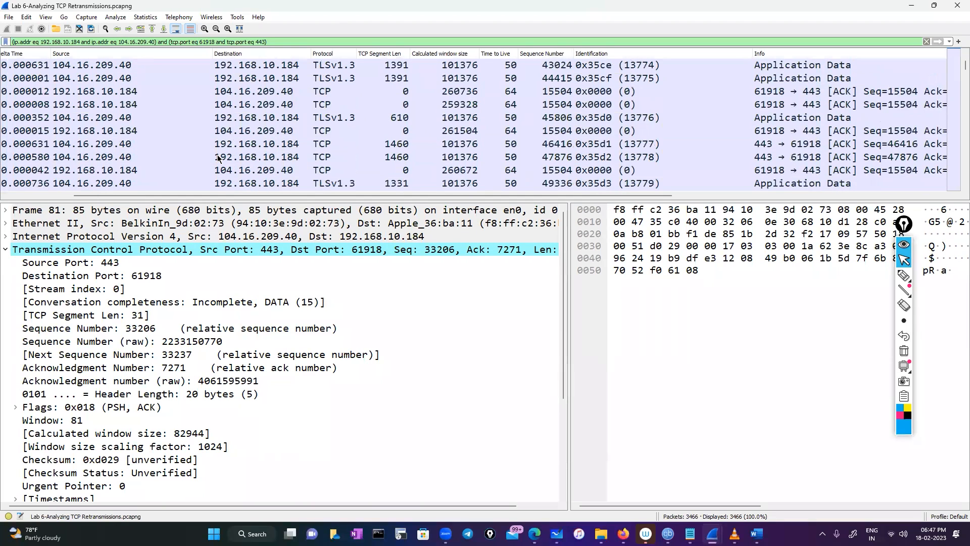
{"action": "scroll", "coordinate": [218, 159], "scroll_direction": "up", "scroll_amount": 10}
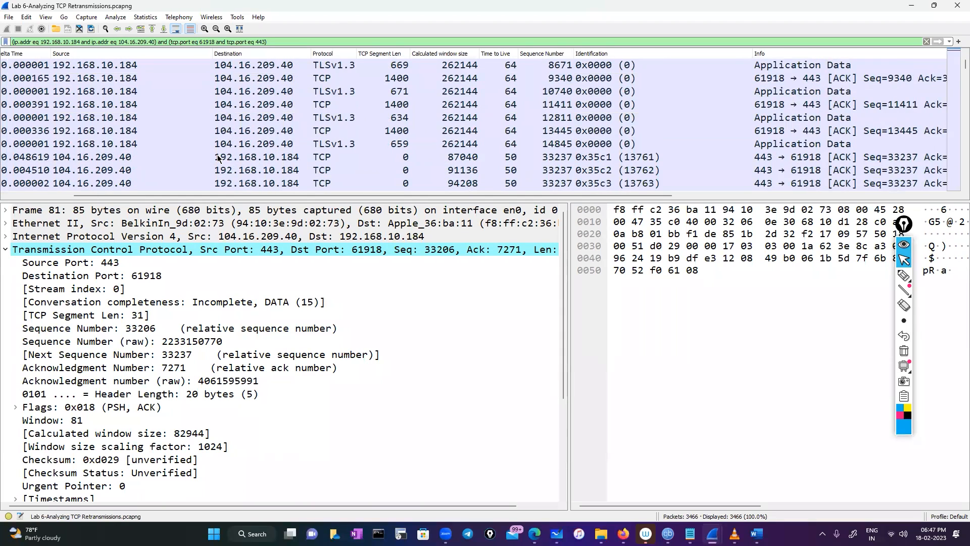
{"action": "scroll", "coordinate": [217, 158], "scroll_direction": "down", "scroll_amount": 2}
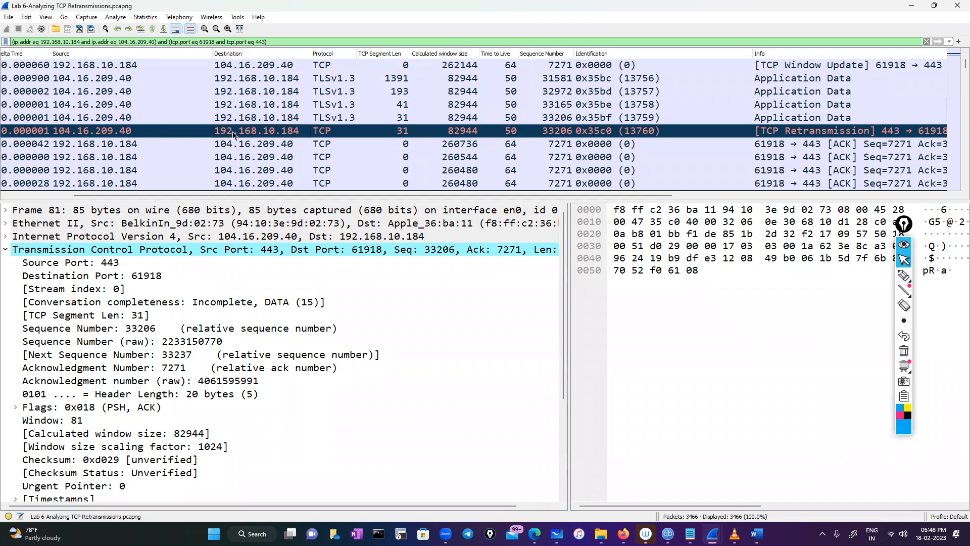
Step: Examine the Dup ACK 470 series and the fast retransmission and out-of-order packets that follow it
{"action": "scroll", "coordinate": [203, 171], "scroll_direction": "down", "scroll_amount": 5}
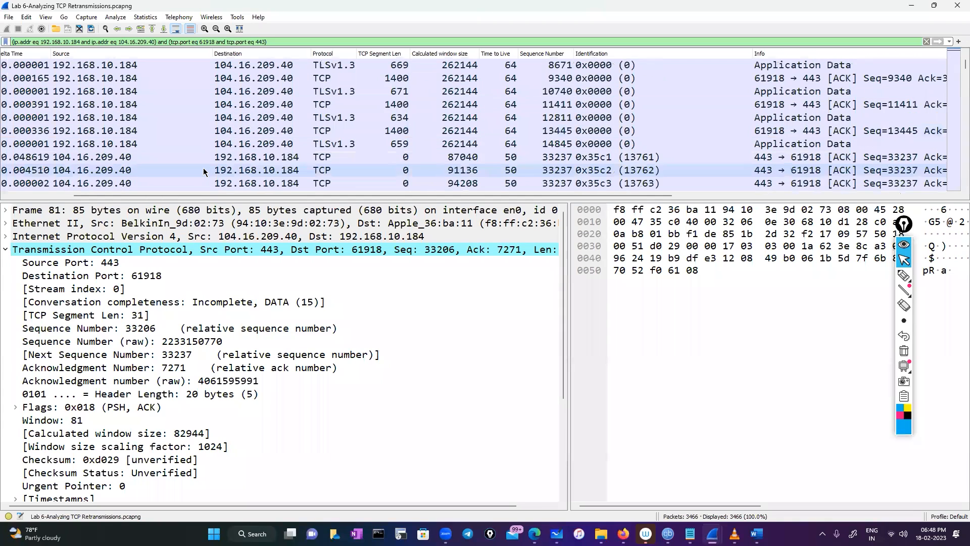
{"action": "scroll", "coordinate": [203, 171], "scroll_direction": "down", "scroll_amount": 20}
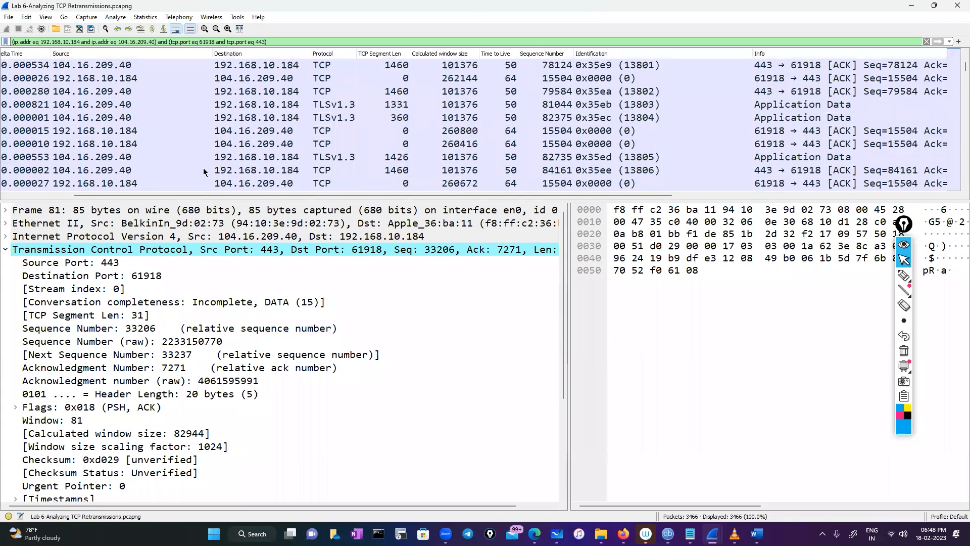
{"action": "scroll", "coordinate": [203, 171], "scroll_direction": "down", "scroll_amount": 10}
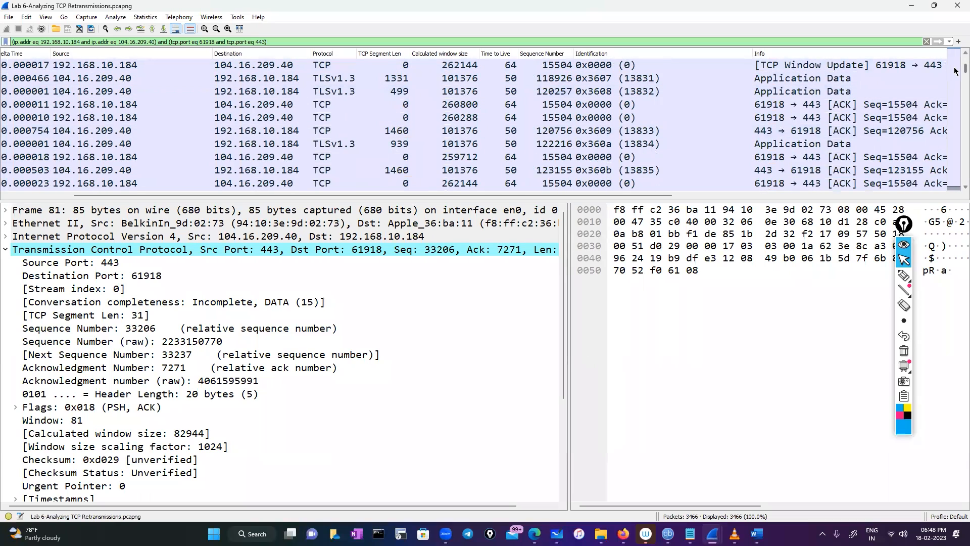
{"action": "left_click_drag", "start_coordinate": [955, 72], "coordinate": [955, 85]}
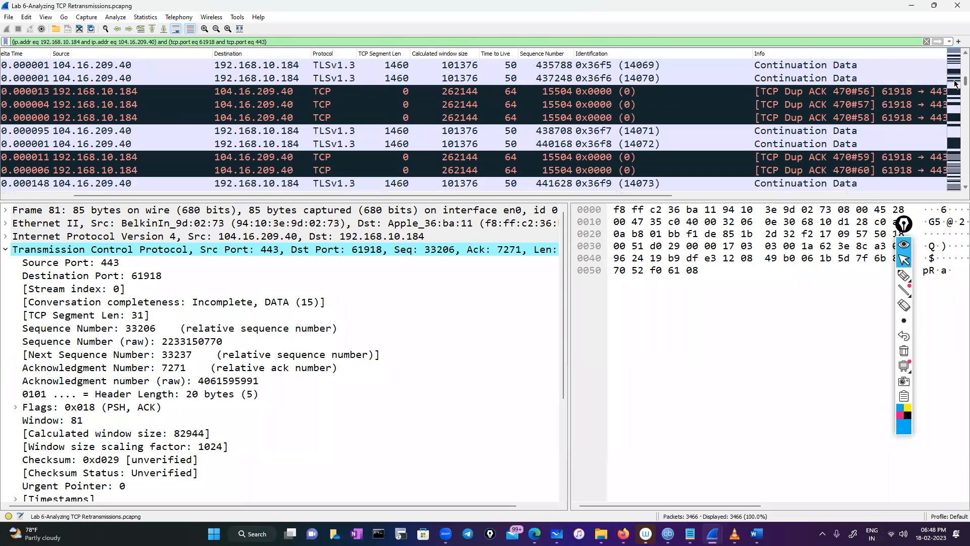
{"action": "scroll", "coordinate": [396, 120], "scroll_direction": "down", "scroll_amount": 3}
{"action": "scroll", "coordinate": [425, 113], "scroll_direction": "up", "scroll_amount": 2}
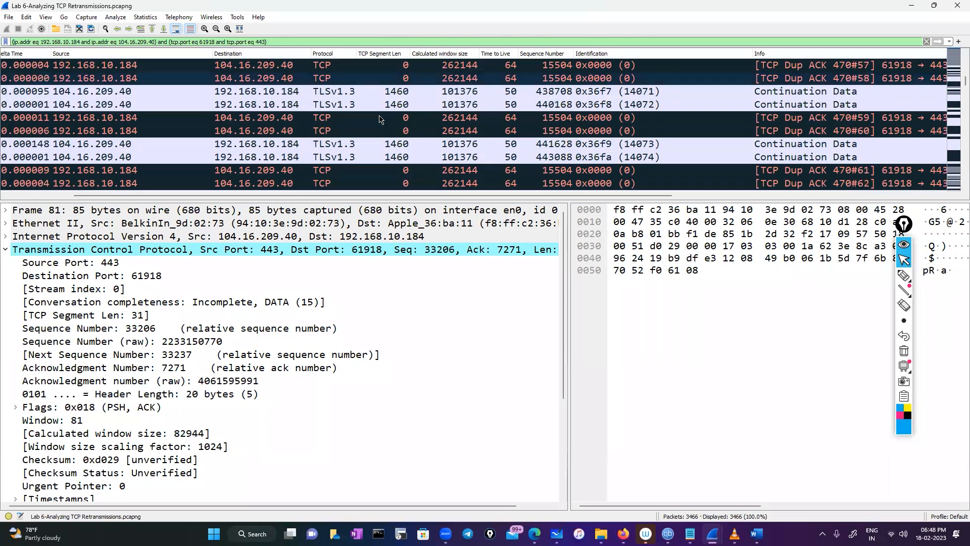
{"action": "scroll", "coordinate": [293, 121], "scroll_direction": "down", "scroll_amount": 10}
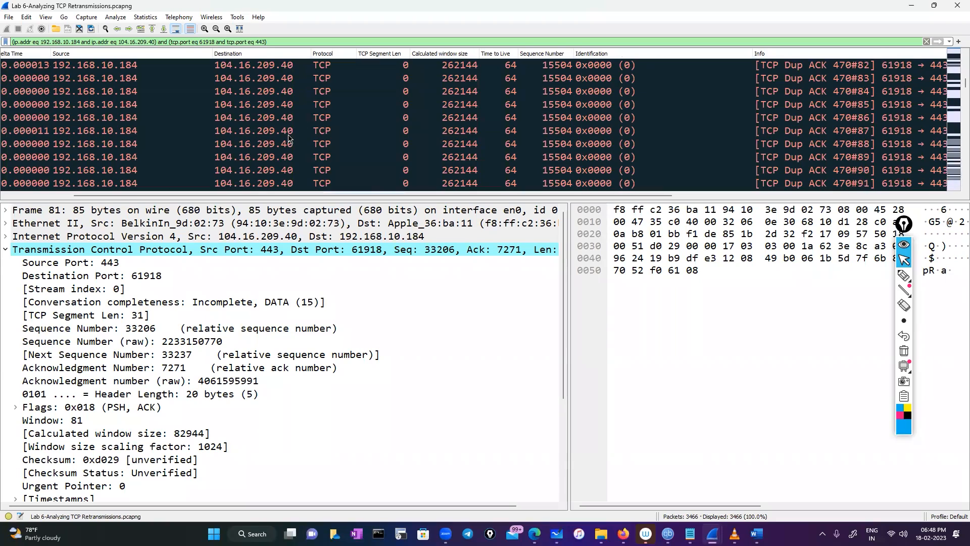
{"action": "scroll", "coordinate": [289, 138], "scroll_direction": "down", "scroll_amount": 15}
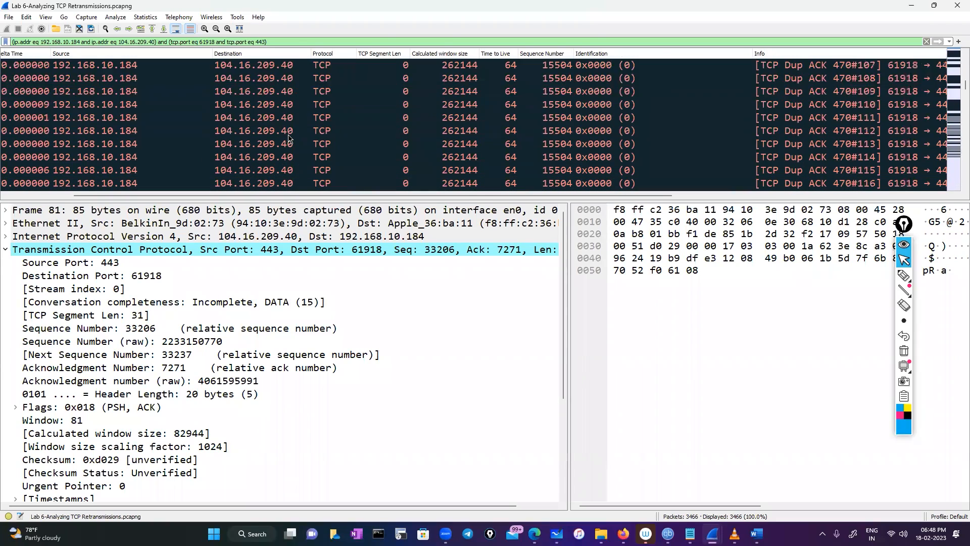
{"action": "scroll", "coordinate": [289, 137], "scroll_direction": "down", "scroll_amount": 15}
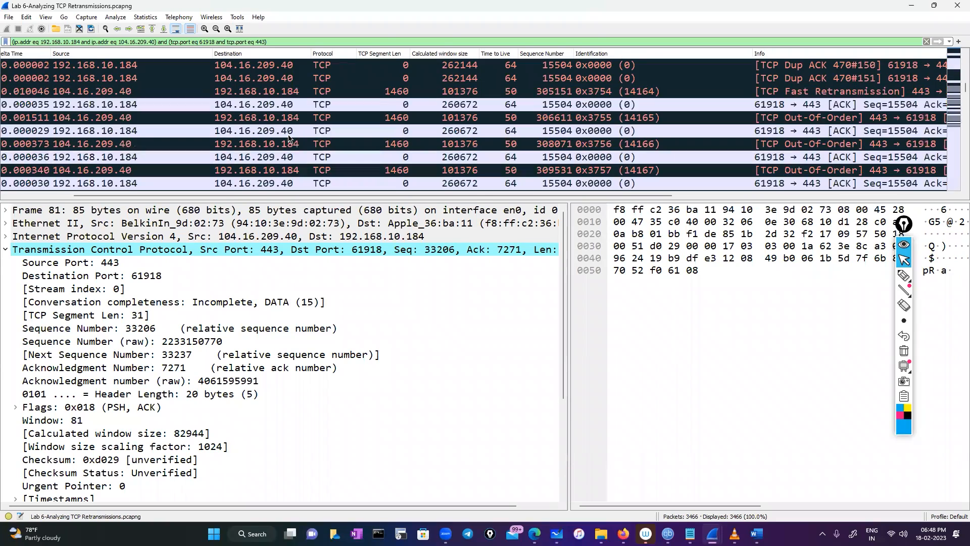
{"action": "scroll", "coordinate": [289, 137], "scroll_direction": "down", "scroll_amount": 5}
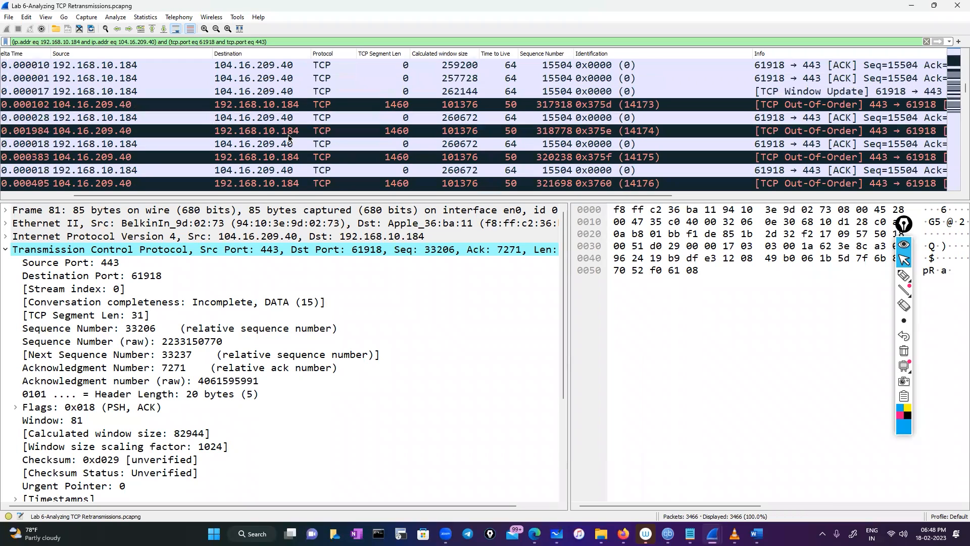
{"action": "scroll", "coordinate": [288, 137], "scroll_direction": "down", "scroll_amount": 15}
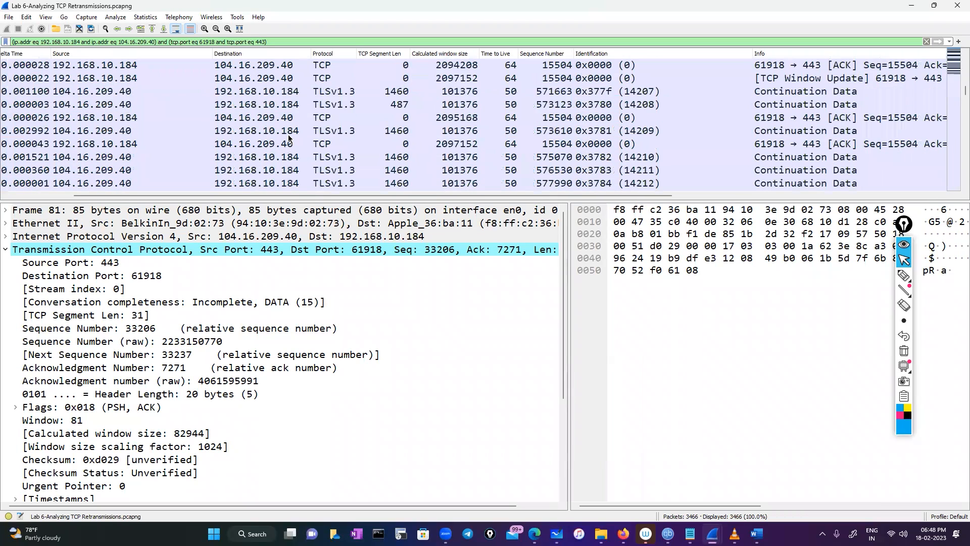
{"action": "scroll", "coordinate": [288, 138], "scroll_direction": "down", "scroll_amount": 15}
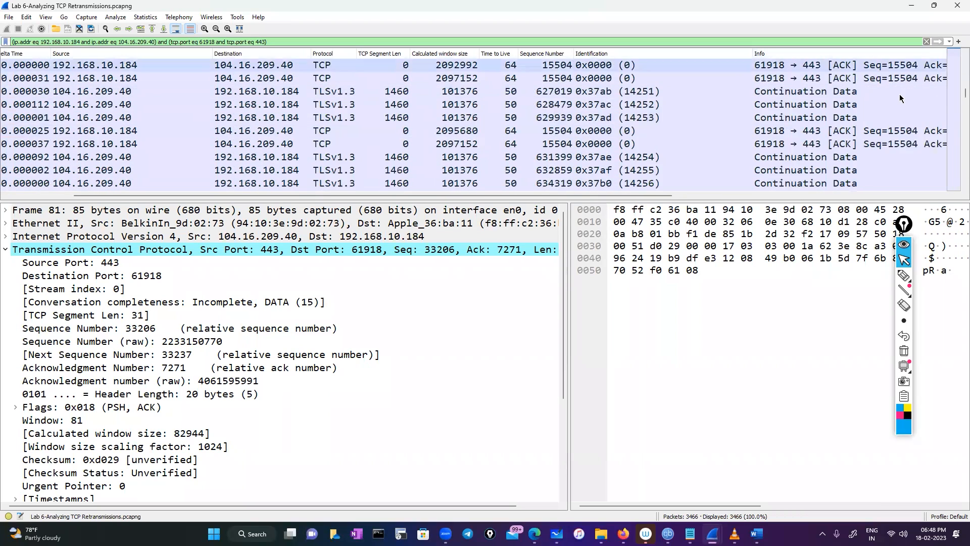
Step: Check the TCP Retransmission and duplicate ACK packets near the end of the filtered conversation
{"action": "left_click_drag", "start_coordinate": [954, 95], "coordinate": [954, 172]}
{"action": "scroll", "coordinate": [923, 159], "scroll_direction": "down", "scroll_amount": 5}
{"action": "scroll", "coordinate": [923, 156], "scroll_direction": "down", "scroll_amount": 20}
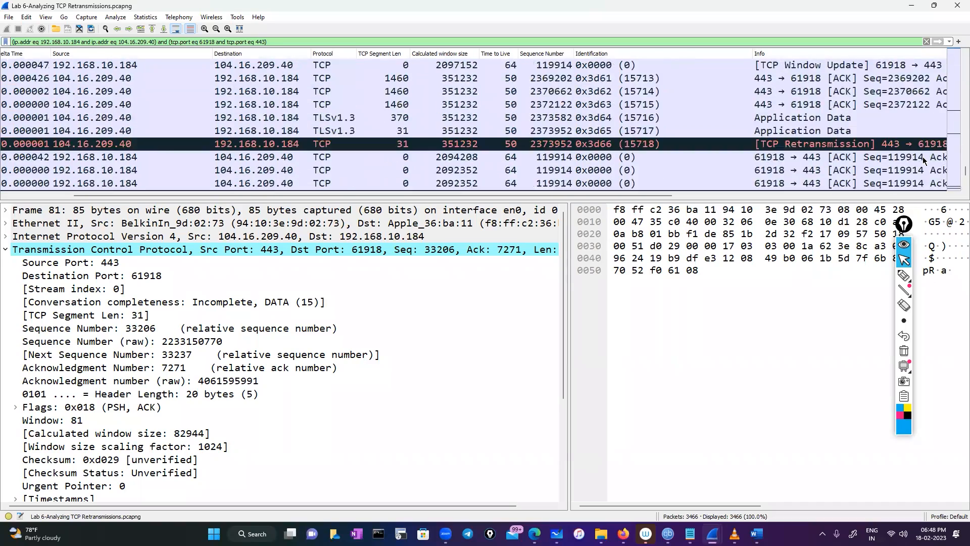
{"action": "scroll", "coordinate": [804, 139], "scroll_direction": "down", "scroll_amount": 10}
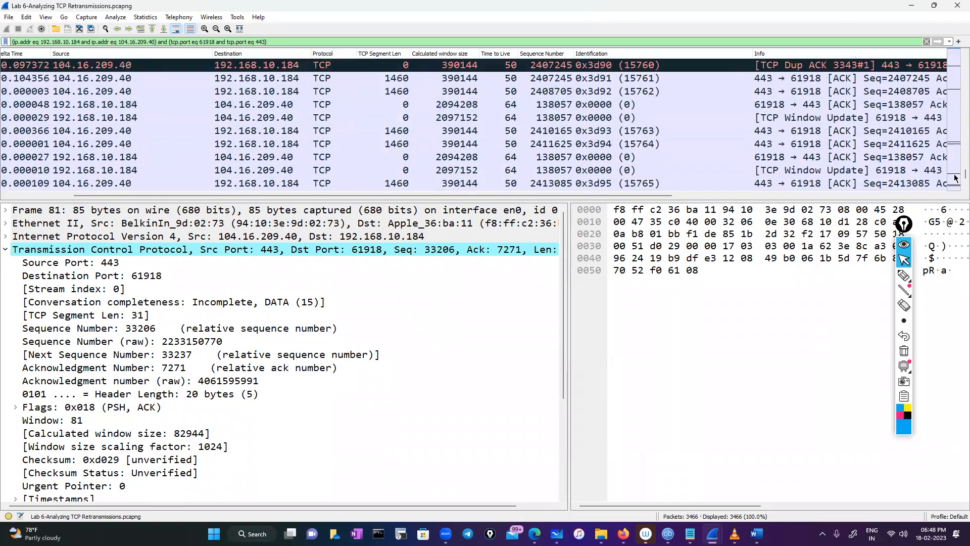
Step: Return to the Dup ACK 470 block and compare Dup ACKs #104 to #119 with the server's Continuation Data packets around them
{"action": "left_click_drag", "start_coordinate": [955, 181], "coordinate": [954, 85]}
{"action": "scroll", "coordinate": [535, 115], "scroll_direction": "up", "scroll_amount": 1}
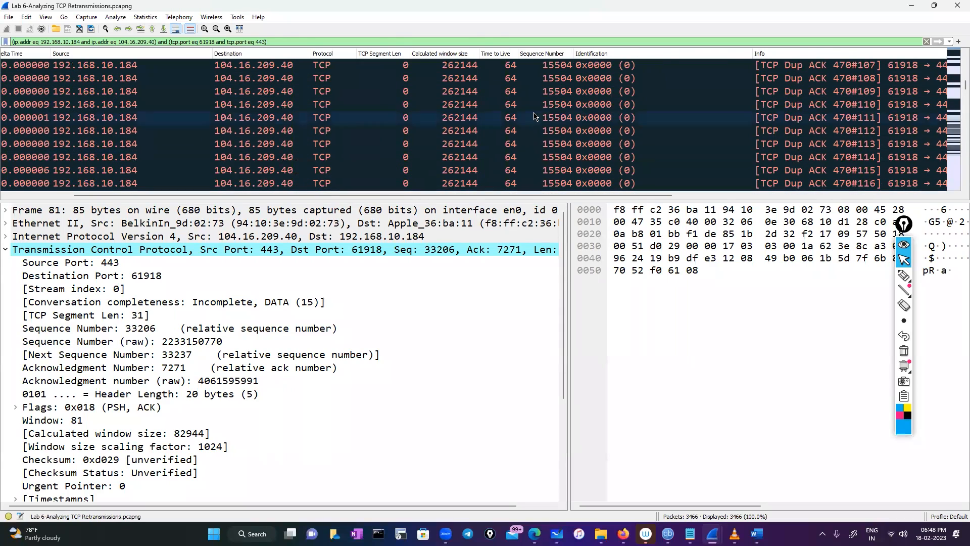
{"action": "scroll", "coordinate": [537, 111], "scroll_direction": "up", "scroll_amount": 2}
{"action": "scroll", "coordinate": [535, 110], "scroll_direction": "down", "scroll_amount": 1}
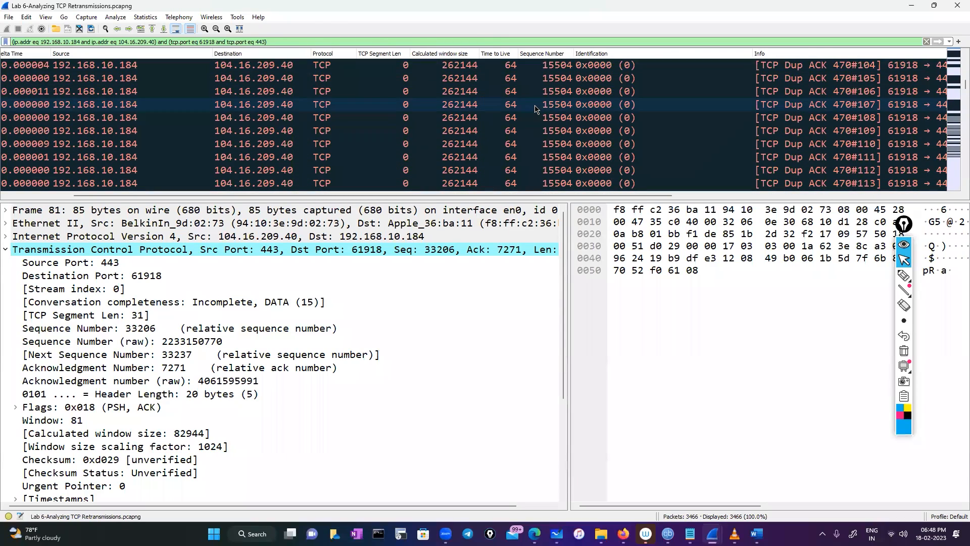
{"action": "scroll", "coordinate": [221, 100], "scroll_direction": "up", "scroll_amount": 1}
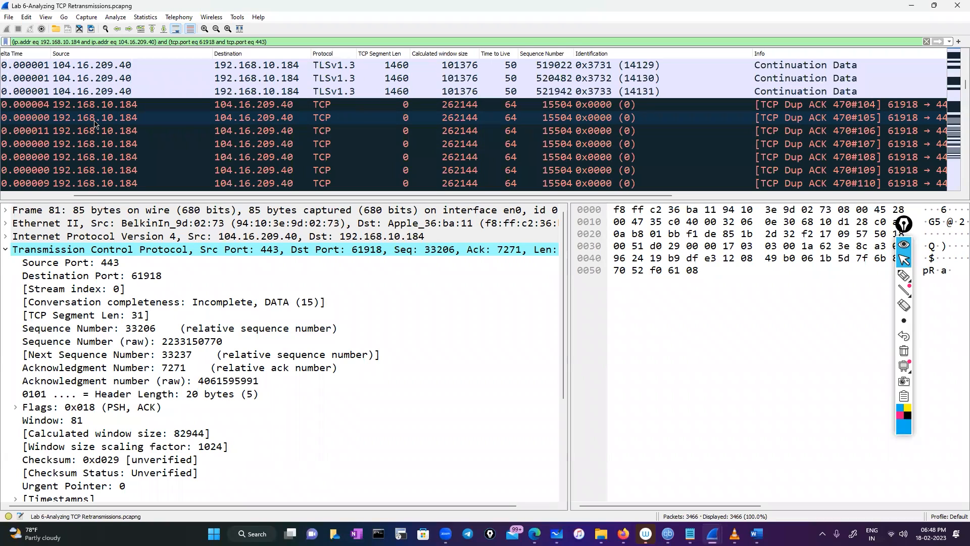
{"action": "scroll", "coordinate": [95, 124], "scroll_direction": "down", "scroll_amount": 4}
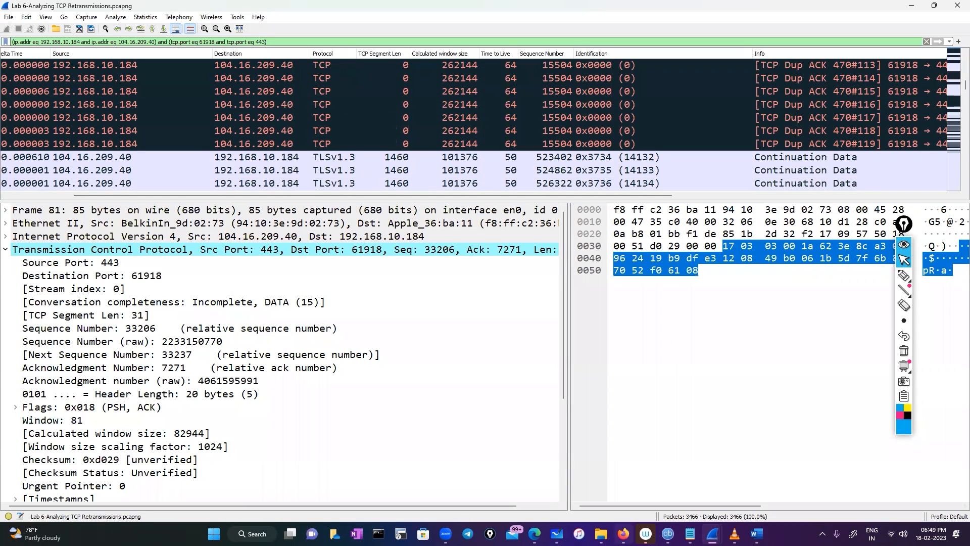
Step: Switch to Microsoft Whiteboard and bring up the Geo ip board with the GeoIP mapping picture
{"action": "left_click", "coordinate": [623, 534]}
{"action": "left_click", "coordinate": [556, 534]}
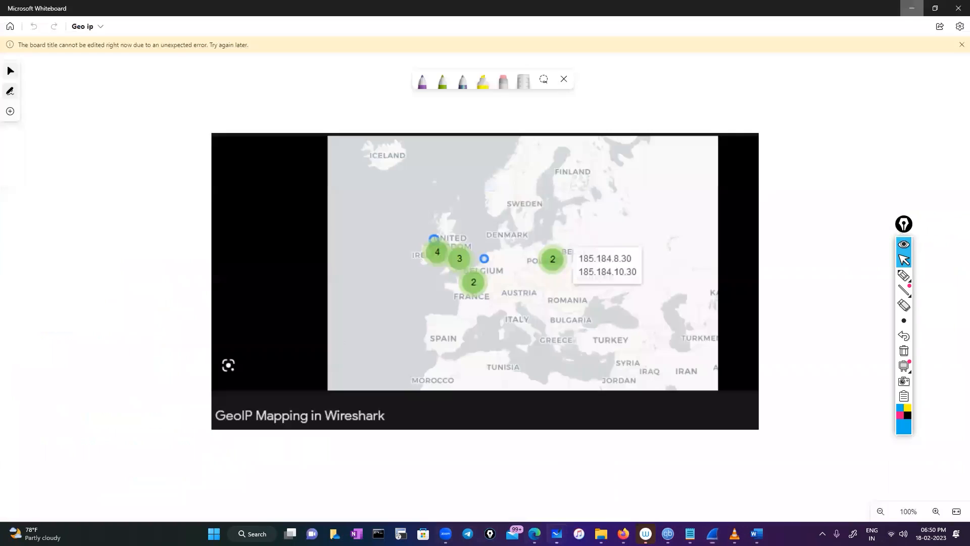
Step: Open the Untitled whiteboard and draw a blue box labelled cisco in its centre
{"action": "left_click", "coordinate": [7, 28]}
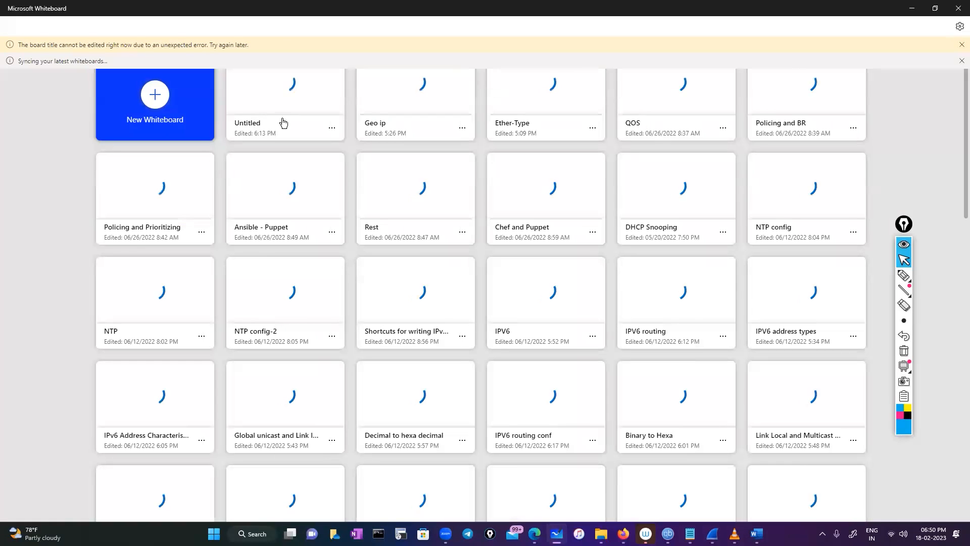
{"action": "left_click", "coordinate": [289, 102]}
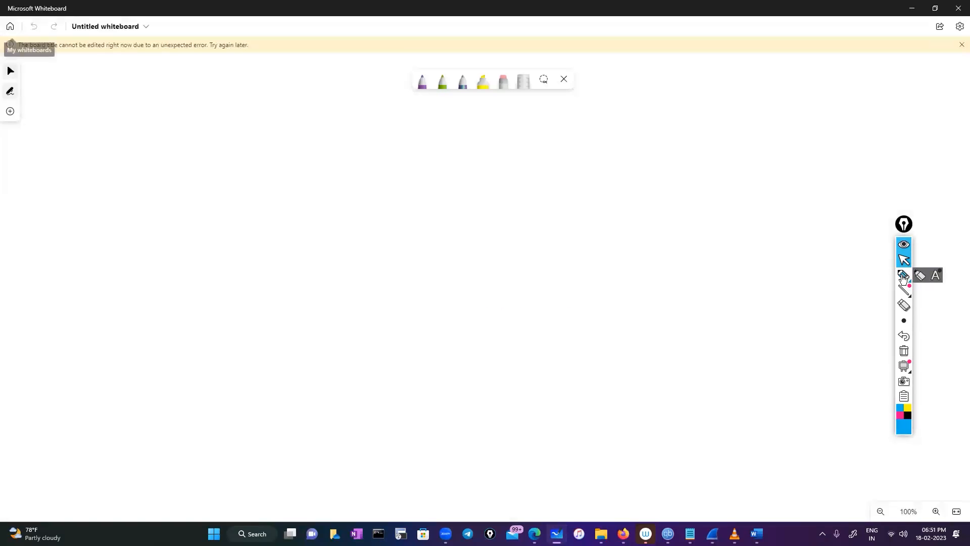
{"action": "left_click", "coordinate": [904, 276]}
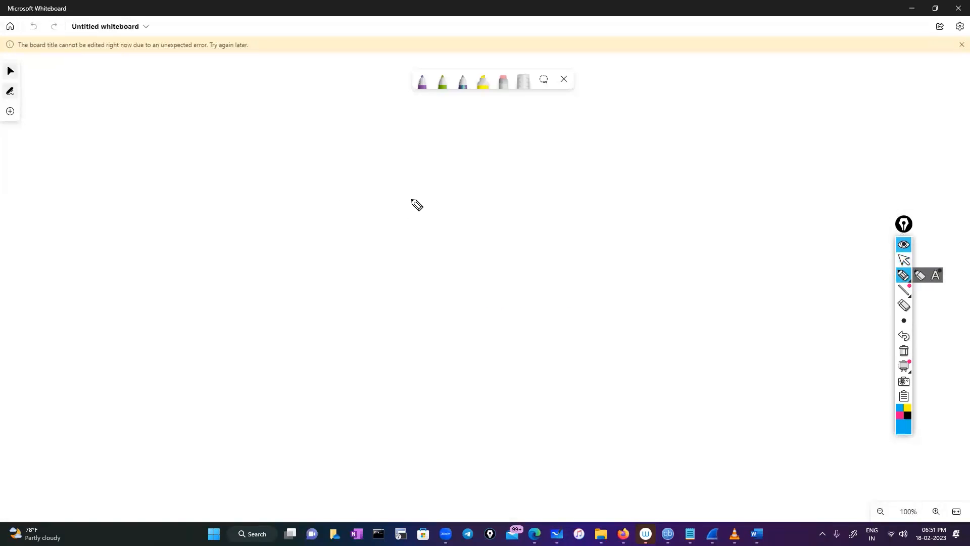
{"action": "mouse_move", "coordinate": [407, 195]}
{"action": "left_mouse_down"}
{"action": "mouse_move", "coordinate": [515, 189]}
{"action": "mouse_move", "coordinate": [523, 223]}
{"action": "mouse_move", "coordinate": [395, 228]}
{"action": "mouse_move", "coordinate": [407, 195]}
{"action": "mouse_move", "coordinate": [437, 217]}
{"action": "left_mouse_up"}
{"action": "mouse_move", "coordinate": [451, 205]}
{"action": "left_mouse_down"}
{"action": "mouse_move", "coordinate": [444, 216]}
{"action": "mouse_move", "coordinate": [468, 207]}
{"action": "left_mouse_up"}
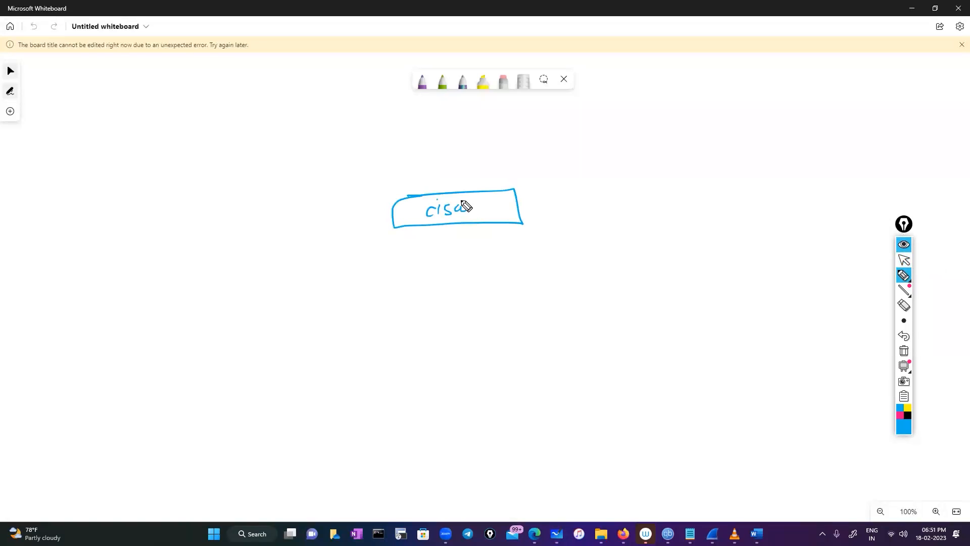
Step: Draw a boxed SPAN label at the cisco box's port, a computer linked to it, and a Wireshark box beside the computer
{"action": "mouse_move", "coordinate": [543, 212]}
{"action": "left_mouse_down"}
{"action": "mouse_move", "coordinate": [529, 213]}
{"action": "mouse_move", "coordinate": [588, 209]}
{"action": "mouse_move", "coordinate": [600, 196]}
{"action": "left_mouse_up"}
{"action": "mouse_move", "coordinate": [546, 196]}
{"action": "left_mouse_down"}
{"action": "mouse_move", "coordinate": [570, 191]}
{"action": "mouse_move", "coordinate": [559, 220]}
{"action": "mouse_move", "coordinate": [563, 195]}
{"action": "mouse_move", "coordinate": [523, 212]}
{"action": "mouse_move", "coordinate": [561, 254]}
{"action": "mouse_move", "coordinate": [563, 276]}
{"action": "left_mouse_up"}
{"action": "mouse_move", "coordinate": [561, 259]}
{"action": "left_mouse_down"}
{"action": "mouse_move", "coordinate": [594, 253]}
{"action": "mouse_move", "coordinate": [580, 275]}
{"action": "mouse_move", "coordinate": [587, 286]}
{"action": "left_mouse_up"}
{"action": "left_click_drag", "start_coordinate": [571, 277], "coordinate": [561, 296]}
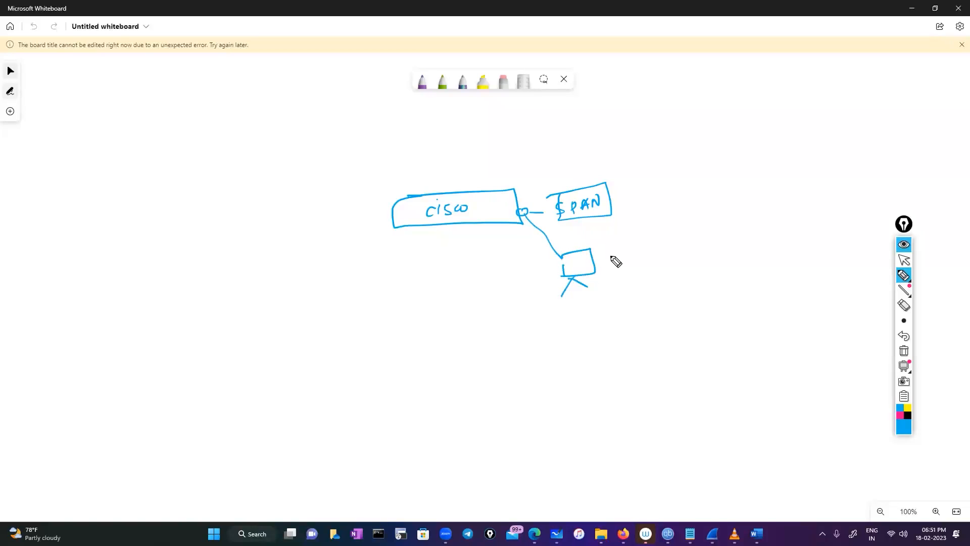
{"action": "mouse_move", "coordinate": [615, 260]}
{"action": "left_mouse_down"}
{"action": "mouse_move", "coordinate": [616, 249]}
{"action": "mouse_move", "coordinate": [689, 256]}
{"action": "mouse_move", "coordinate": [628, 288]}
{"action": "mouse_move", "coordinate": [618, 268]}
{"action": "mouse_move", "coordinate": [635, 245]}
{"action": "left_mouse_up"}
{"action": "left_click_drag", "start_coordinate": [638, 247], "coordinate": [689, 243]}
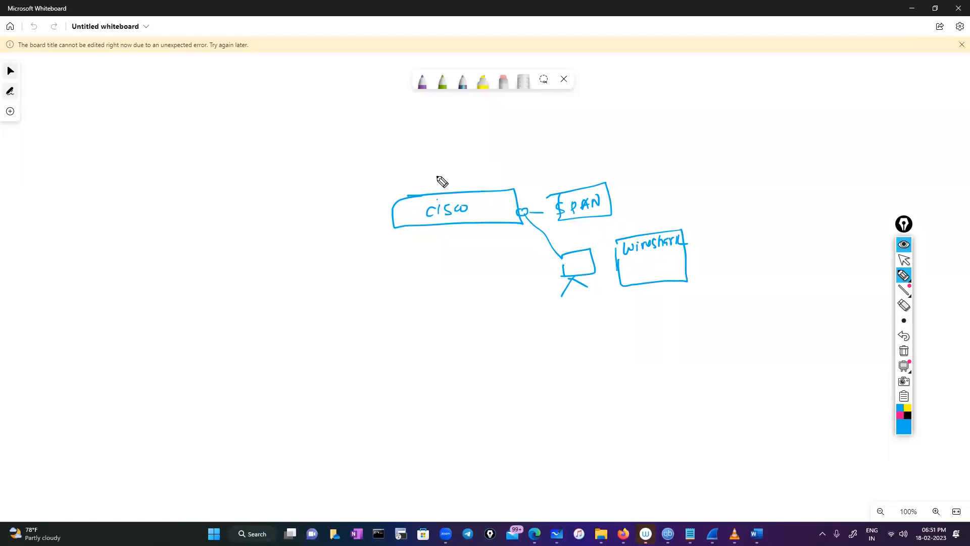
Step: Draw a second cisco box linked to the first, and circle the link with an arrow running to the computer
{"action": "left_click_drag", "start_coordinate": [393, 208], "coordinate": [343, 223]}
{"action": "mouse_move", "coordinate": [227, 251]}
{"action": "left_mouse_down"}
{"action": "mouse_move", "coordinate": [326, 217]}
{"action": "mouse_move", "coordinate": [235, 283]}
{"action": "mouse_move", "coordinate": [241, 246]}
{"action": "left_mouse_up"}
{"action": "left_click_drag", "start_coordinate": [257, 263], "coordinate": [366, 219]}
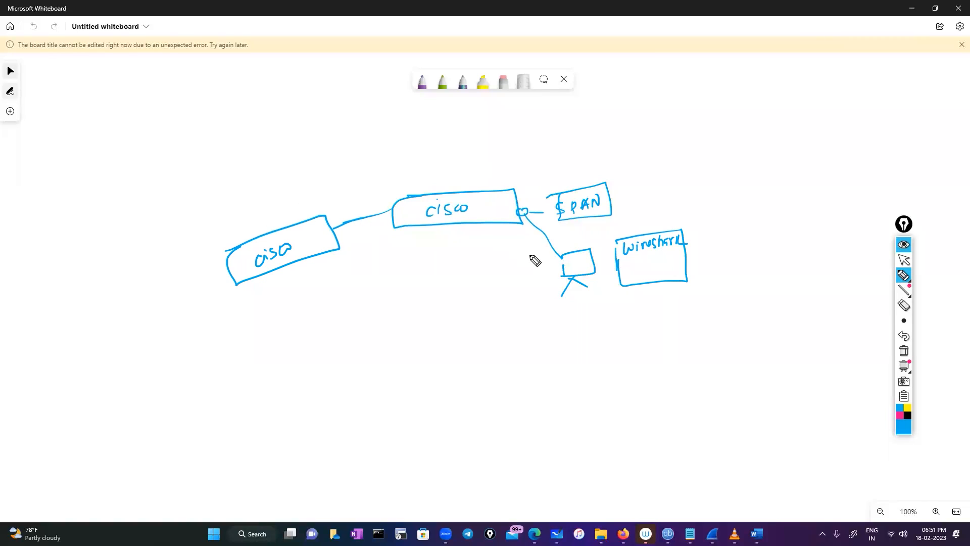
{"action": "mouse_move", "coordinate": [373, 211]}
{"action": "left_mouse_down"}
{"action": "mouse_move", "coordinate": [365, 233]}
{"action": "mouse_move", "coordinate": [375, 223]}
{"action": "mouse_move", "coordinate": [514, 268]}
{"action": "mouse_move", "coordinate": [520, 256]}
{"action": "mouse_move", "coordinate": [500, 273]}
{"action": "left_mouse_up"}
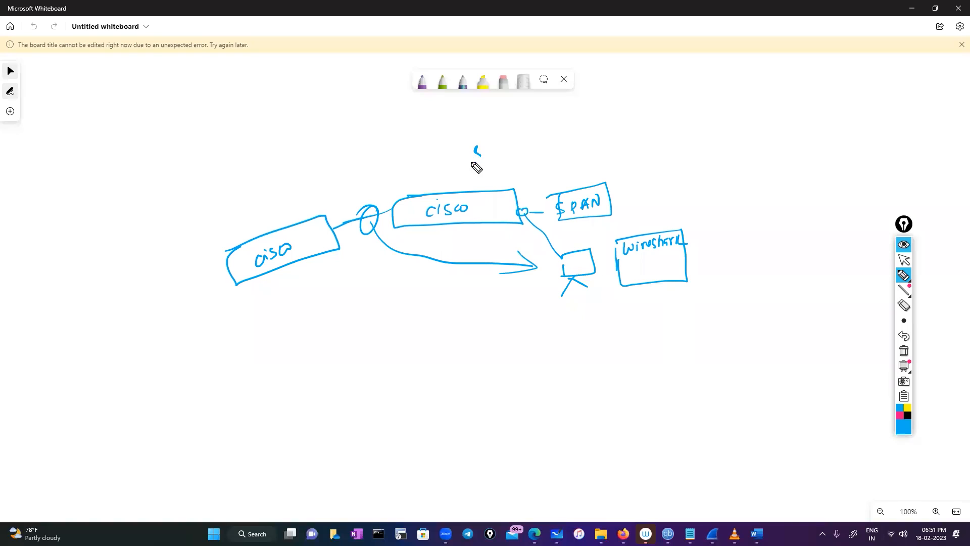
Step: Write SPAN, S.P and D.P in separate boxes above the switch diagram
{"action": "mouse_move", "coordinate": [481, 146]}
{"action": "left_mouse_down"}
{"action": "mouse_move", "coordinate": [470, 162]}
{"action": "mouse_move", "coordinate": [486, 148]}
{"action": "left_mouse_up"}
{"action": "mouse_move", "coordinate": [487, 158]}
{"action": "left_mouse_down"}
{"action": "mouse_move", "coordinate": [512, 137]}
{"action": "mouse_move", "coordinate": [471, 158]}
{"action": "left_mouse_up"}
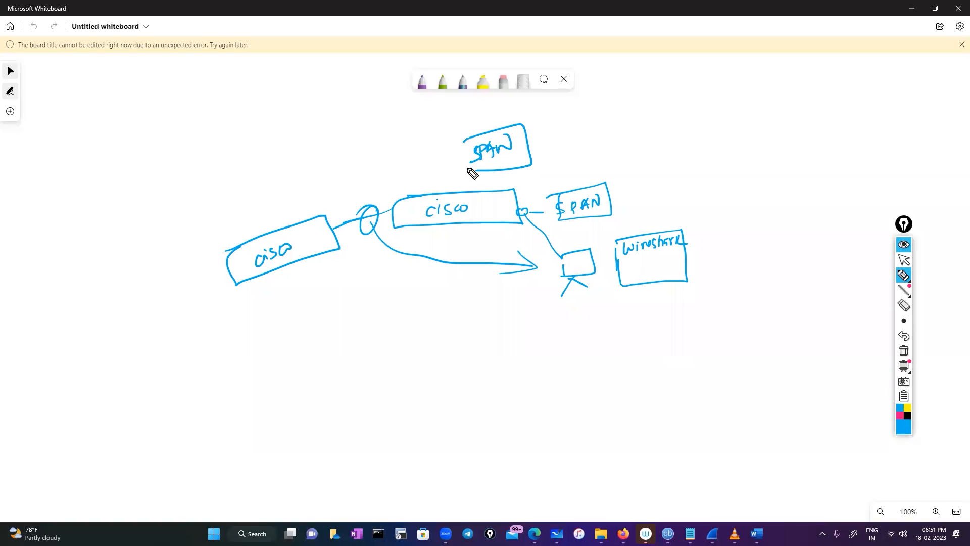
{"action": "mouse_move", "coordinate": [590, 129]}
{"action": "left_mouse_down"}
{"action": "mouse_move", "coordinate": [586, 147]}
{"action": "mouse_move", "coordinate": [617, 132]}
{"action": "left_mouse_up"}
{"action": "left_click", "coordinate": [598, 135]}
{"action": "mouse_move", "coordinate": [570, 127]}
{"action": "left_mouse_down"}
{"action": "mouse_move", "coordinate": [644, 151]}
{"action": "mouse_move", "coordinate": [574, 124]}
{"action": "left_mouse_up"}
{"action": "mouse_move", "coordinate": [714, 107]}
{"action": "left_mouse_down"}
{"action": "mouse_move", "coordinate": [708, 122]}
{"action": "mouse_move", "coordinate": [736, 111]}
{"action": "left_mouse_up"}
{"action": "left_click", "coordinate": [724, 110]}
{"action": "mouse_move", "coordinate": [686, 96]}
{"action": "left_mouse_down"}
{"action": "mouse_move", "coordinate": [758, 95]}
{"action": "mouse_move", "coordinate": [685, 104]}
{"action": "left_mouse_up"}
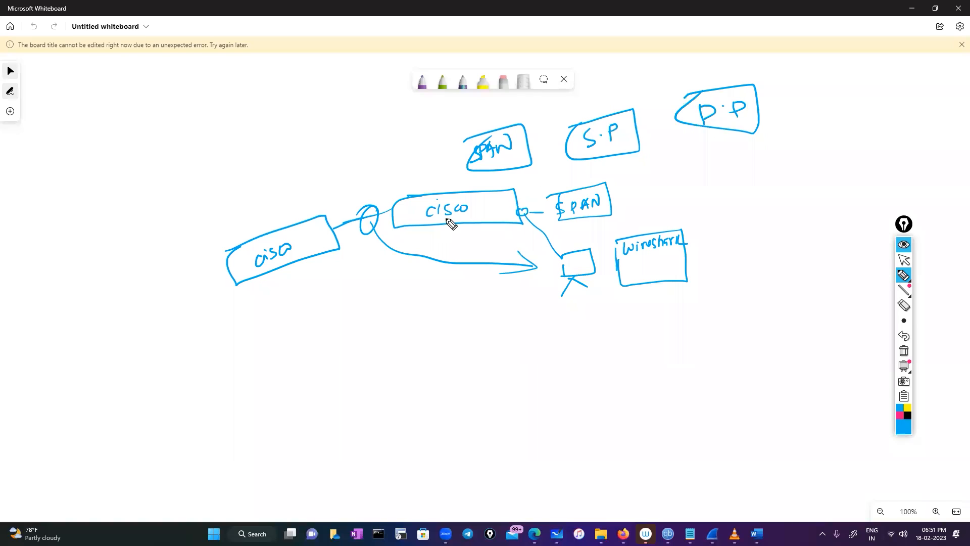
Step: Box the SPAN port and the Wireshark label, retrace the switch link, and add a Vlan note with a cross on the link
{"action": "mouse_move", "coordinate": [521, 209]}
{"action": "left_mouse_down"}
{"action": "mouse_move", "coordinate": [530, 227]}
{"action": "mouse_move", "coordinate": [518, 201]}
{"action": "left_mouse_up"}
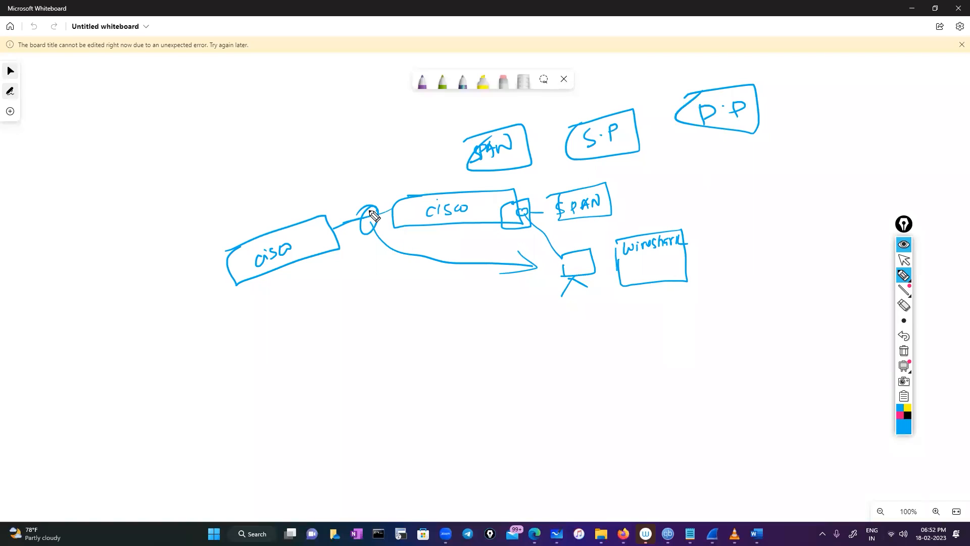
{"action": "left_click_drag", "start_coordinate": [391, 209], "coordinate": [334, 228]}
{"action": "mouse_move", "coordinate": [612, 265]}
{"action": "left_mouse_down"}
{"action": "mouse_move", "coordinate": [697, 247]}
{"action": "mouse_move", "coordinate": [613, 240]}
{"action": "mouse_move", "coordinate": [631, 268]}
{"action": "left_mouse_up"}
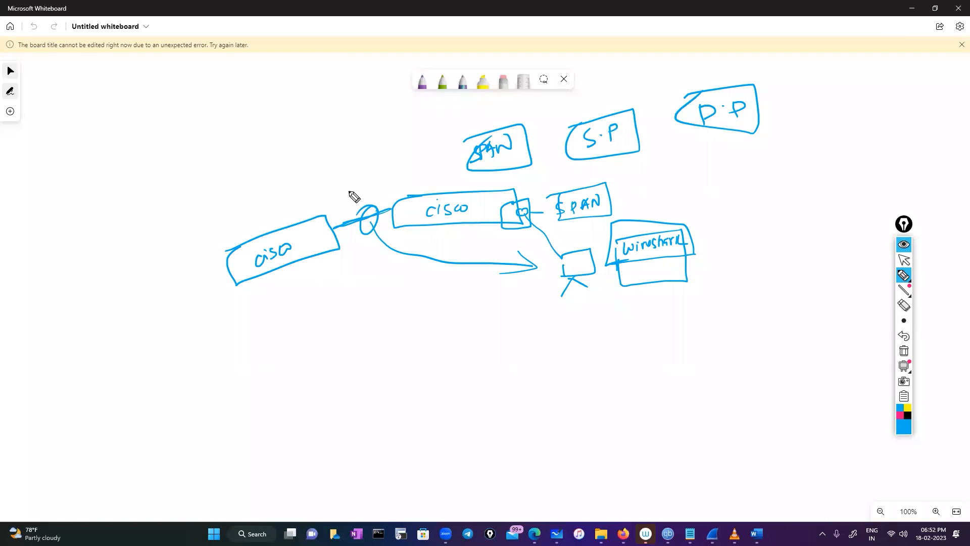
{"action": "mouse_move", "coordinate": [307, 191]}
{"action": "left_mouse_down"}
{"action": "mouse_move", "coordinate": [318, 183]}
{"action": "mouse_move", "coordinate": [331, 194]}
{"action": "mouse_move", "coordinate": [365, 171]}
{"action": "mouse_move", "coordinate": [357, 207]}
{"action": "mouse_move", "coordinate": [383, 226]}
{"action": "left_mouse_up"}
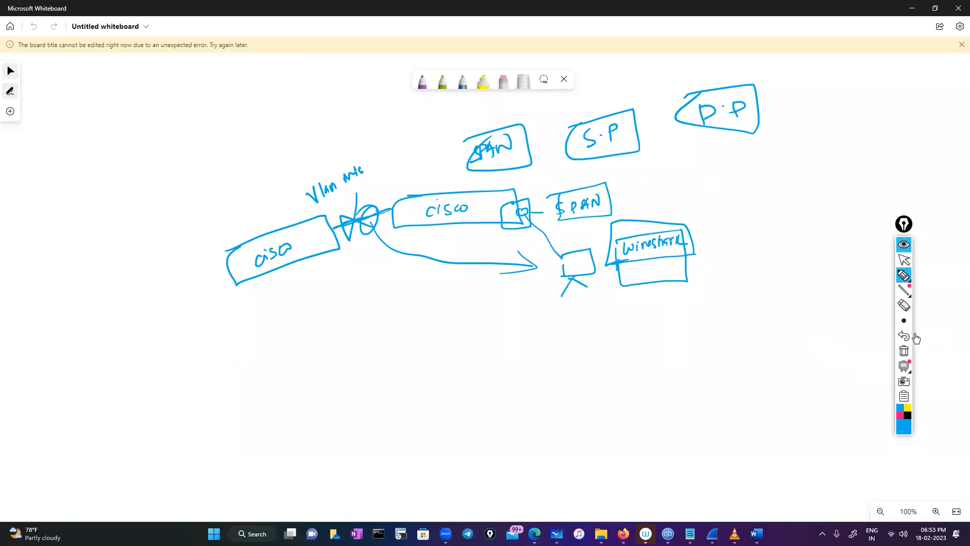
Step: Clear the cisco diagram and draw a new blue box labelled Switch
{"action": "left_click", "coordinate": [904, 352]}
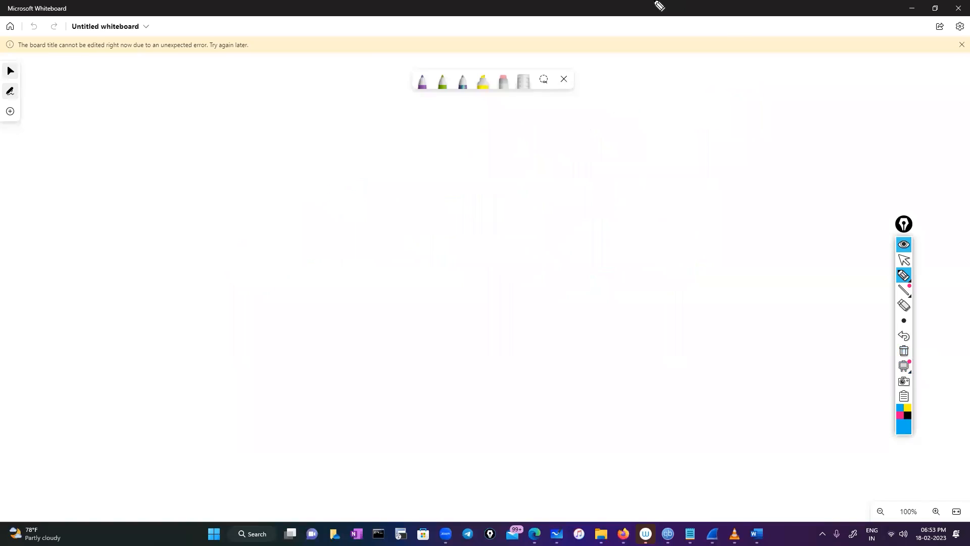
{"action": "left_click", "coordinate": [904, 260]}
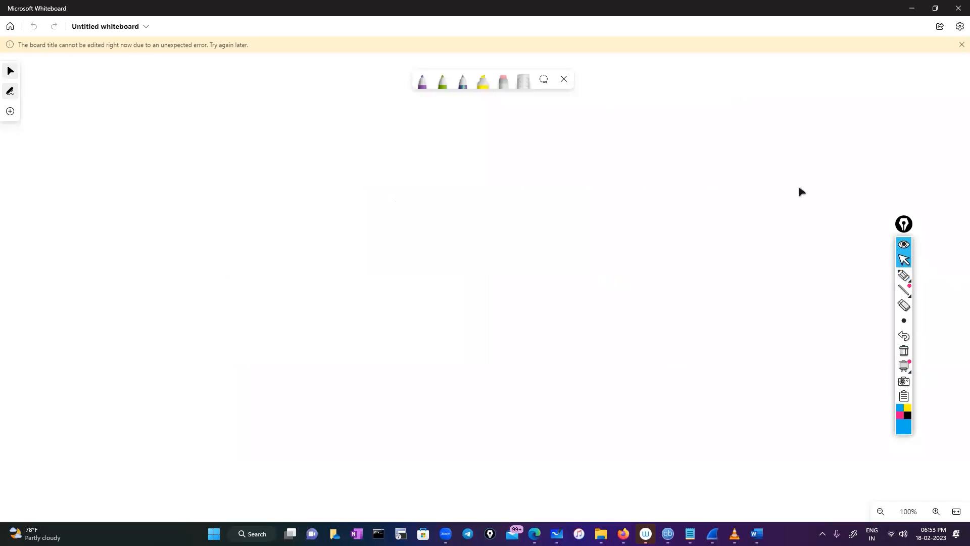
{"action": "left_click", "coordinate": [904, 277]}
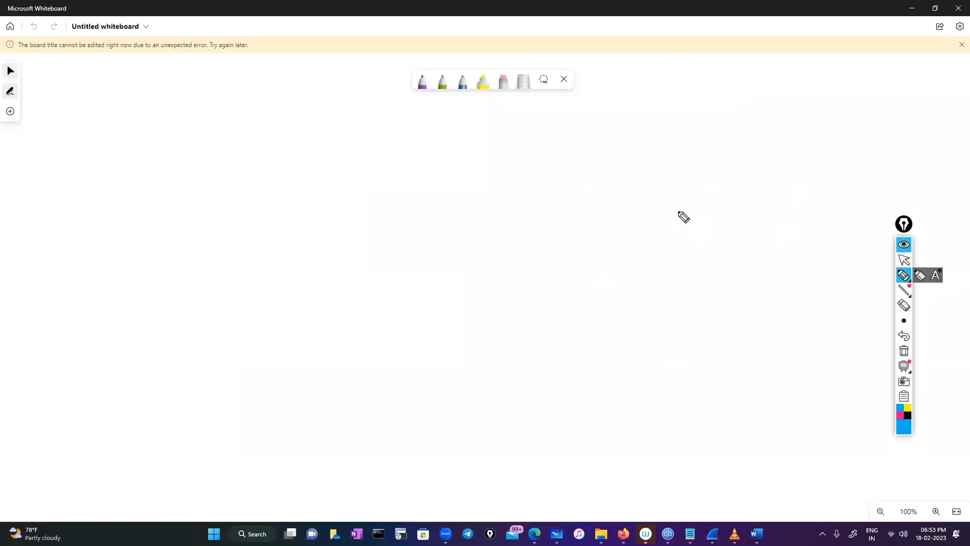
{"action": "mouse_move", "coordinate": [440, 227]}
{"action": "left_mouse_down"}
{"action": "mouse_move", "coordinate": [437, 283]}
{"action": "mouse_move", "coordinate": [520, 215]}
{"action": "mouse_move", "coordinate": [608, 256]}
{"action": "mouse_move", "coordinate": [438, 281]}
{"action": "left_mouse_up"}
{"action": "left_click_drag", "start_coordinate": [497, 248], "coordinate": [543, 244]}
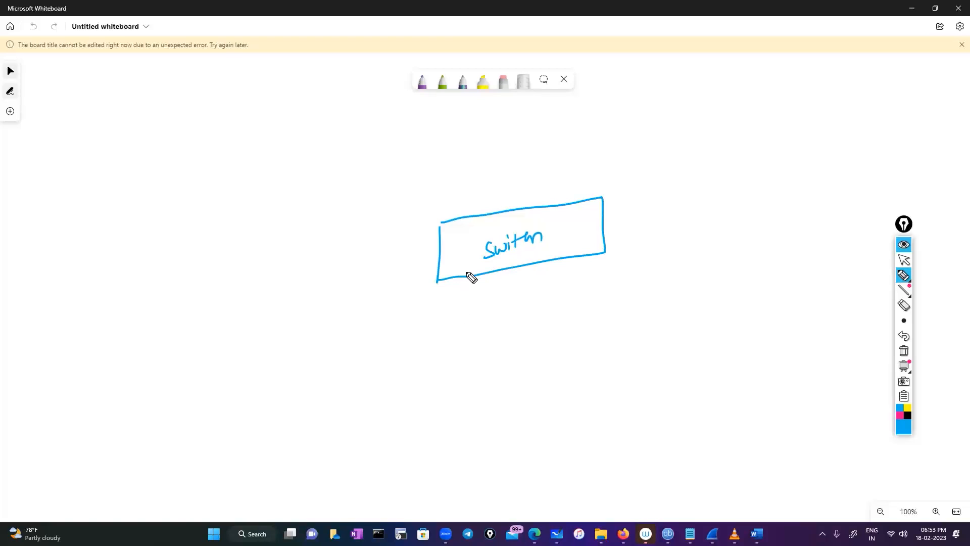
Step: Connect a small box labelled PC below the switch and a second box labelled Switch to its right
{"action": "mouse_move", "coordinate": [465, 273]}
{"action": "left_mouse_down"}
{"action": "mouse_move", "coordinate": [410, 331]}
{"action": "mouse_move", "coordinate": [399, 362]}
{"action": "mouse_move", "coordinate": [397, 336]}
{"action": "mouse_move", "coordinate": [460, 356]}
{"action": "left_mouse_up"}
{"action": "left_click_drag", "start_coordinate": [599, 224], "coordinate": [679, 205]}
{"action": "mouse_move", "coordinate": [689, 216]}
{"action": "left_mouse_down"}
{"action": "mouse_move", "coordinate": [687, 184]}
{"action": "mouse_move", "coordinate": [789, 158]}
{"action": "mouse_move", "coordinate": [776, 208]}
{"action": "mouse_move", "coordinate": [695, 211]}
{"action": "left_mouse_up"}
{"action": "left_click_drag", "start_coordinate": [718, 187], "coordinate": [711, 199]}
{"action": "left_click_drag", "start_coordinate": [723, 188], "coordinate": [748, 193]}
{"action": "left_click", "coordinate": [739, 179]}
{"action": "left_click_drag", "start_coordinate": [744, 186], "coordinate": [757, 195]}
{"action": "left_click_drag", "start_coordinate": [762, 179], "coordinate": [769, 194]}
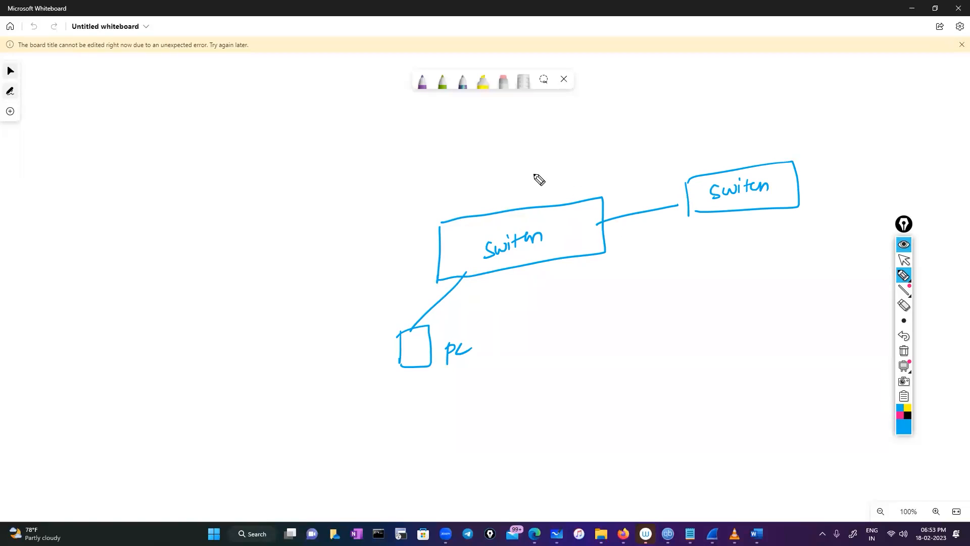
Step: Add boxed S/P and D.P labels above the switches, then write Vlan 20 over S/P and strike it out
{"action": "mouse_move", "coordinate": [543, 174]}
{"action": "left_mouse_down"}
{"action": "mouse_move", "coordinate": [535, 186]}
{"action": "mouse_move", "coordinate": [566, 175]}
{"action": "mouse_move", "coordinate": [532, 195]}
{"action": "mouse_move", "coordinate": [556, 164]}
{"action": "left_mouse_up"}
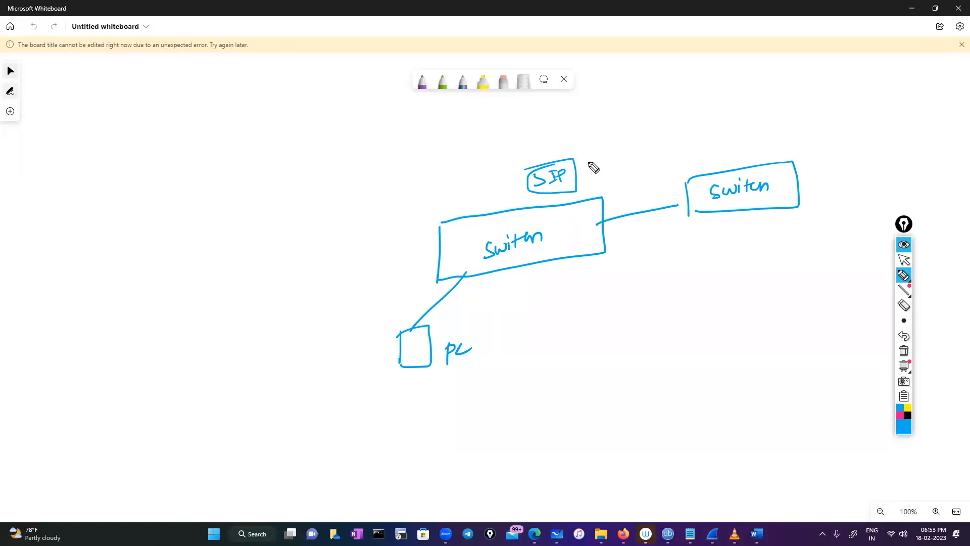
{"action": "mouse_move", "coordinate": [635, 150]}
{"action": "left_mouse_down"}
{"action": "mouse_move", "coordinate": [667, 160]}
{"action": "mouse_move", "coordinate": [627, 144]}
{"action": "left_mouse_up"}
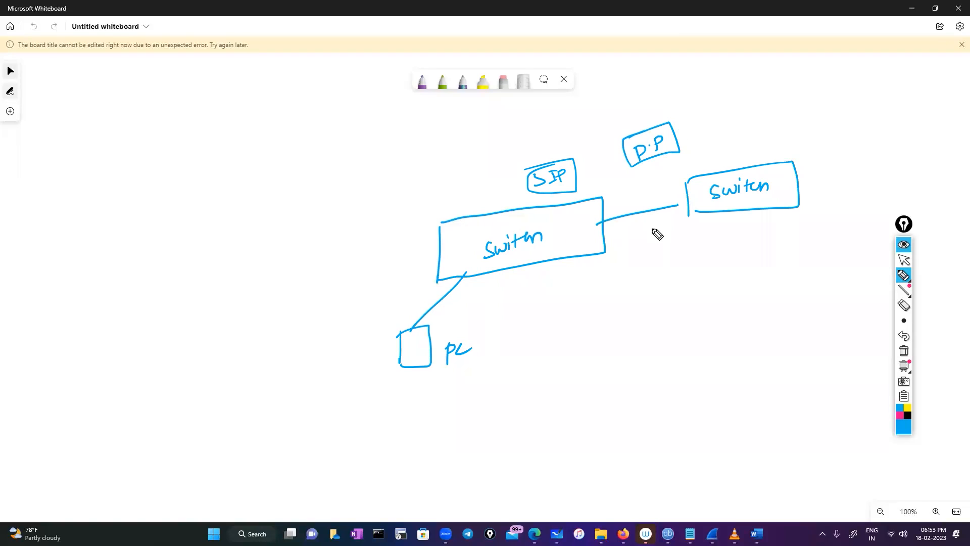
{"action": "mouse_move", "coordinate": [528, 148]}
{"action": "left_mouse_down"}
{"action": "mouse_move", "coordinate": [540, 144]}
{"action": "mouse_move", "coordinate": [546, 156]}
{"action": "mouse_move", "coordinate": [563, 147]}
{"action": "left_mouse_up"}
{"action": "left_click_drag", "start_coordinate": [570, 141], "coordinate": [582, 146]}
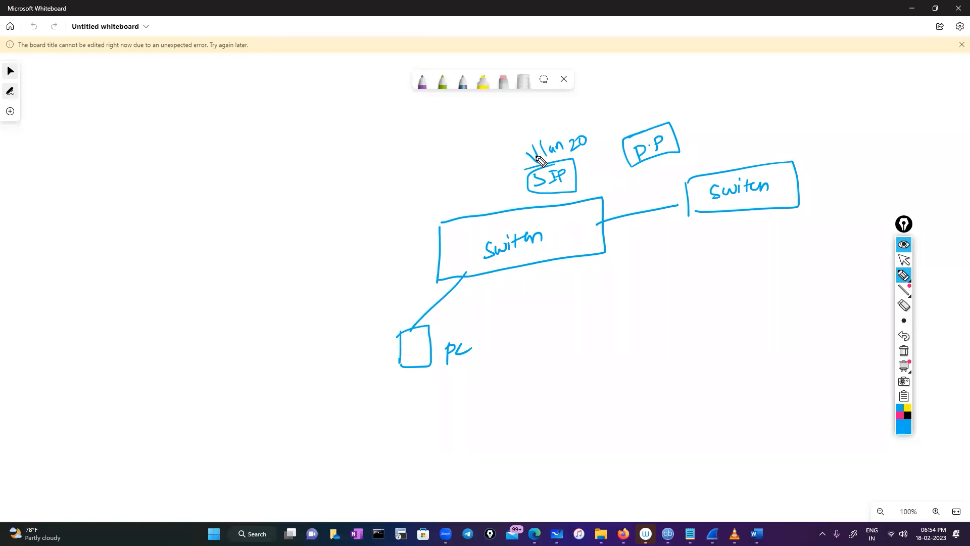
{"action": "left_click_drag", "start_coordinate": [537, 152], "coordinate": [582, 140]}
Step: Write SPAN above the inter-switch link, draw an arrow down to a box labelled monitor, and circle the link's port
{"action": "mouse_move", "coordinate": [606, 174]}
{"action": "left_mouse_down"}
{"action": "mouse_move", "coordinate": [599, 186]}
{"action": "mouse_move", "coordinate": [642, 174]}
{"action": "left_mouse_up"}
{"action": "mouse_move", "coordinate": [629, 218]}
{"action": "left_mouse_down"}
{"action": "mouse_move", "coordinate": [630, 235]}
{"action": "mouse_move", "coordinate": [640, 236]}
{"action": "left_mouse_up"}
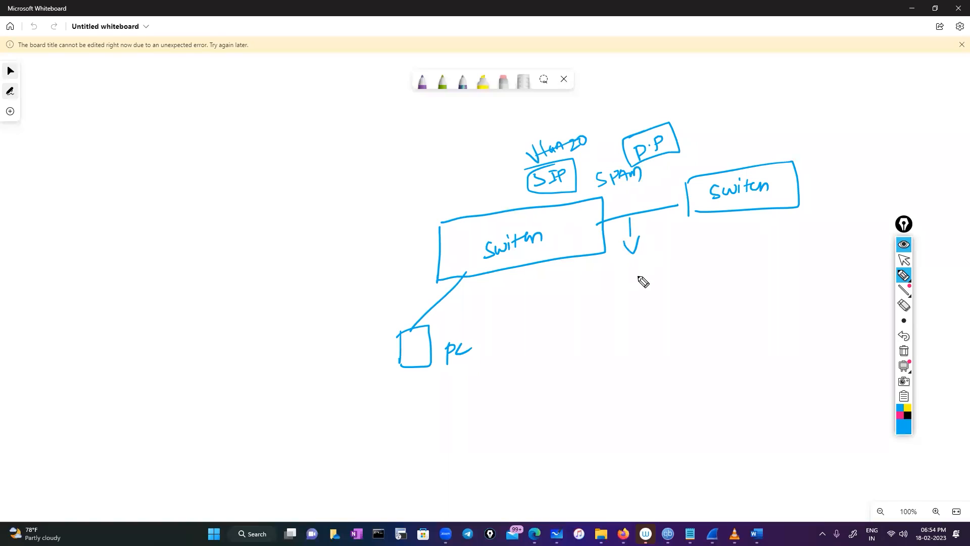
{"action": "left_click_drag", "start_coordinate": [636, 281], "coordinate": [700, 248]}
{"action": "mouse_move", "coordinate": [626, 261]}
{"action": "left_mouse_down"}
{"action": "mouse_move", "coordinate": [698, 275]}
{"action": "mouse_move", "coordinate": [625, 288]}
{"action": "left_mouse_up"}
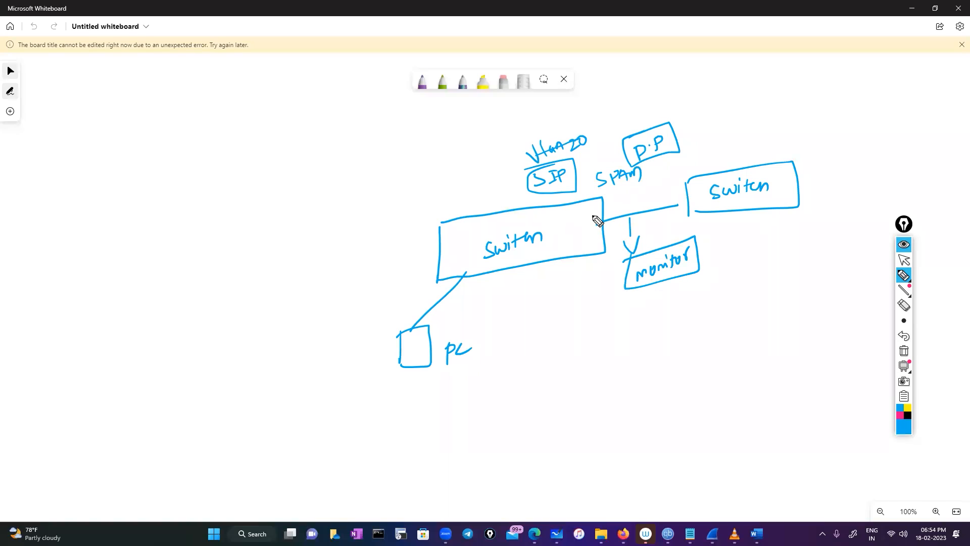
{"action": "left_click_drag", "start_coordinate": [641, 219], "coordinate": [633, 215]}
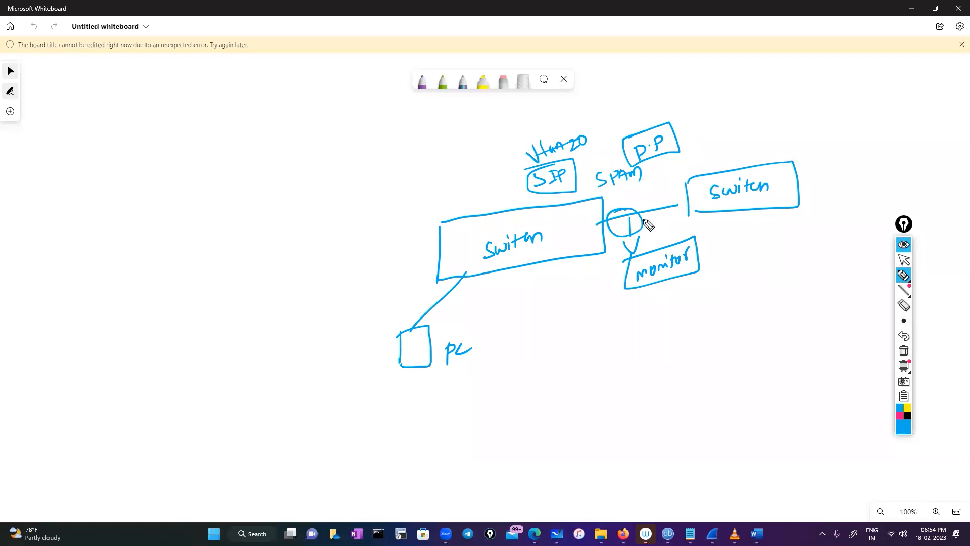
Step: Label the PC port Gi0/2 and the inter-switch port Gi0/1 in boxes, and join them with a pink curve
{"action": "mouse_move", "coordinate": [478, 299]}
{"action": "left_mouse_down"}
{"action": "mouse_move", "coordinate": [481, 310]}
{"action": "mouse_move", "coordinate": [520, 302]}
{"action": "mouse_move", "coordinate": [509, 275]}
{"action": "mouse_move", "coordinate": [471, 319]}
{"action": "mouse_move", "coordinate": [464, 297]}
{"action": "left_mouse_up"}
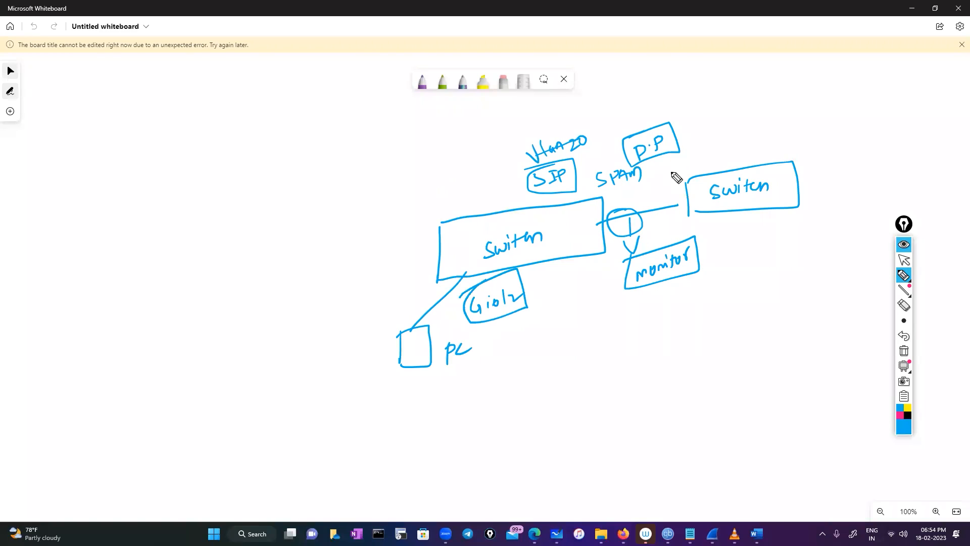
{"action": "mouse_move", "coordinate": [641, 186]}
{"action": "left_mouse_down"}
{"action": "mouse_move", "coordinate": [672, 173]}
{"action": "mouse_move", "coordinate": [718, 182]}
{"action": "mouse_move", "coordinate": [693, 192]}
{"action": "mouse_move", "coordinate": [654, 298]}
{"action": "mouse_move", "coordinate": [497, 310]}
{"action": "mouse_move", "coordinate": [451, 277]}
{"action": "left_mouse_up"}
{"action": "left_click", "coordinate": [900, 415]}
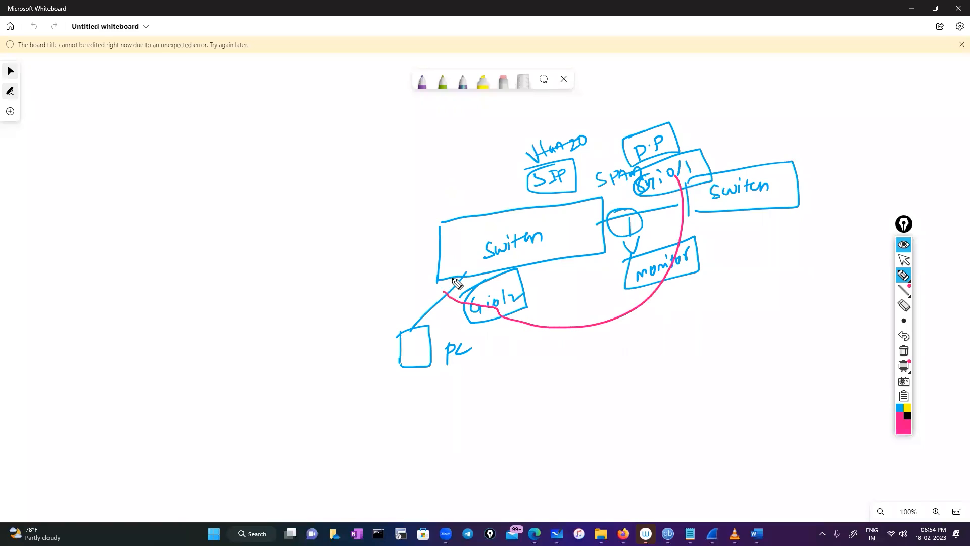
Step: Draw a pink box below the diagram, divided into rows labelled DNS, DHCP and UDP
{"action": "mouse_move", "coordinate": [501, 363]}
{"action": "left_mouse_down"}
{"action": "mouse_move", "coordinate": [607, 422]}
{"action": "mouse_move", "coordinate": [526, 365]}
{"action": "mouse_move", "coordinate": [534, 359]}
{"action": "left_mouse_up"}
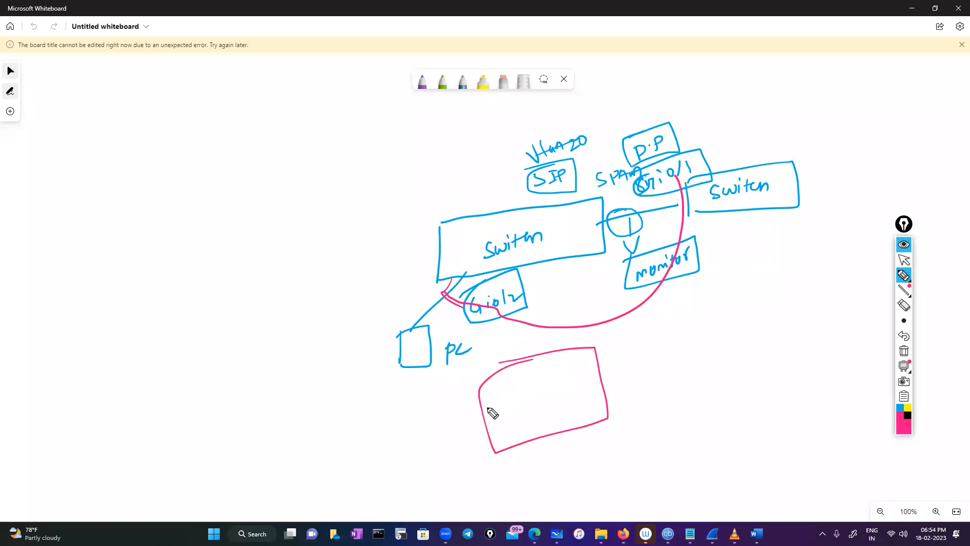
{"action": "left_click_drag", "start_coordinate": [488, 407], "coordinate": [581, 380]}
{"action": "left_click_drag", "start_coordinate": [502, 431], "coordinate": [579, 408]}
{"action": "left_click_drag", "start_coordinate": [517, 394], "coordinate": [552, 374]}
{"action": "mouse_move", "coordinate": [528, 421]}
{"action": "left_mouse_down"}
{"action": "mouse_move", "coordinate": [528, 411]}
{"action": "mouse_move", "coordinate": [562, 401]}
{"action": "mouse_move", "coordinate": [547, 430]}
{"action": "mouse_move", "coordinate": [562, 421]}
{"action": "left_mouse_up"}
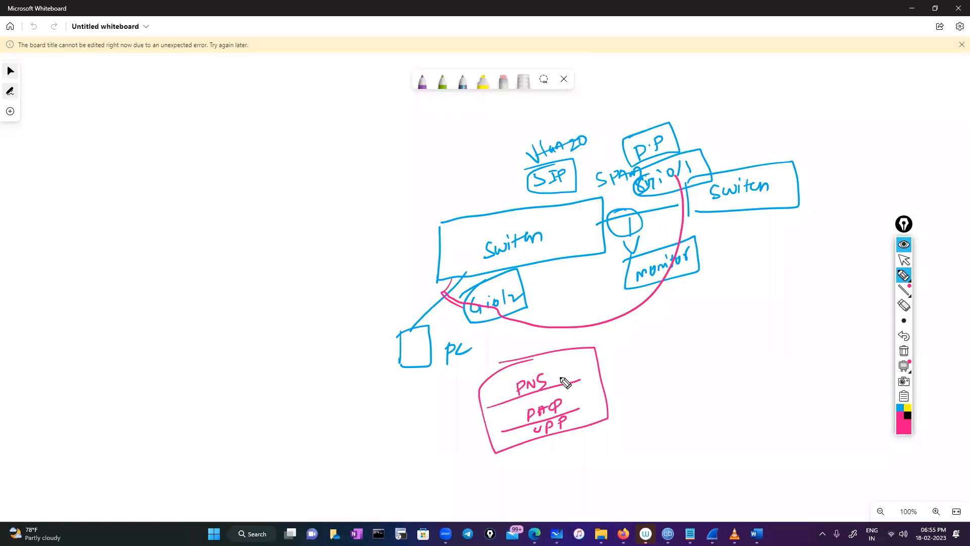
{"action": "mouse_move", "coordinate": [561, 374]}
{"action": "left_mouse_down"}
{"action": "mouse_move", "coordinate": [607, 365]}
{"action": "mouse_move", "coordinate": [596, 385]}
{"action": "left_mouse_up"}
Step: Erase the entire switch and port-mirroring drawing from the board and return to the pointer
{"action": "left_click", "coordinate": [905, 351]}
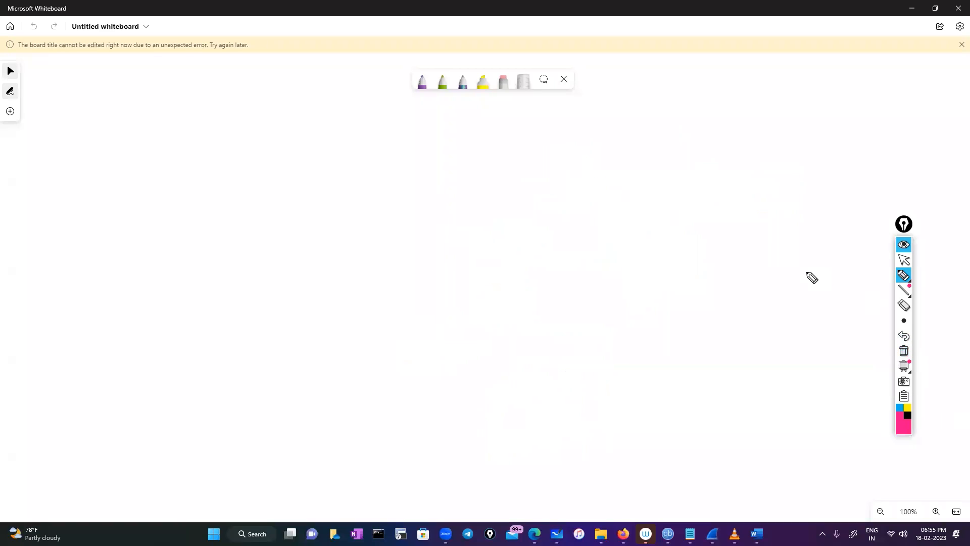
{"action": "left_click", "coordinate": [904, 263]}
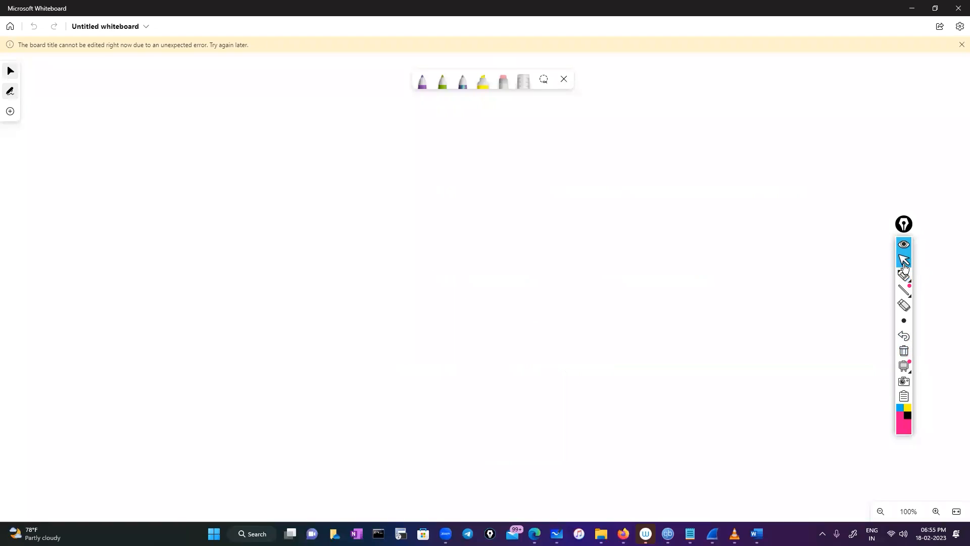